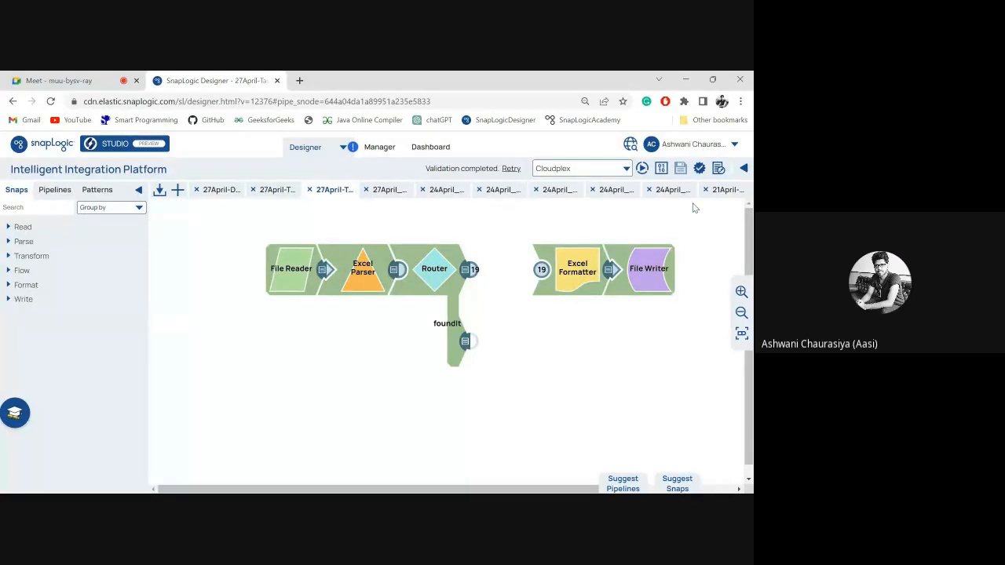
Review the author and empName parameters in the pipeline's properties and save the properties.
left_click(718, 169)
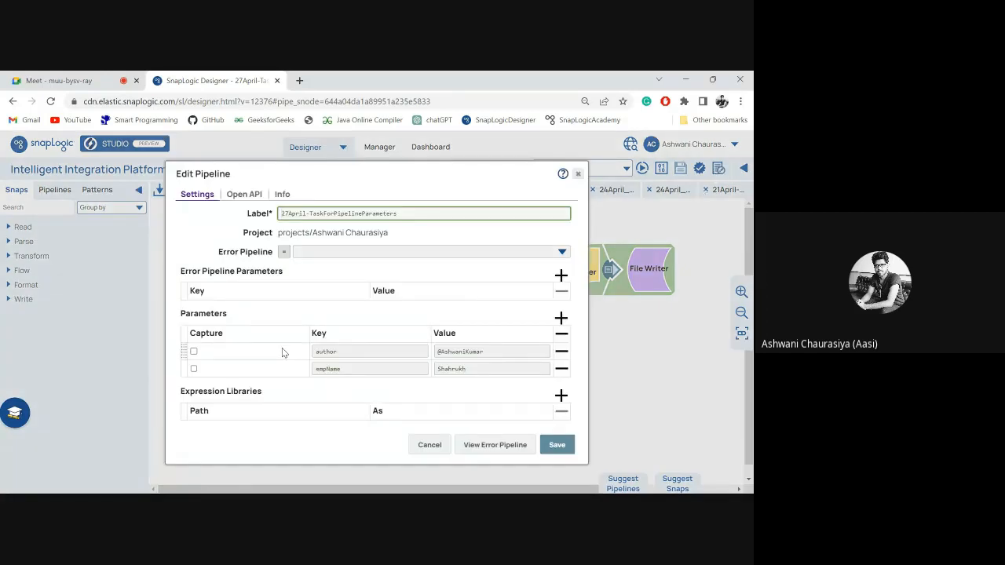
left_click(362, 370)
left_click(555, 445)
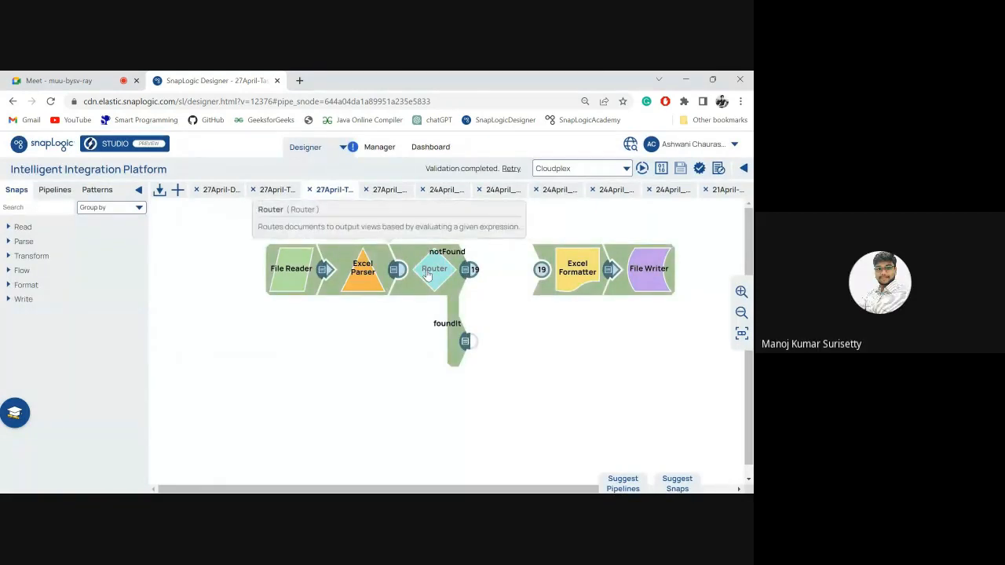
Inspect the Router's notFound expression, $first_name != _empName, in the expression builder and save the Router settings.
left_click(428, 274)
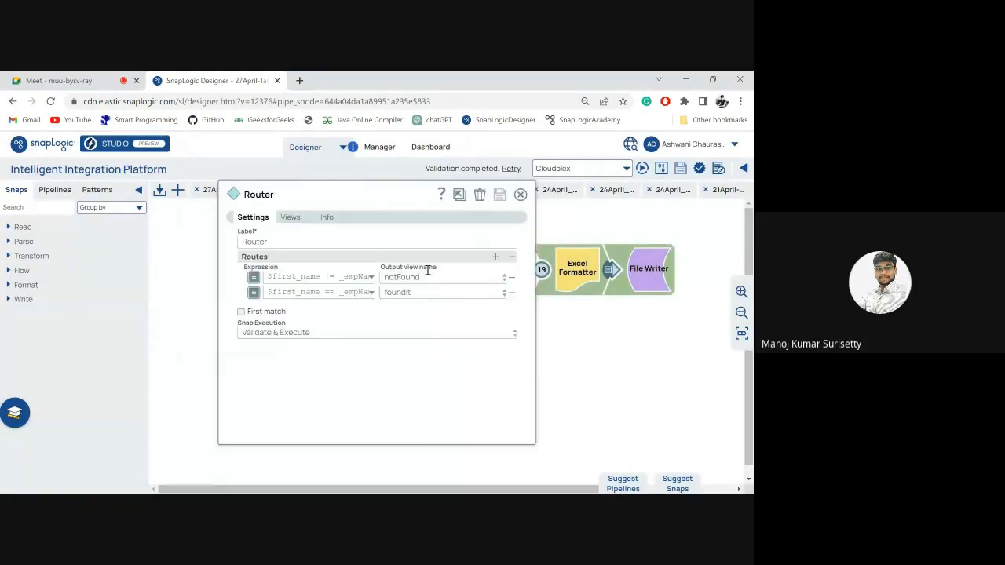
right_click(355, 277)
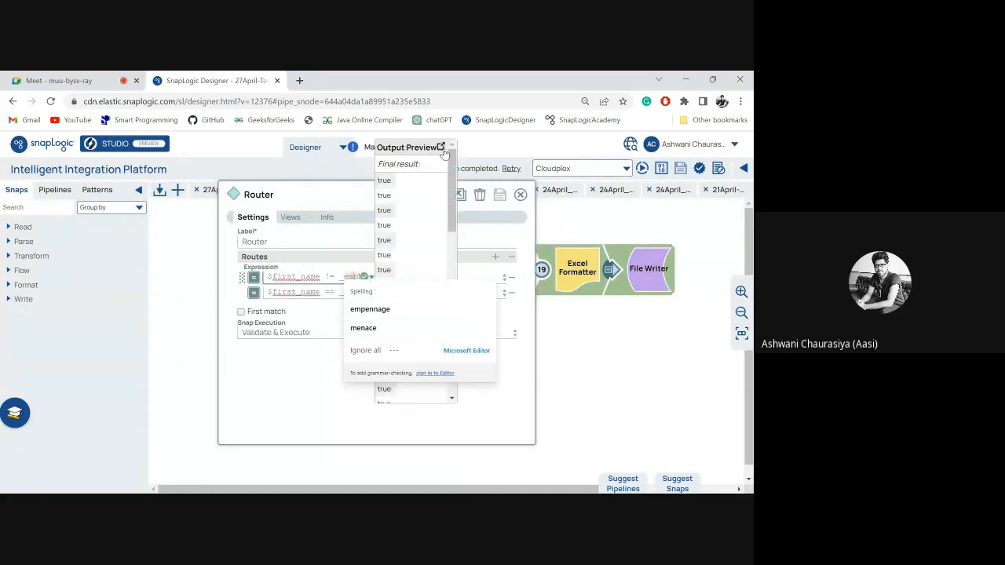
left_click(441, 149)
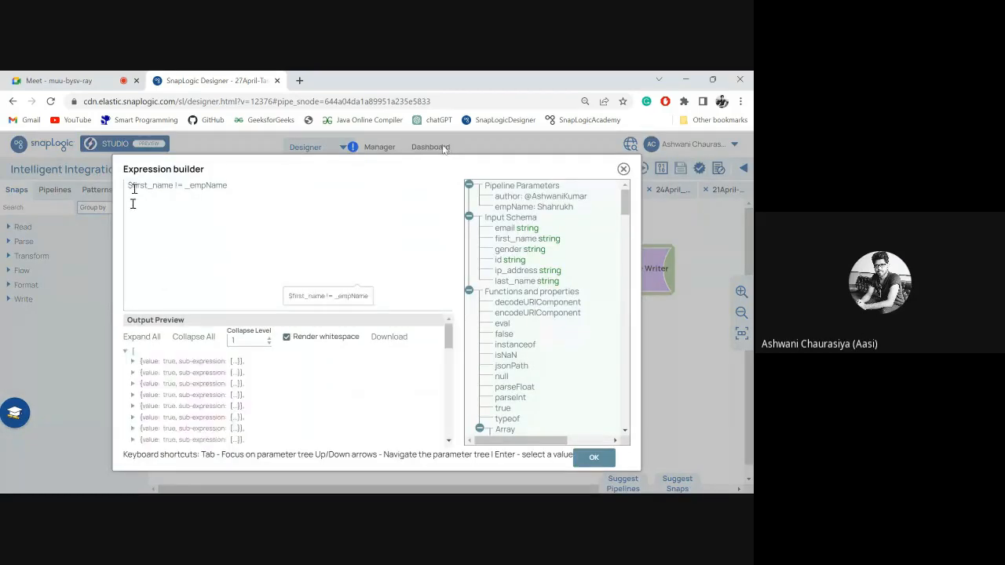
left_click(181, 185)
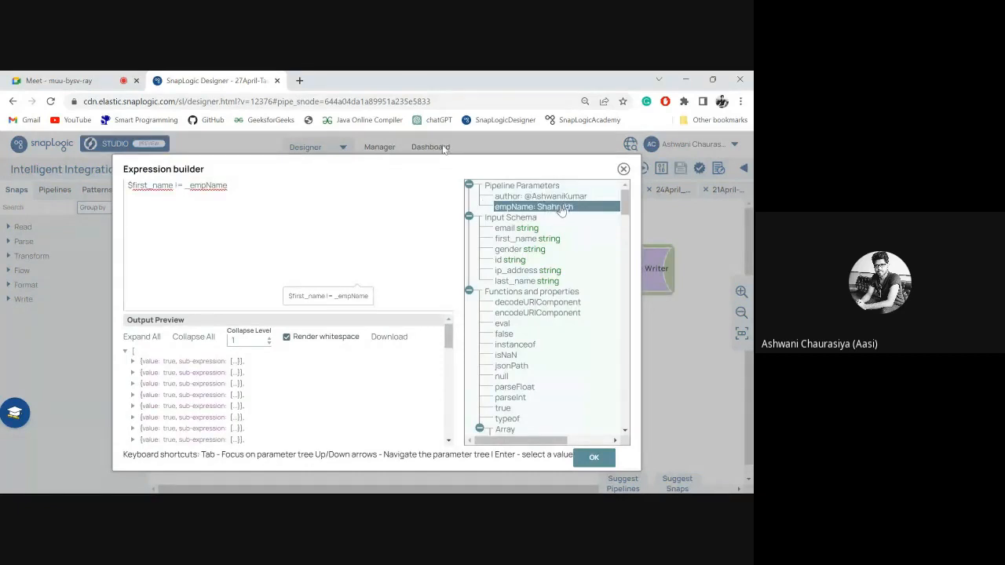
left_click(598, 457)
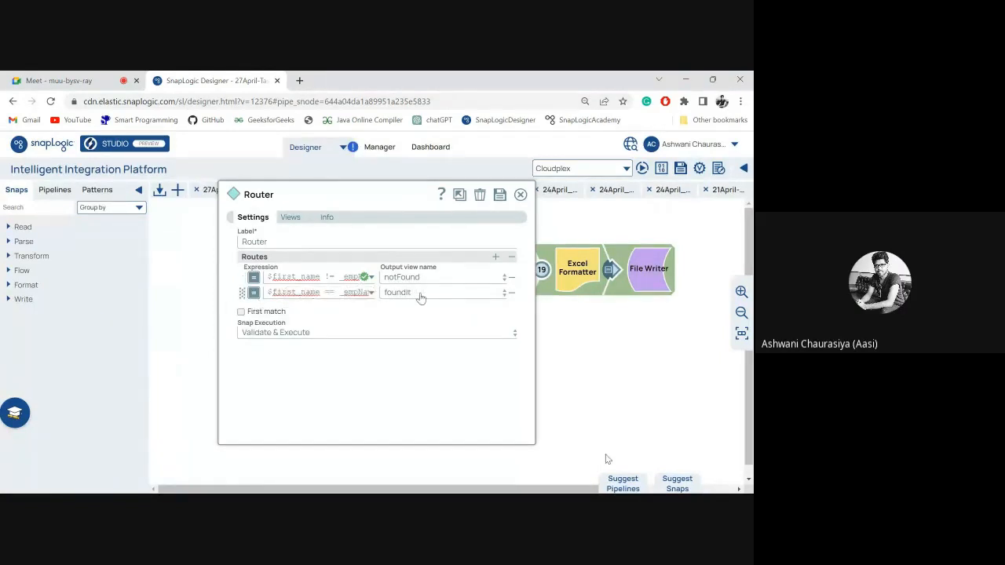
left_click(500, 195)
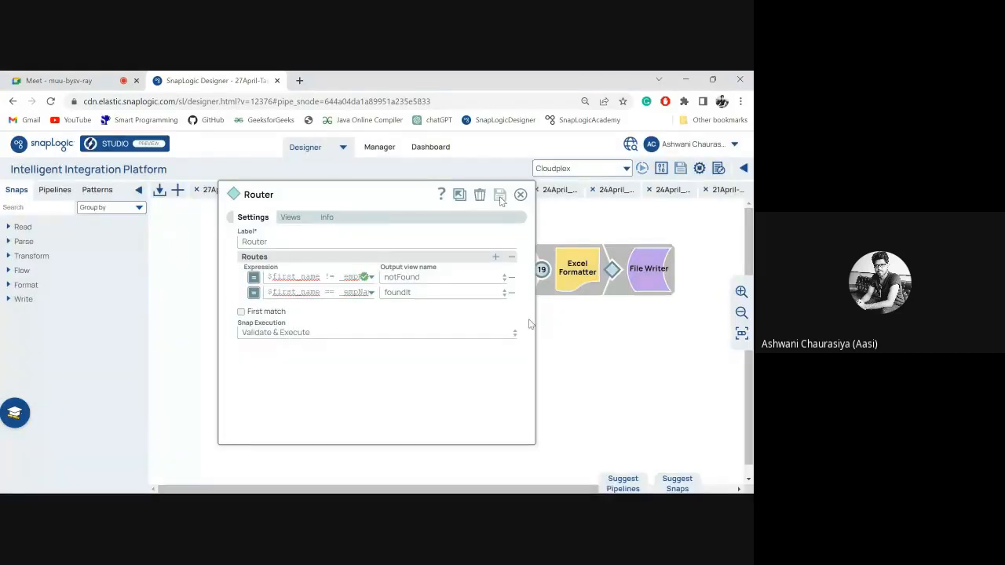
left_click(521, 195)
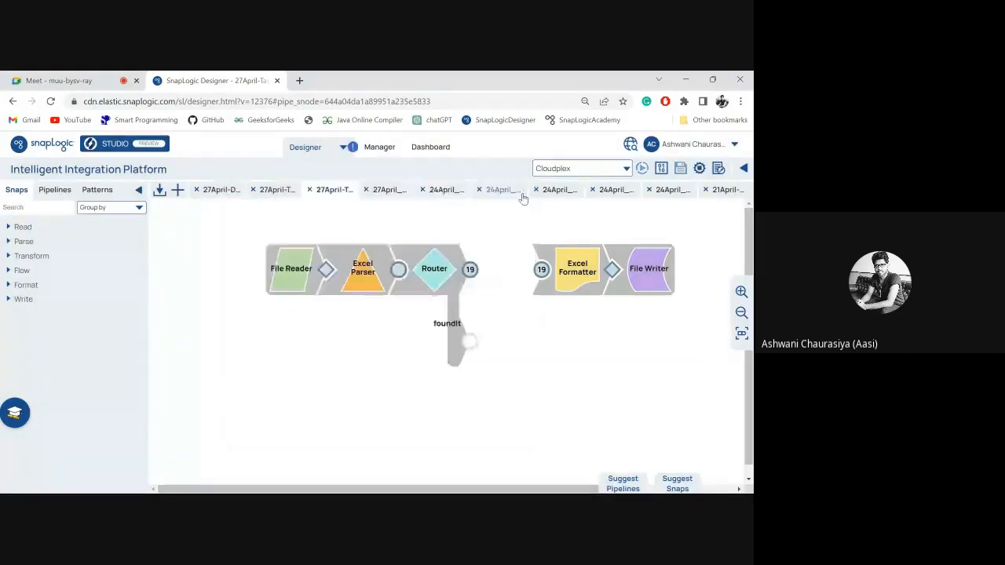
Preview the records in the Router's foundIt output and browse those in its notFound output.
left_click(465, 341)
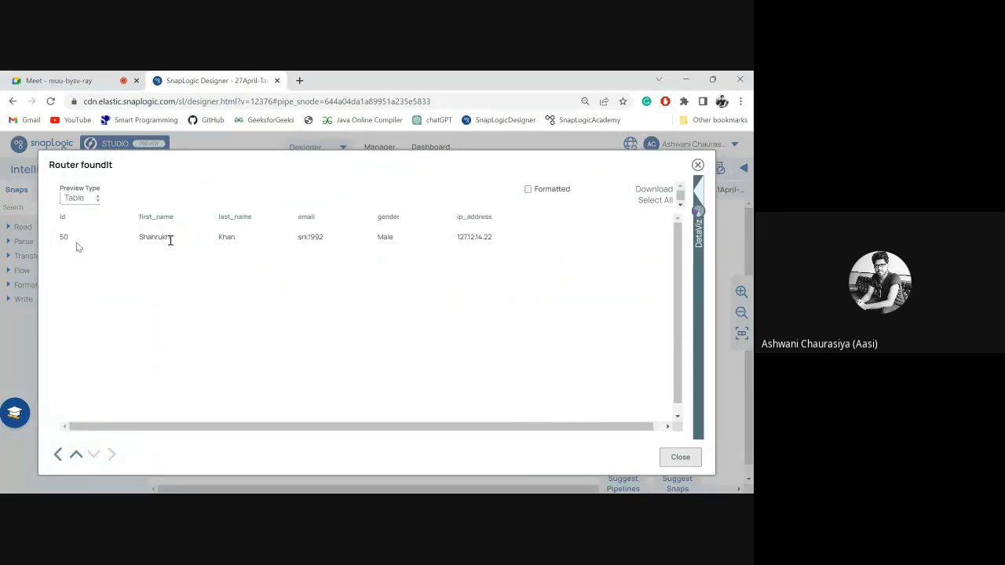
key("Escape")
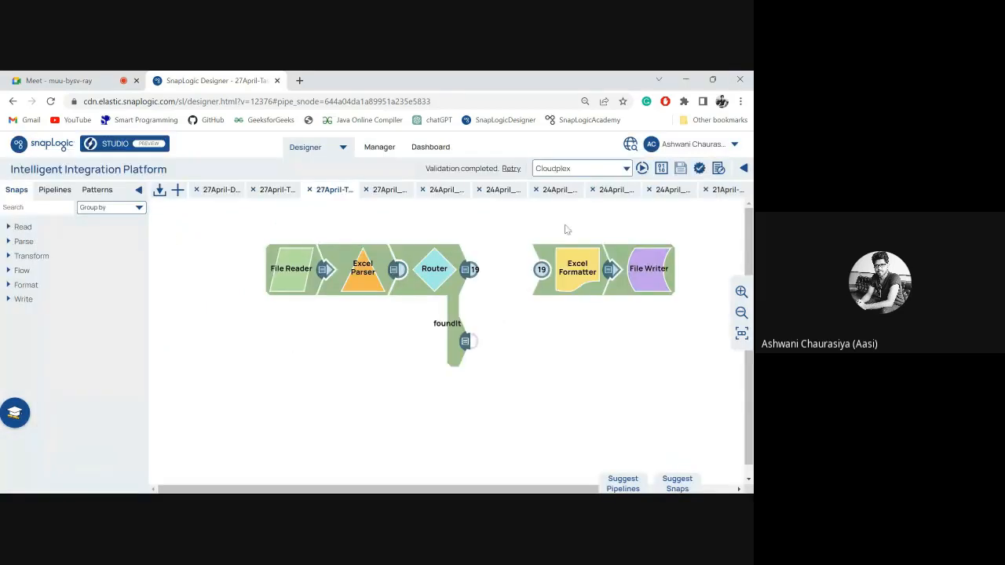
left_click(468, 270)
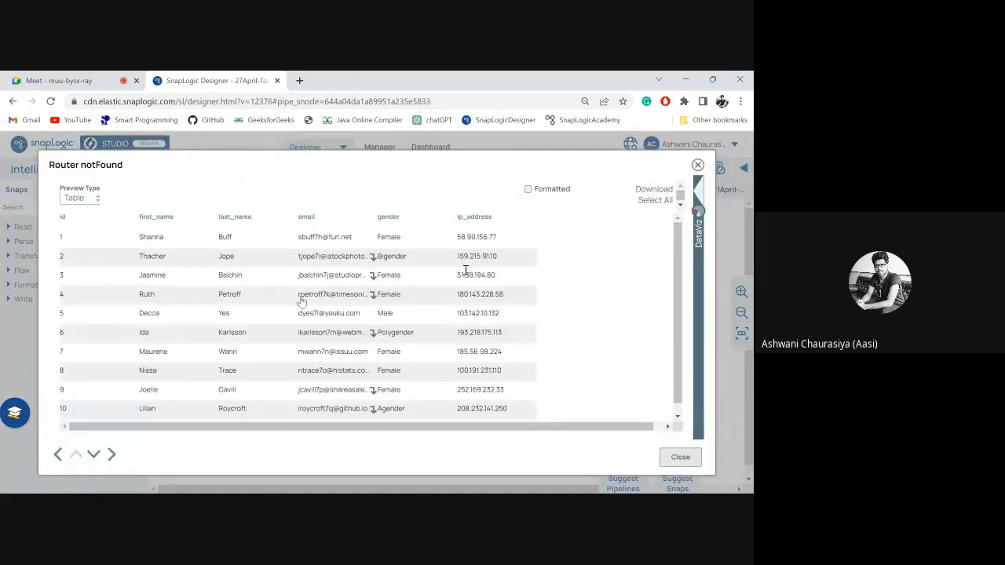
scroll(299, 302, "down", 10)
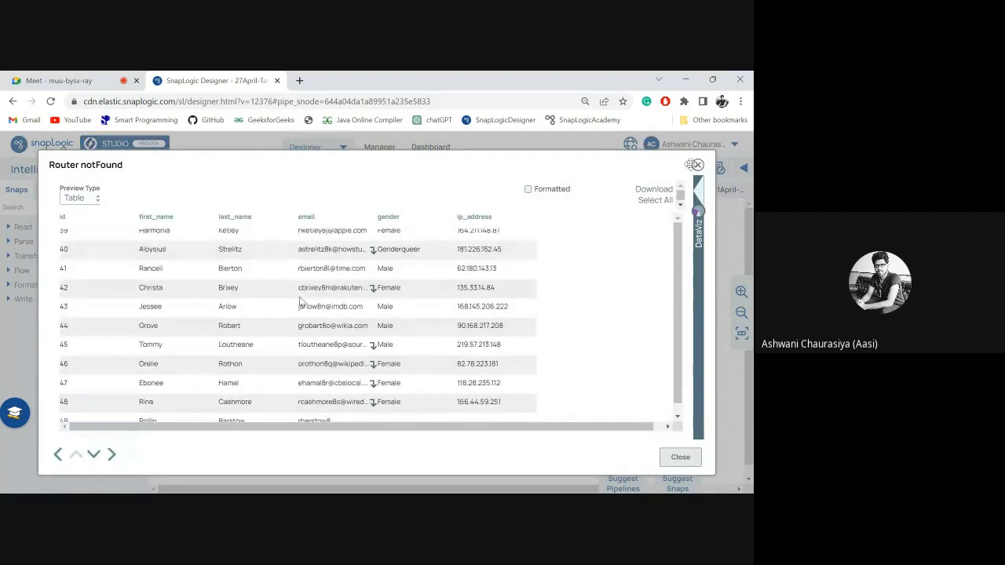
key("Escape")
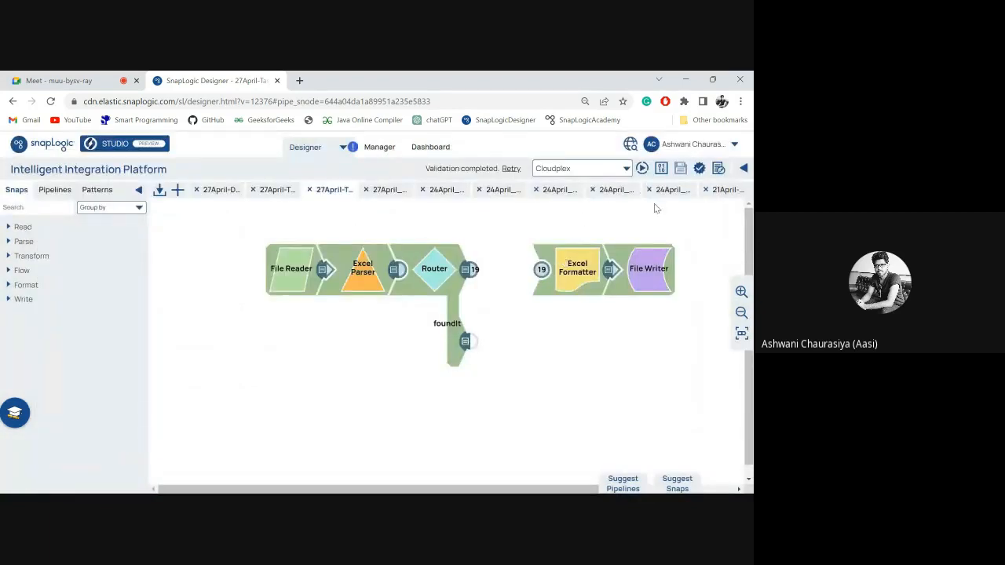
Compare this pipeline's parameters with the expression library configured in the 27April-TaskFinderWithExpressionLib pipeline.
left_click(718, 168)
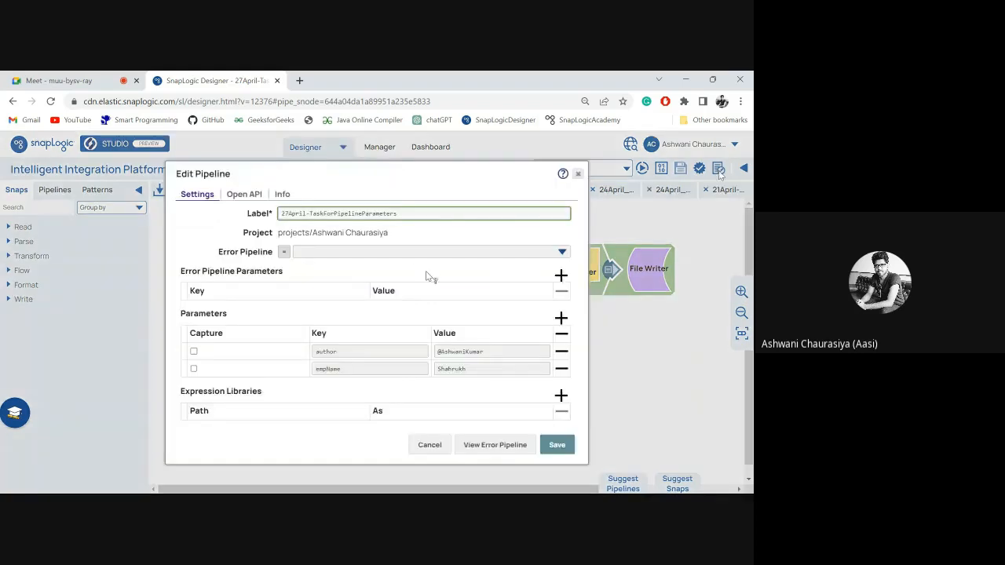
left_click(577, 174)
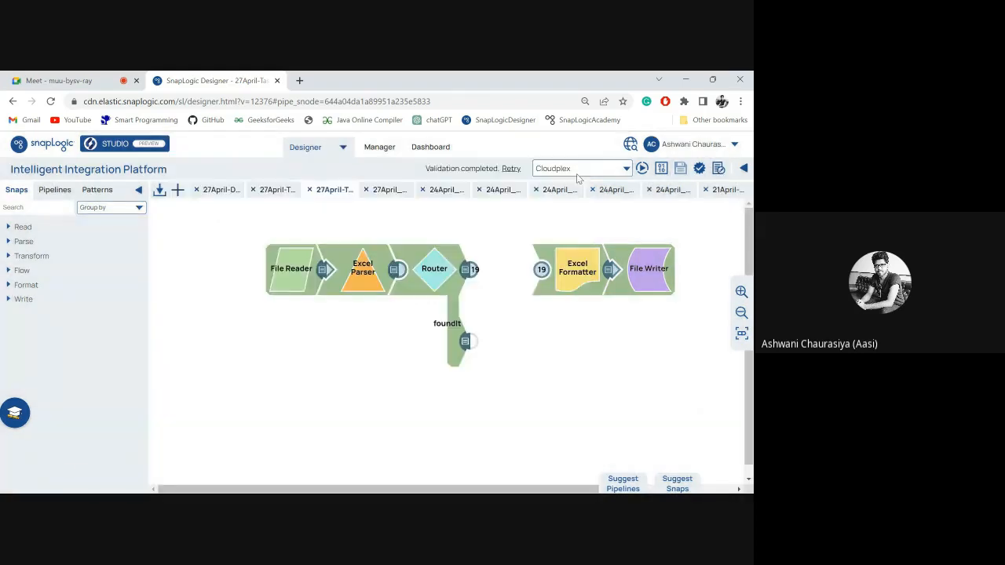
left_click(270, 192)
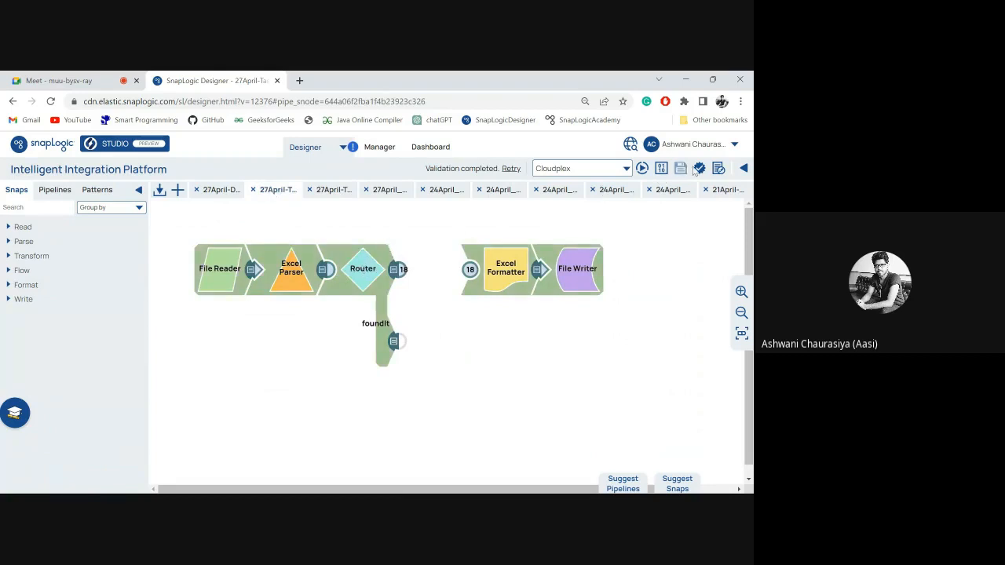
left_click(717, 170)
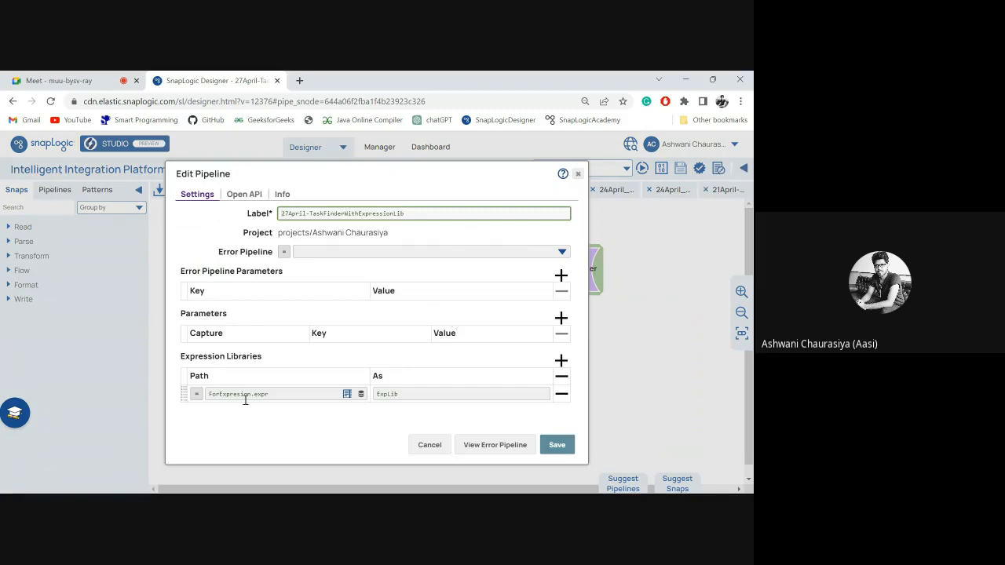
left_click(431, 446)
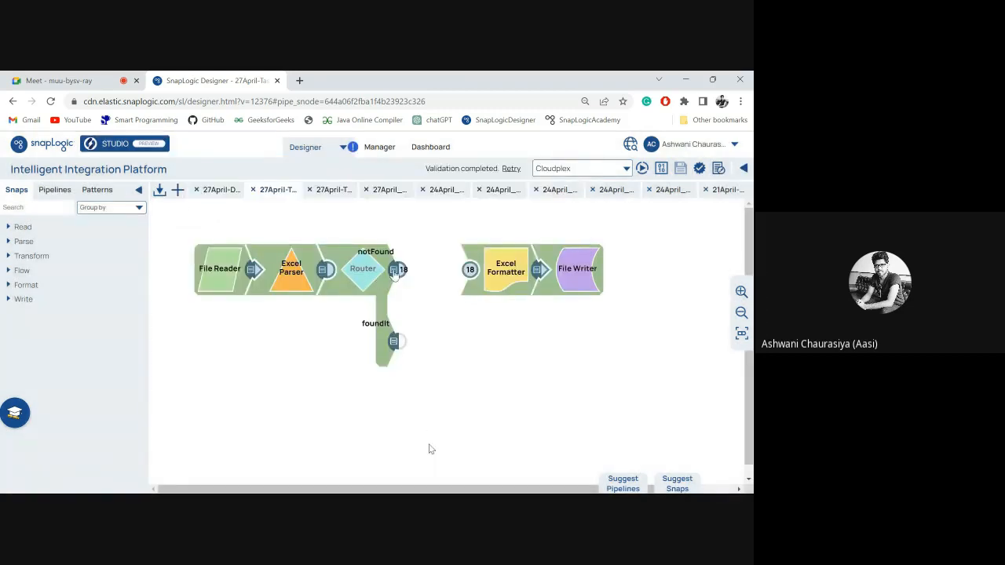
Examine the Router's notFound expression in the expression builder and preview the records in its notFound output.
left_click(369, 276)
left_click(357, 278)
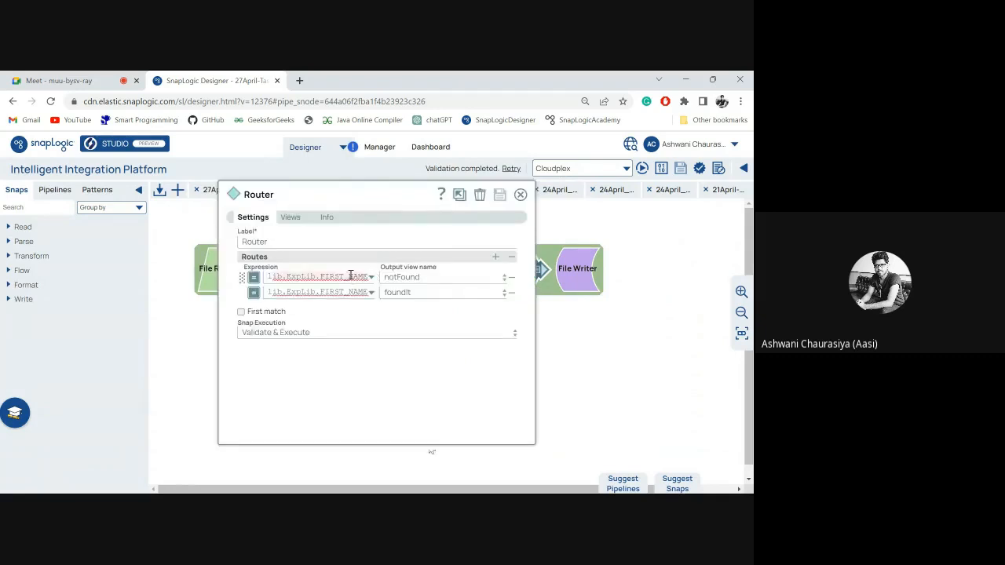
left_click(365, 278)
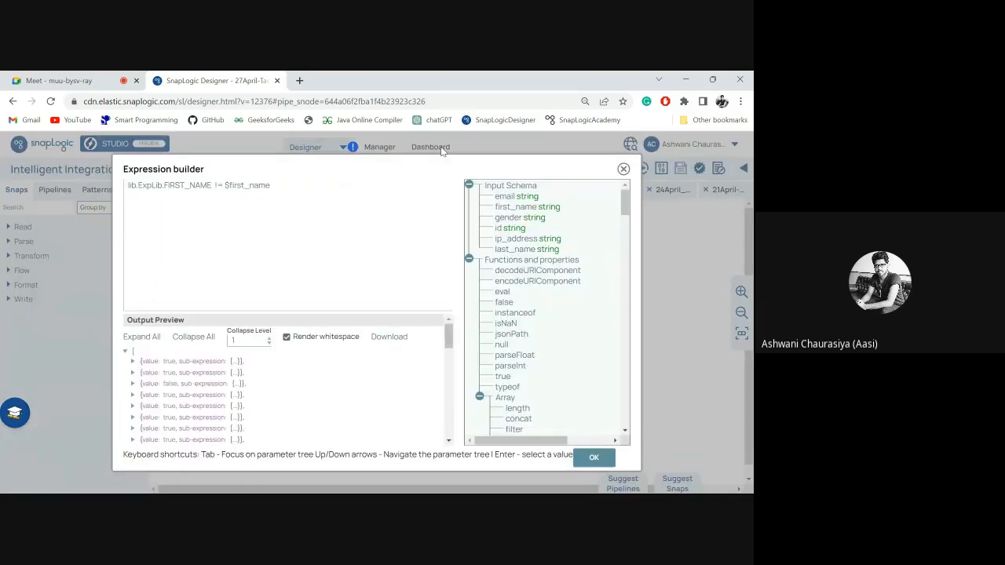
left_click(169, 190)
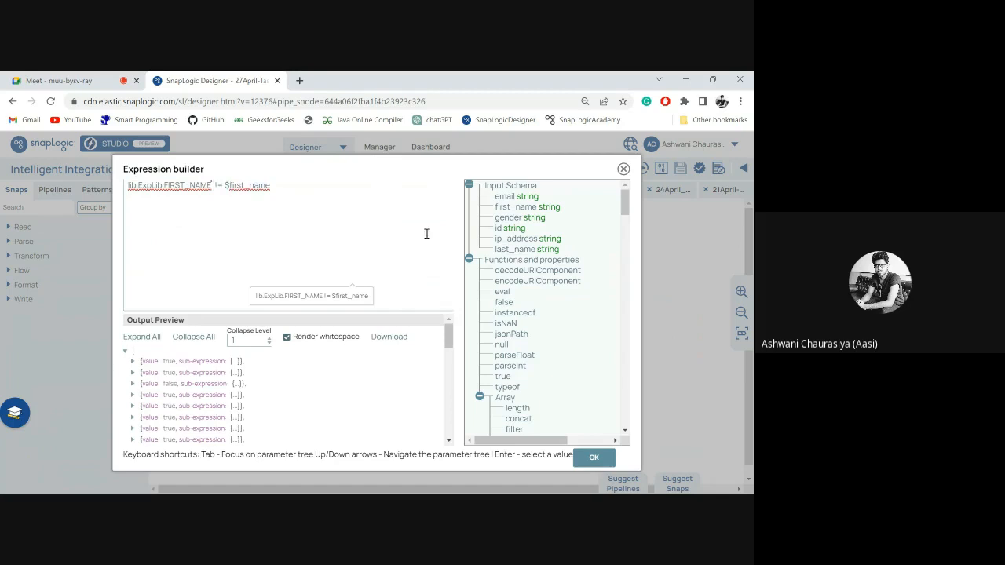
left_click(624, 169)
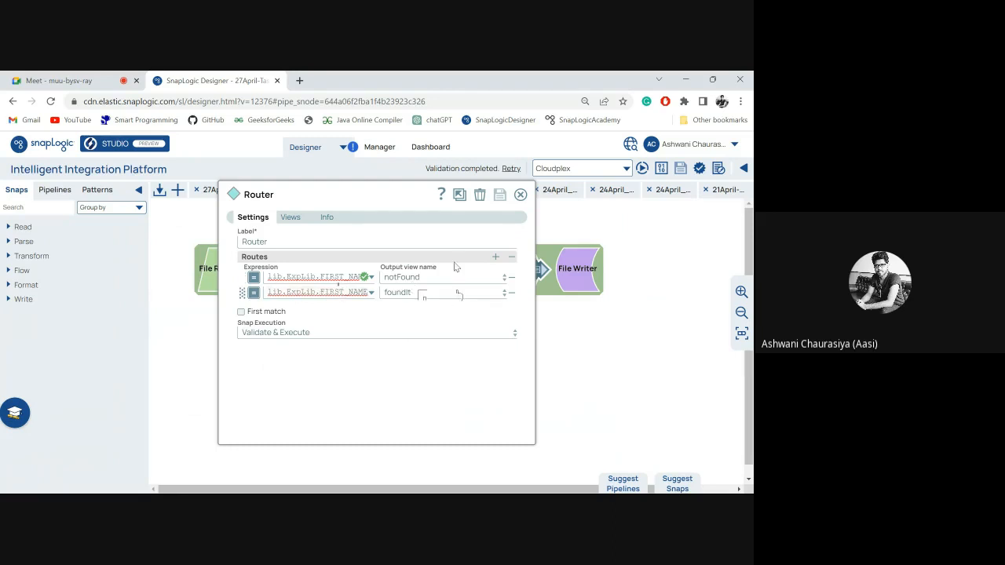
left_click(520, 194)
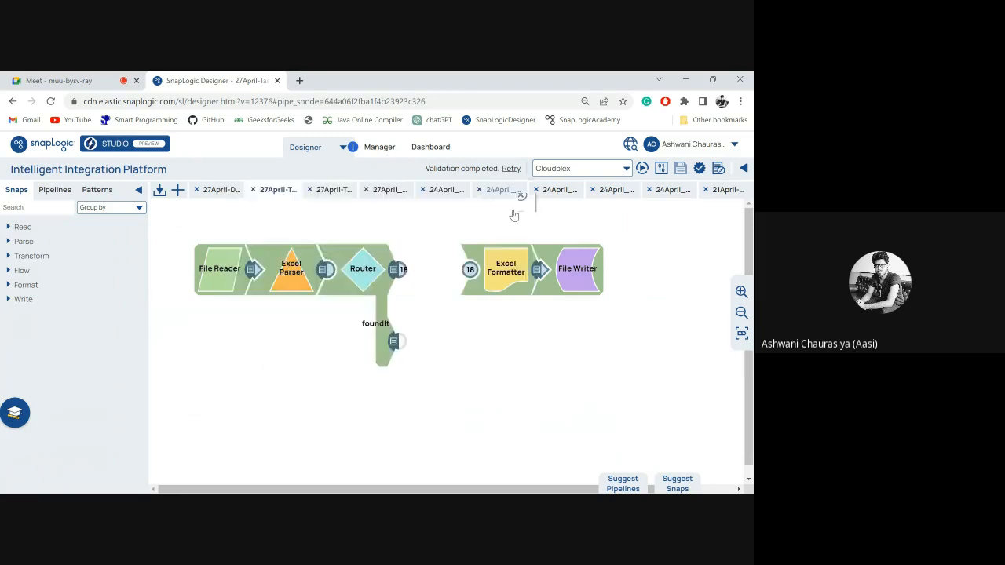
left_click(394, 270)
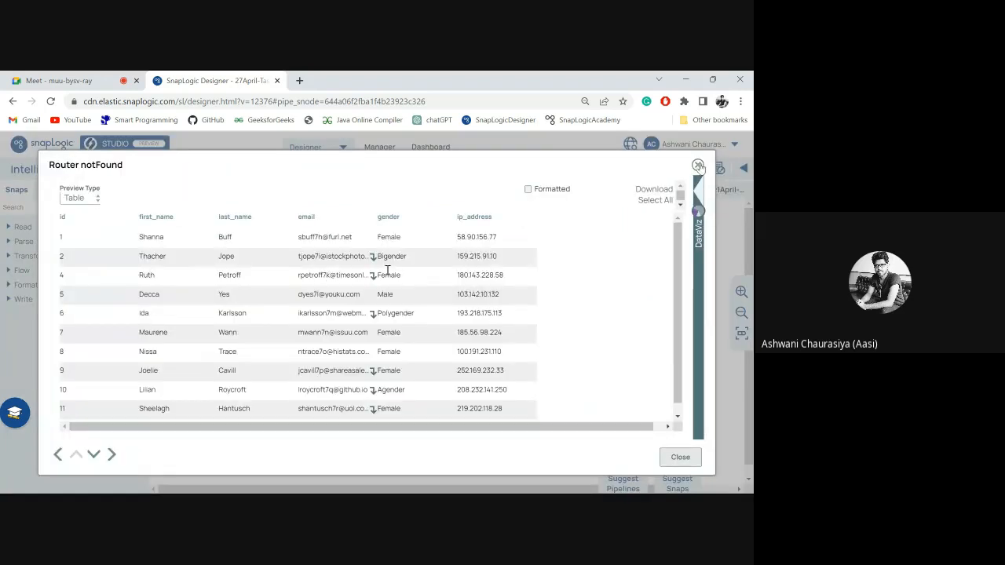
left_click(698, 167)
Reduce the Router's notFound expression to lib.ExpLib.FIRST_NAME and inspect the value of the first entry in the output preview.
left_click(363, 269)
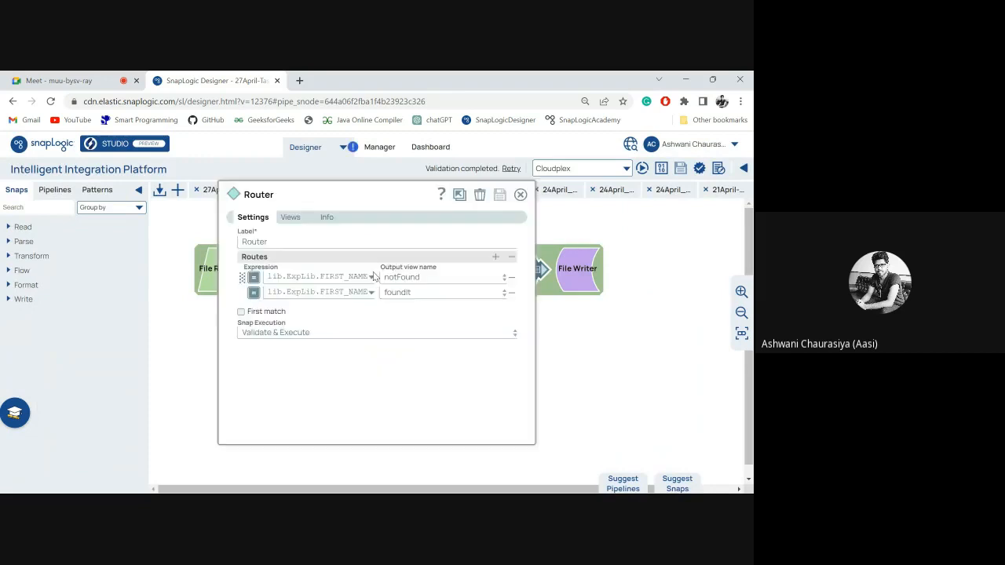
left_click(330, 272)
double_click(330, 273)
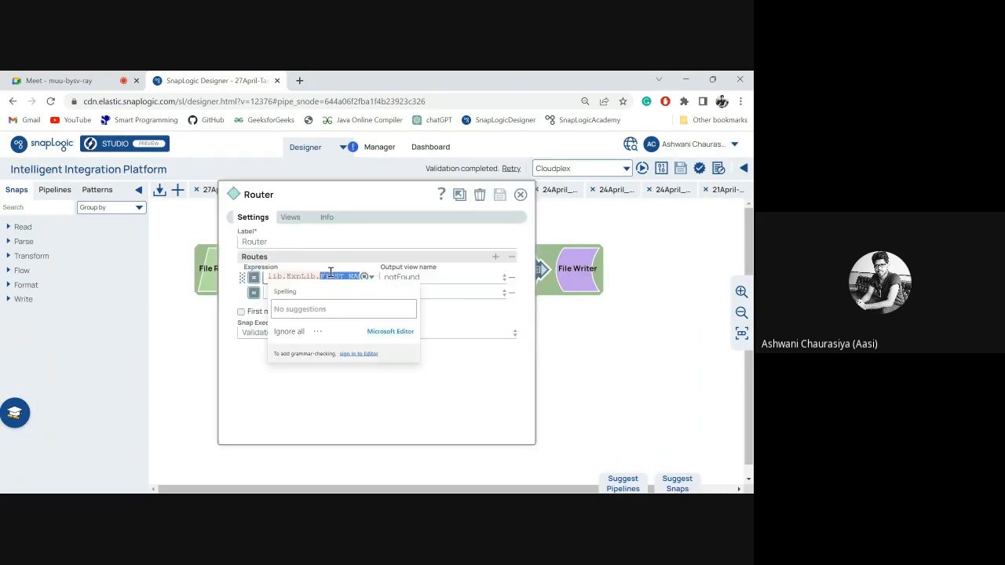
left_click(441, 147)
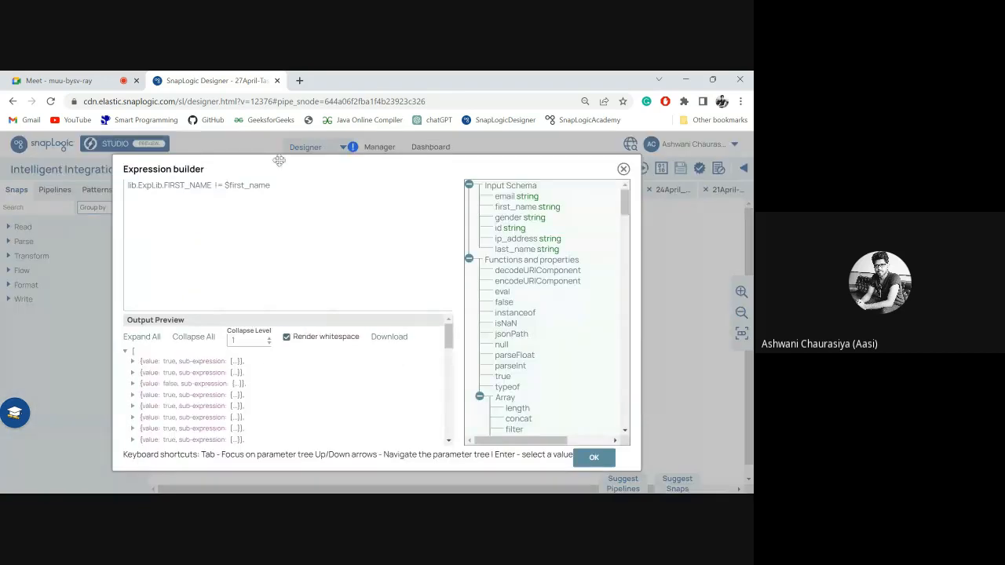
left_click_drag(212, 186, 275, 187)
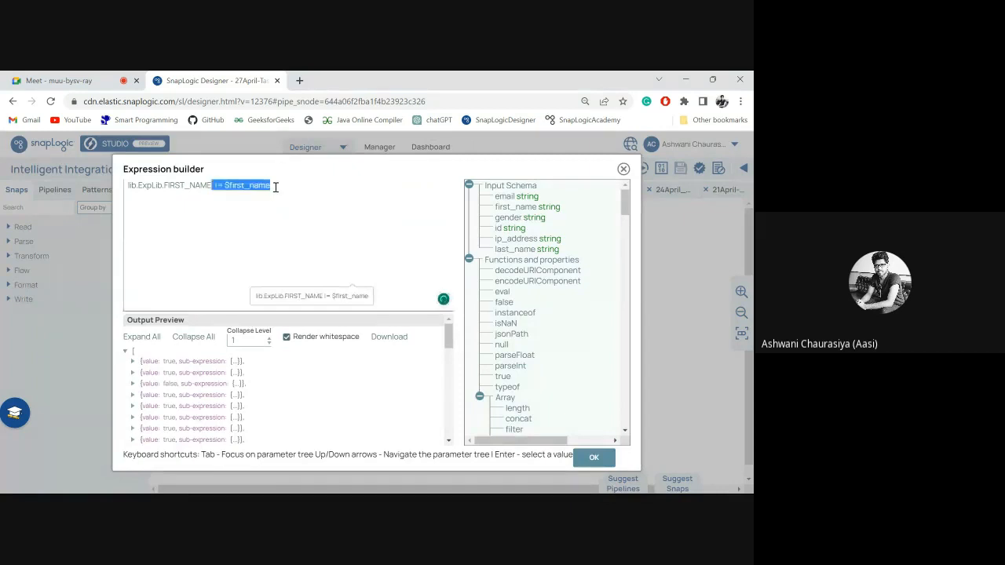
key("BackSpace")
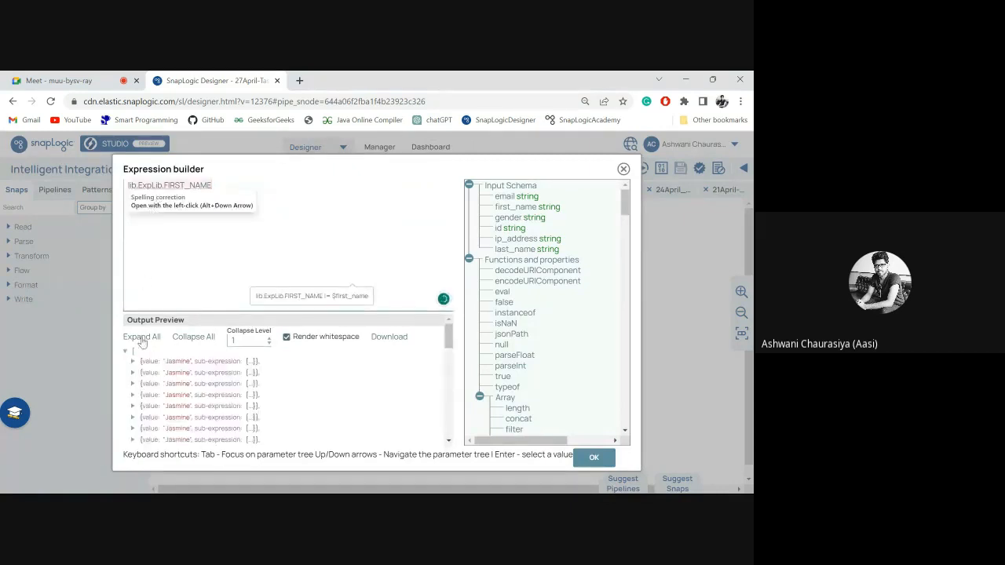
left_click(133, 362)
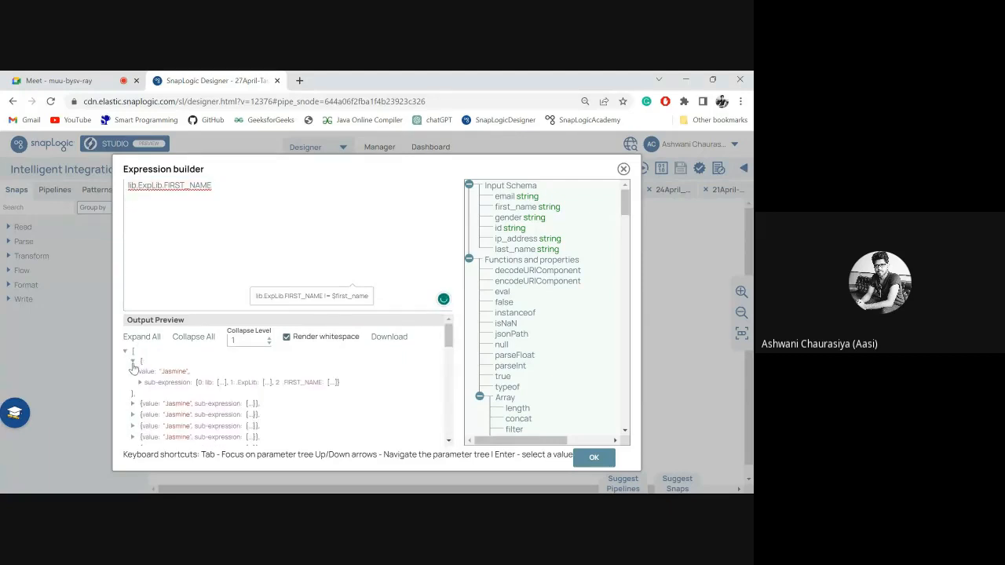
double_click(175, 371)
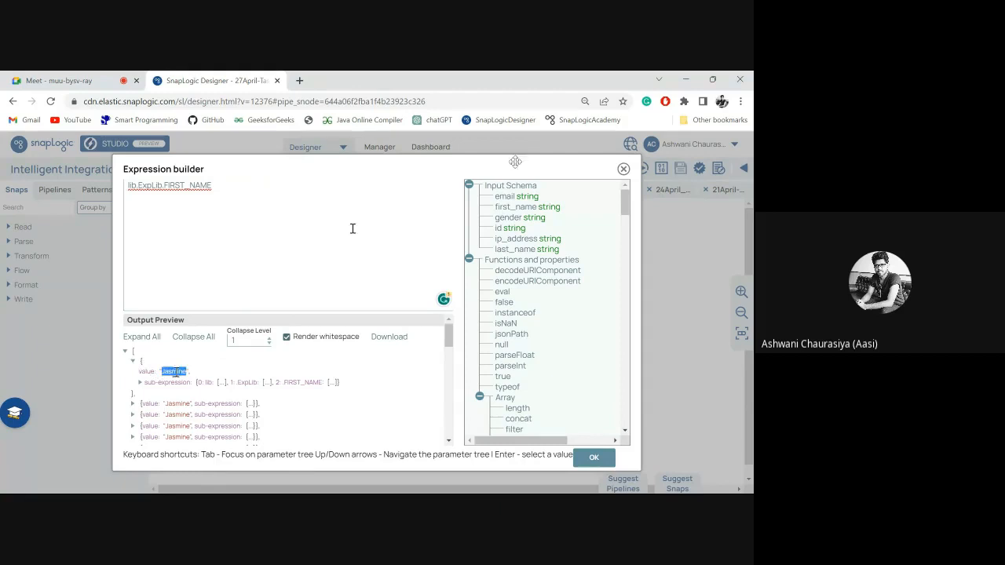
Complete the Router's notFound expression as lib.ExpLib.FIRST_NAME != $first_name, save the snap and close its settings.
left_click(242, 182)
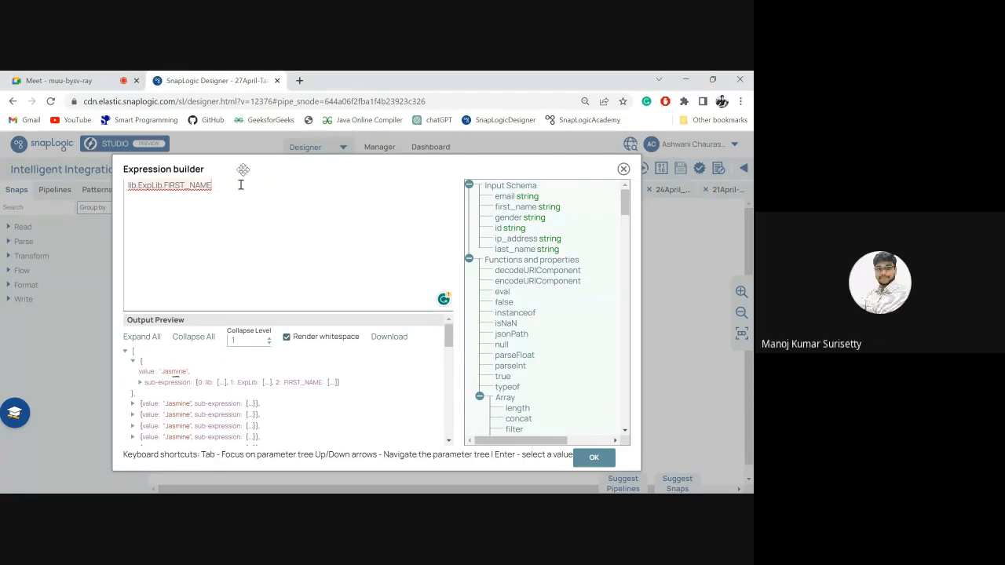
type("!= $first_name")
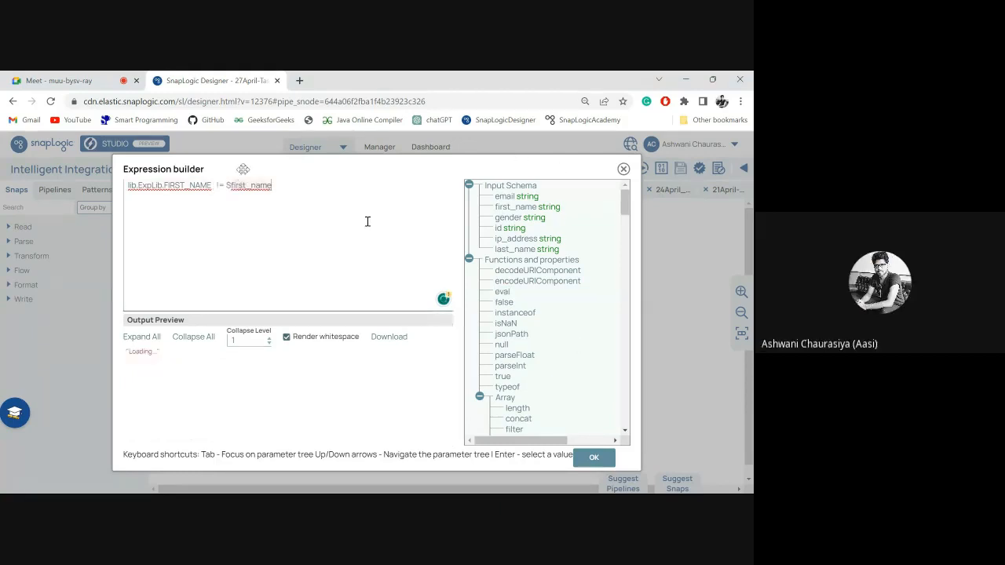
left_click(594, 458)
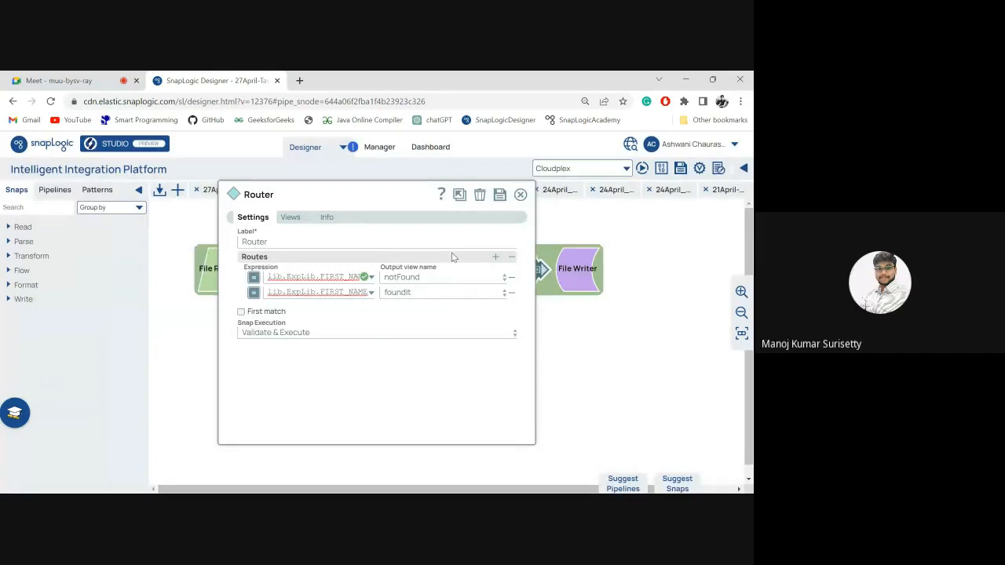
left_click(499, 201)
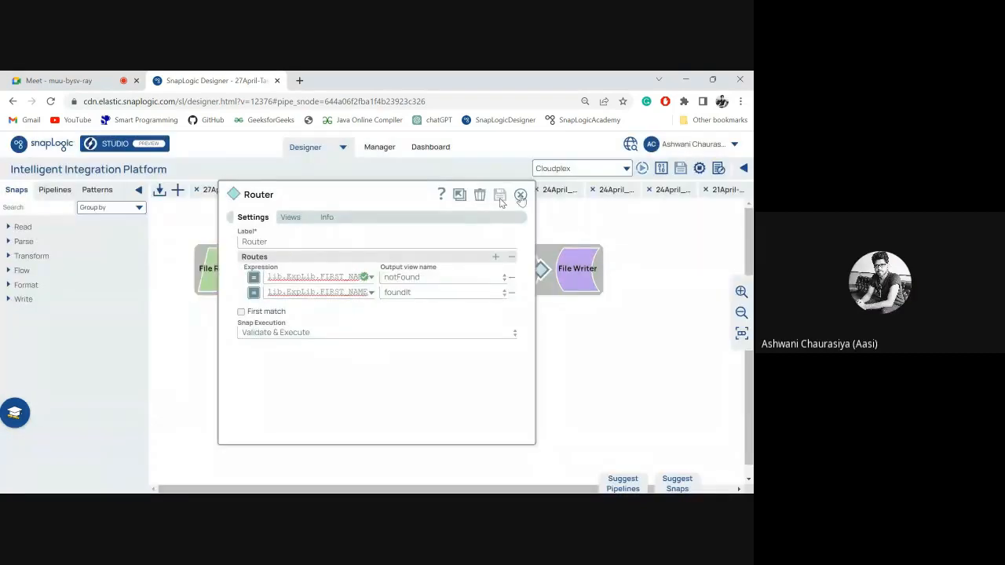
left_click(520, 194)
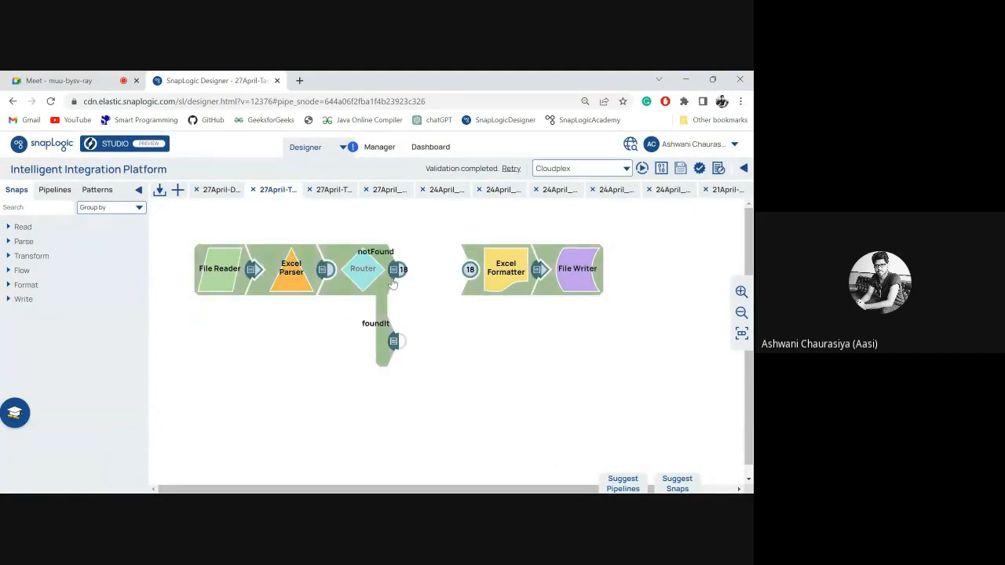
Preview the records in the Router's notFound output and those in its foundIt output.
left_click(399, 269)
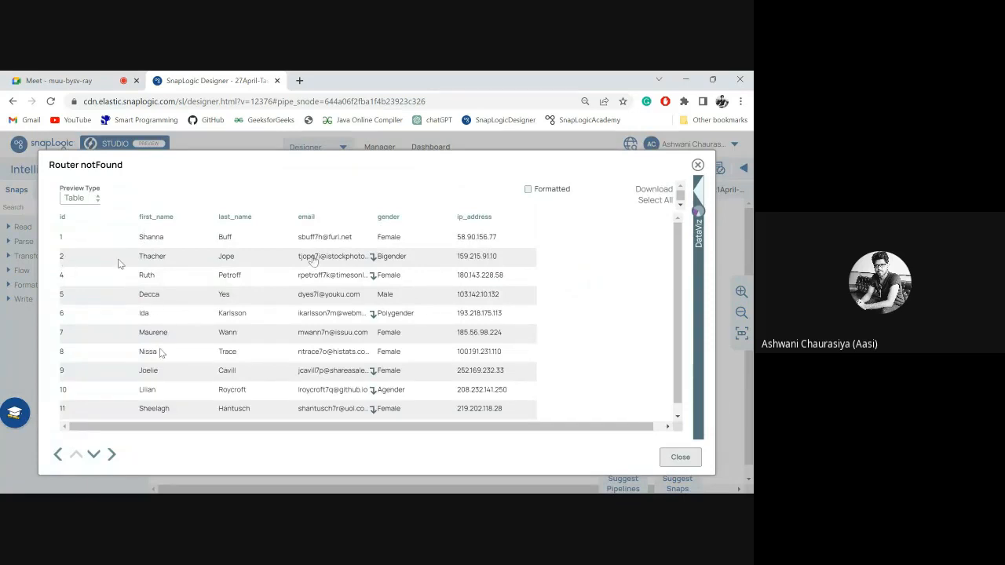
left_click(697, 165)
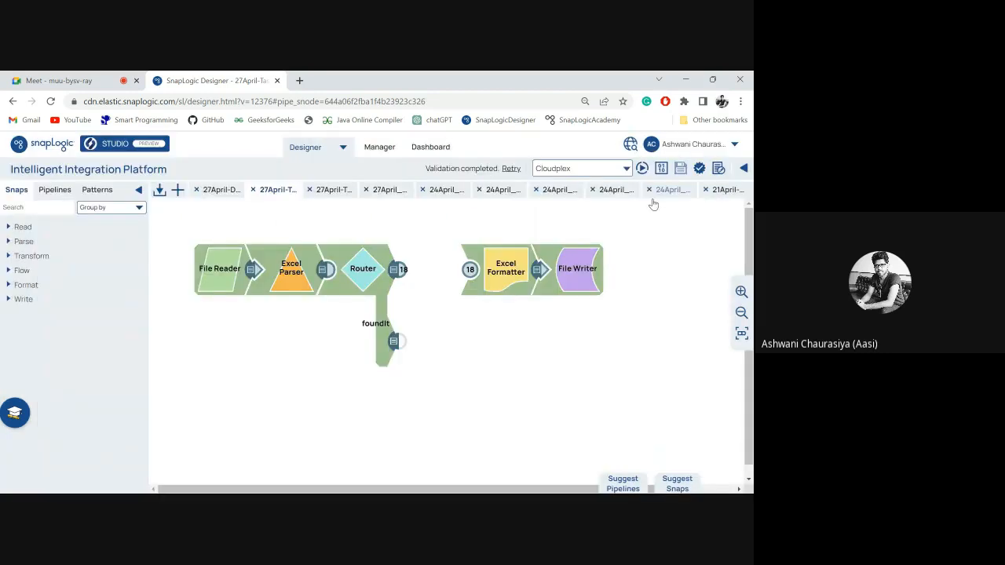
left_click(395, 342)
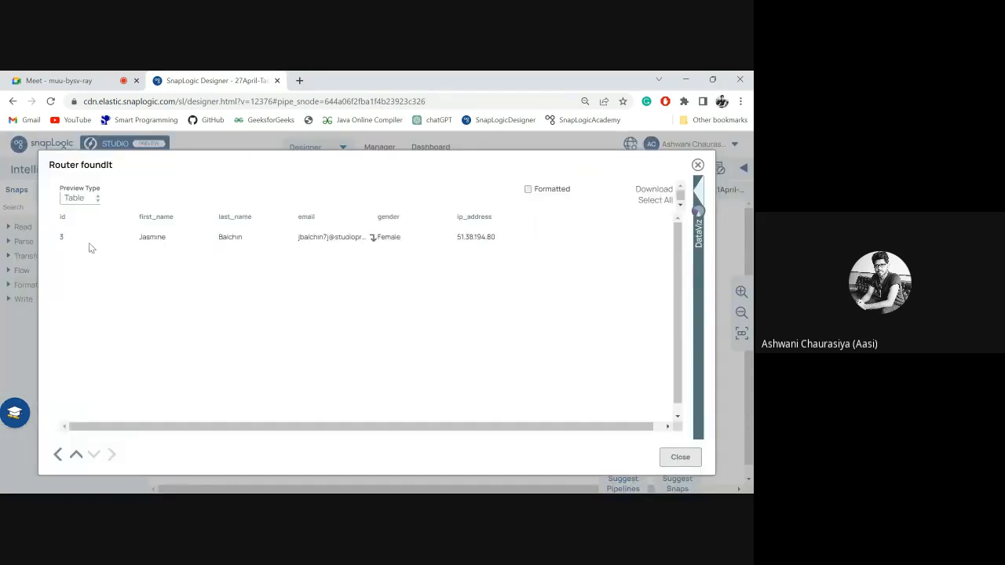
left_click(698, 167)
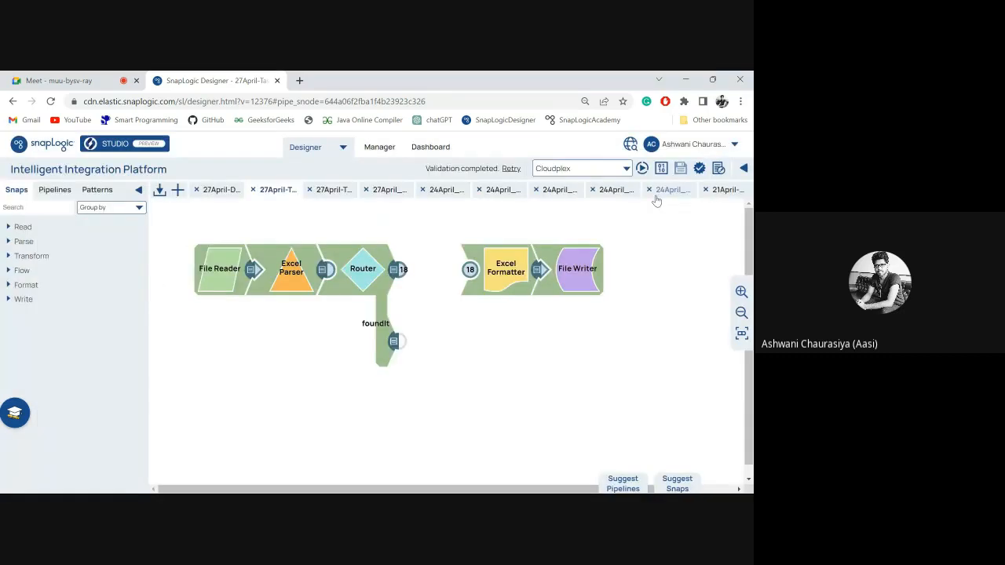
Review the Conditional snap's settings in the first open 27April pipeline and preview the records it outputs.
left_click(221, 194)
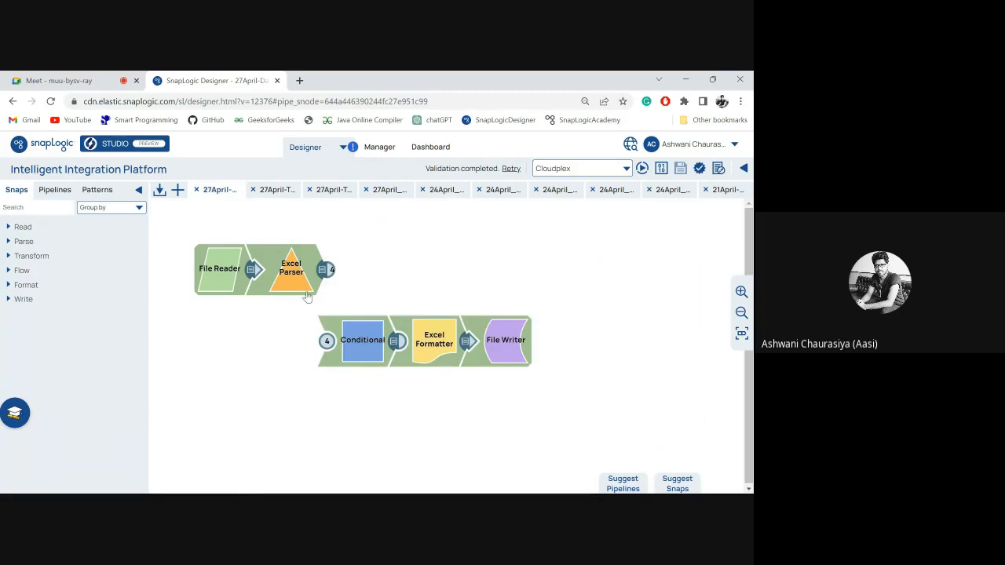
left_click(362, 340)
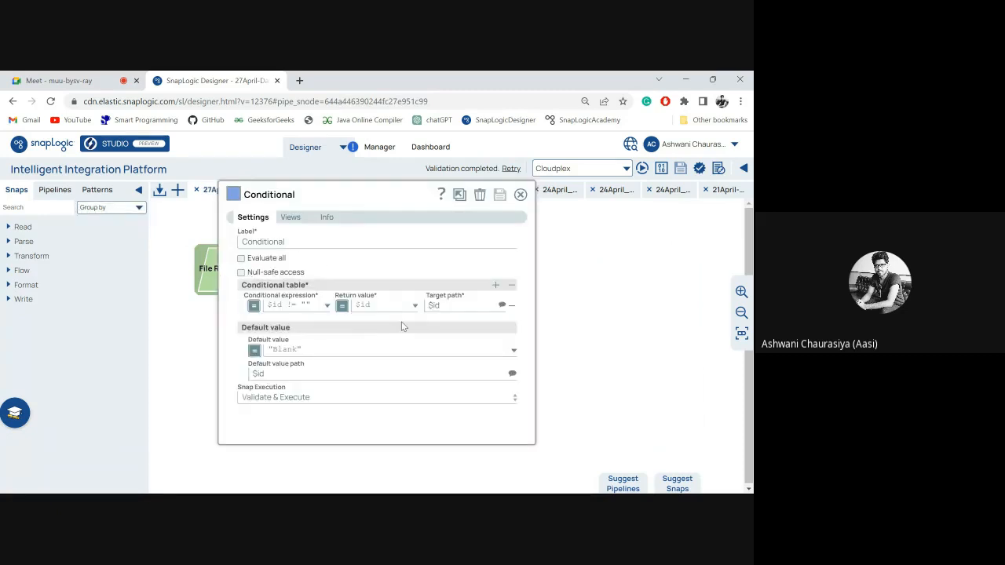
left_click(519, 194)
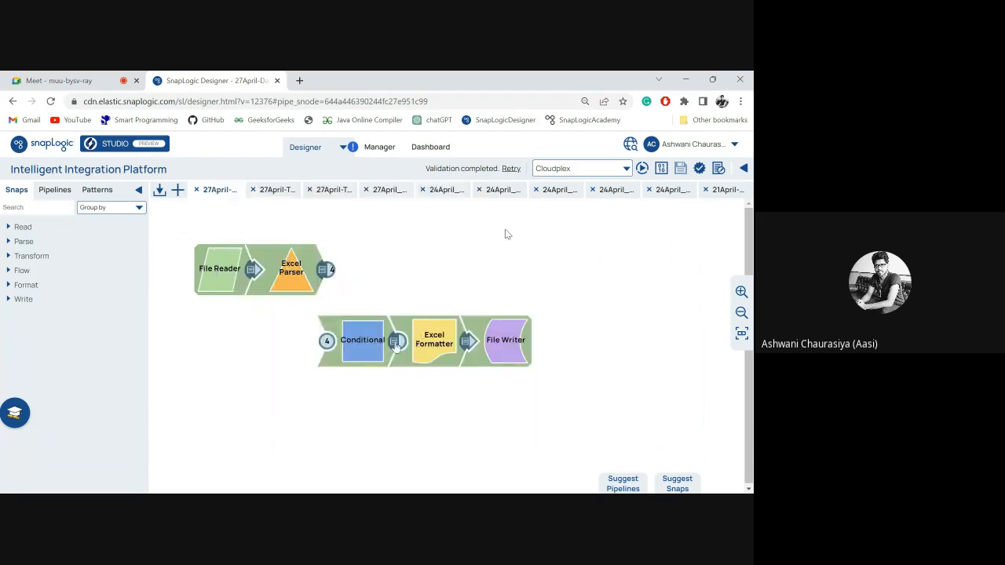
left_click(396, 344)
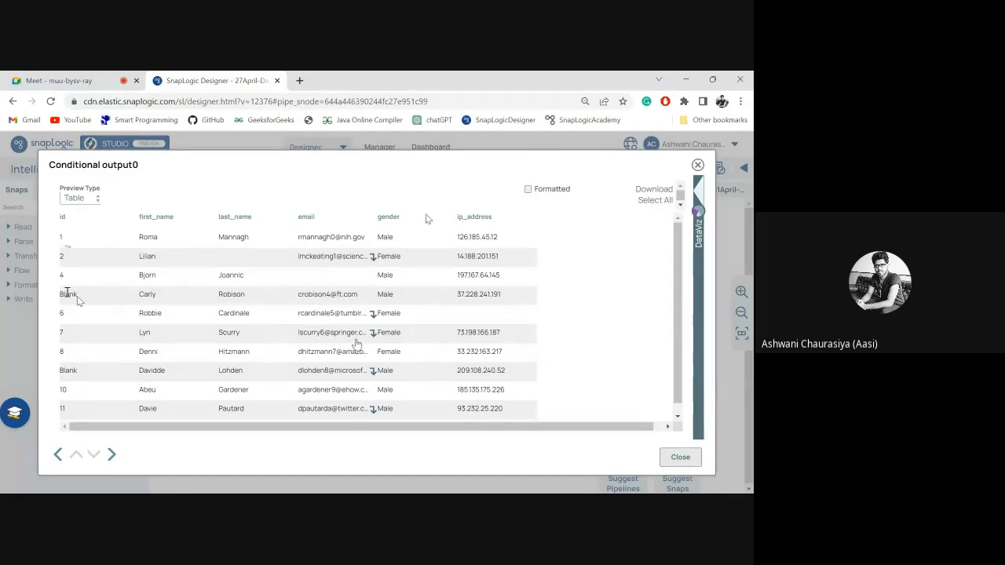
left_click(698, 166)
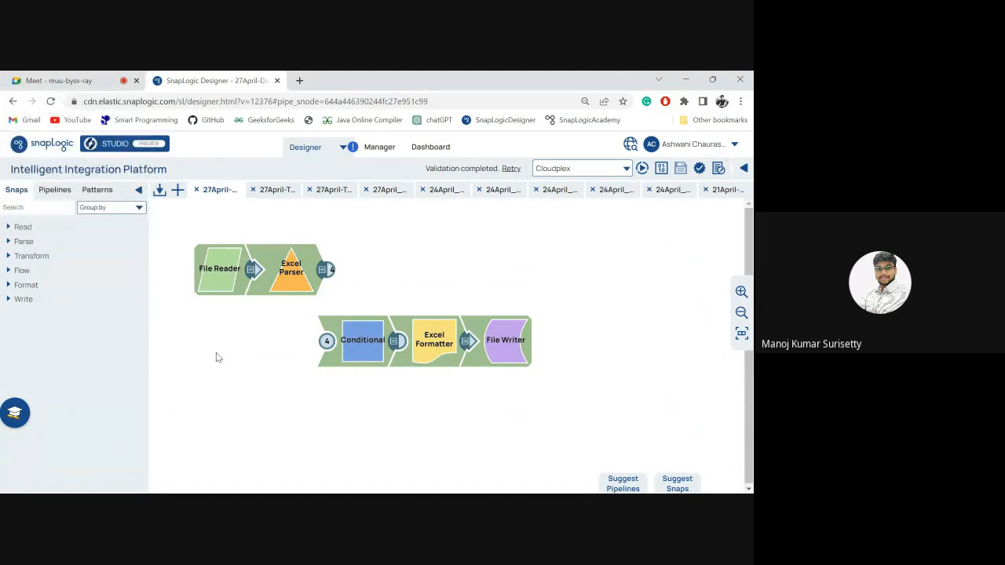
Examine the Router's routes in the 27April-TaskForPipelineParameters pipeline, viewing the notFound expression in the expression builder.
left_click(267, 191)
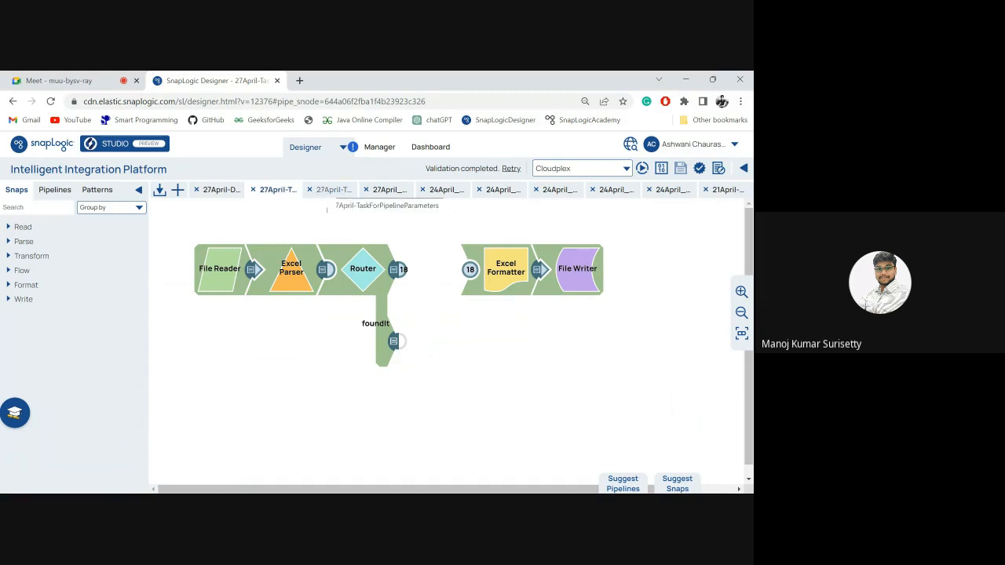
left_click(322, 192)
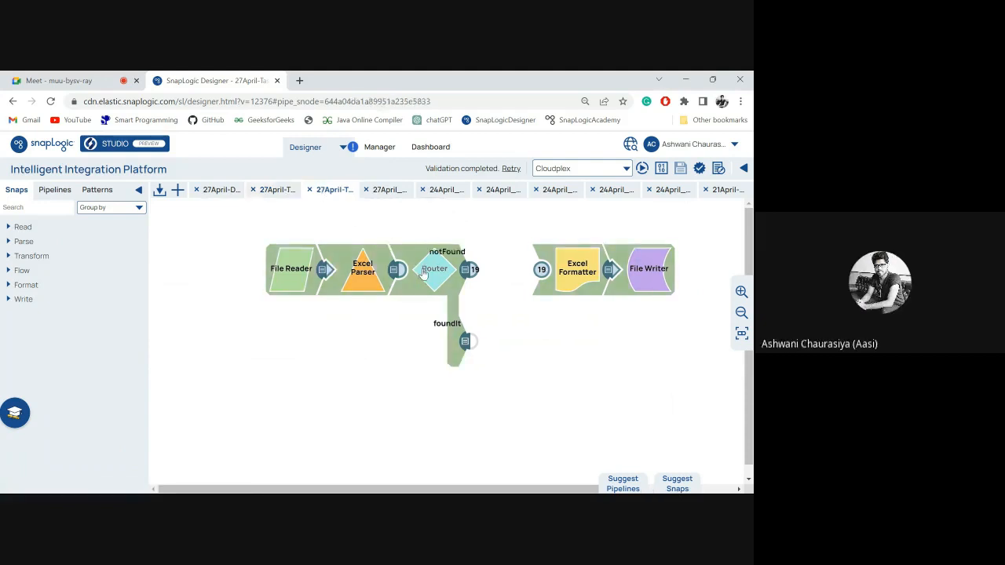
left_click(424, 272)
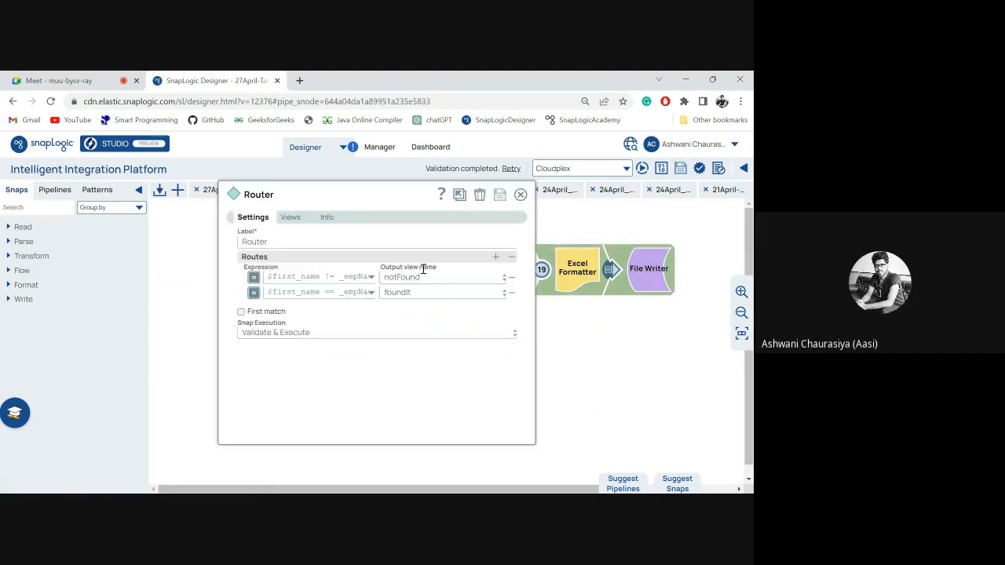
left_click(371, 280)
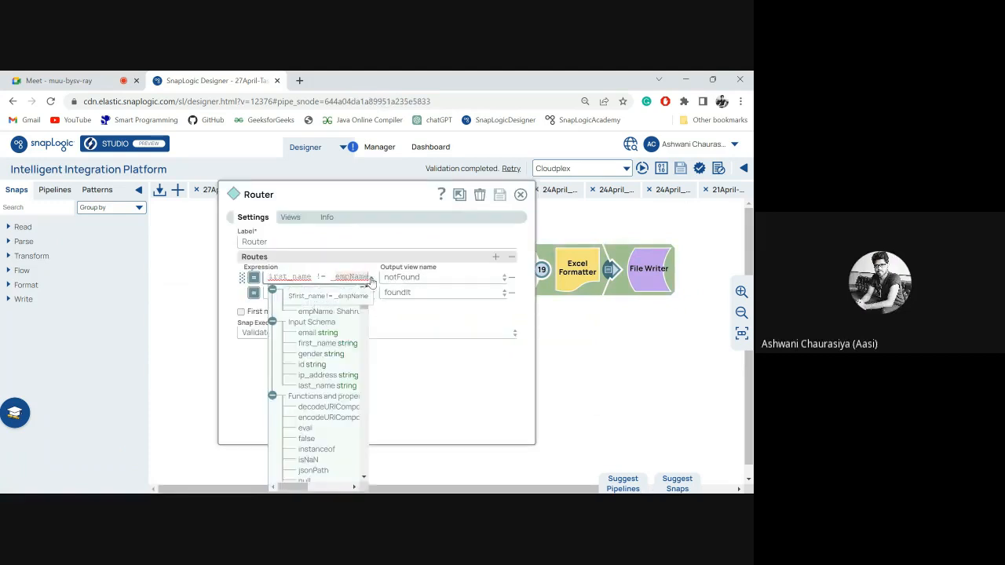
left_click(441, 147)
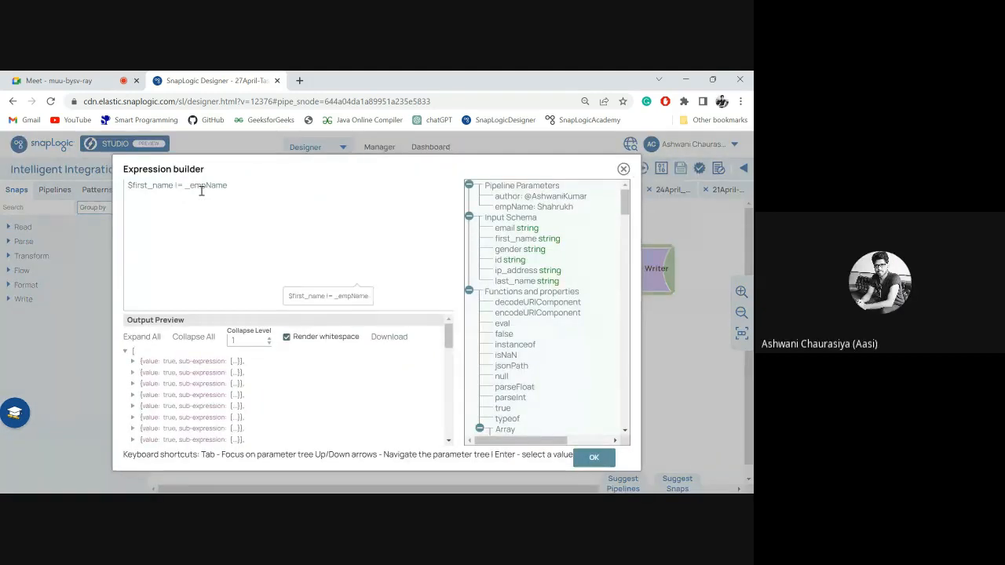
left_click(234, 189)
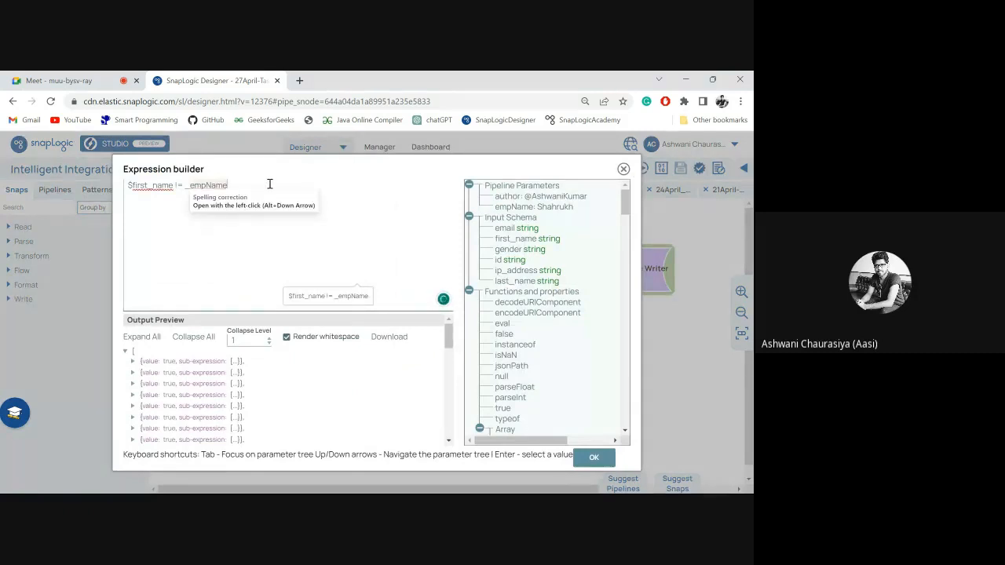
left_click(623, 170)
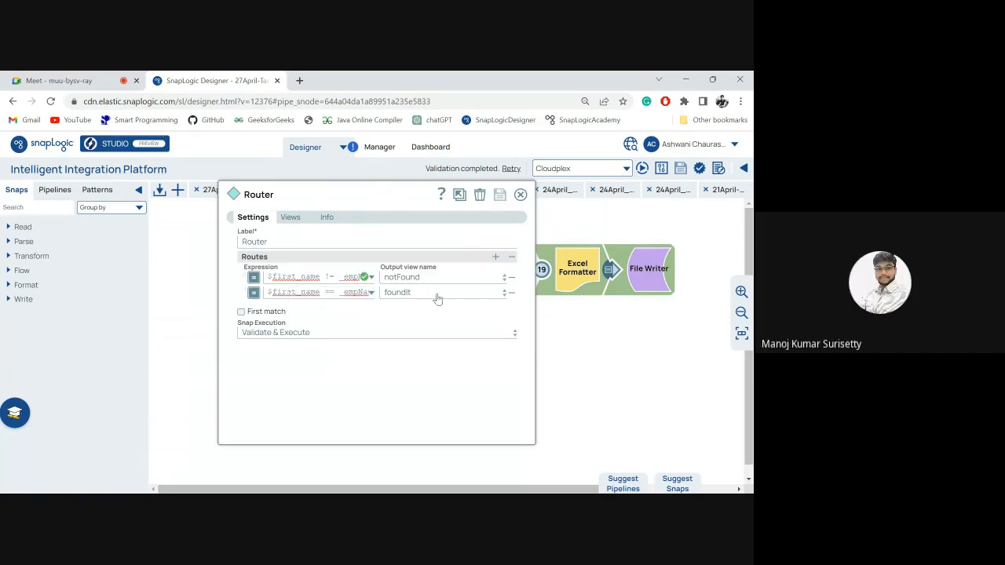
left_click(521, 196)
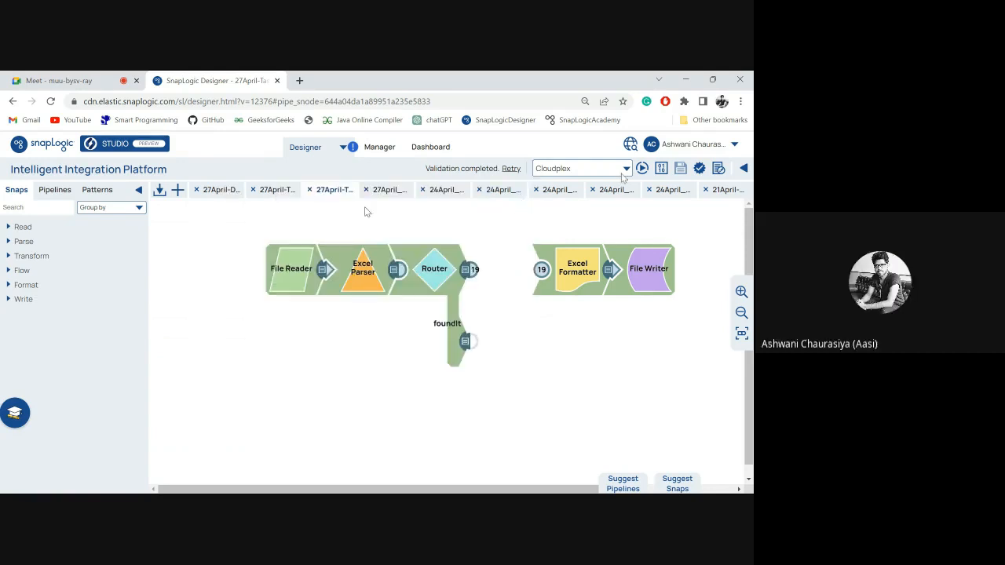
left_click(439, 280)
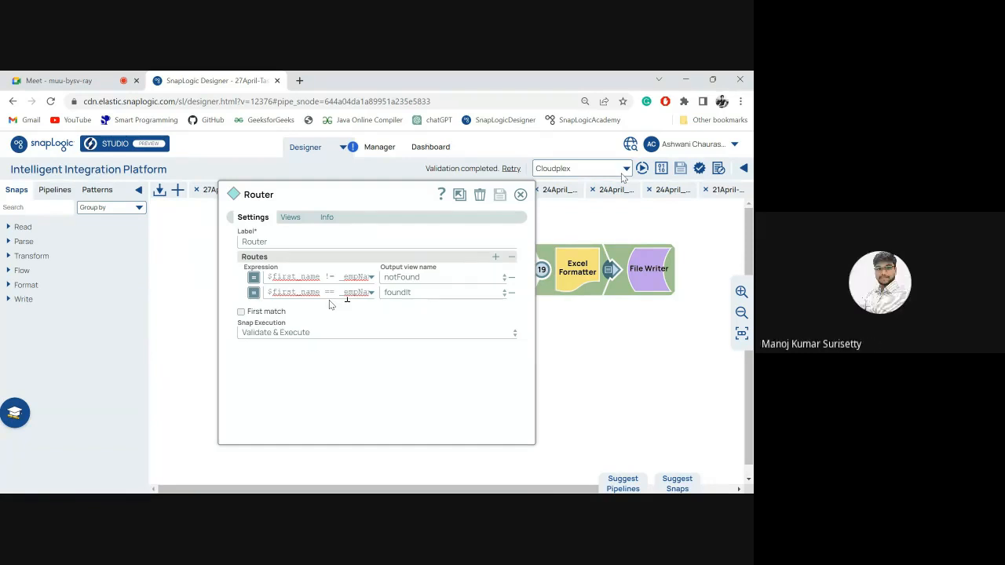
left_click(520, 194)
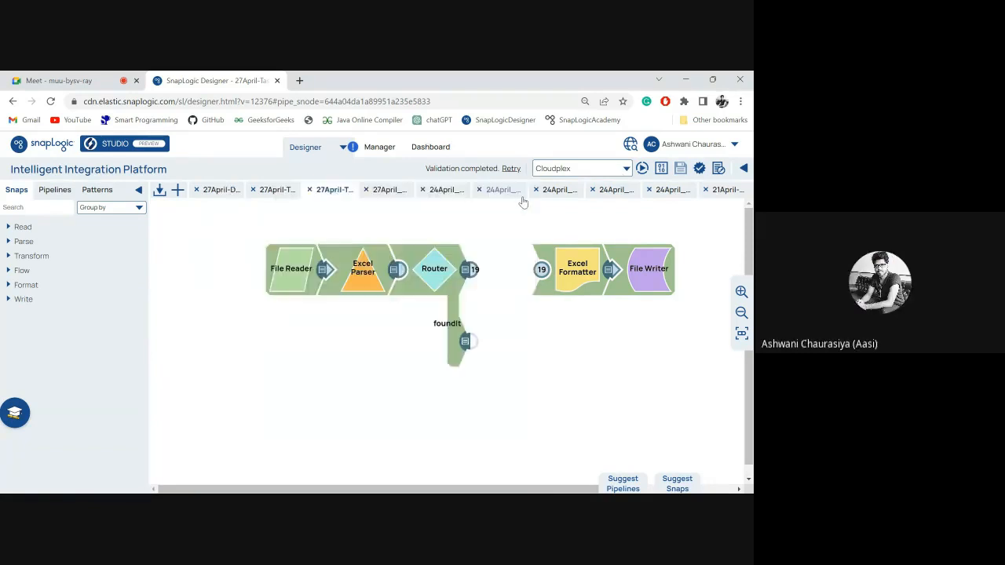
Switch to the Google Meet call and stop presenting the screen.
left_click(88, 81)
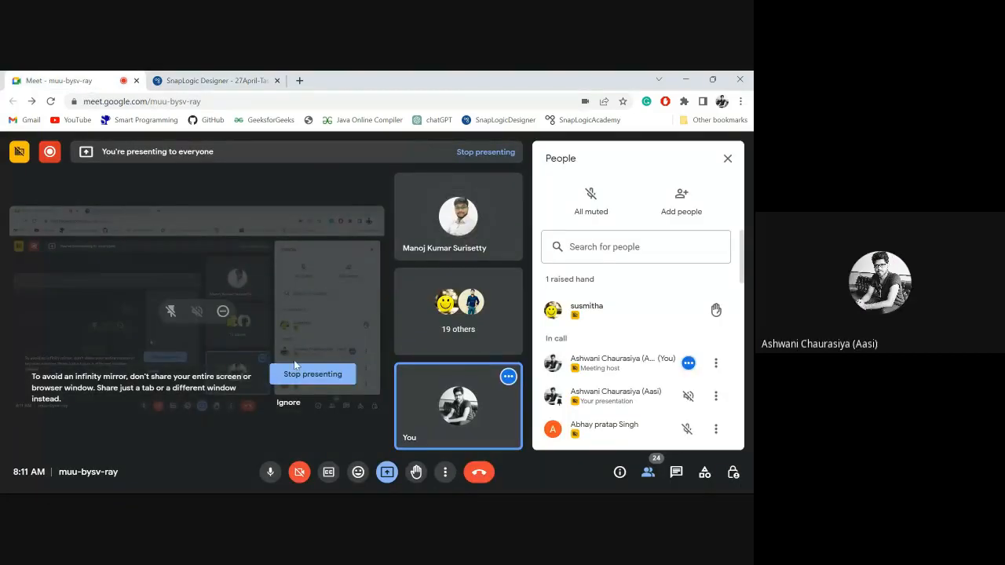
left_click(313, 374)
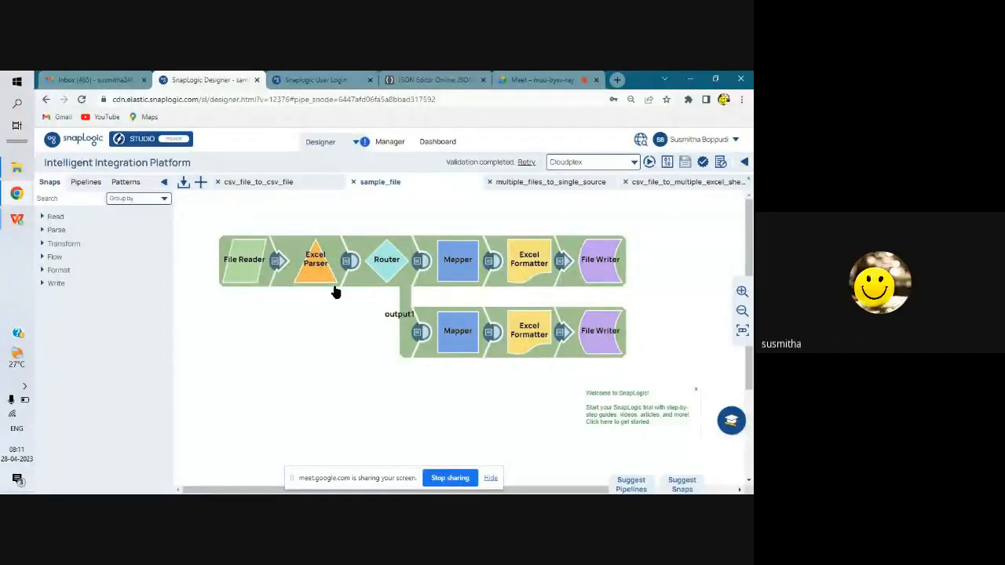
Examine the Router's route expressions in the sample_file pipeline and the pipeline's parameters and expression library.
left_click(385, 267)
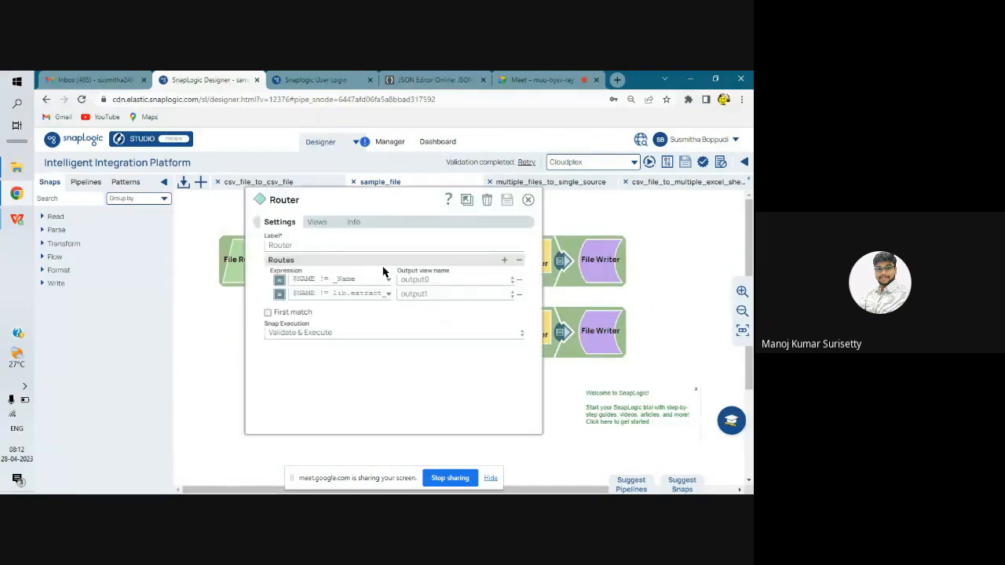
left_click(528, 201)
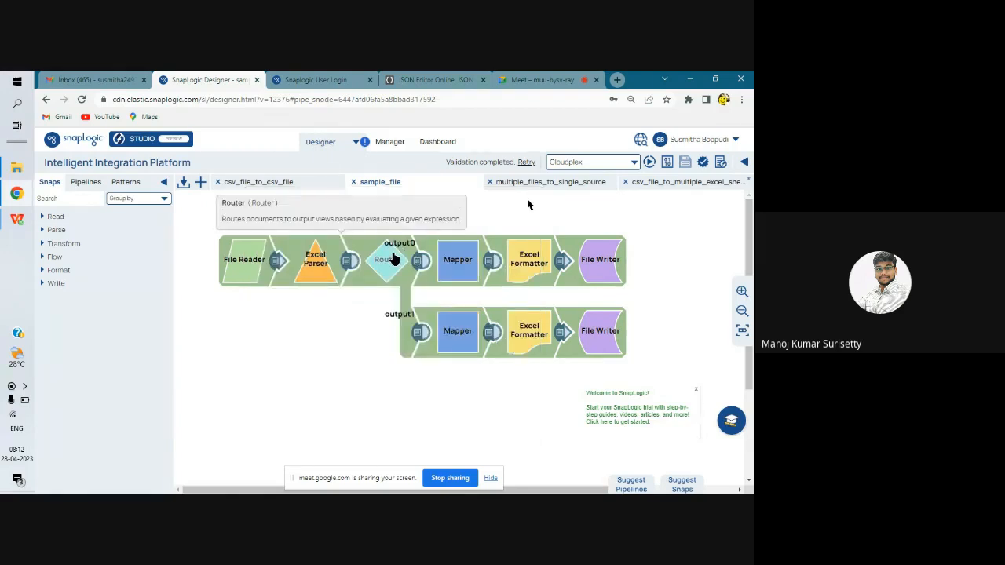
left_click(720, 162)
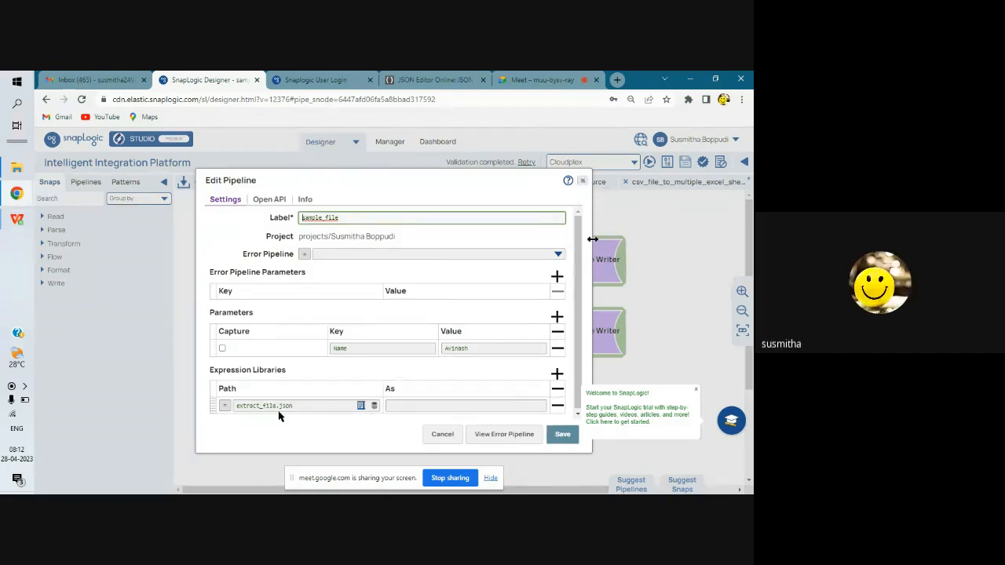
left_click(582, 182)
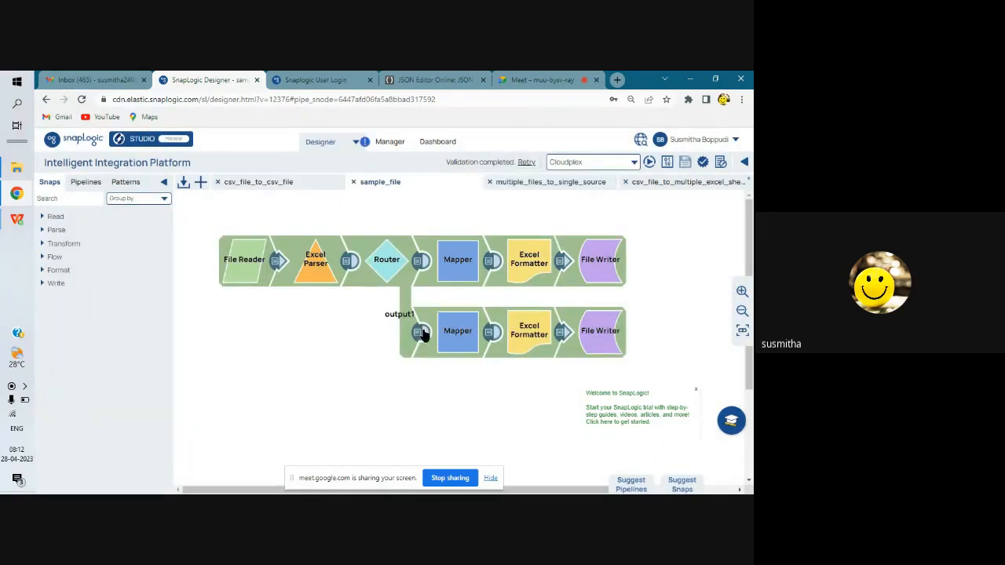
Preview the records in the Router's output1 and recheck the parameter and expression library entries in the pipeline properties.
left_click(417, 333)
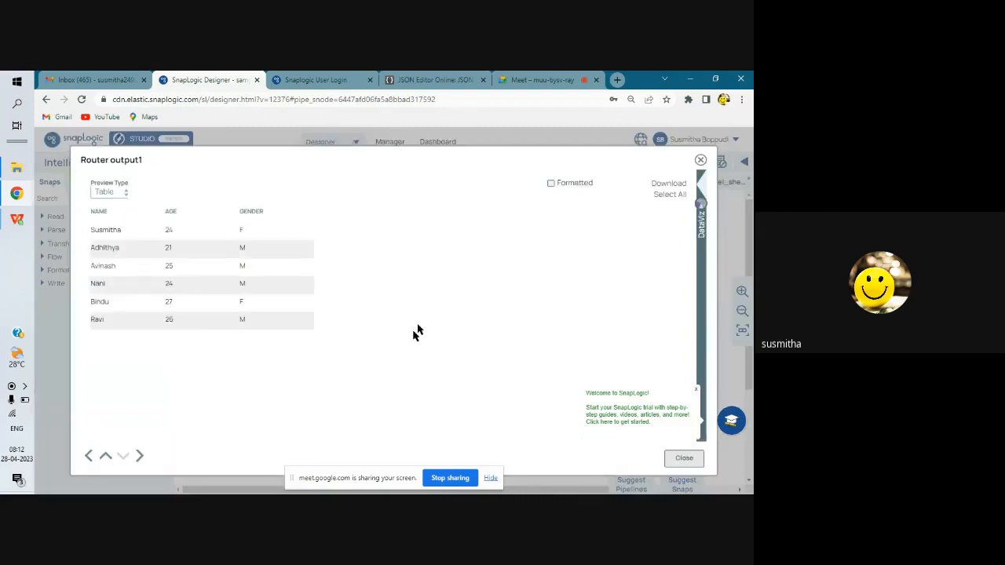
left_click(701, 162)
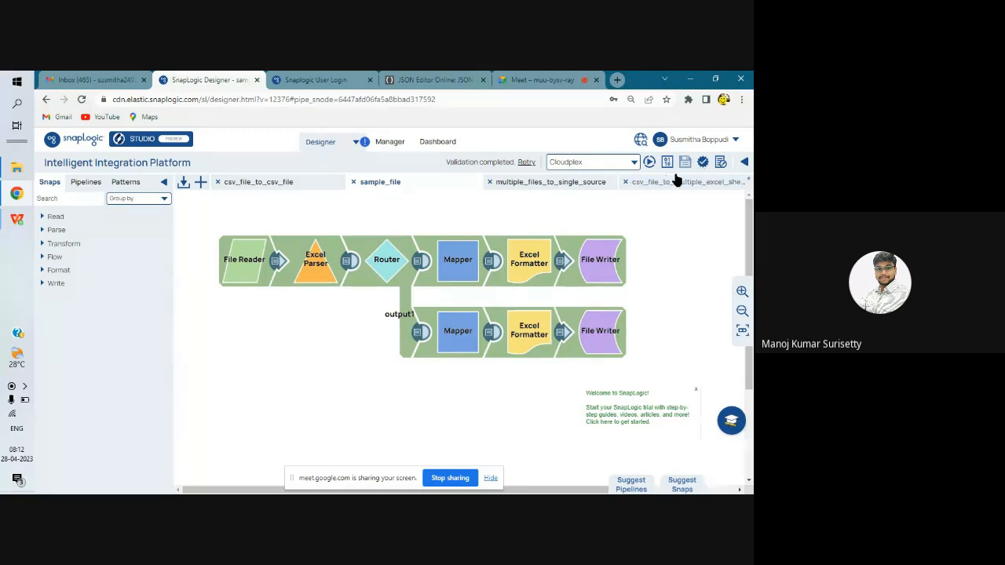
left_click(720, 161)
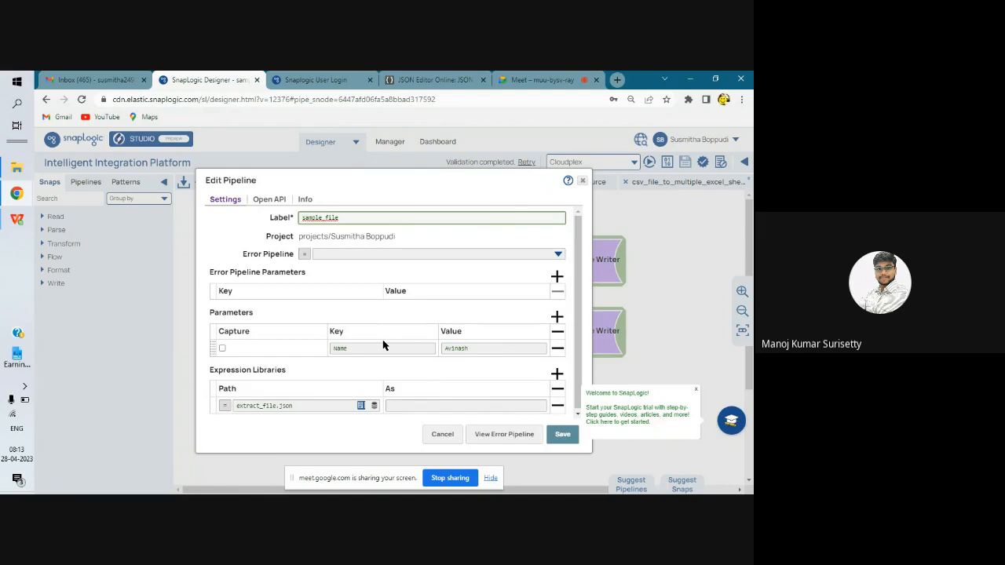
left_click(582, 182)
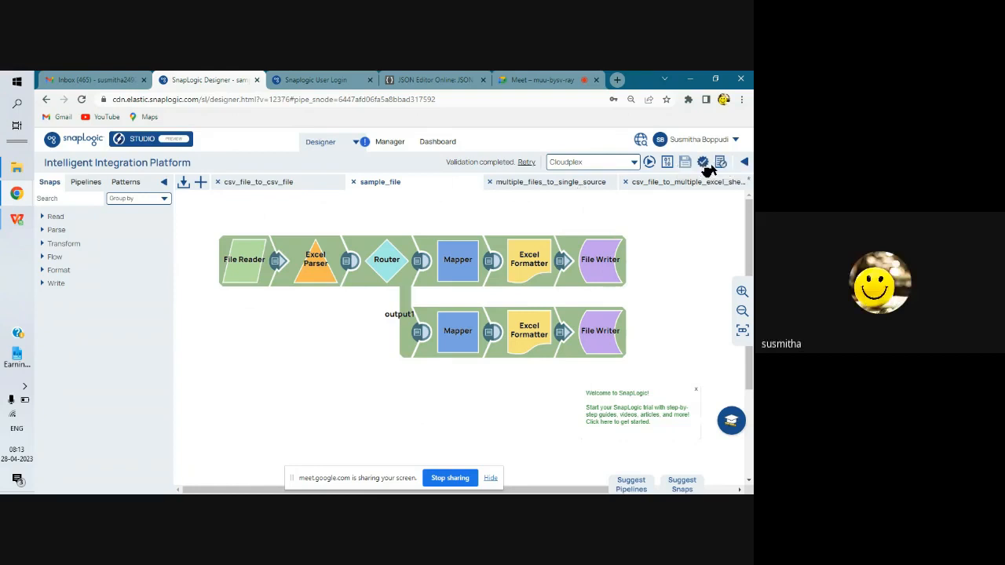
Open Manager in a new browser tab, view extract_file.expr from the project's assets and copy its entire contents.
right_click(383, 147)
left_click(405, 154)
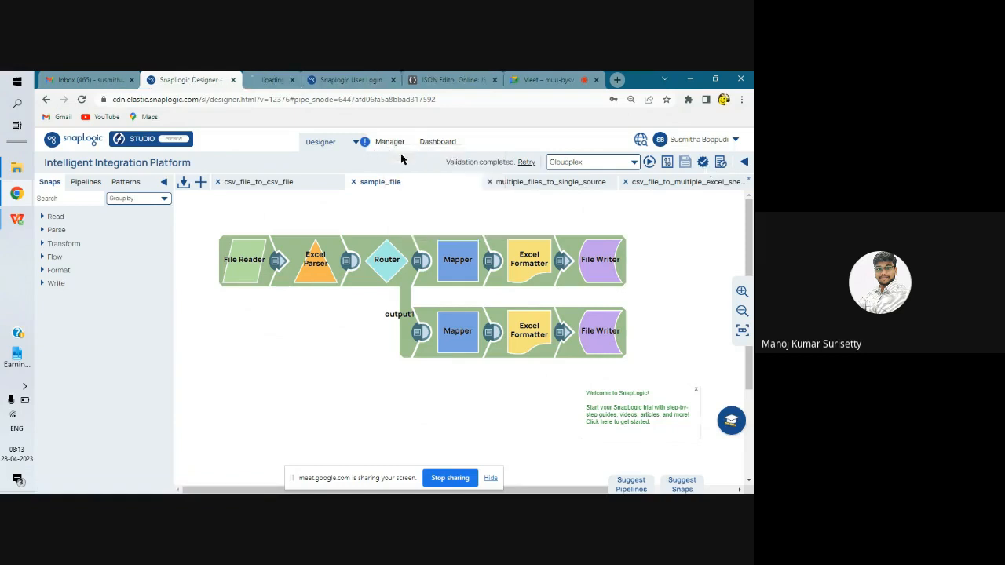
left_click(258, 74)
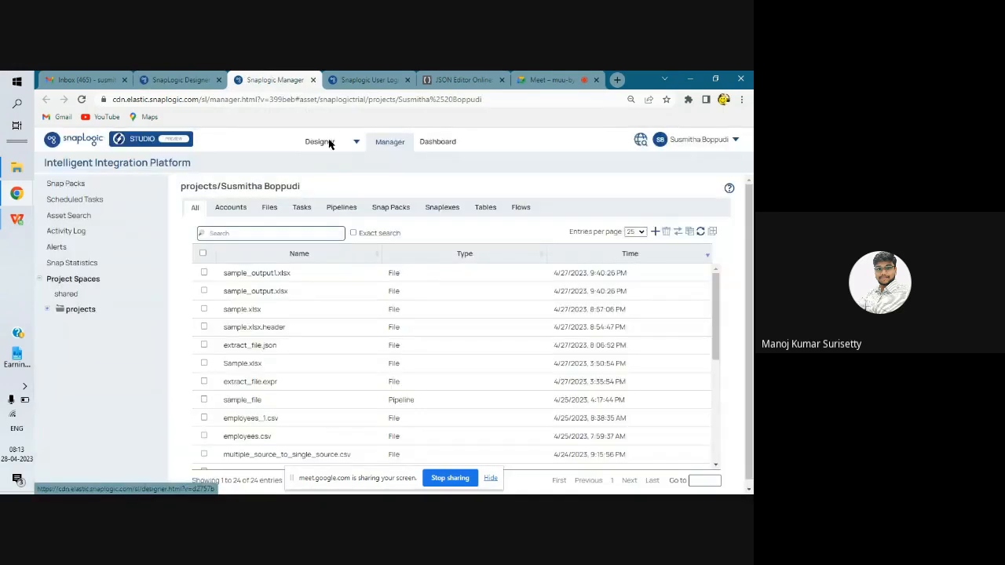
scroll(310, 317, "down", 3)
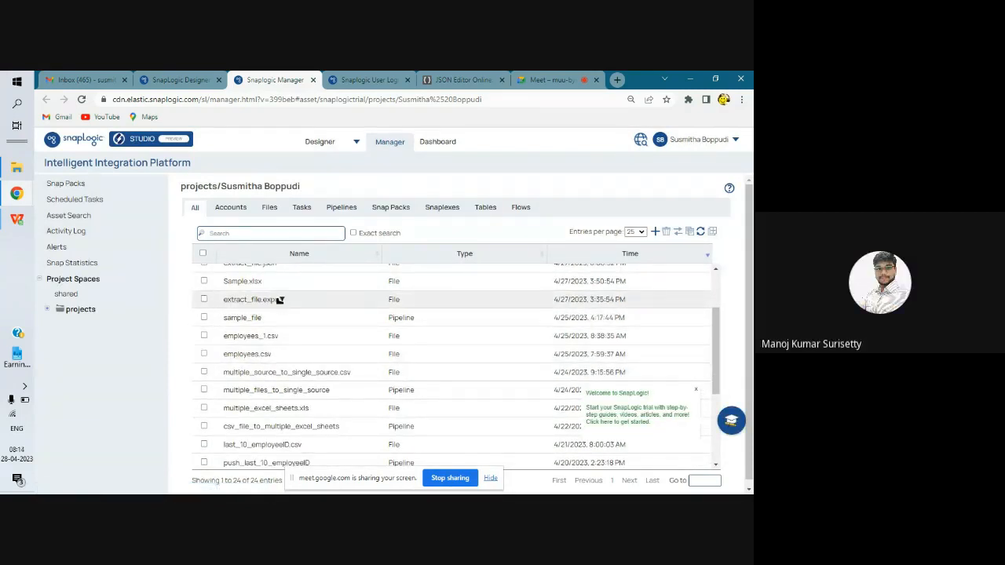
left_click(281, 300)
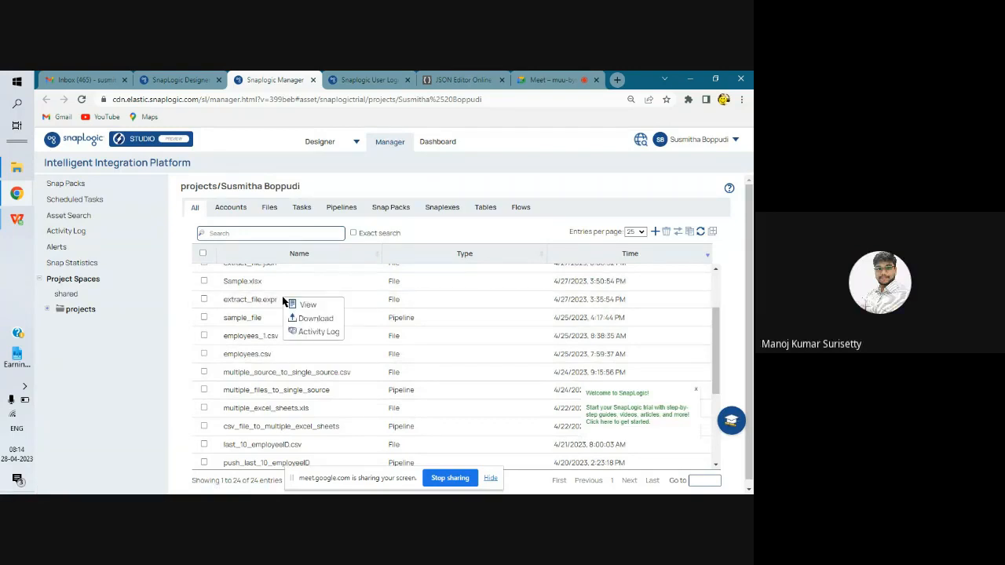
left_click(300, 305)
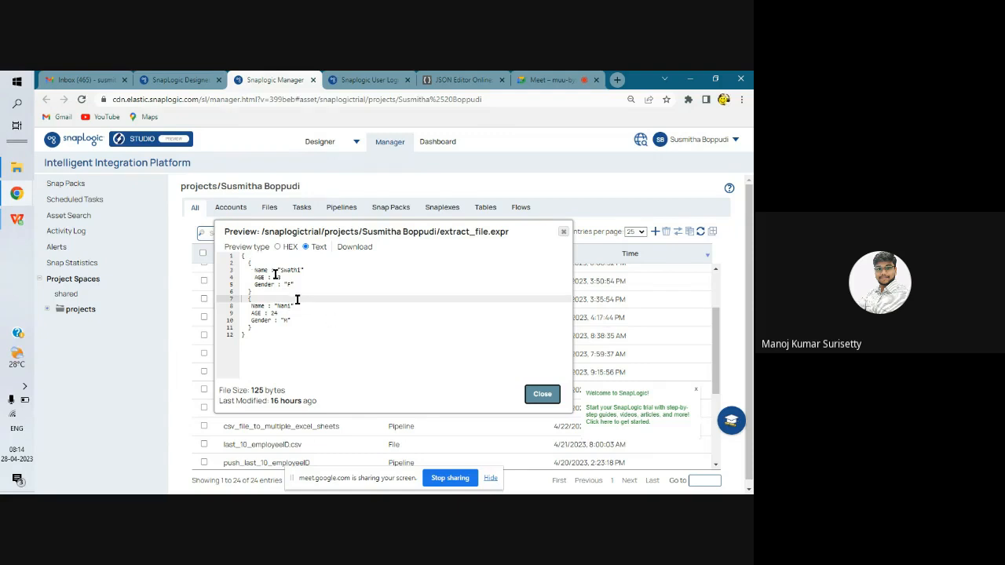
left_click_drag(243, 255, 243, 346)
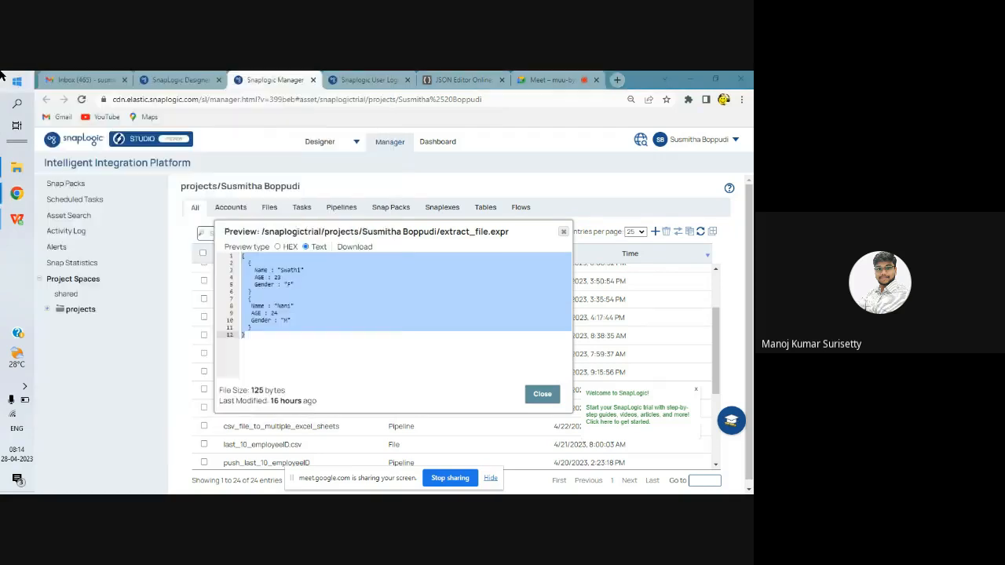
key("super")
type("n")
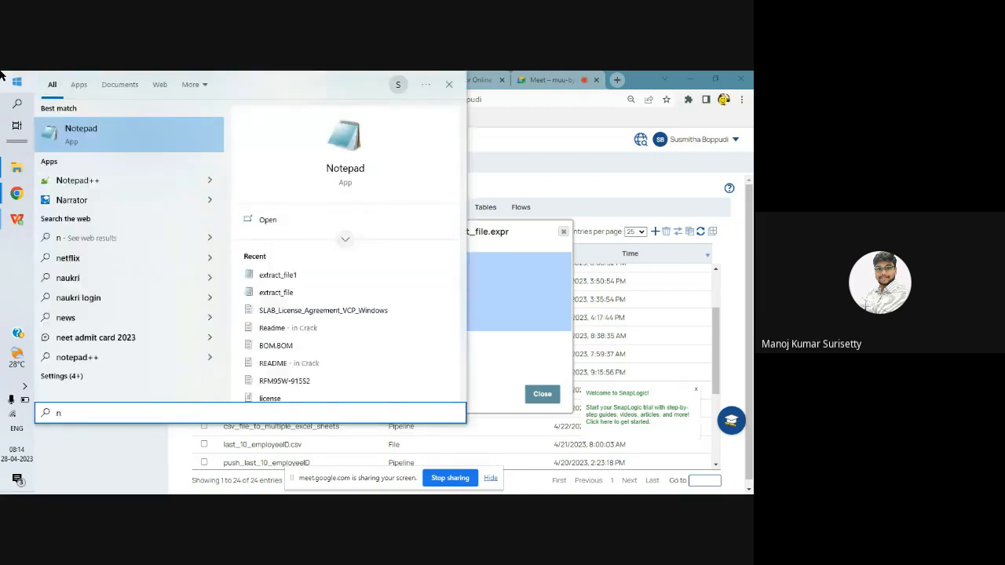
key("Return")
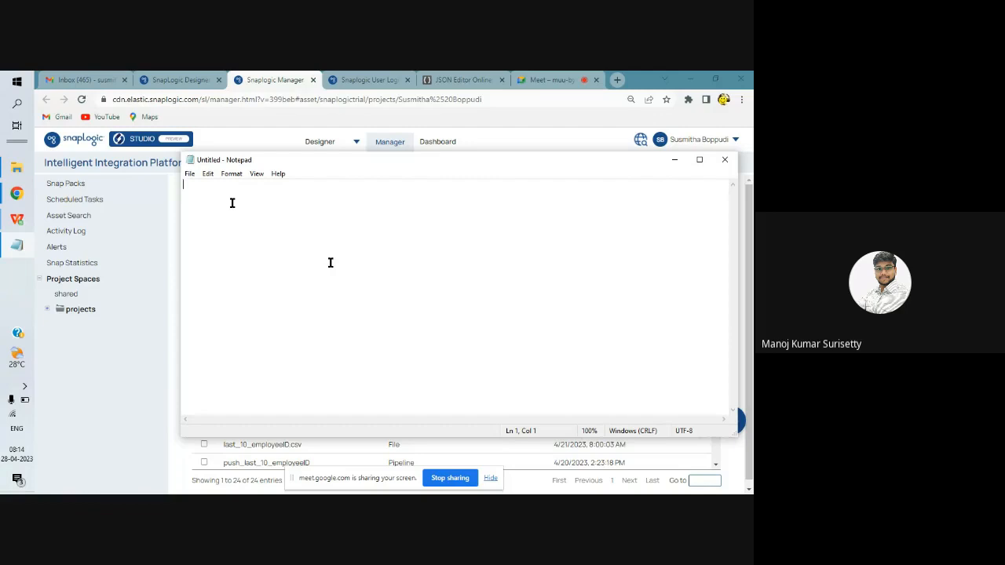
left_click(726, 160)
Switch to Notepad++ and paste the copied expression file contents into the blank document.
left_click(9, 79)
type("n")
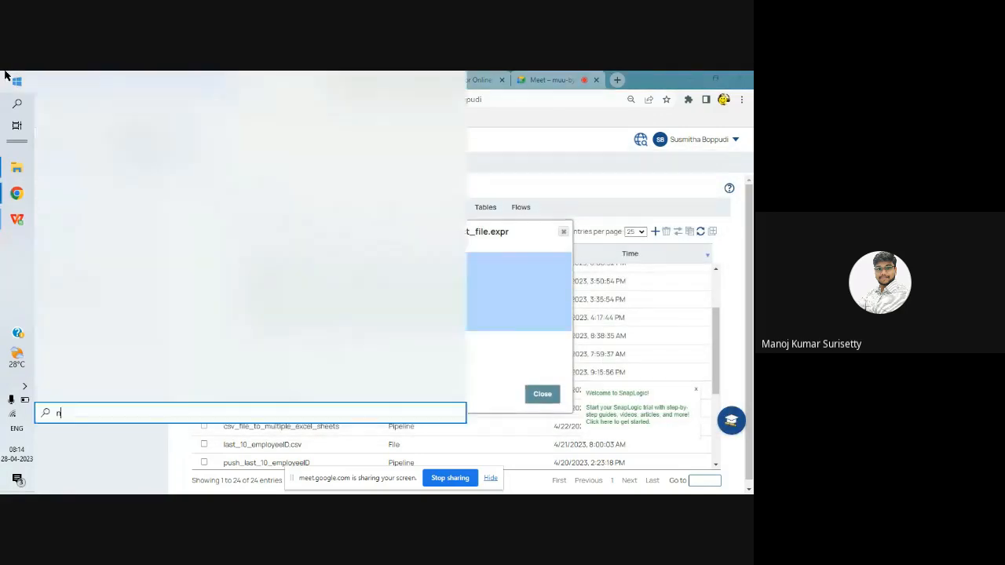
type("o")
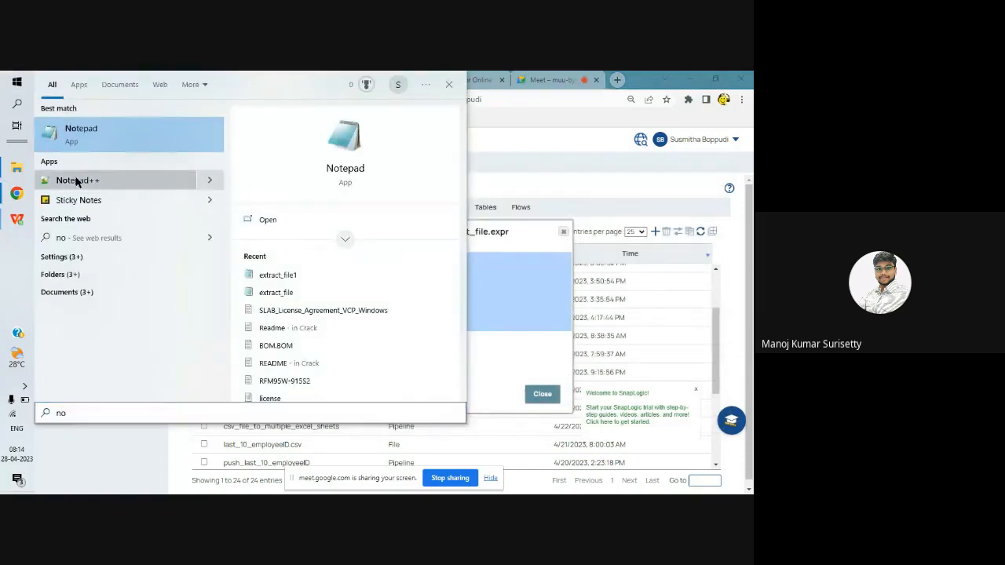
left_click(77, 181)
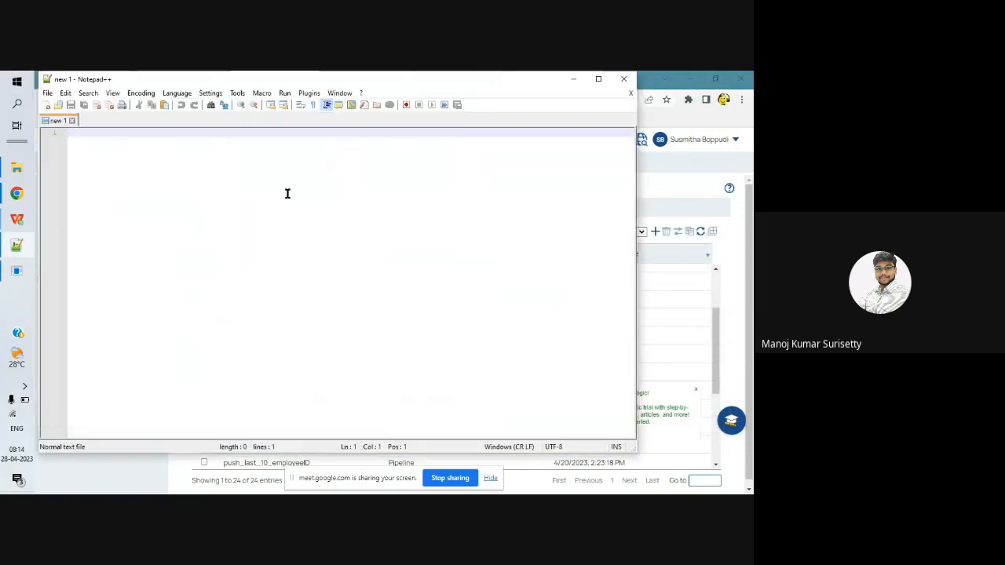
type("[   {     Name : \"Swathi\"     AGE : 23     Gender : \"F\"   }   {    Name : \"Nani\"    AGE : 24    Gender : \"M\"   } ]")
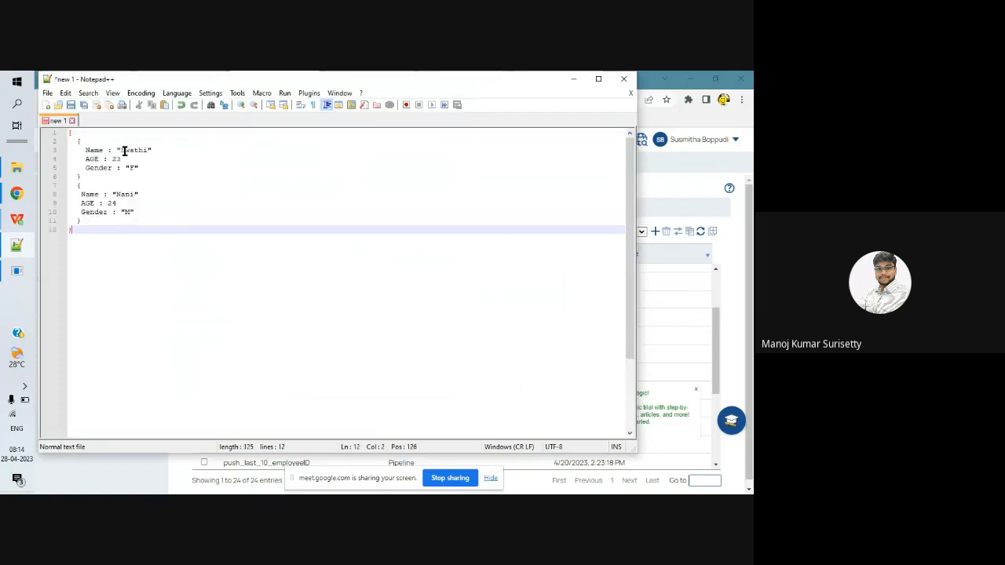
Wrap the two records in square brackets on their own lines and separate the records with a comma.
left_click(77, 143)
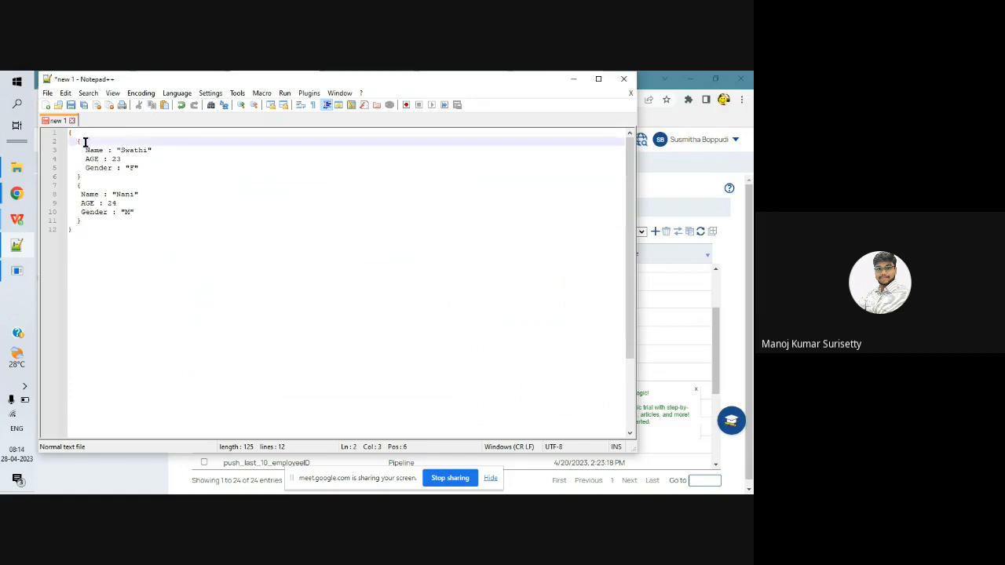
key("Return")
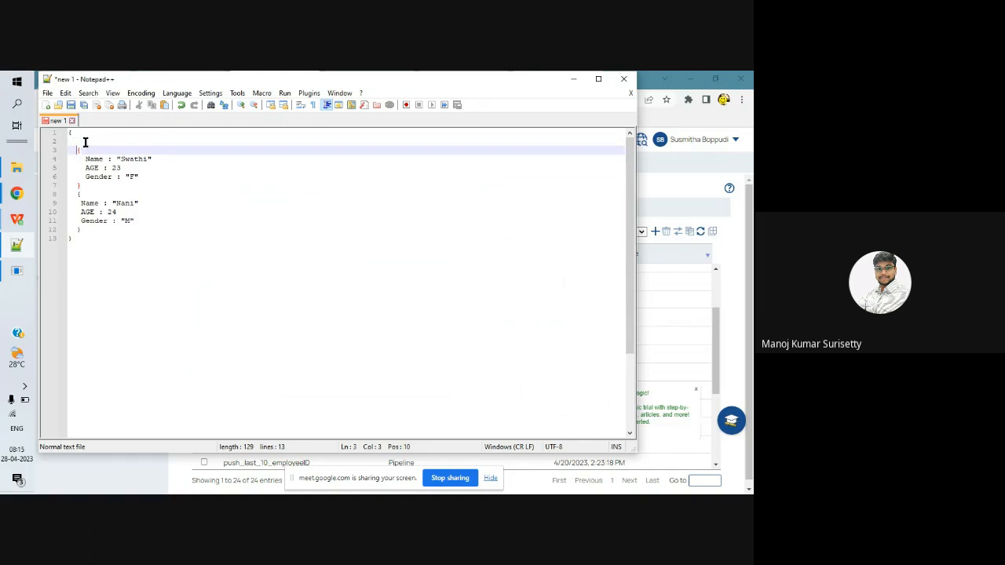
left_click(76, 139)
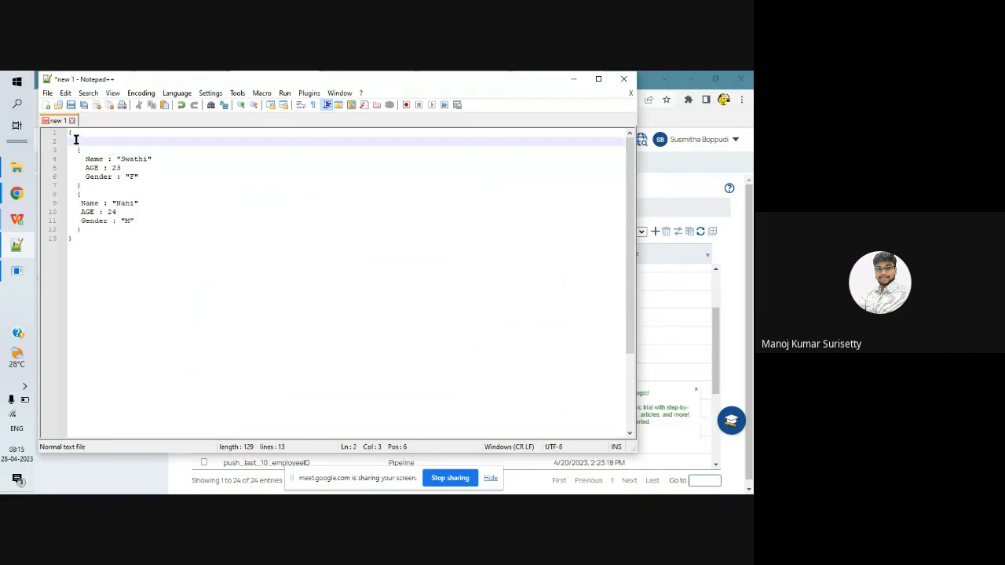
type("[")
left_click(82, 230)
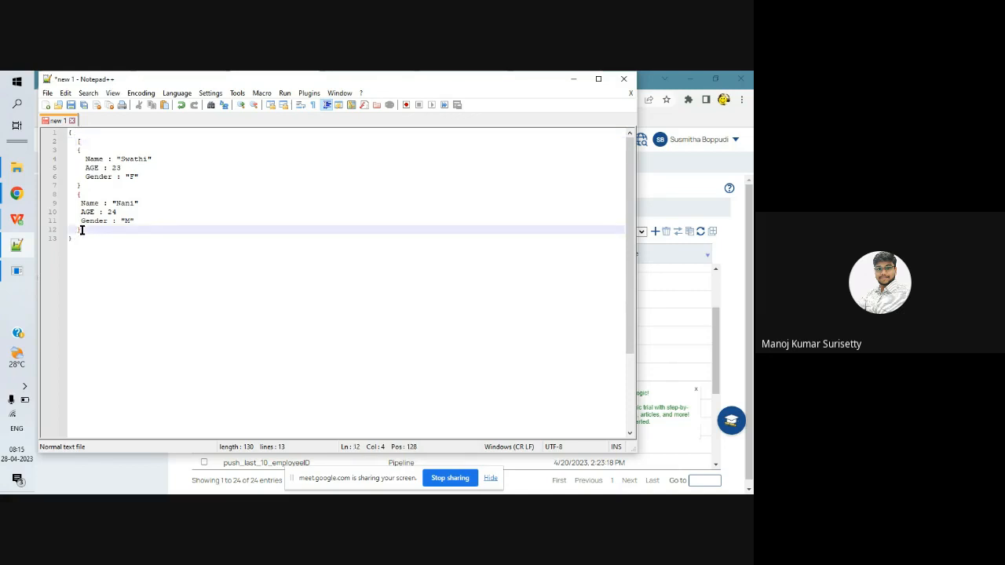
key("Return")
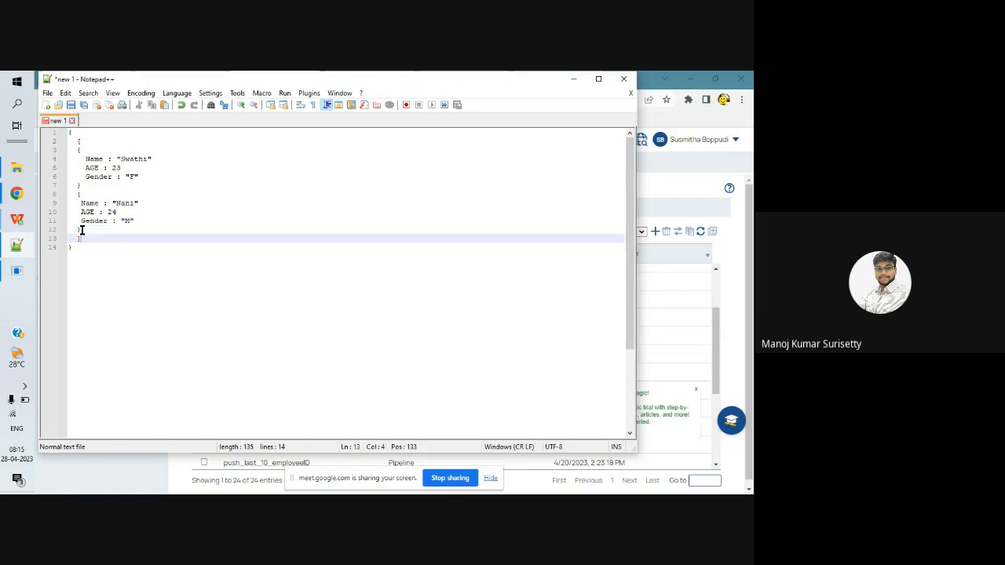
left_click(82, 186)
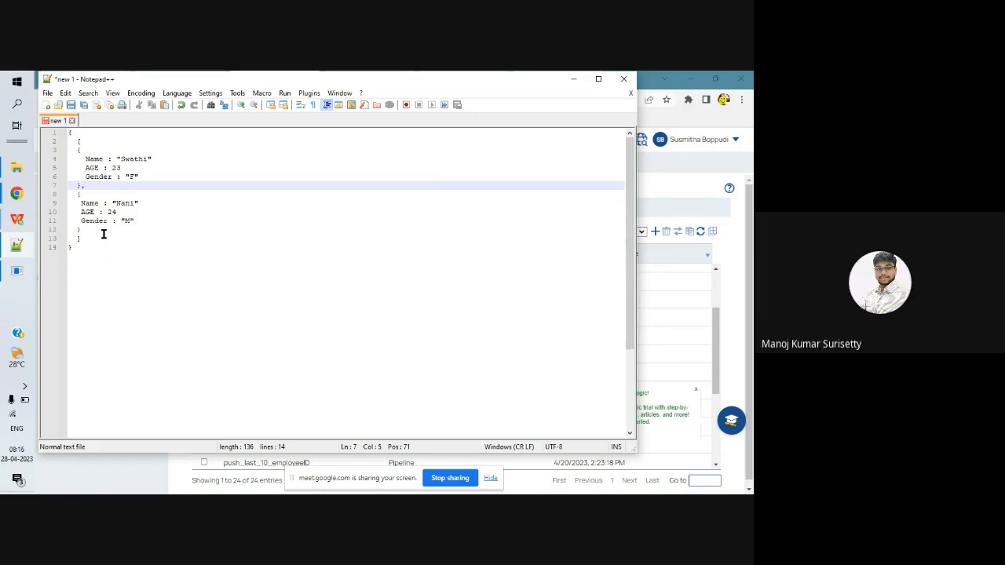
Save the edited text as "new 1.expr" in the Snaplogic folder on the Desktop.
left_click(47, 92)
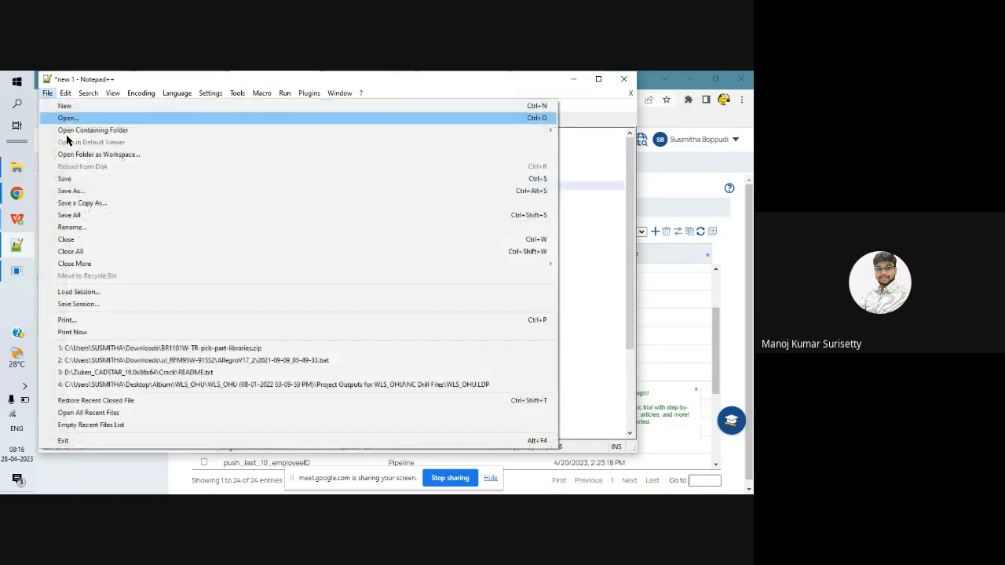
left_click(66, 194)
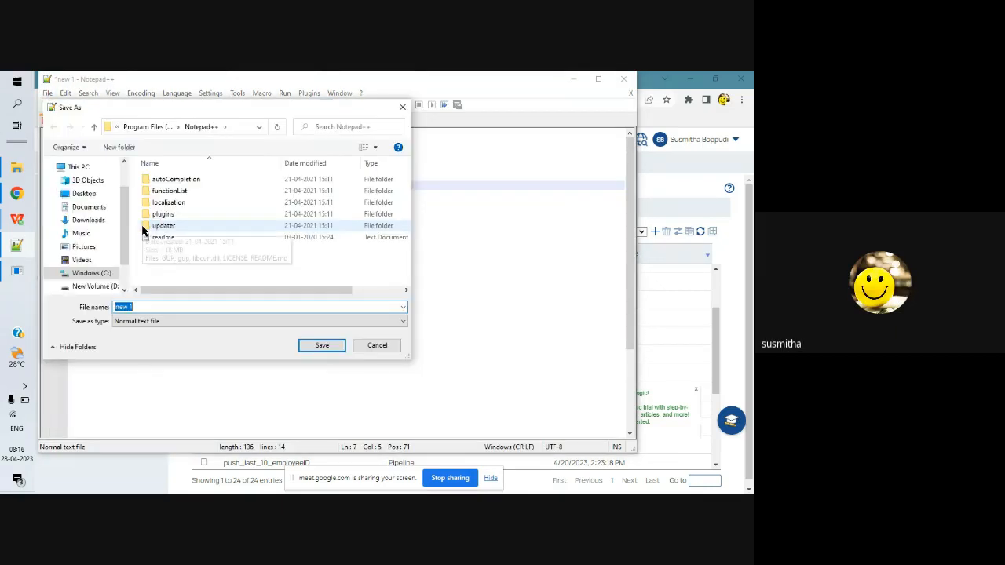
left_click(86, 194)
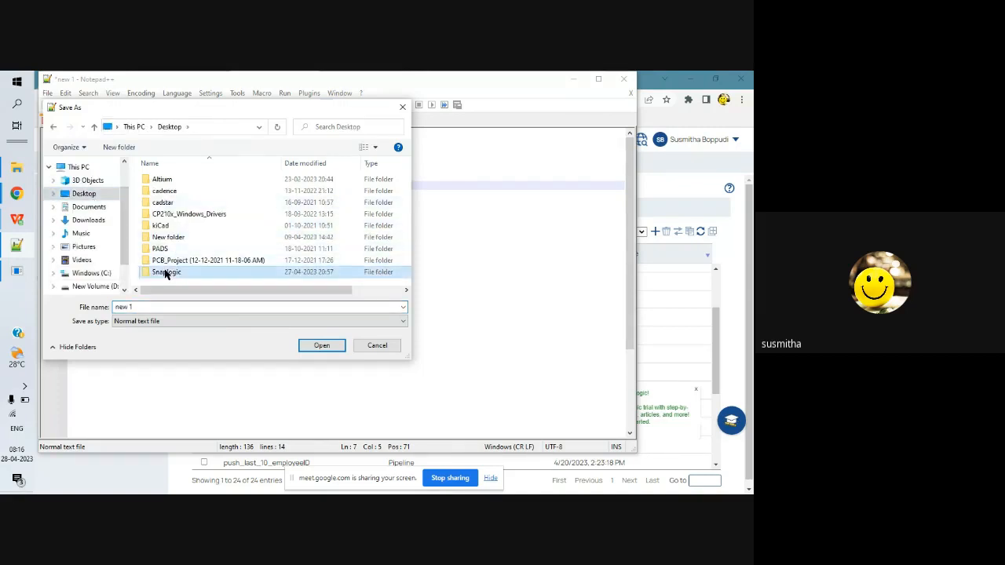
double_click(166, 271)
left_click_drag(146, 309, 88, 311)
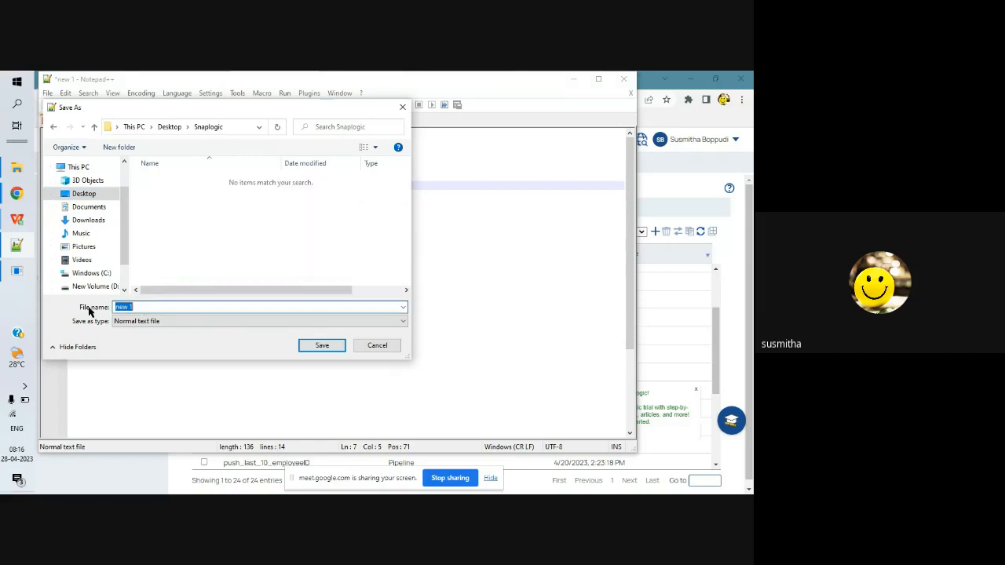
left_click(135, 307)
type(".exe")
left_click(321, 346)
Return to SnapLogic Manager in Chrome, close the file preview and upload "new 1.expr" from the Snaplogic folder to the project.
left_click(667, 305)
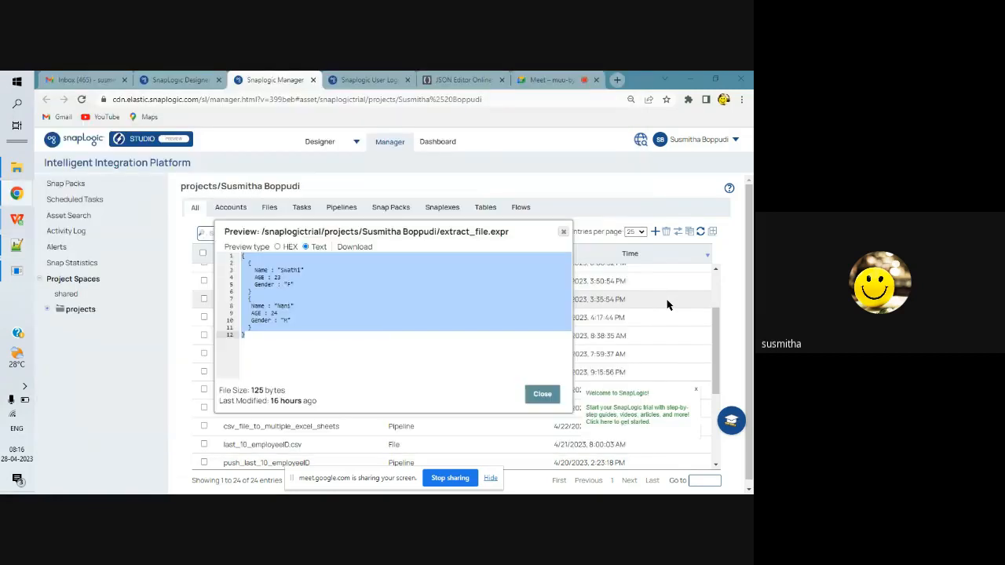
left_click(562, 233)
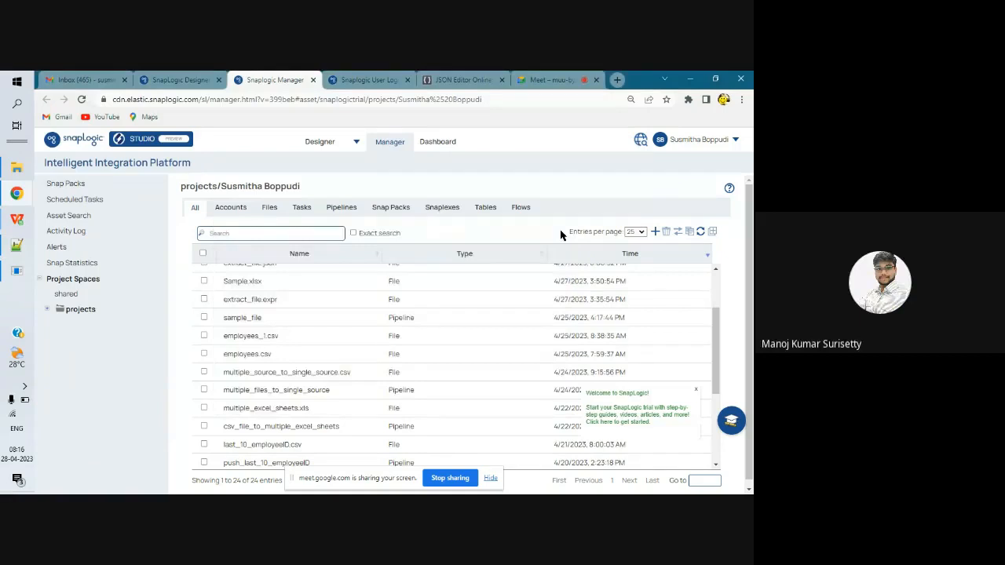
scroll(437, 332, "up", 2)
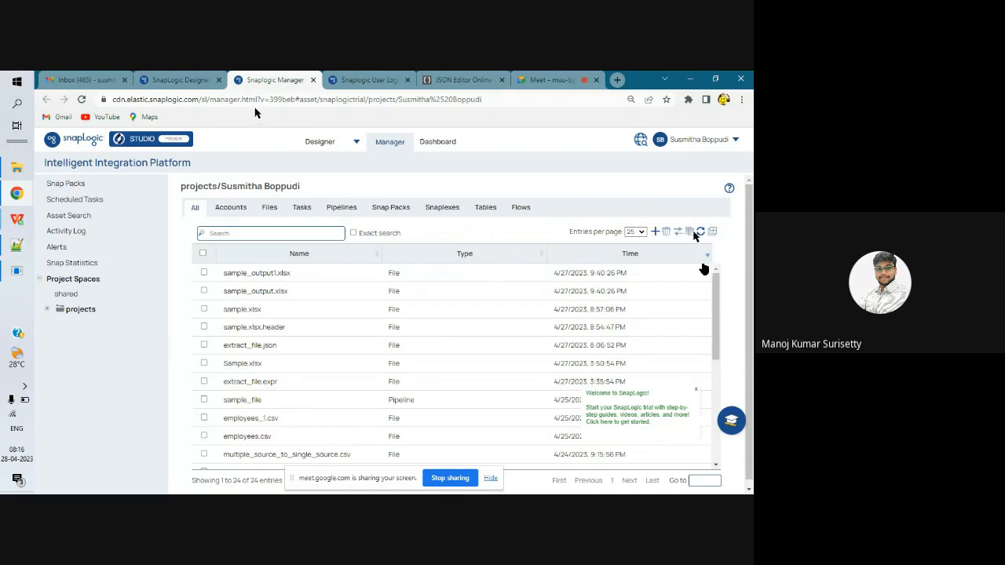
left_click(654, 233)
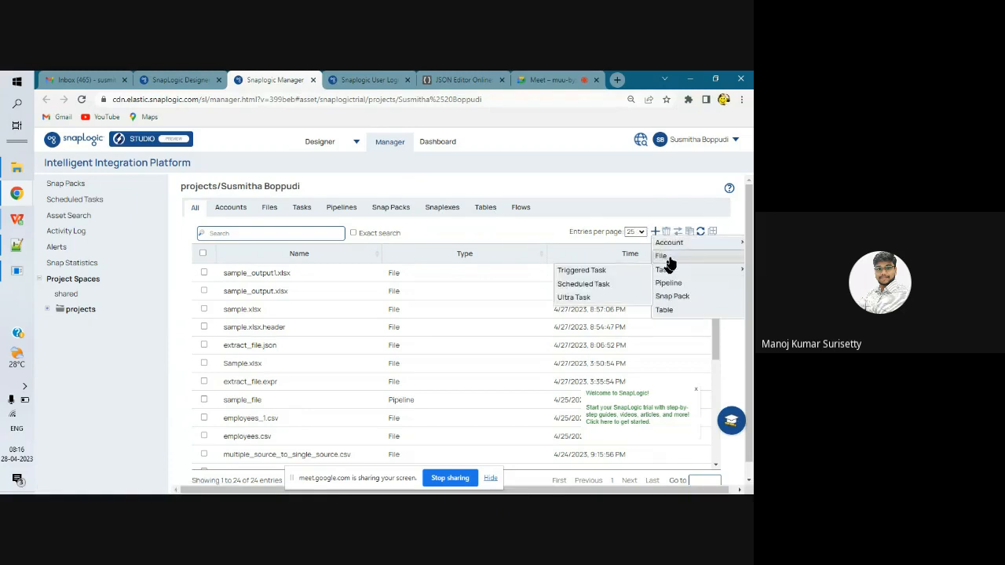
left_click(663, 256)
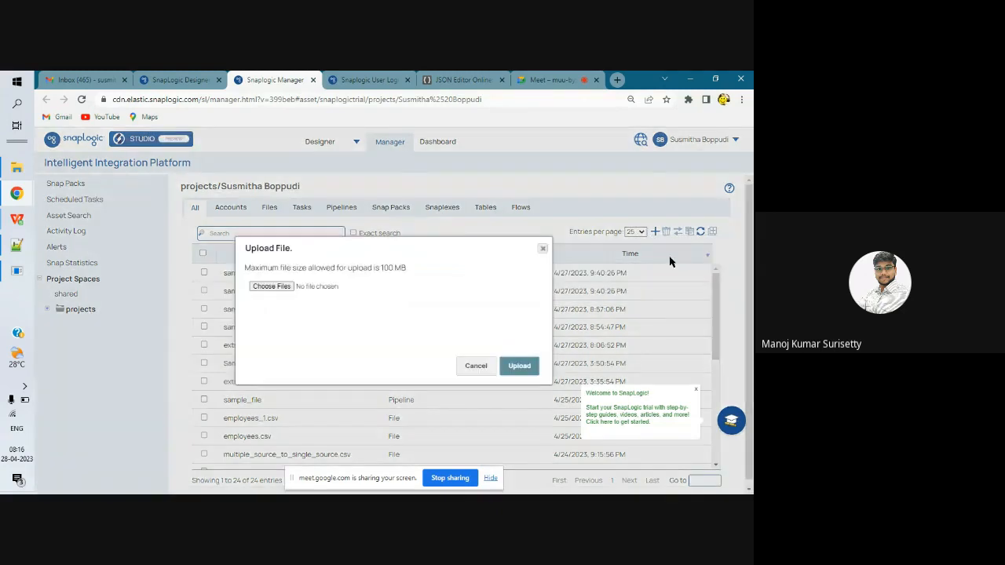
left_click(275, 290)
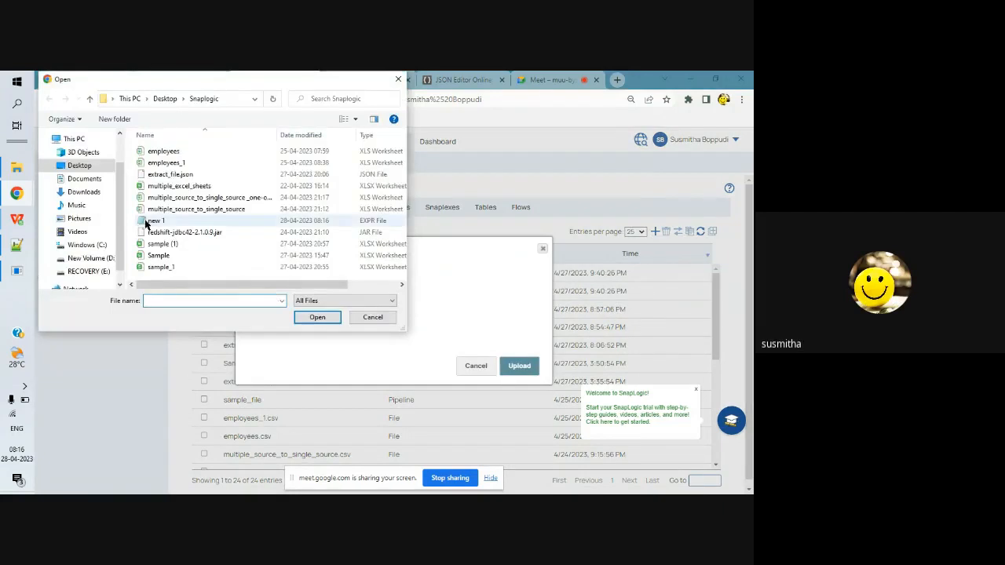
left_click(157, 225)
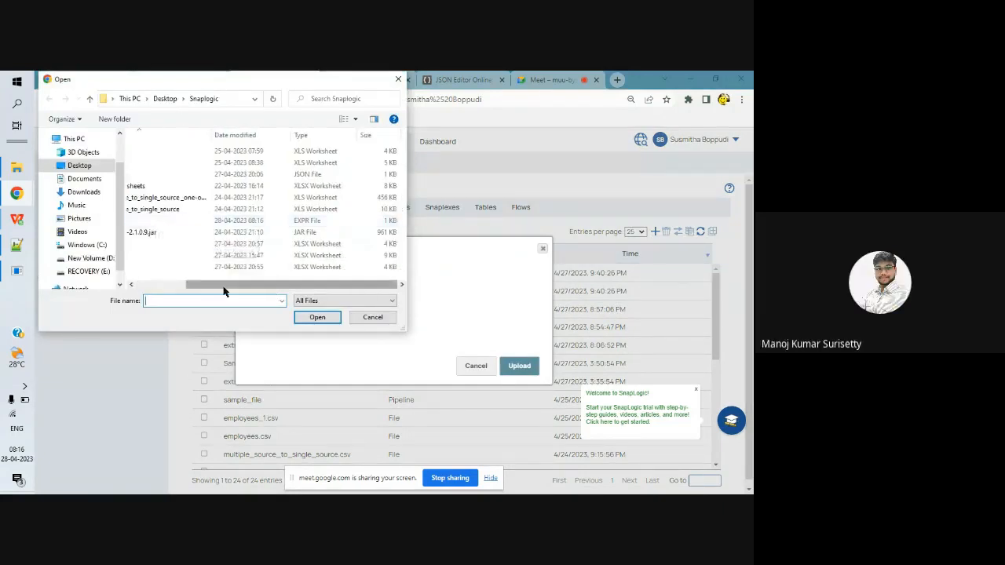
left_click_drag(225, 288, 171, 287)
left_click(173, 221)
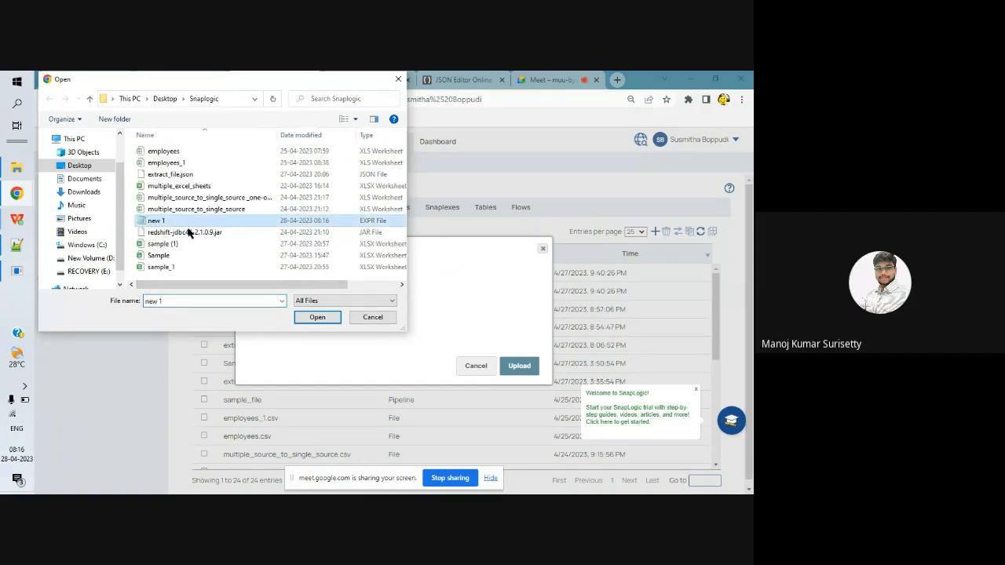
left_click(307, 317)
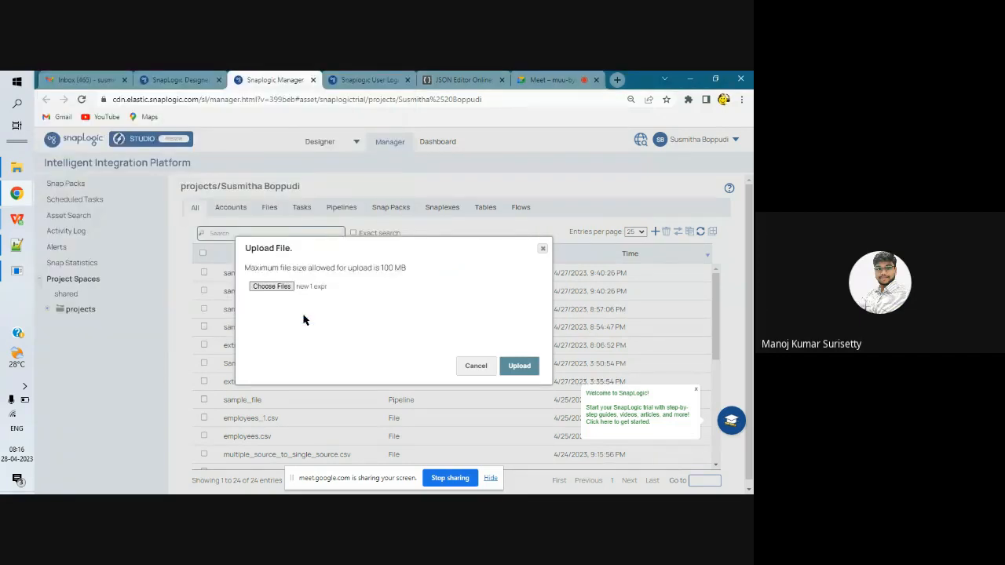
left_click(514, 366)
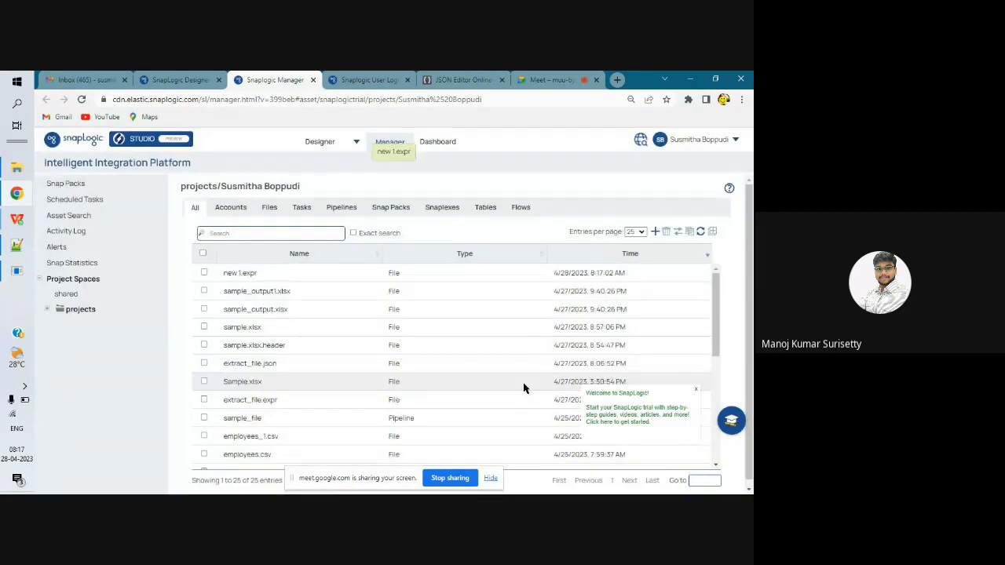
Return to SnapLogic Designer, replace the expression library in sample_file's pipeline settings with "new 1.expr" and save the settings.
left_click(203, 76)
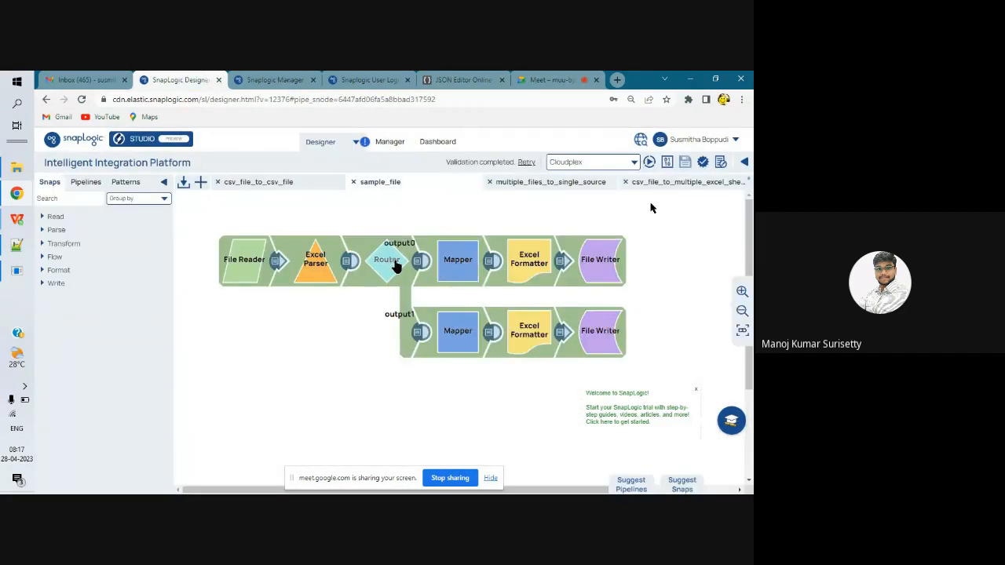
left_click(721, 162)
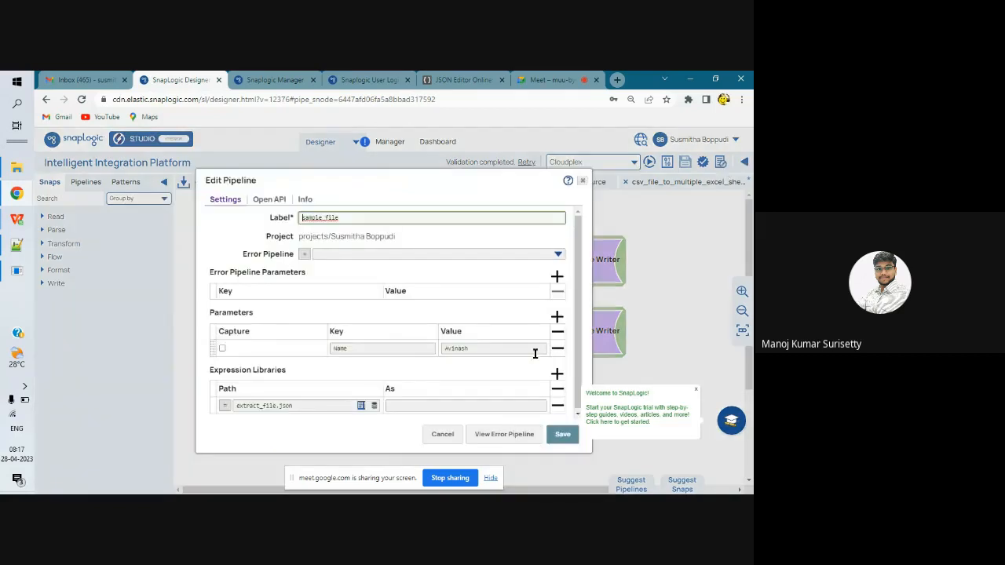
left_click(375, 406)
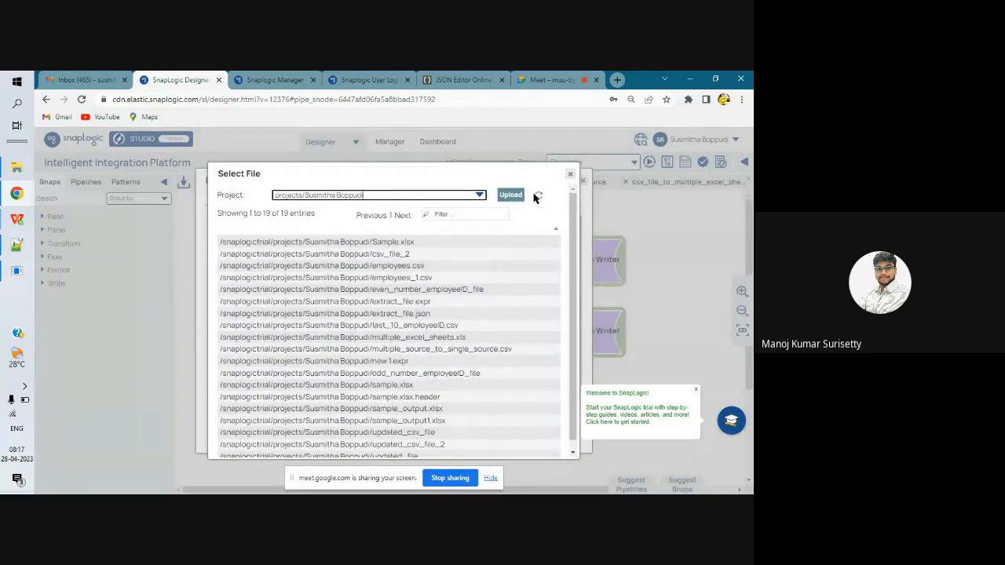
left_click(364, 361)
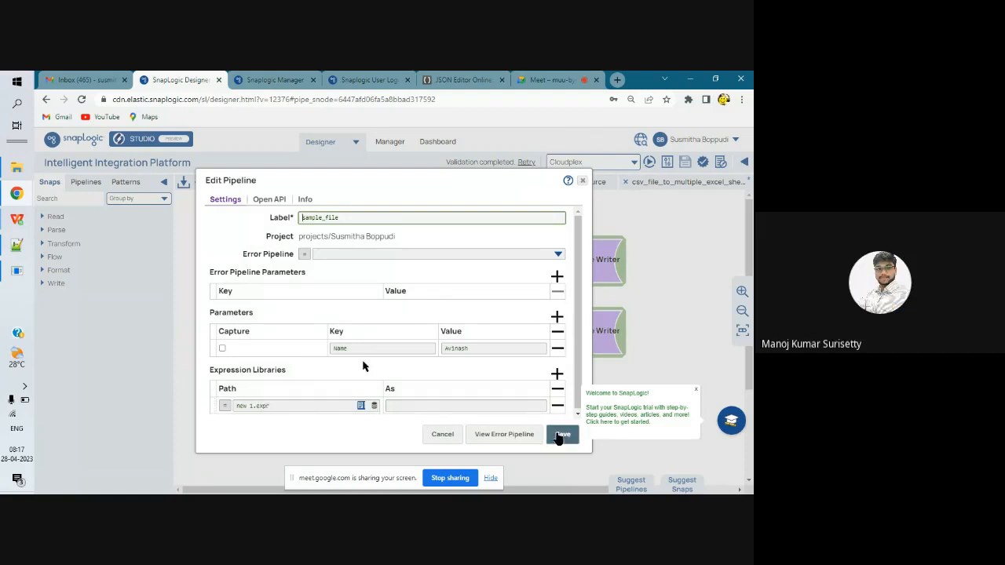
left_click(559, 435)
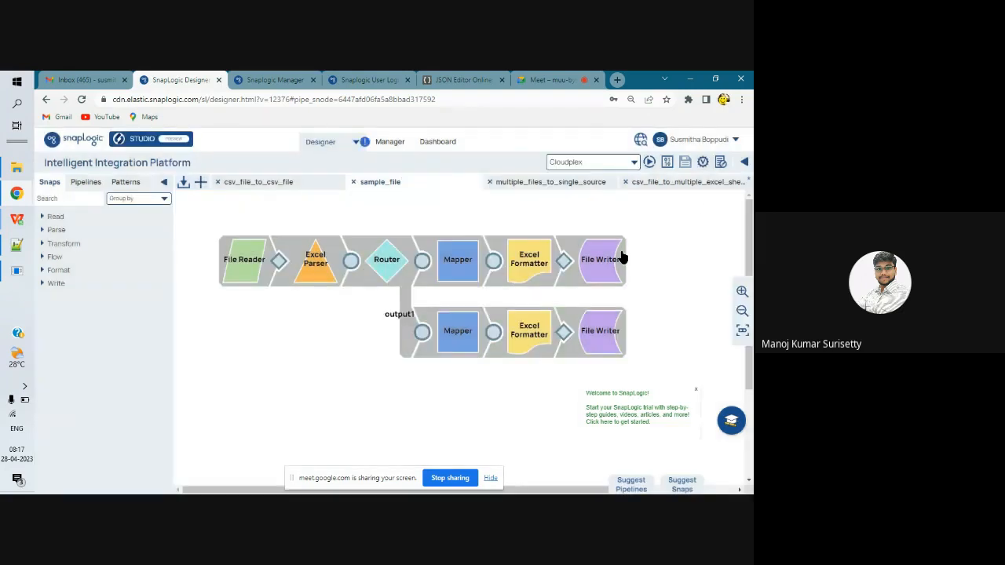
Validate the sample_file pipeline, examine the expression library import error in the validation statistics, and close the report.
left_click(704, 163)
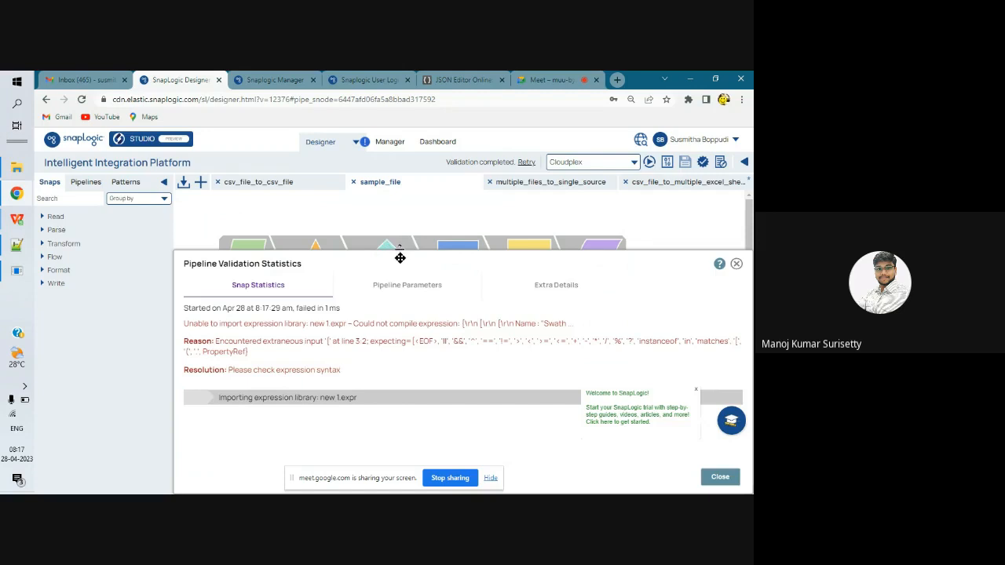
left_click_drag(400, 256, 344, 186)
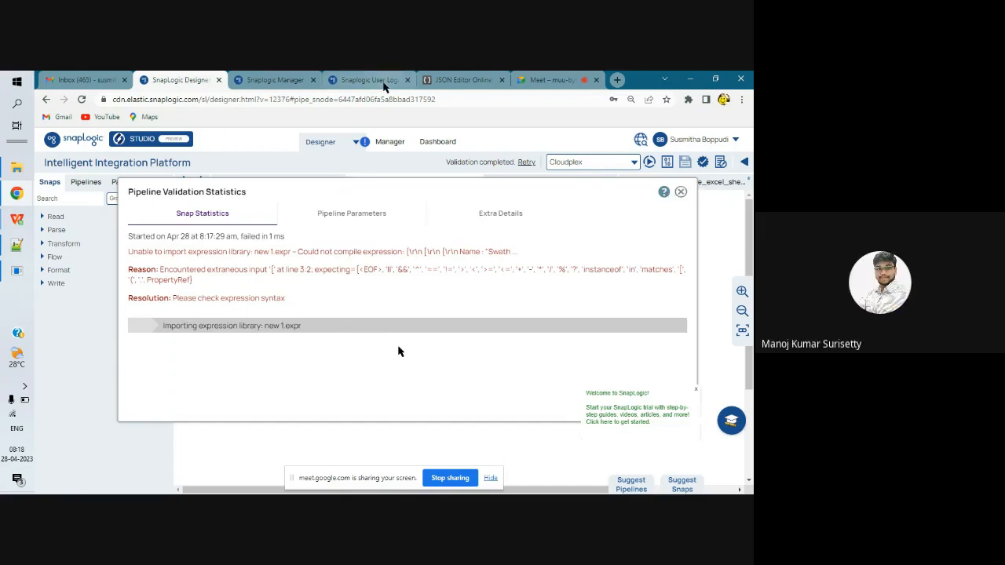
left_click(681, 191)
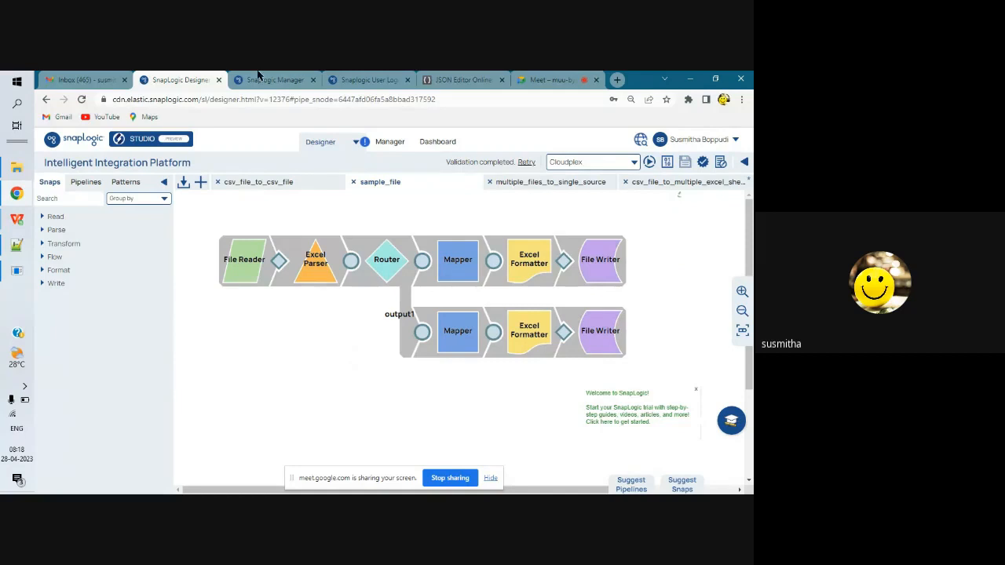
Switch to the Google Meet call and stop sharing the screen.
left_click(530, 79)
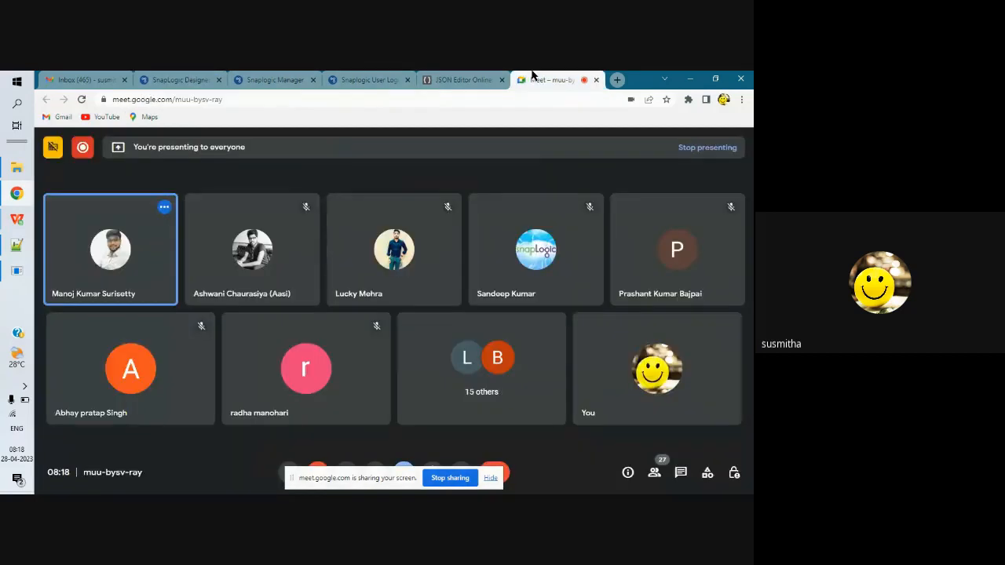
left_click(450, 479)
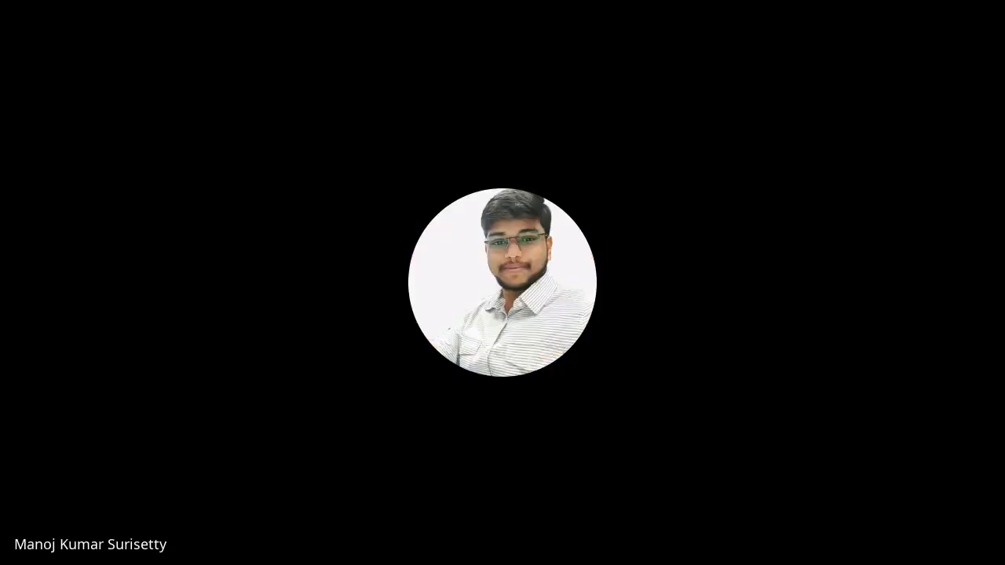
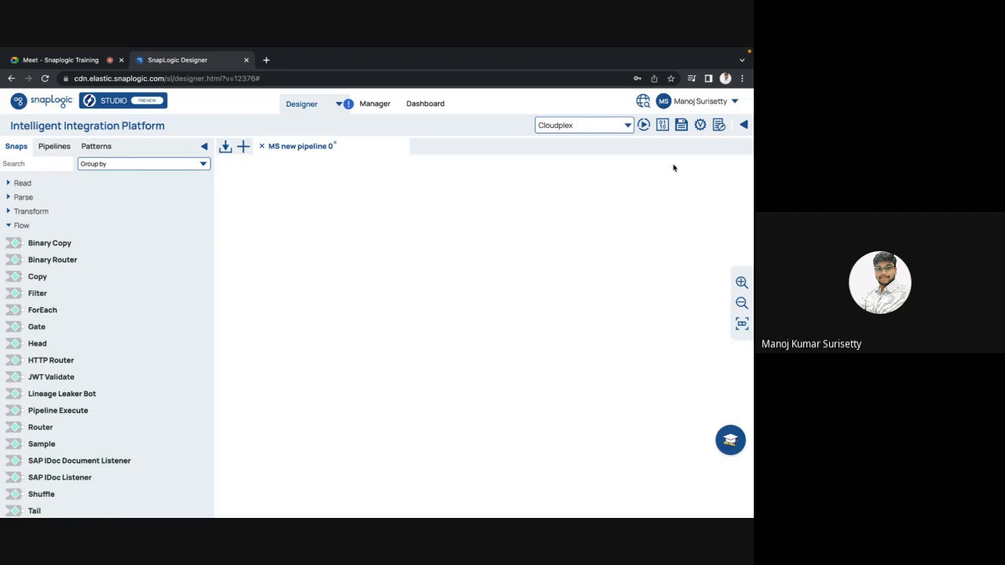
Dismiss the certification offer, rename the new pipeline to batching_source_records in its settings, and save it.
left_click(719, 126)
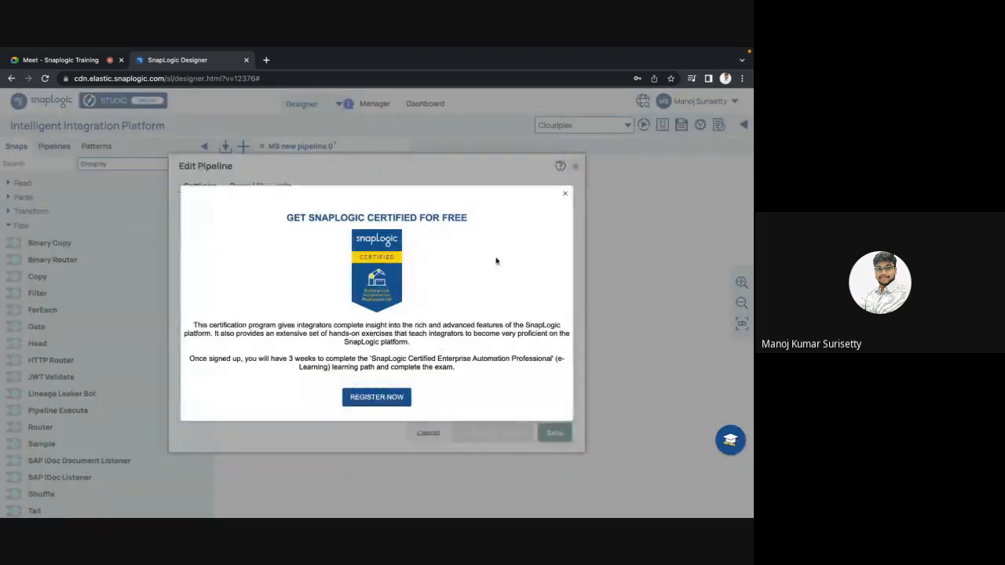
left_click(565, 193)
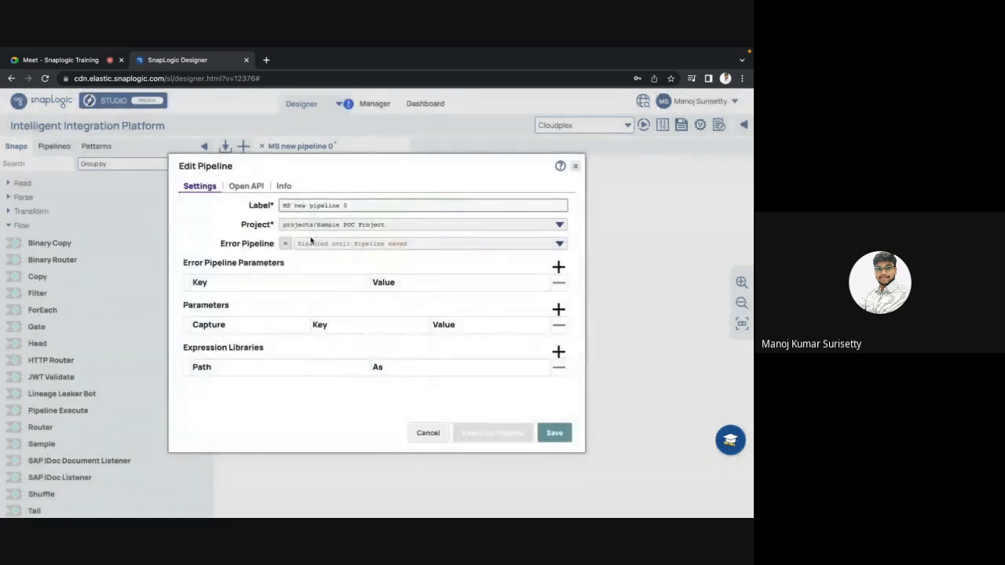
left_click_drag(351, 207, 248, 204)
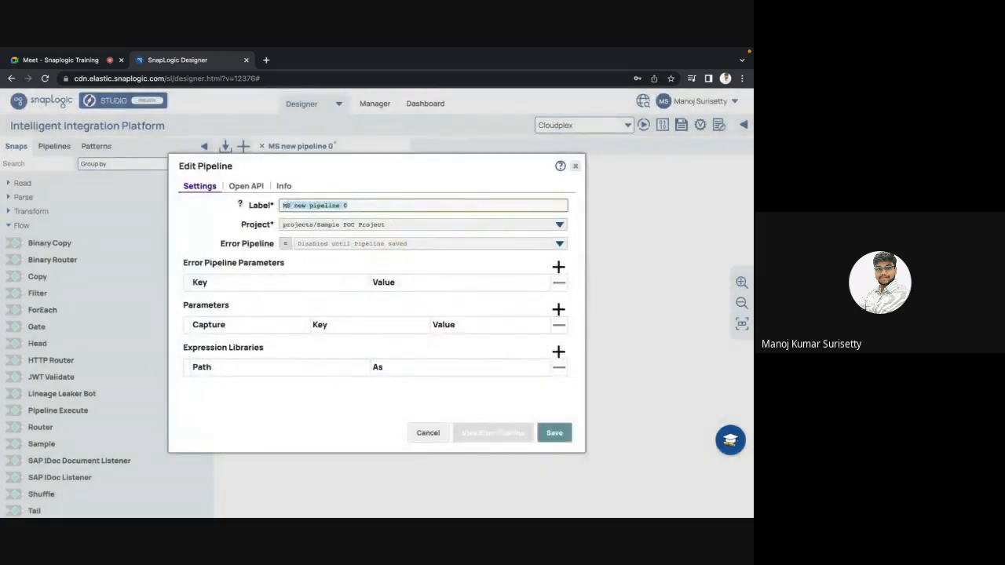
type("batching")
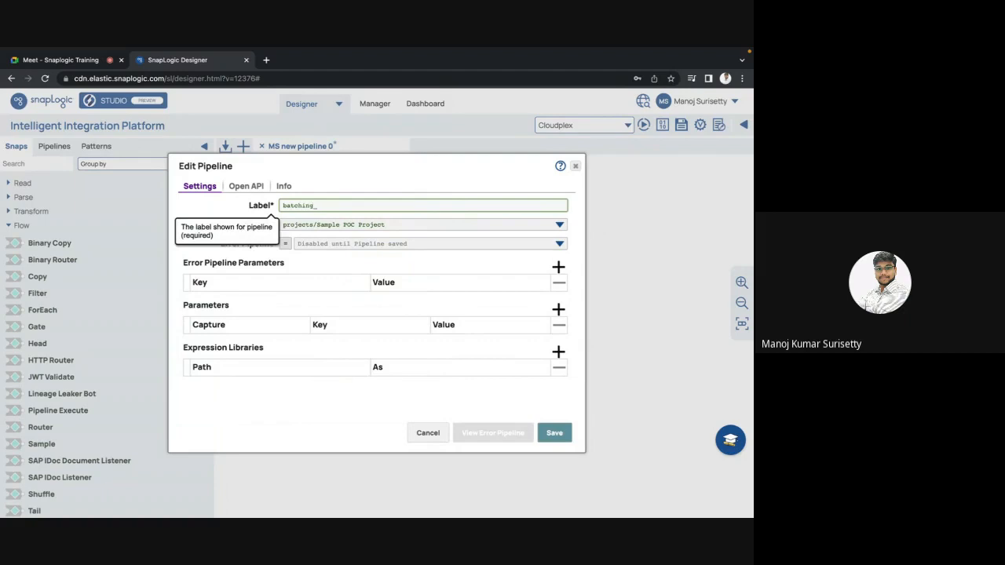
type("_source_records")
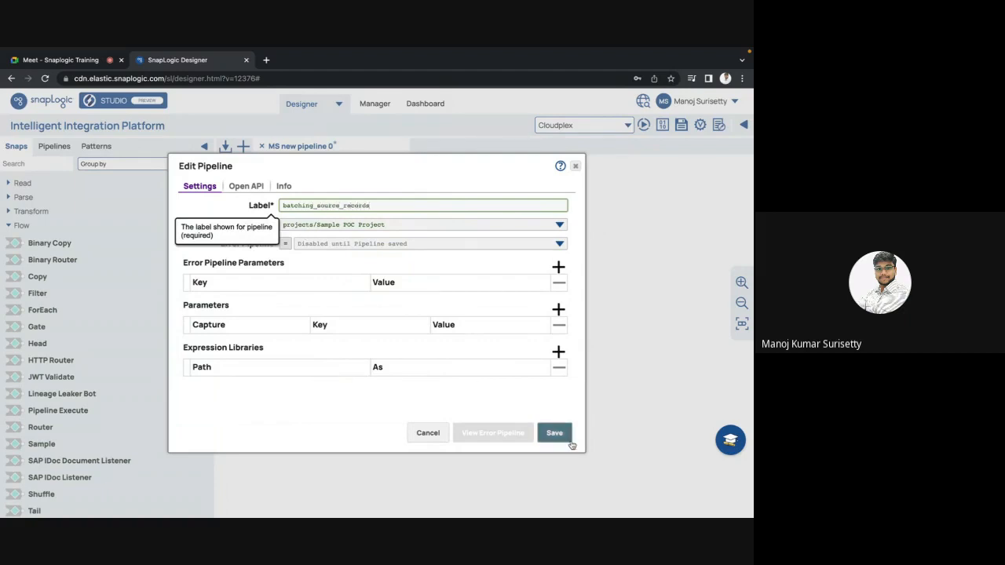
left_click(554, 433)
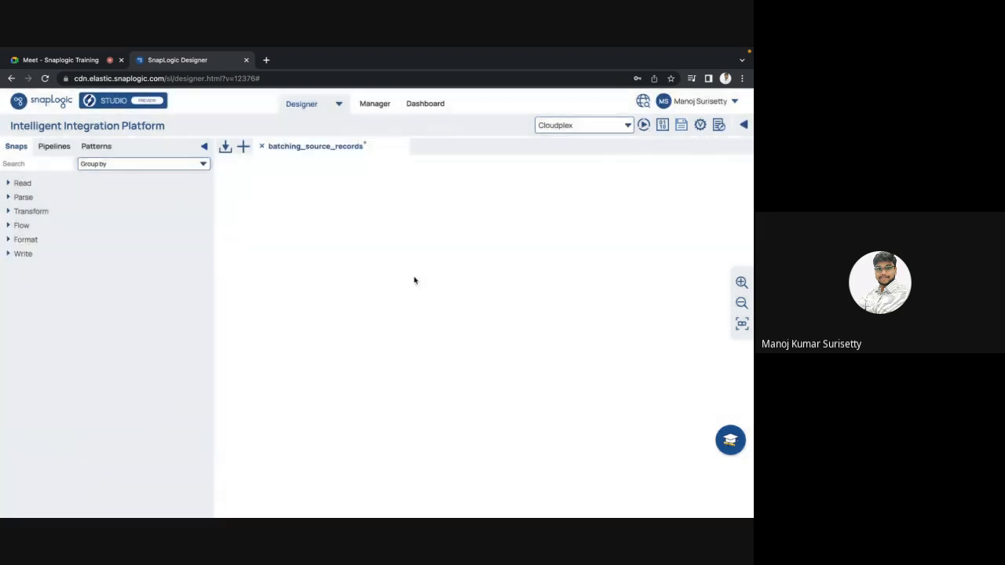
Copy the CSV reader and parse_csv snaps from write_csv_file_to_another_csv_file in Sample POC Project into batching_source_records.
left_click(52, 147)
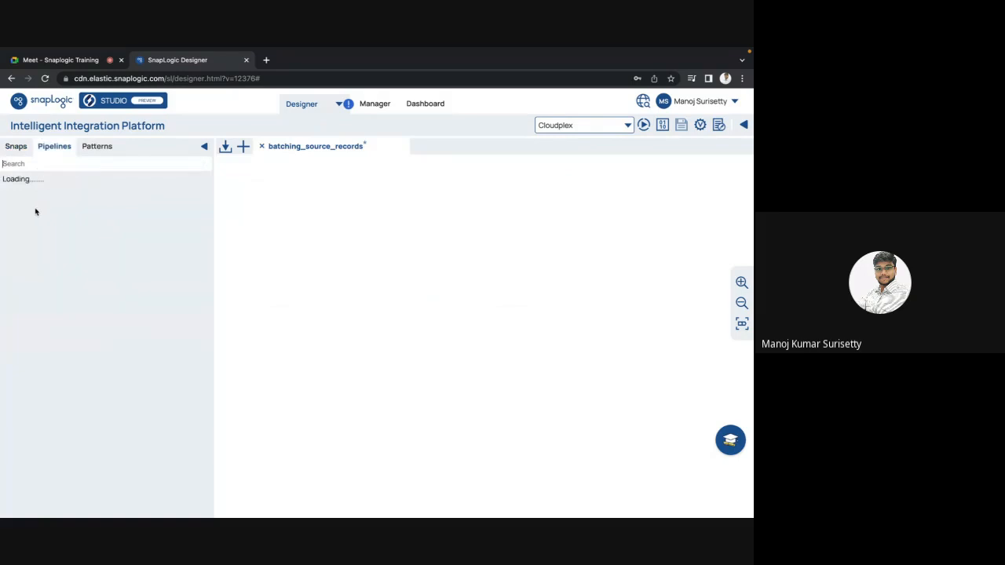
left_click(20, 199)
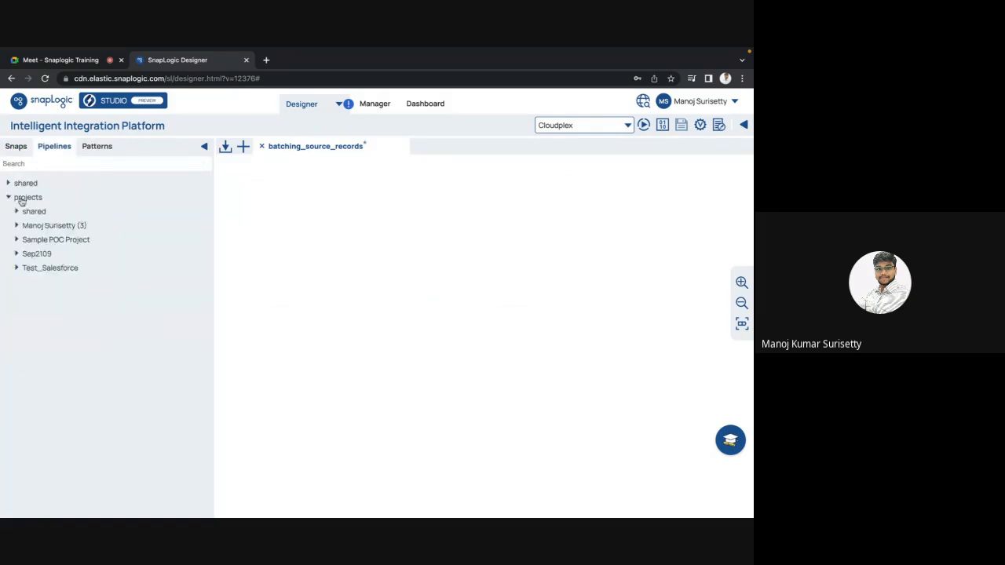
left_click(20, 239)
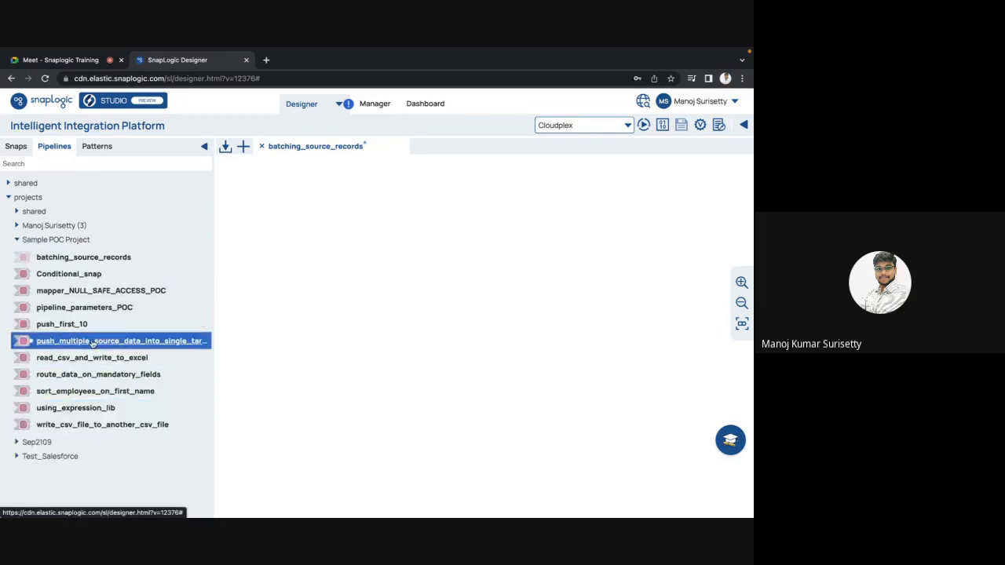
left_click(102, 424)
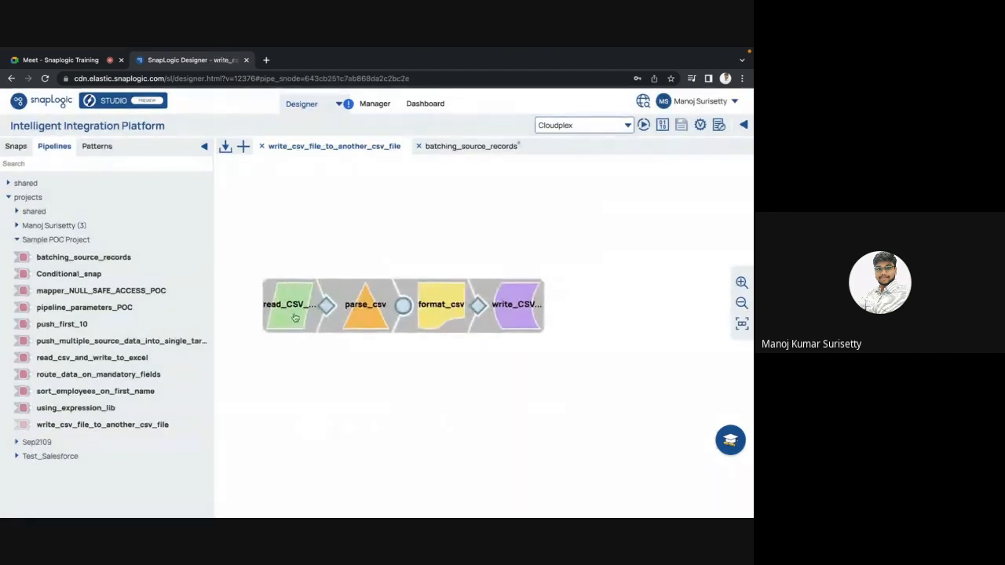
left_click(293, 317, "shift")
left_click(359, 317, "shift")
key("super+c")
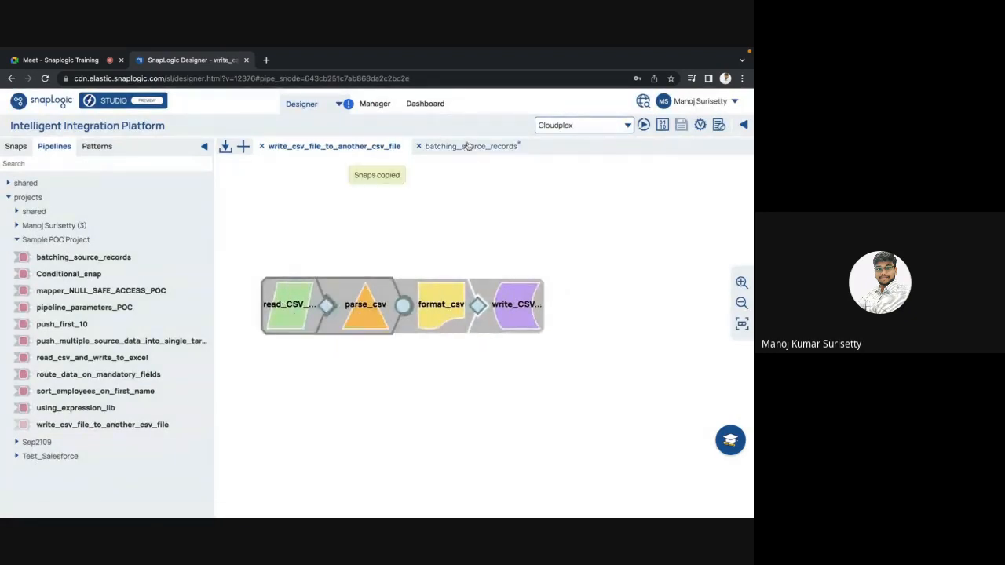
left_click(460, 146)
key("ctrl+v")
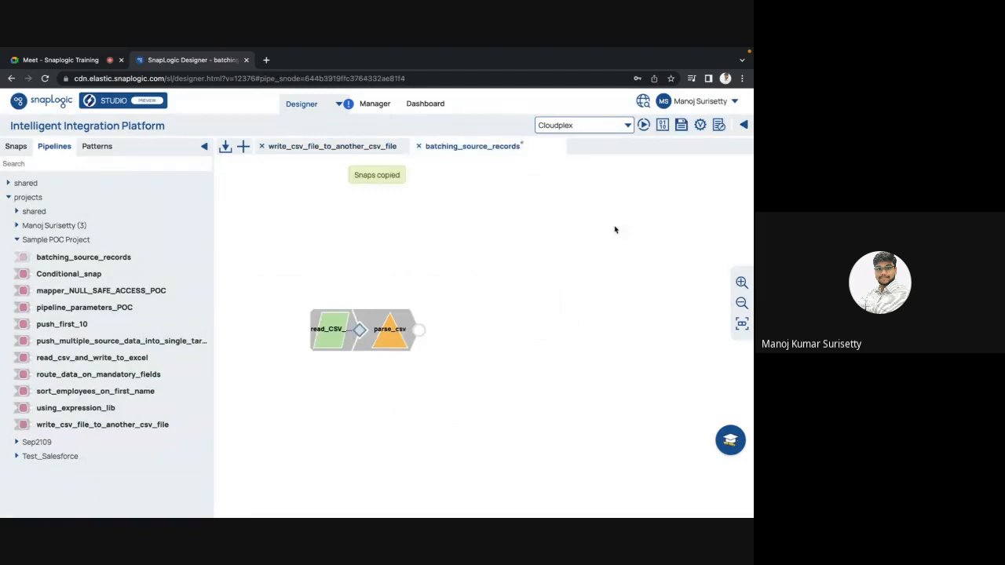
Validate the batching_source_records pipeline and examine the employee records in the parse_csv output preview.
left_click(702, 128)
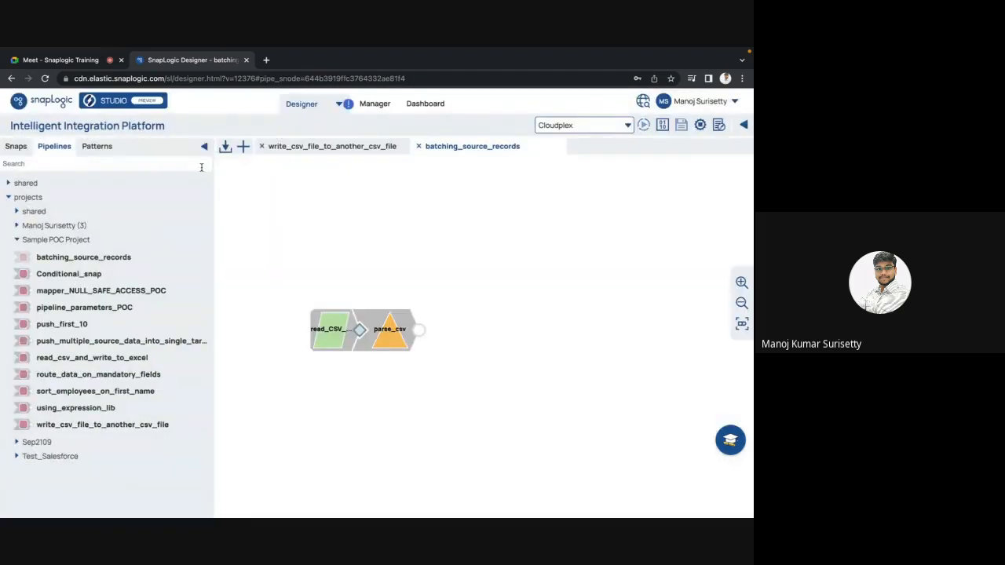
left_click(17, 147)
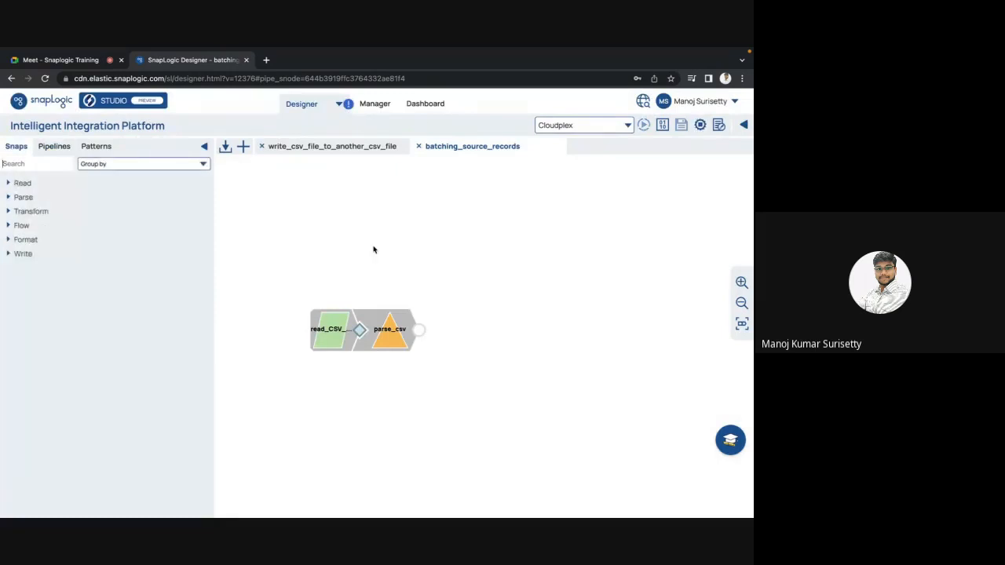
left_click(416, 332)
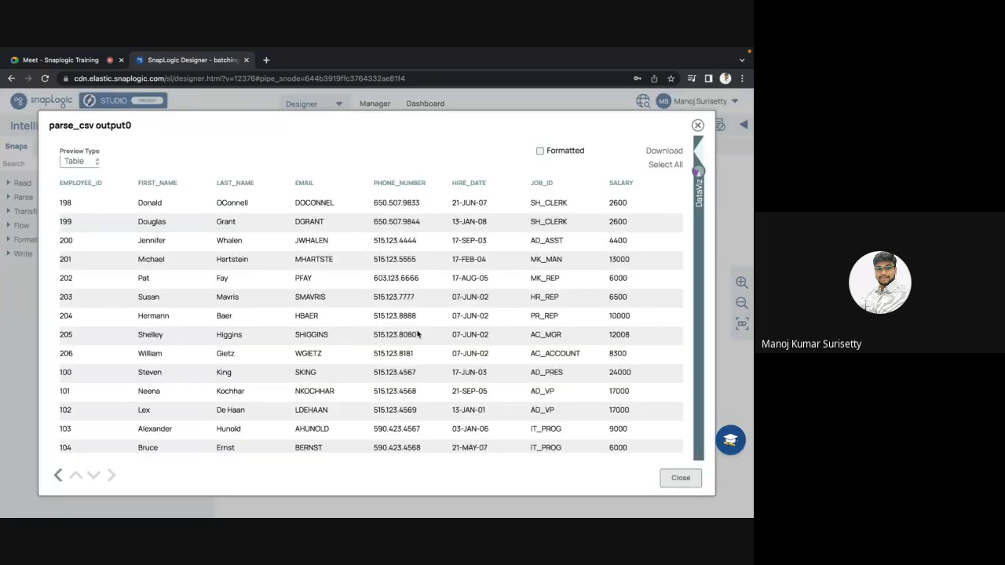
scroll(417, 334, "right", 5)
scroll(417, 334, "down", 10)
scroll(417, 334, "left", 5)
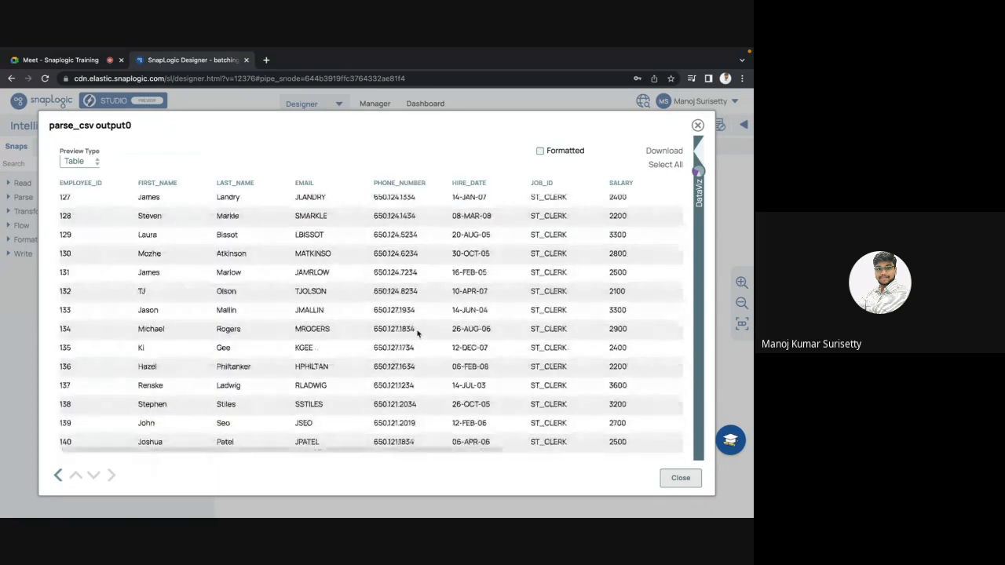
scroll(407, 316, "up", 9)
scroll(407, 317, "down", 9)
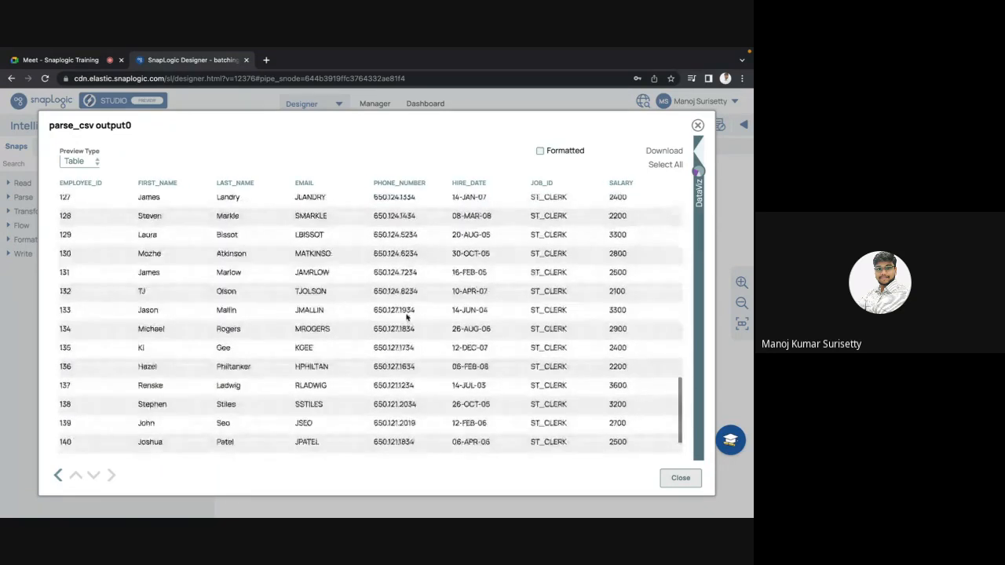
key("Escape")
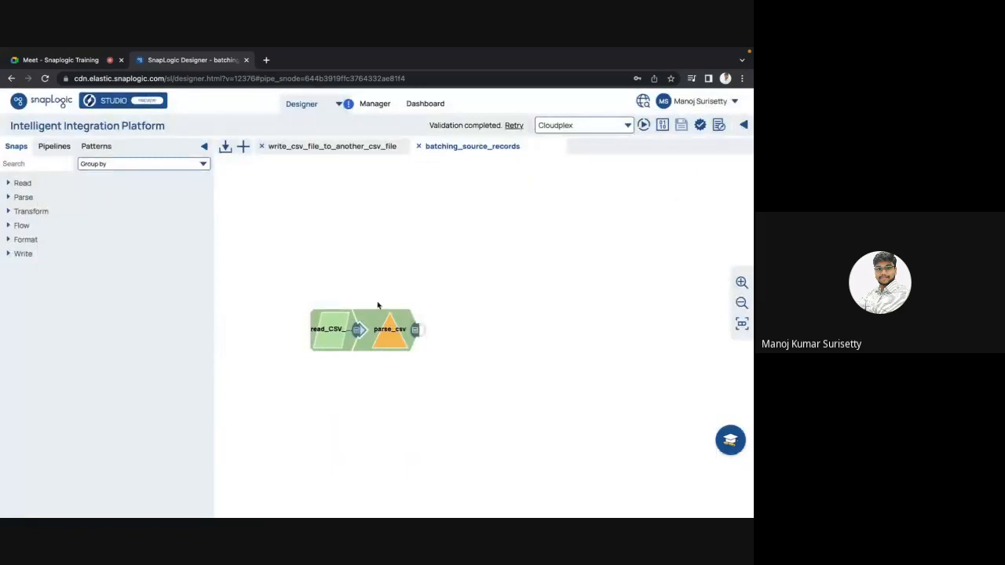
left_click(418, 333)
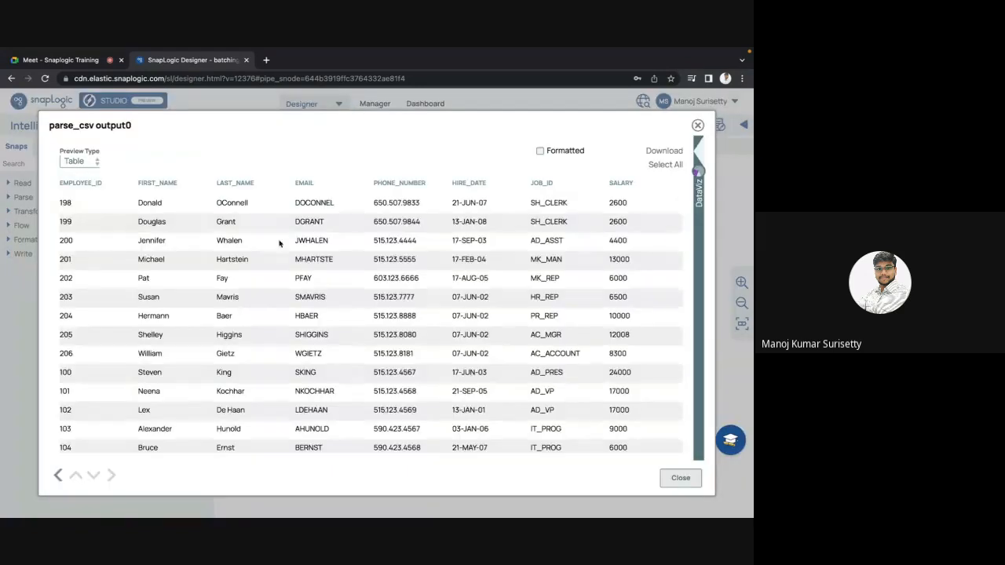
scroll(291, 251, "down", 10)
scroll(322, 260, "up", 10)
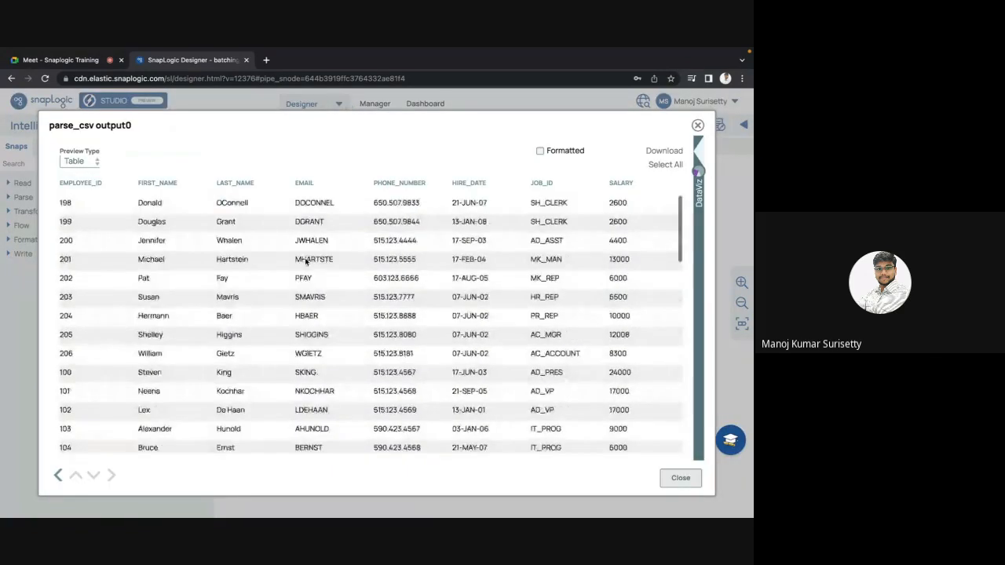
key("Escape")
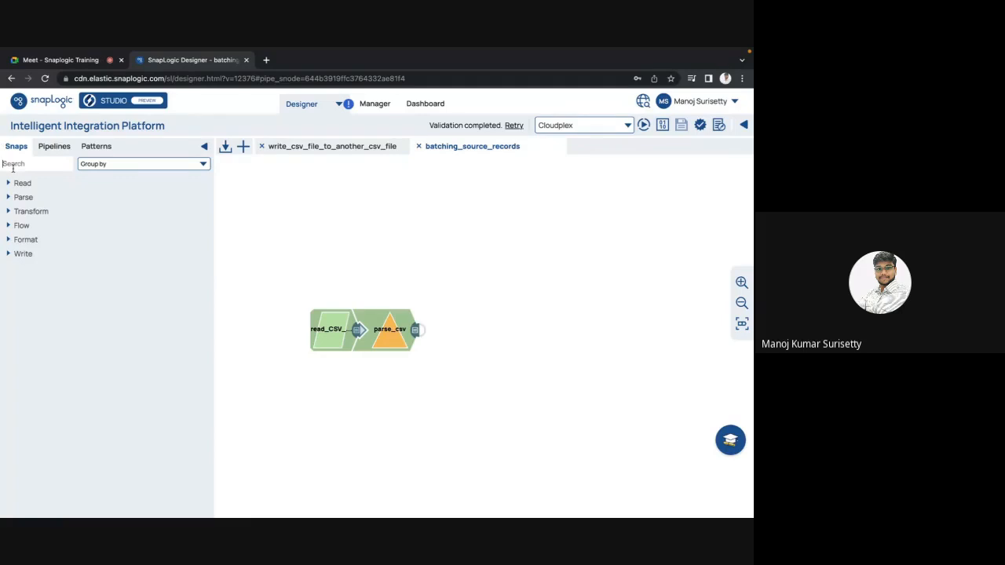
key("alt+Left")
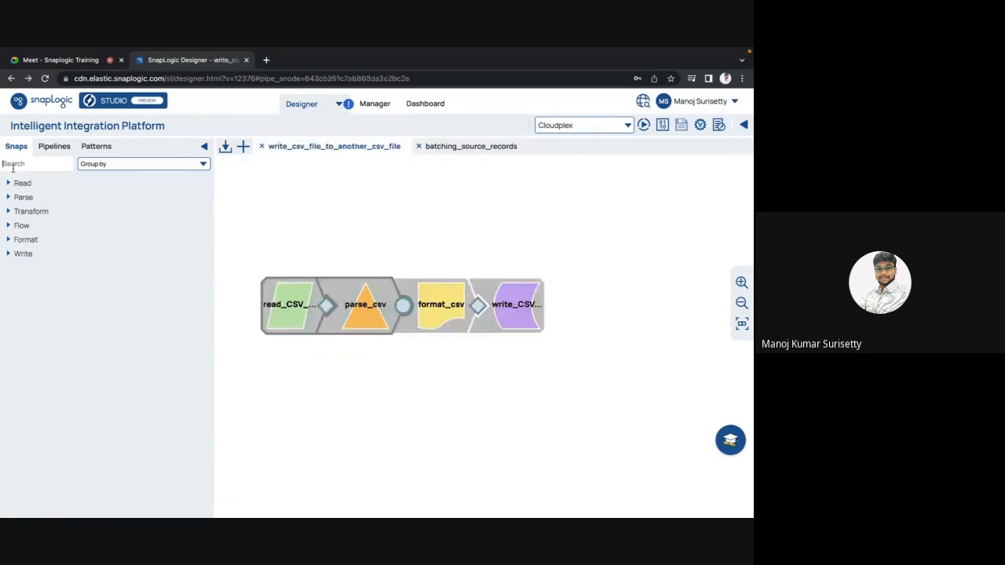
type("group by")
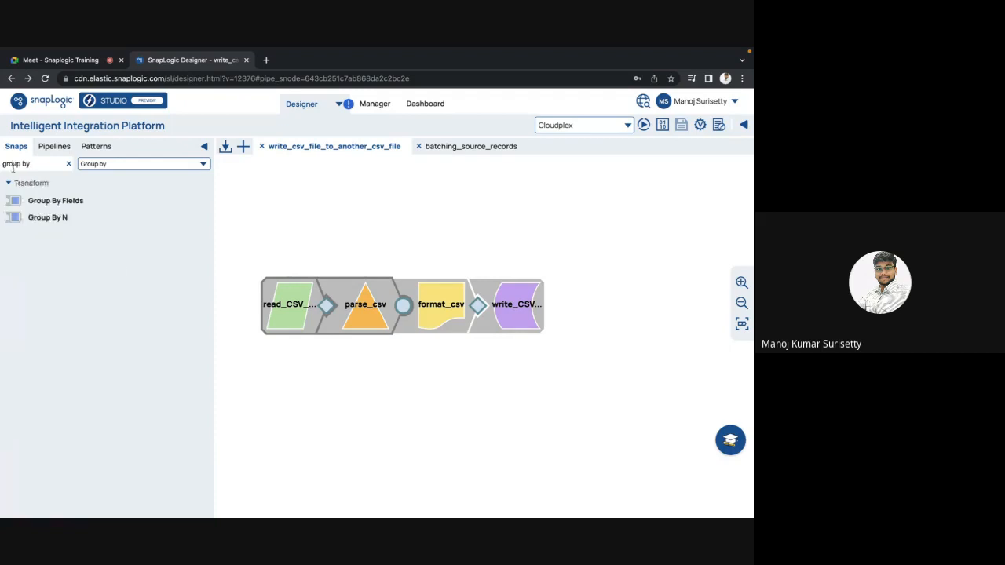
left_click(26, 217)
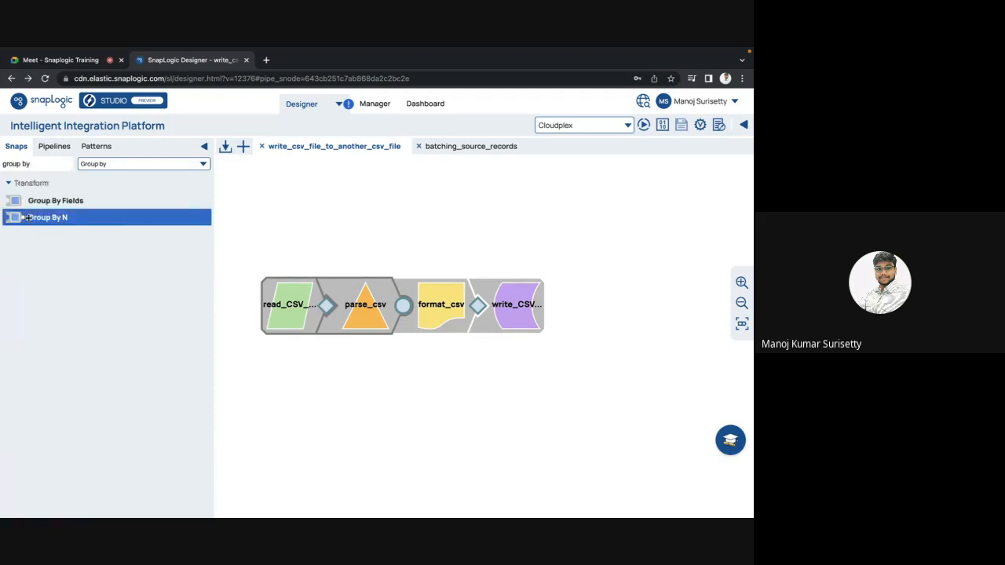
left_click_drag(27, 217, 440, 229)
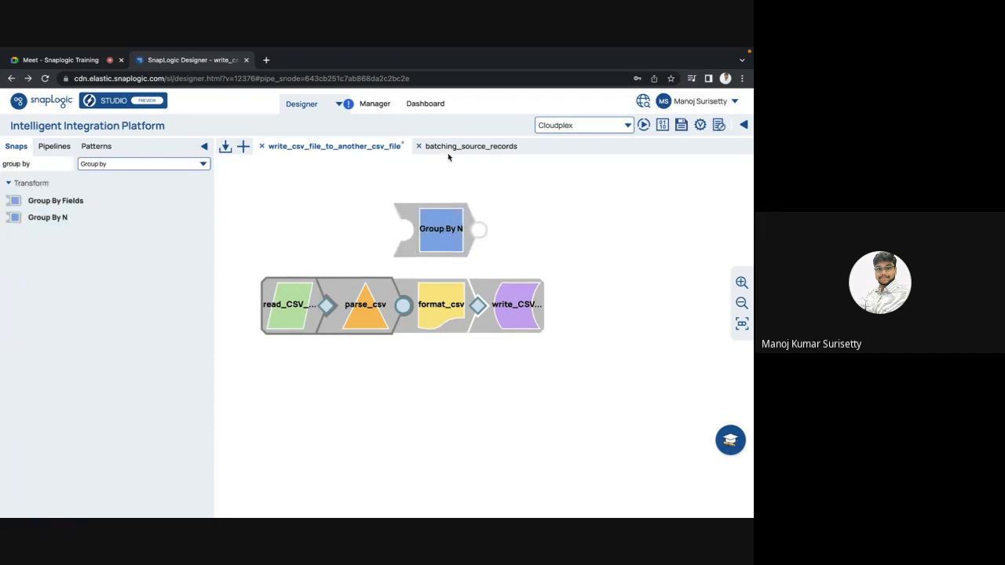
left_click(449, 151)
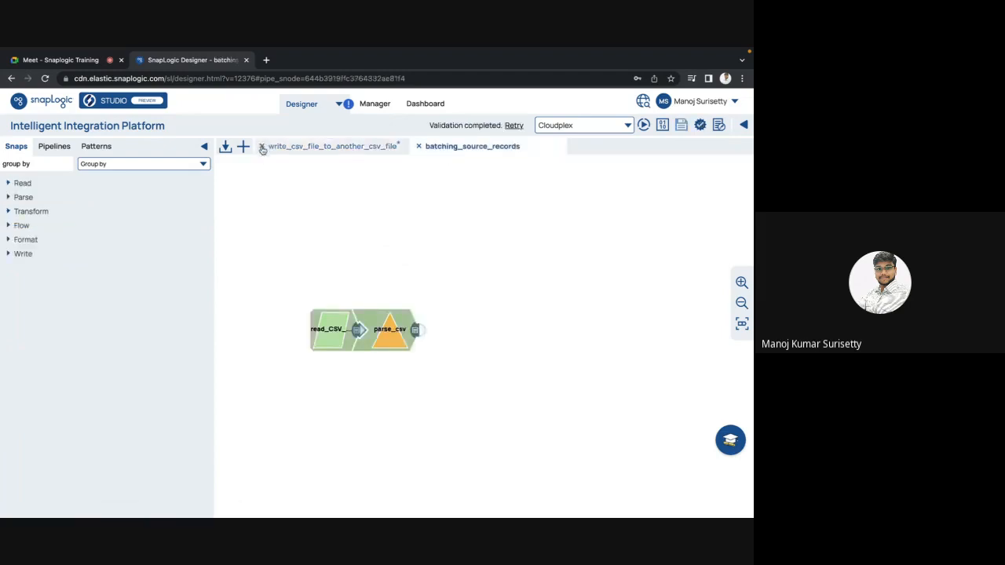
left_click(263, 147)
left_click(482, 386)
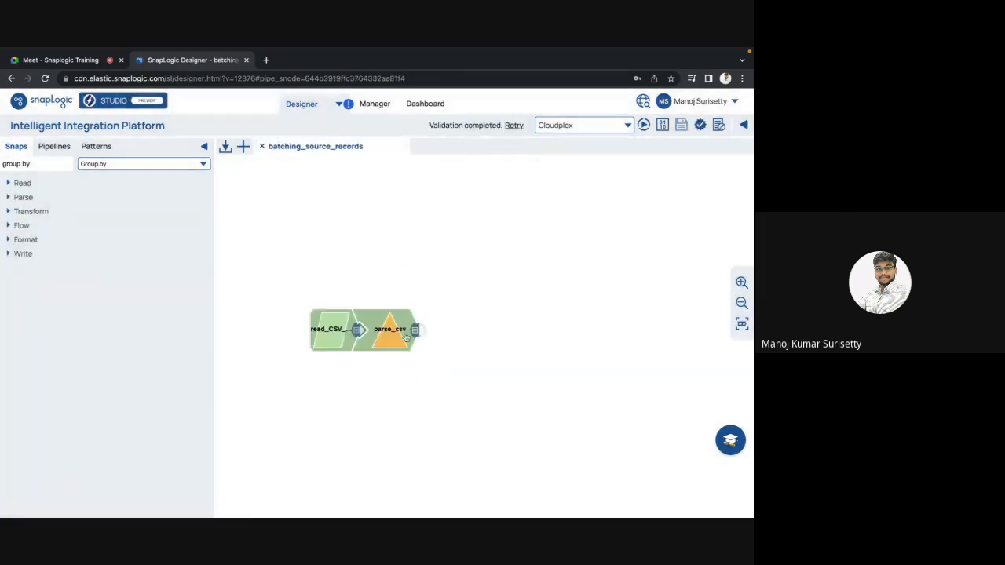
Search the snaps for "group by" and connect a Group By N snap after parse_csv in batching_source_records.
left_click(34, 164)
key("Return")
left_click_drag(48, 217, 449, 330)
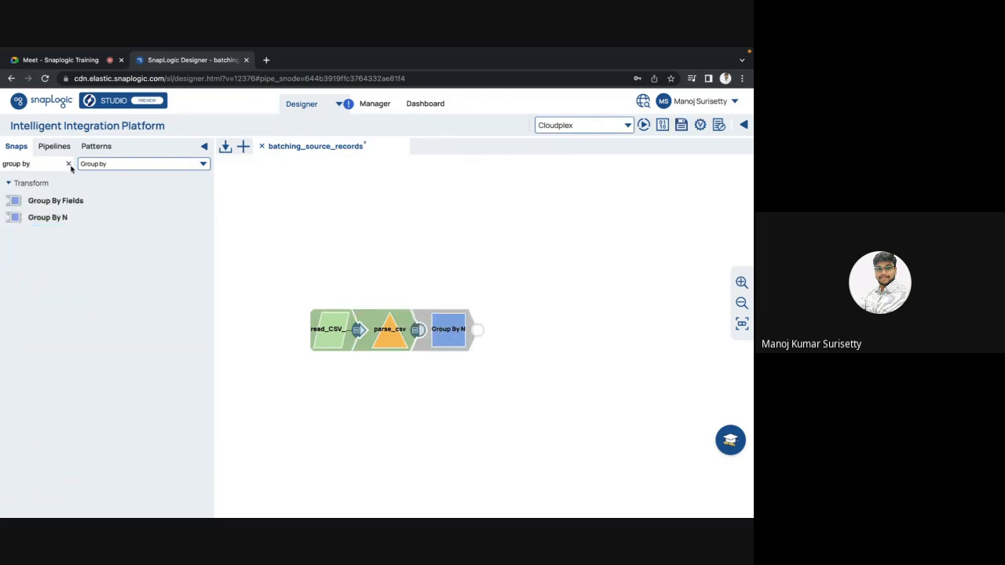
Read the Group By N snap's purpose description, and recheck the parse_csv output preview.
left_click(452, 340)
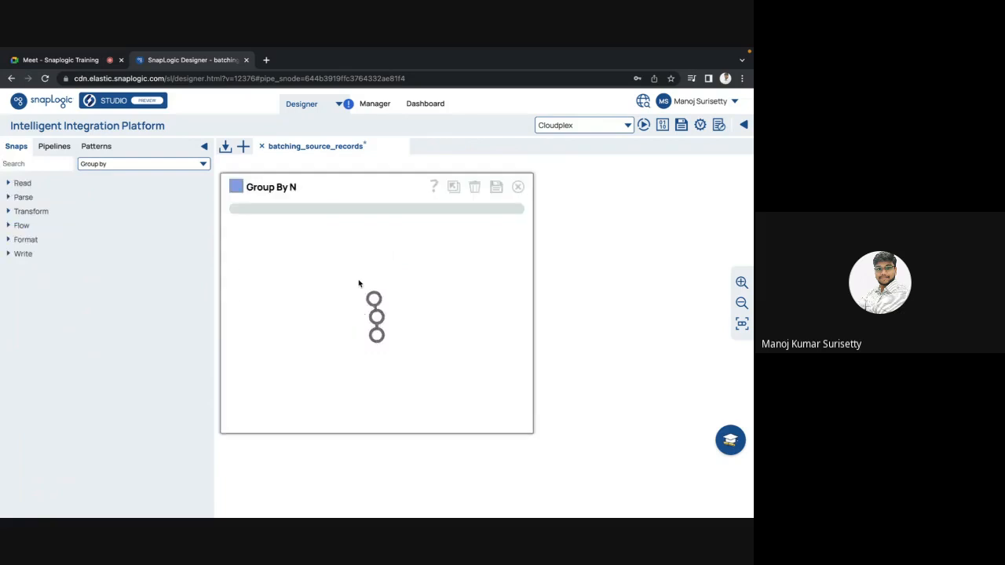
left_click(334, 212)
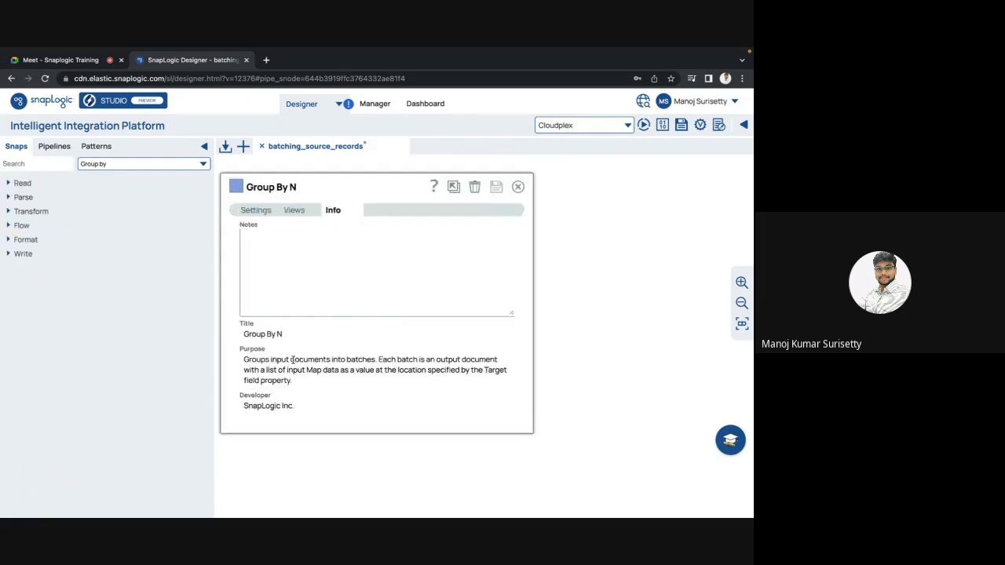
double_click(361, 359)
double_click(449, 360)
left_click(265, 211)
key("Escape")
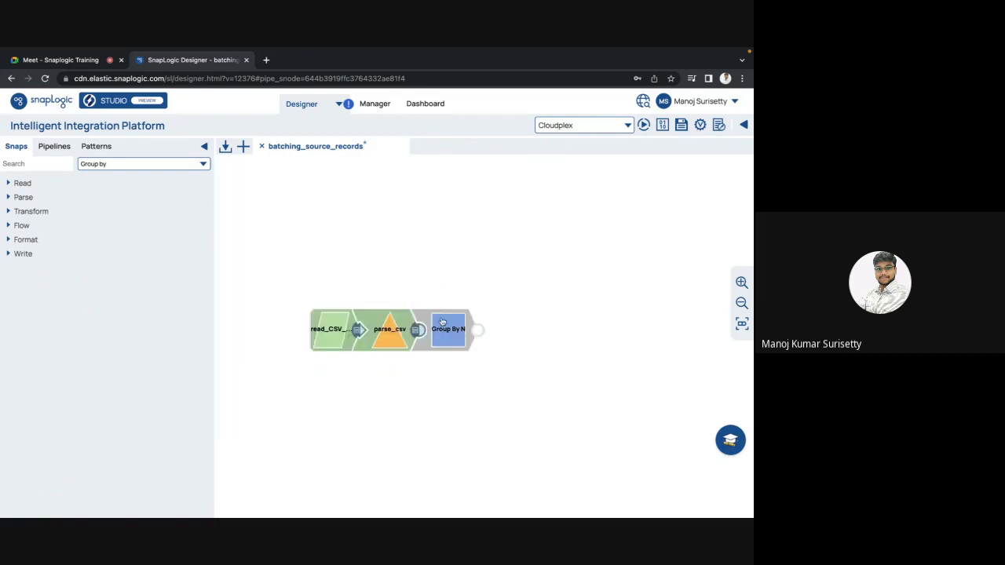
left_click(418, 331)
key("Escape")
Review the Group By N snap's settings, including the memory sensitivity options and the group size.
left_click(443, 336)
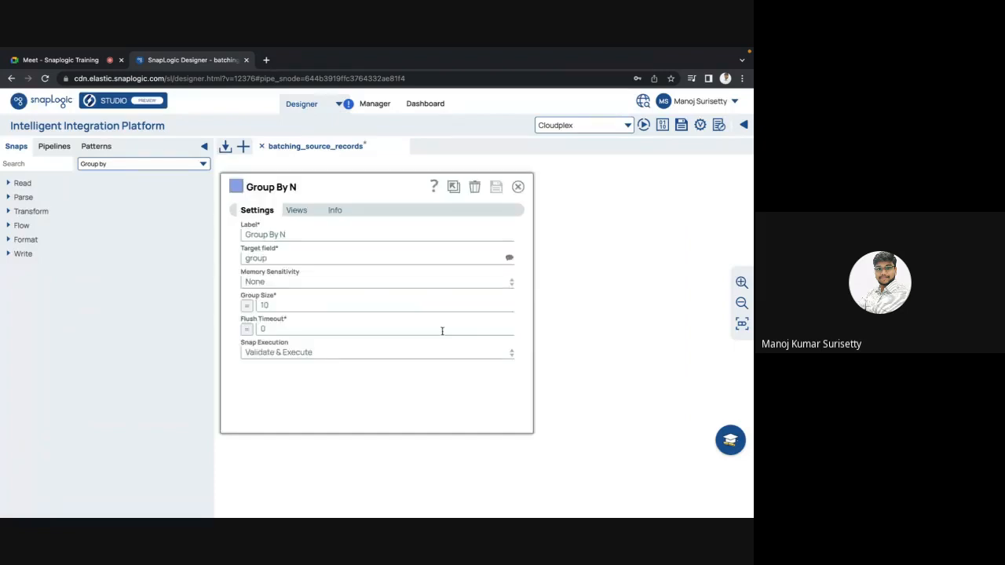
left_click(282, 287)
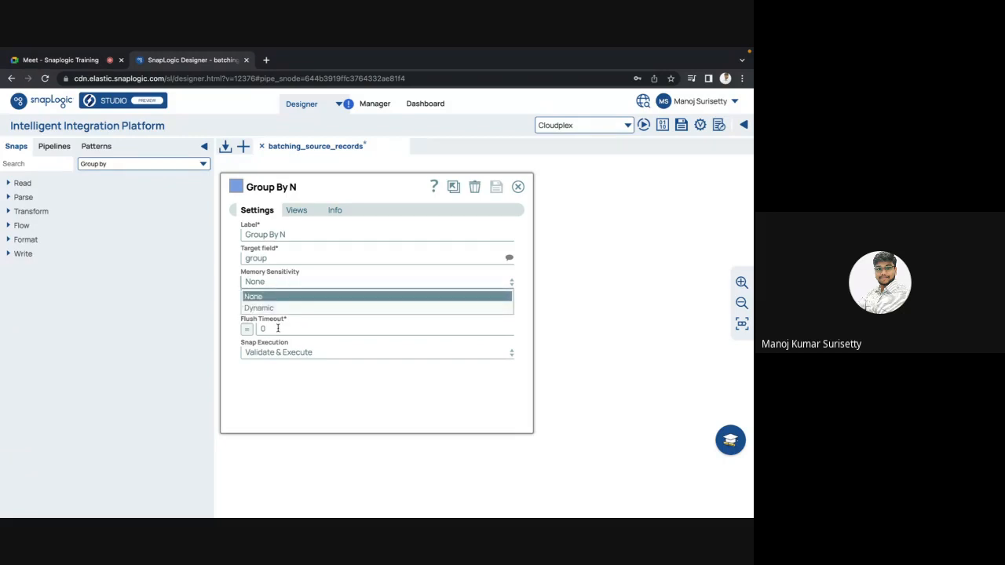
left_click(230, 301)
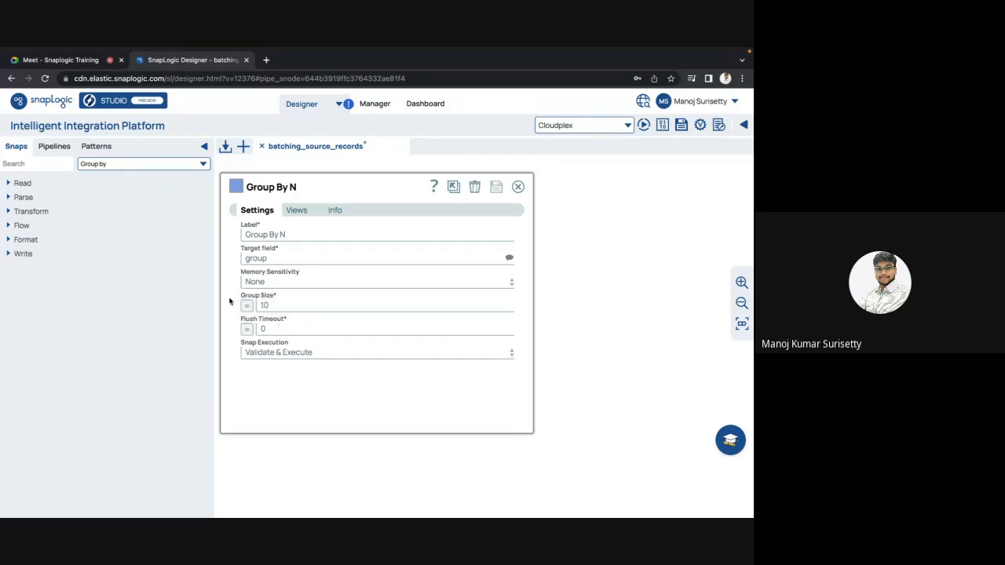
left_click(280, 306)
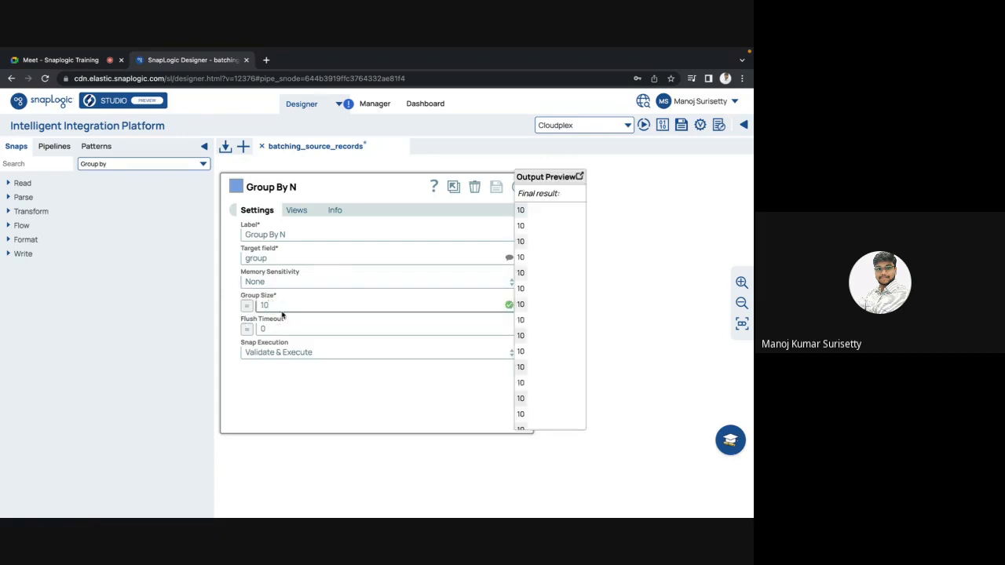
left_click(513, 187)
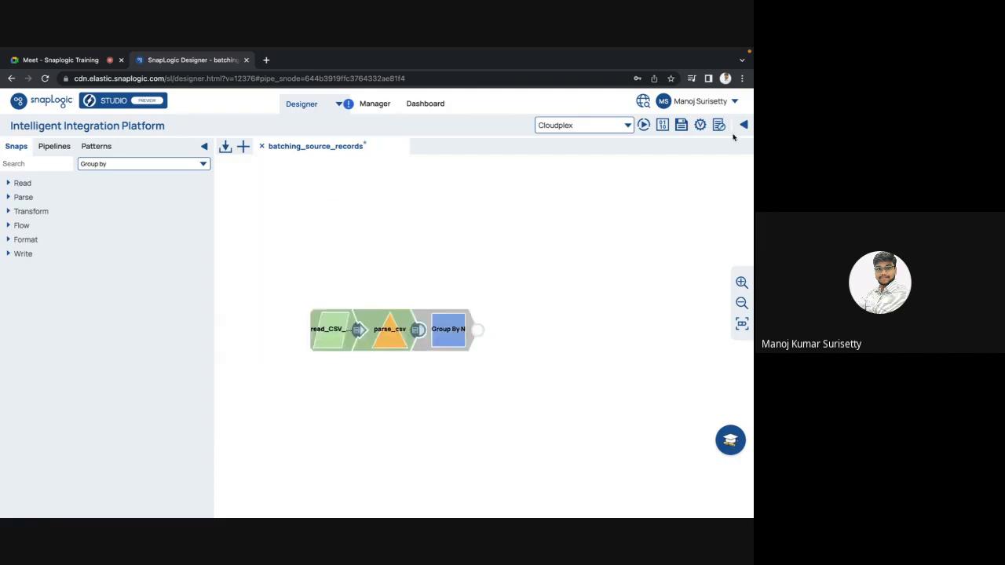
Validate the batching_source_records pipeline and inspect the Group By N output preview as JSON.
left_click(700, 127)
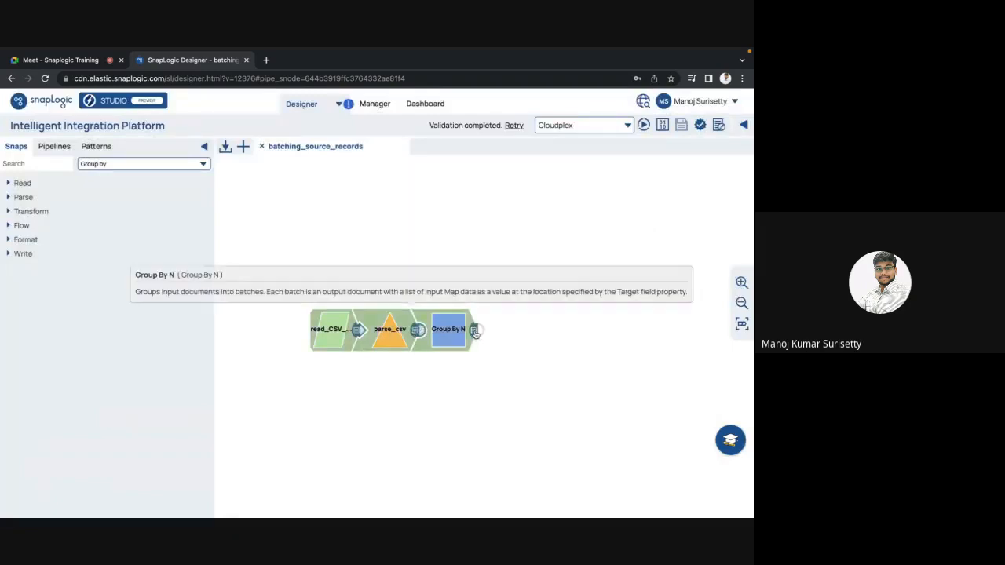
left_click(474, 331)
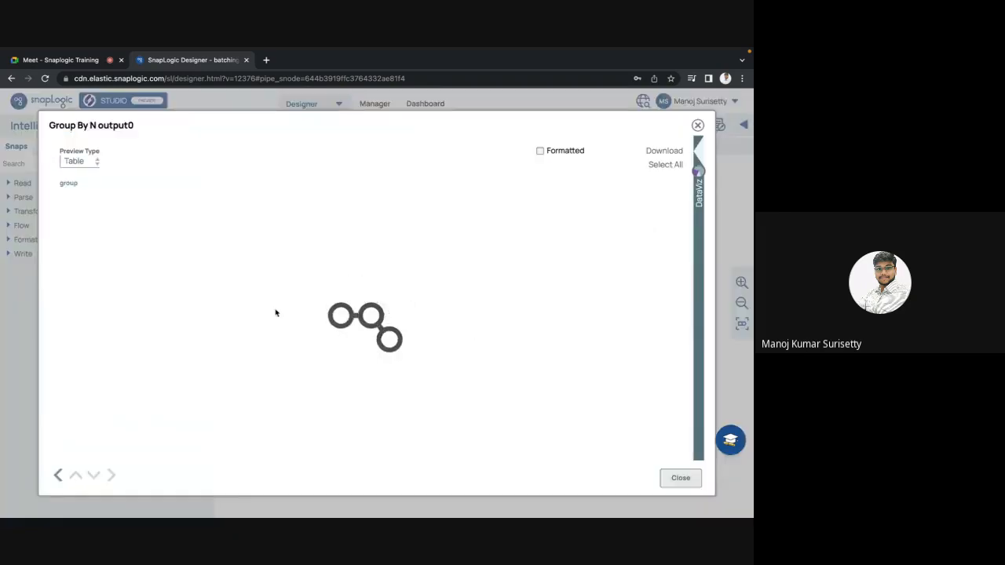
left_click(73, 170)
left_click(71, 181)
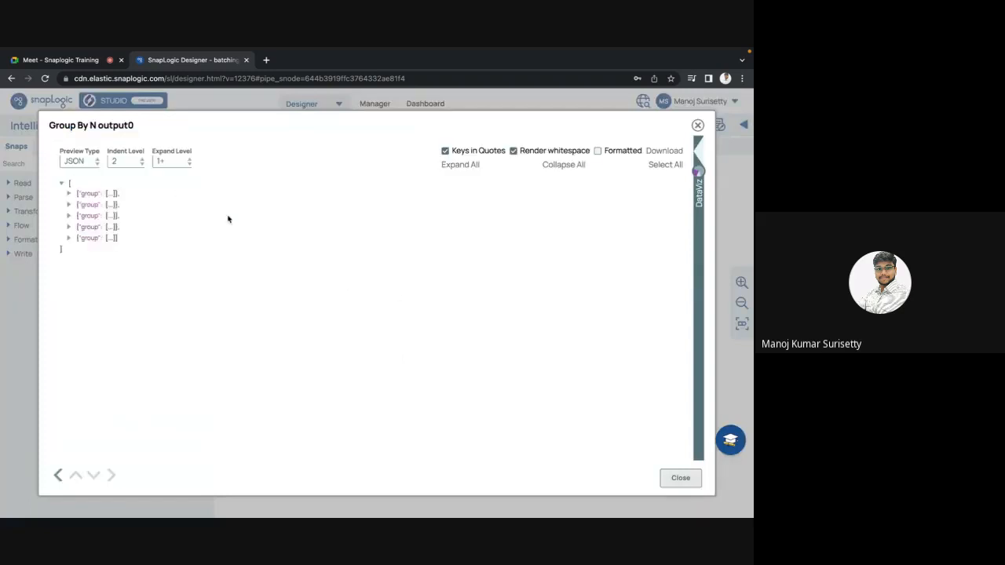
double_click(86, 194)
double_click(88, 204)
double_click(88, 215)
double_click(88, 227)
key("Escape")
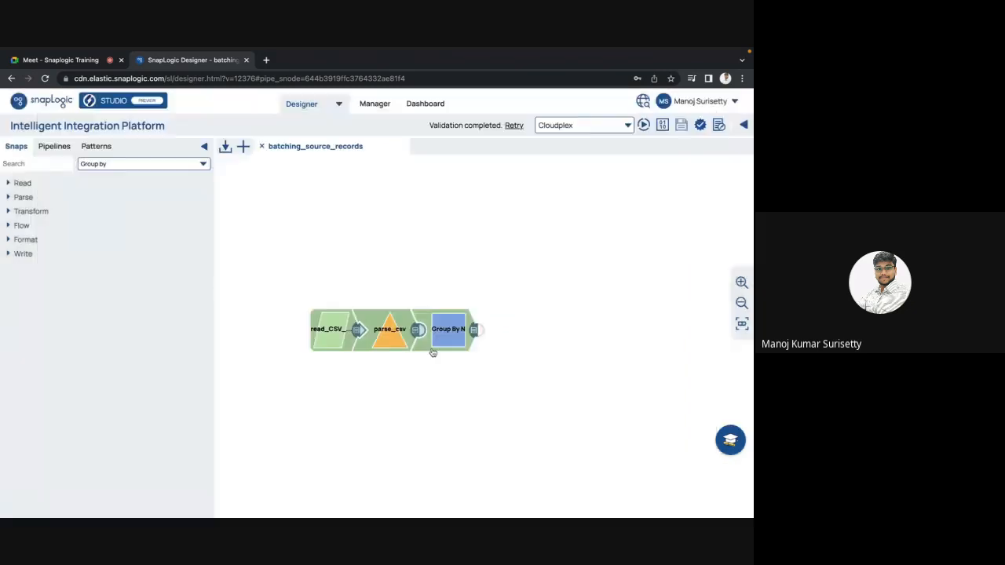
Examine the parse_csv output preview as JSON through to the last employee record.
left_click(415, 334)
left_click(79, 161)
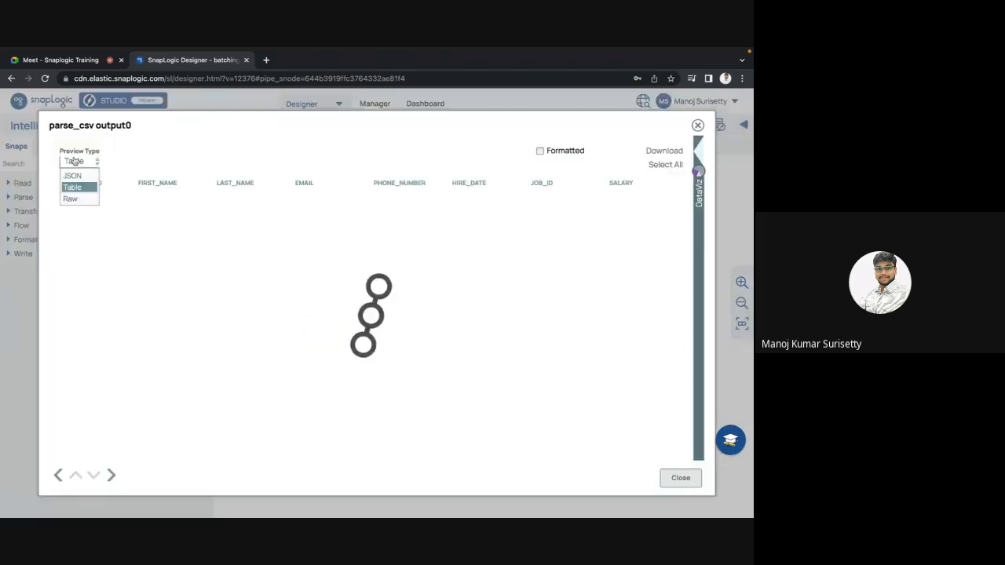
left_click(74, 176)
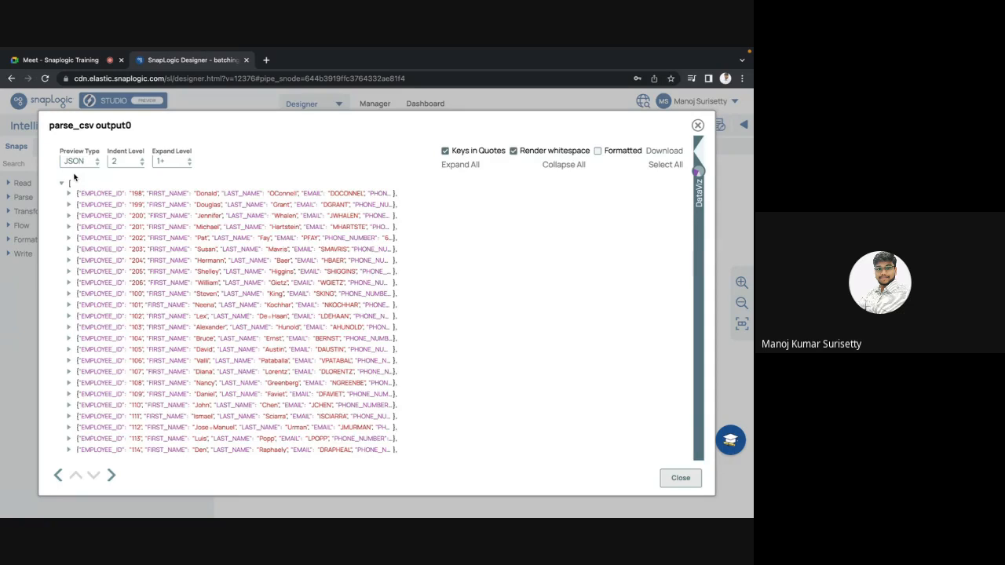
scroll(135, 322, "down", 5)
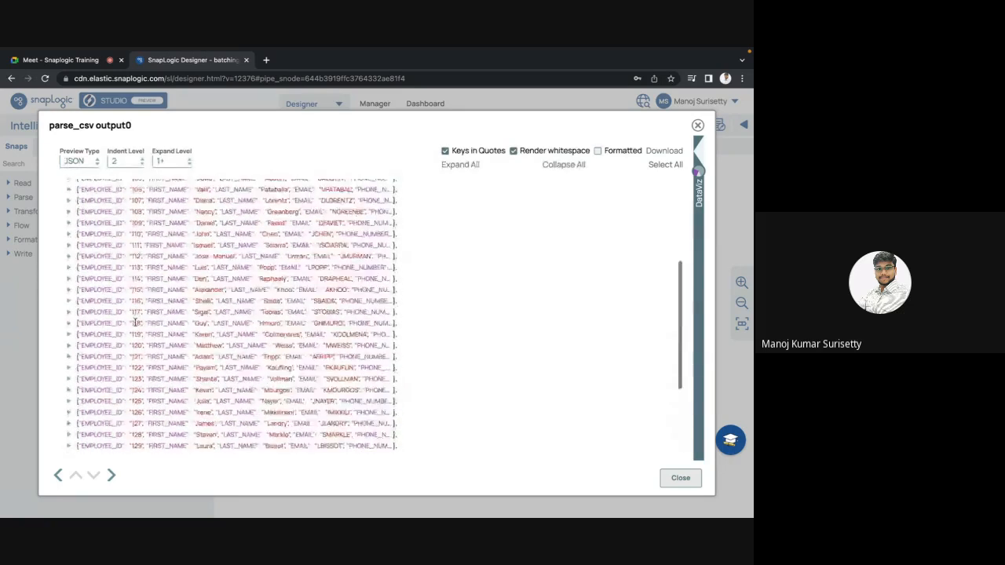
scroll(135, 322, "down", 5)
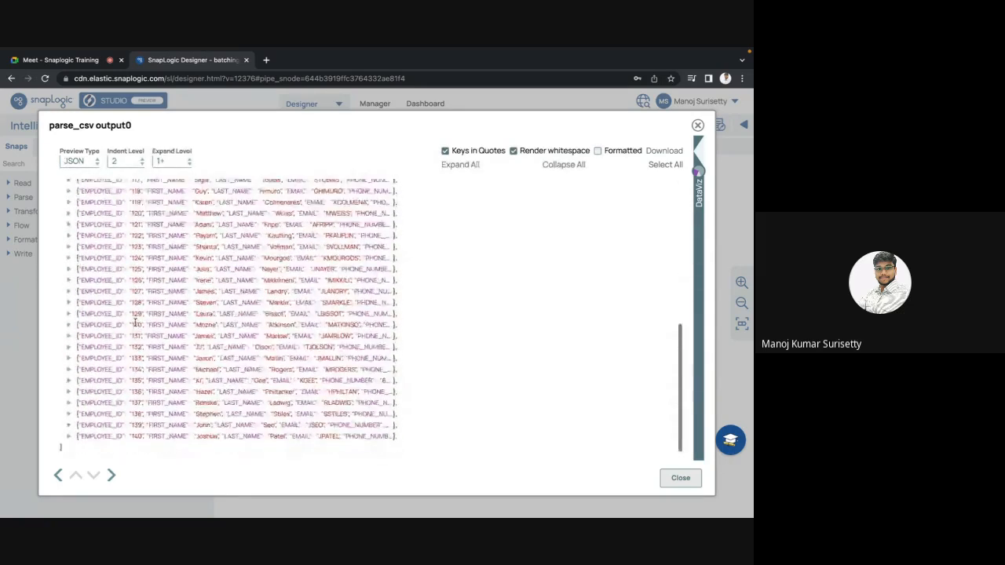
key("Escape")
Recheck the group size in the Group By N snap's settings against its output.
left_click(457, 331)
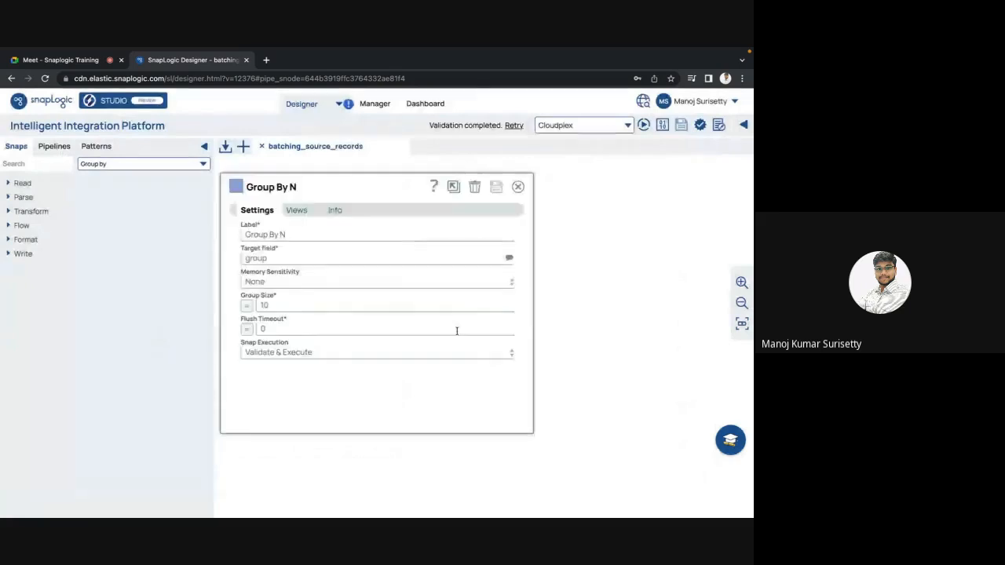
key("Escape")
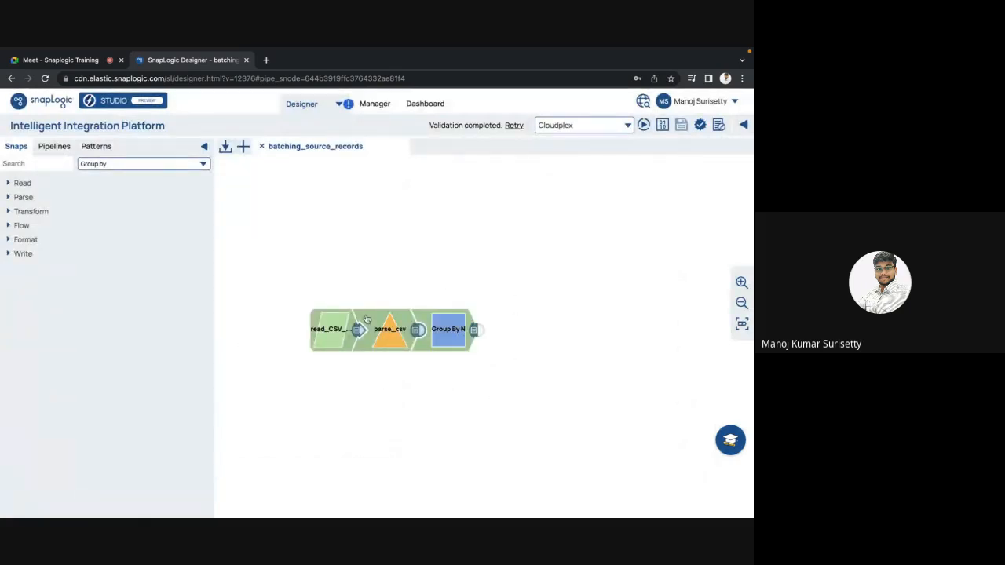
left_click(475, 331)
key("Escape")
left_click(447, 343)
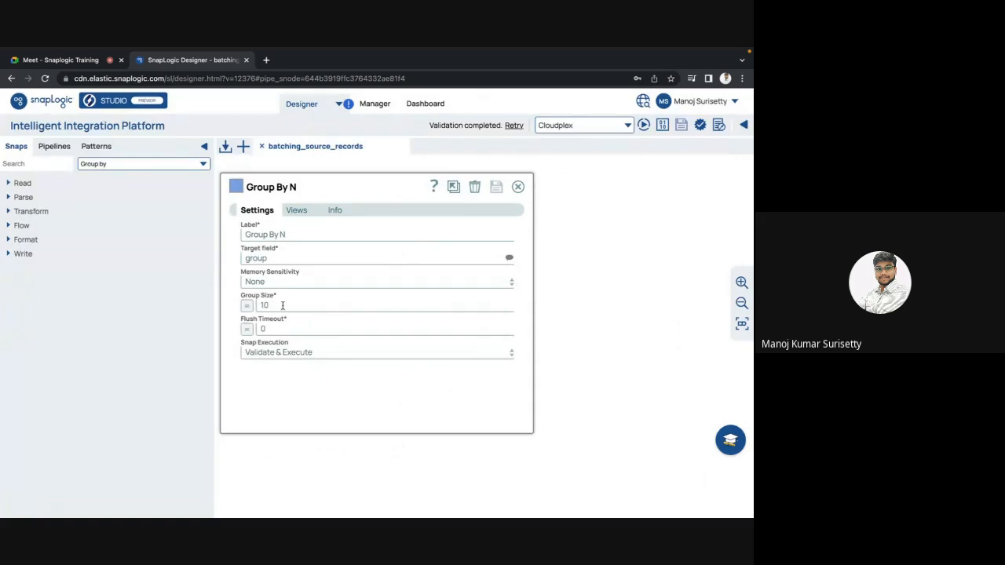
key("Escape")
left_click(449, 335)
key("Escape")
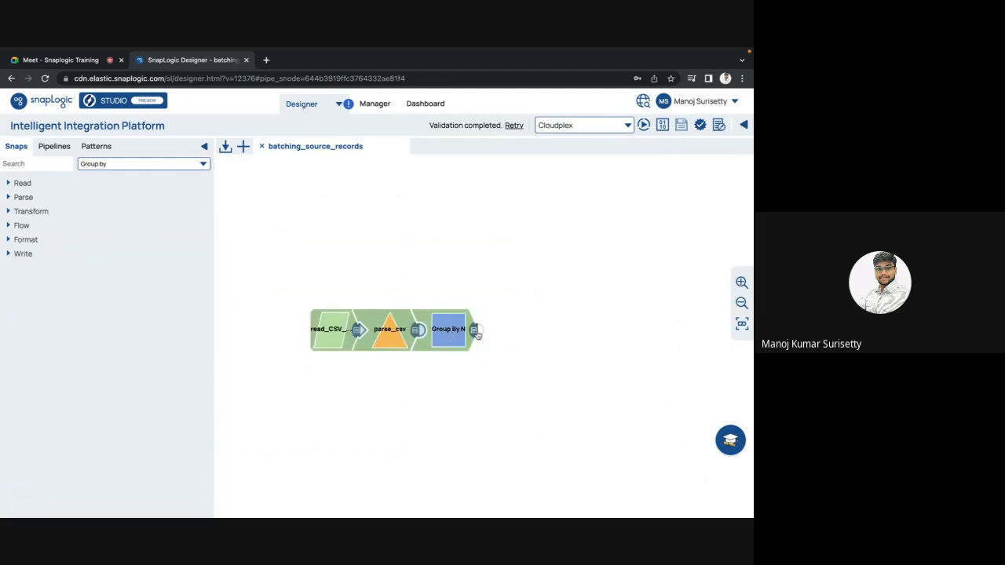
Show the Group By N output preview as JSON and expand the first group to examine its employee records.
left_click(476, 333)
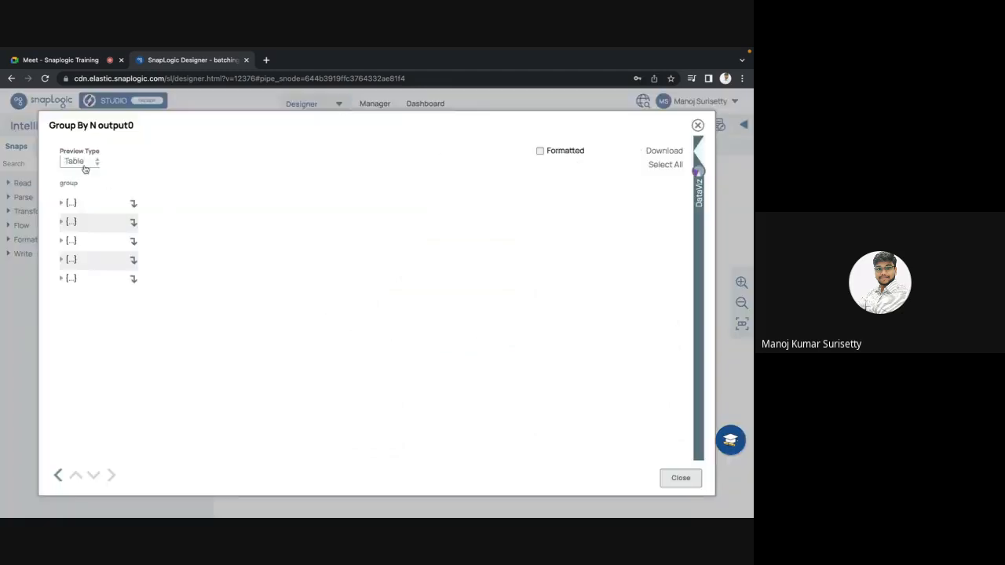
left_click(79, 164)
left_click(79, 178)
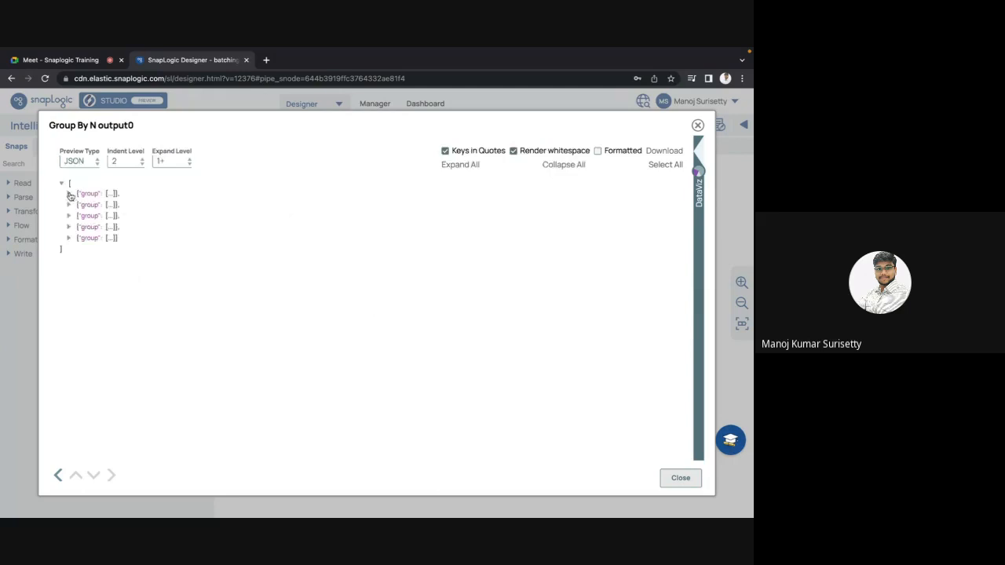
left_click(69, 194)
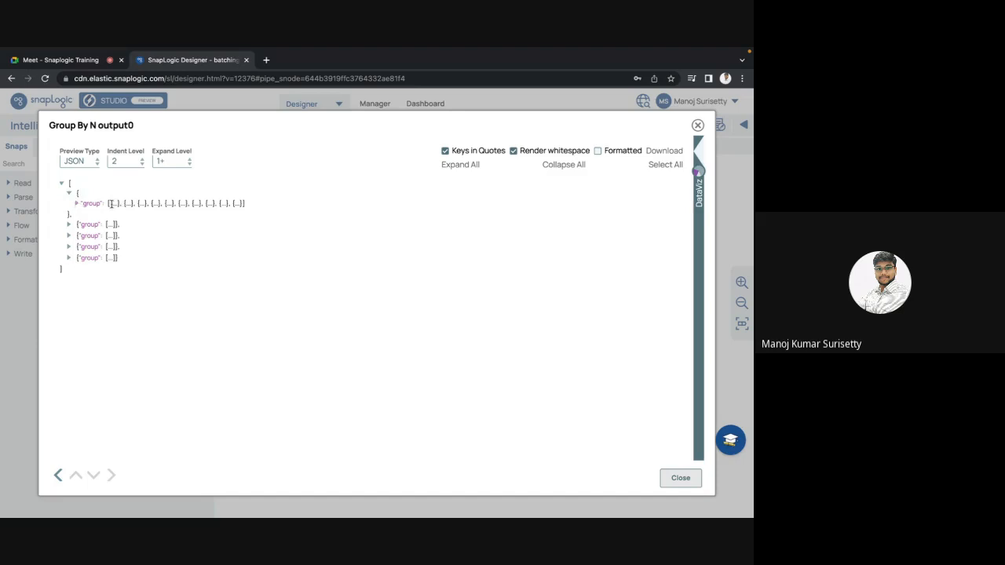
left_click_drag(110, 204, 235, 205)
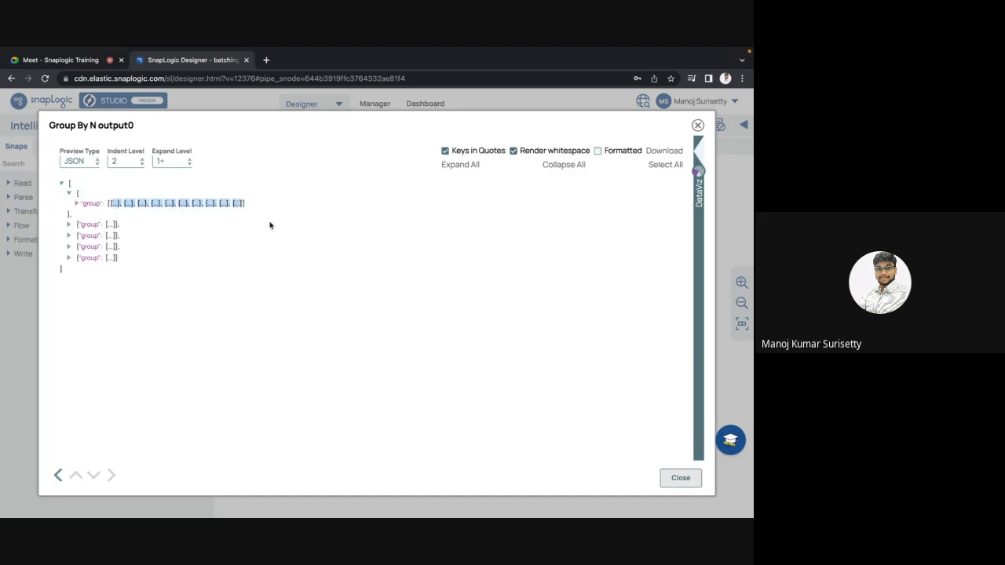
left_click(77, 205)
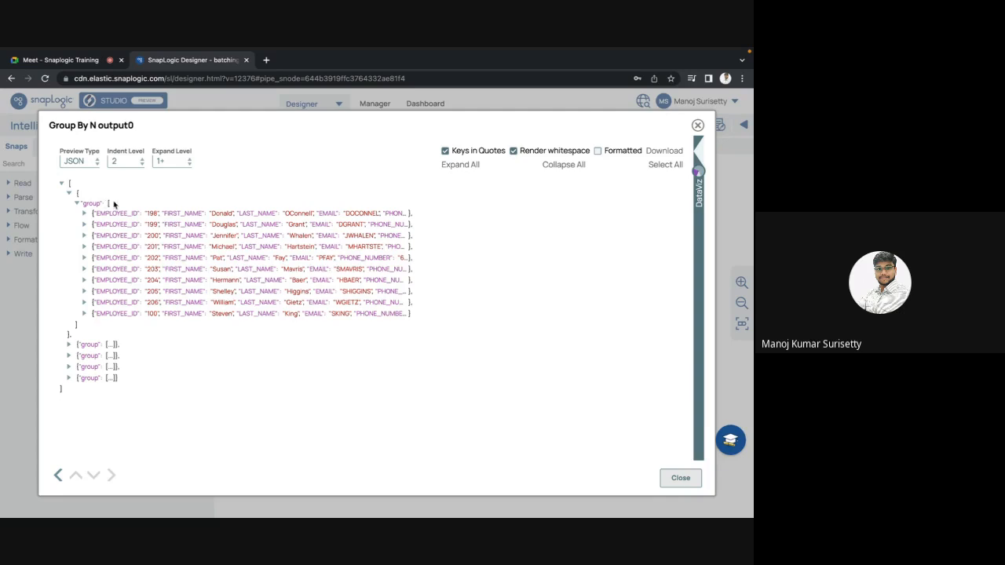
left_click_drag(108, 204, 88, 330)
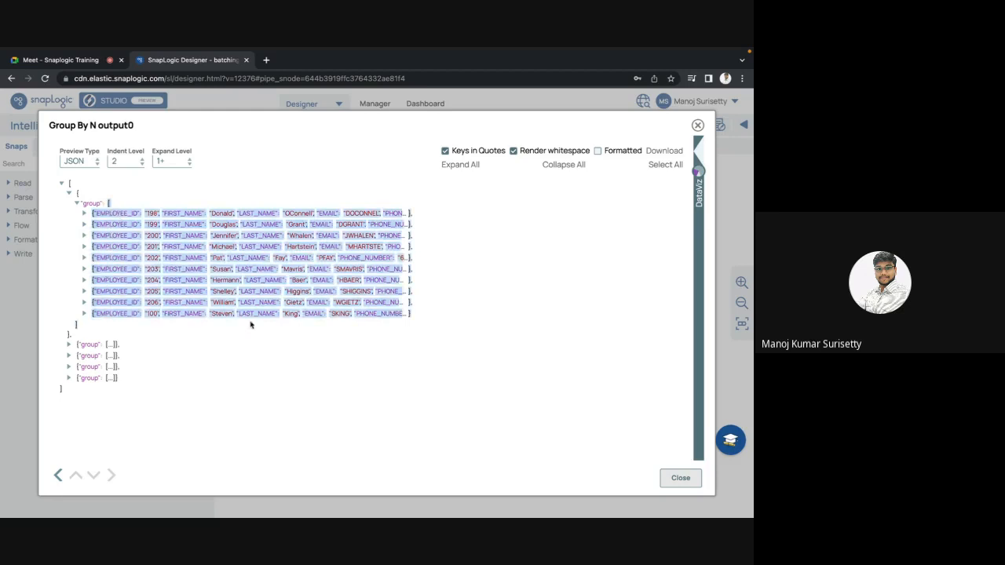
left_click(186, 262)
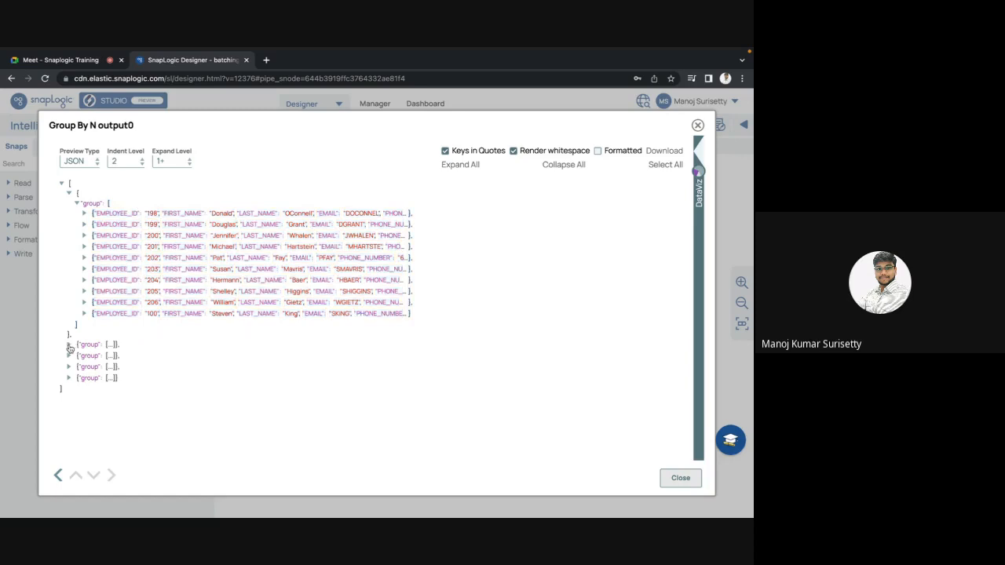
Expand the second and third groups in the Group By N output, and compare their records and the group key with the first.
left_click(69, 348)
left_click(76, 355)
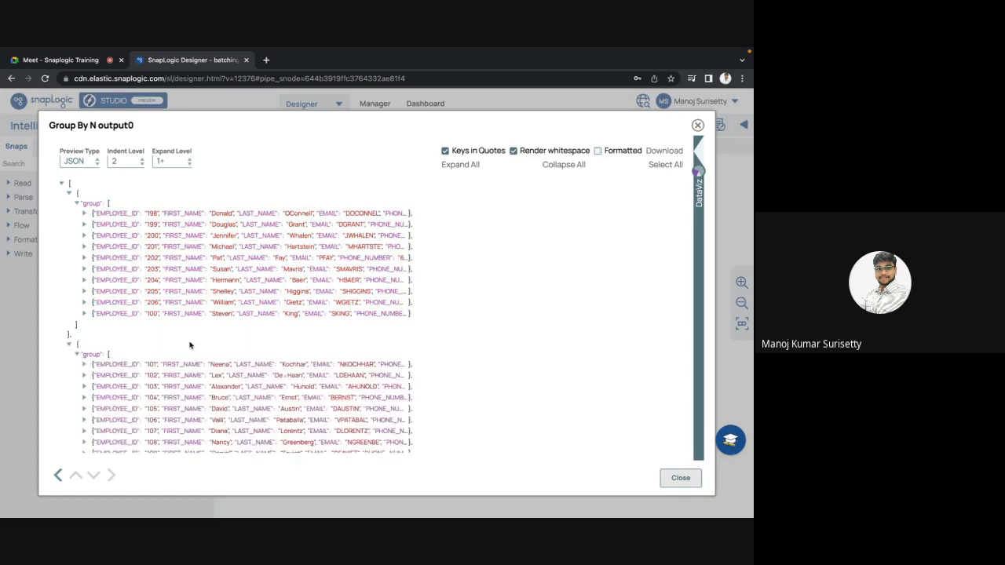
scroll(190, 345, "down", 2)
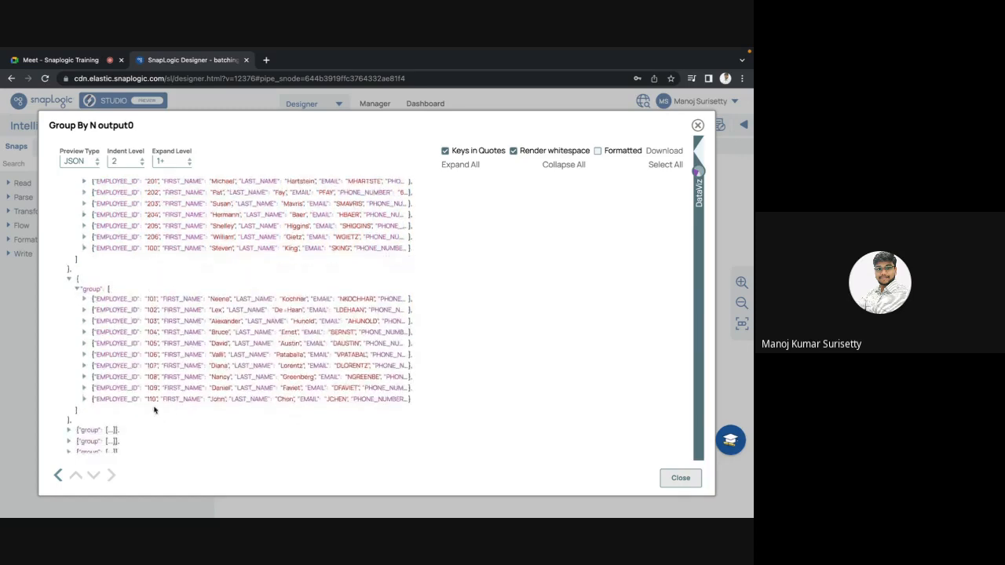
scroll(153, 401, "down", 1)
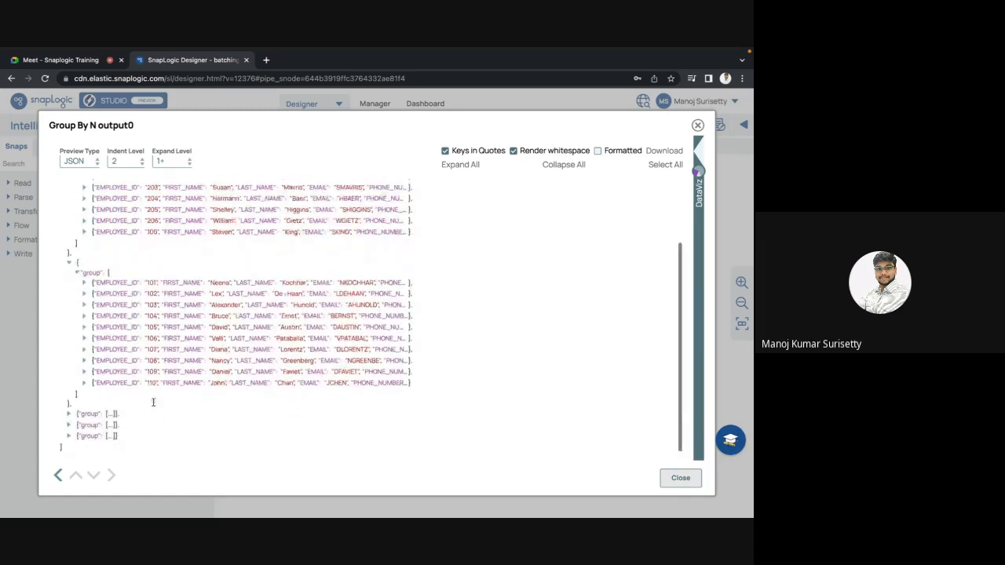
left_click(69, 416)
left_click(76, 424)
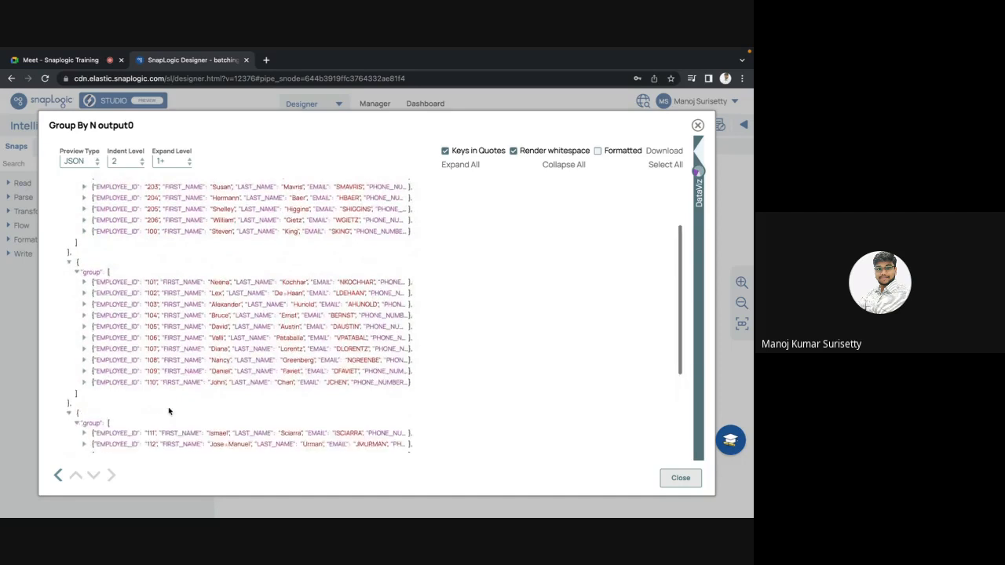
scroll(168, 409, "down", 4)
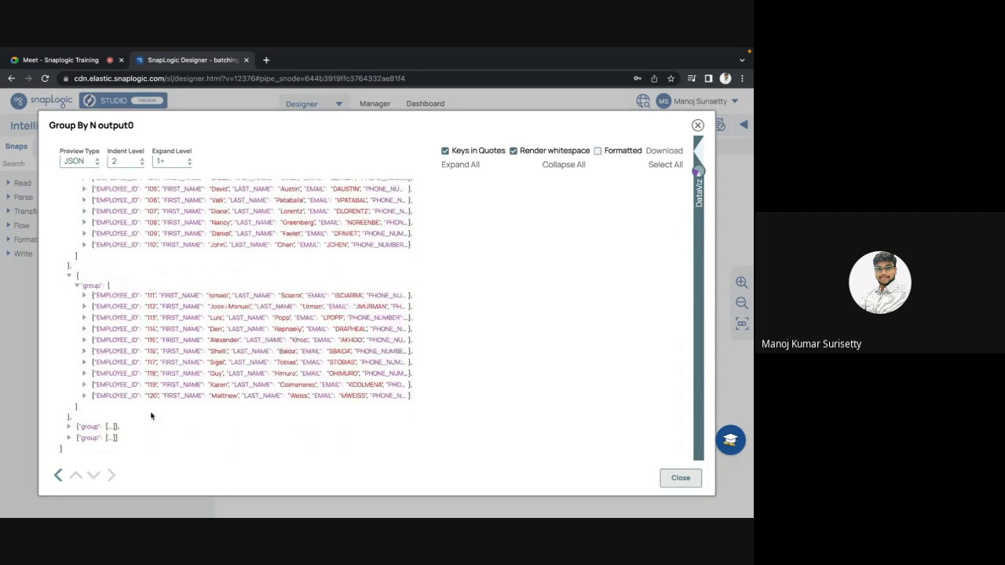
scroll(146, 320, "up", 6)
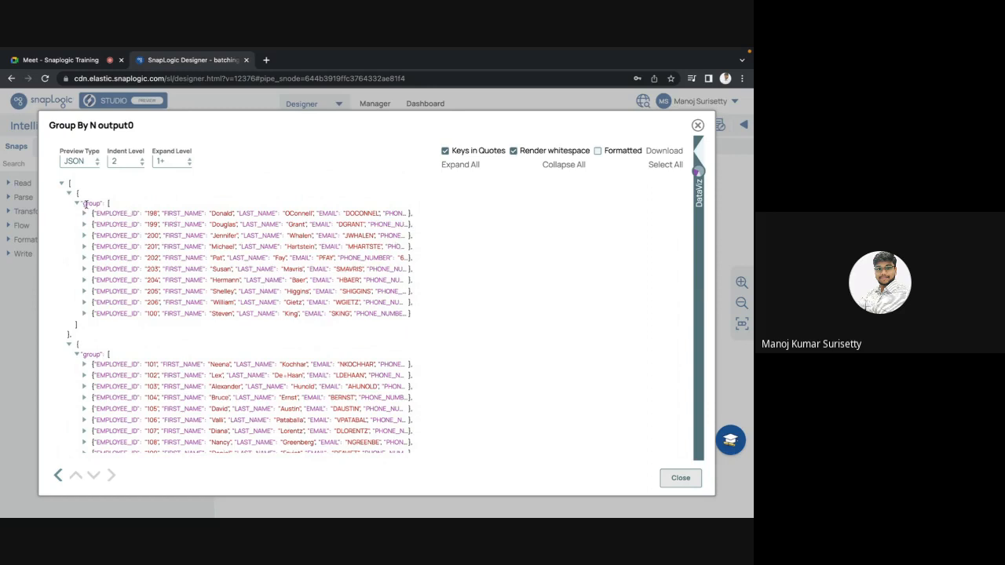
double_click(86, 204)
key("Escape")
Set the Group By N snap's target field to data, save the settings, and revalidate the pipeline.
left_click(449, 328)
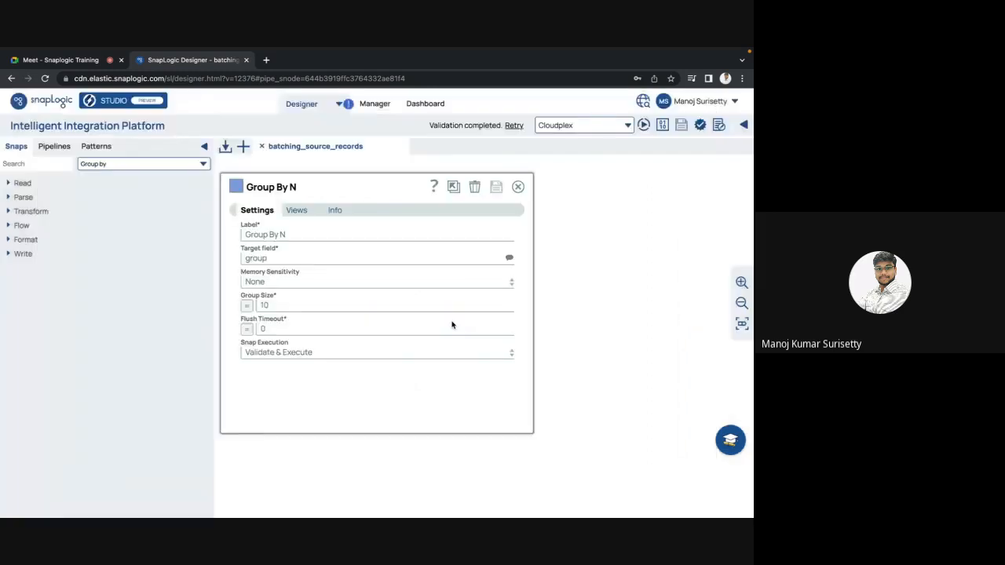
left_click(256, 259)
double_click(256, 259)
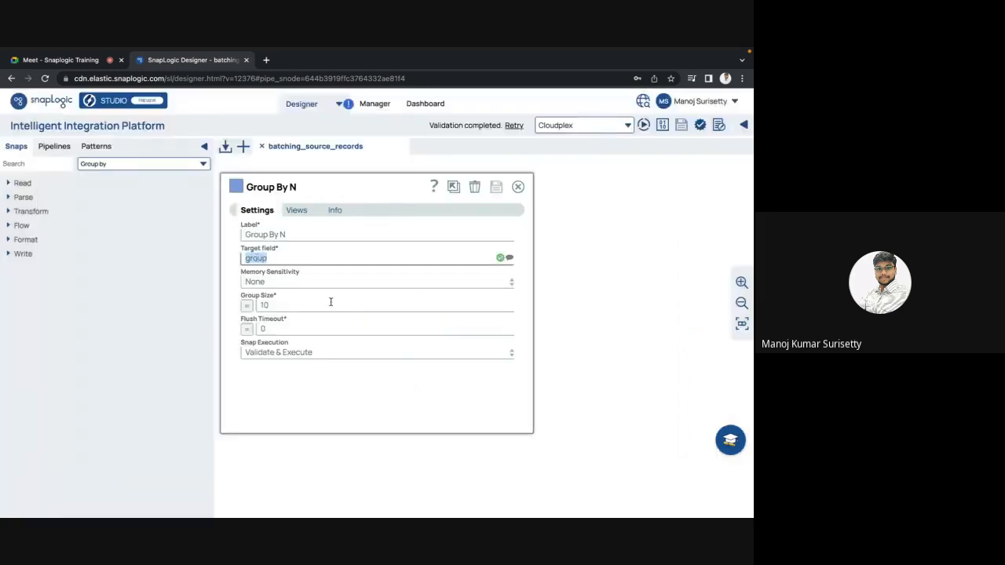
type("data")
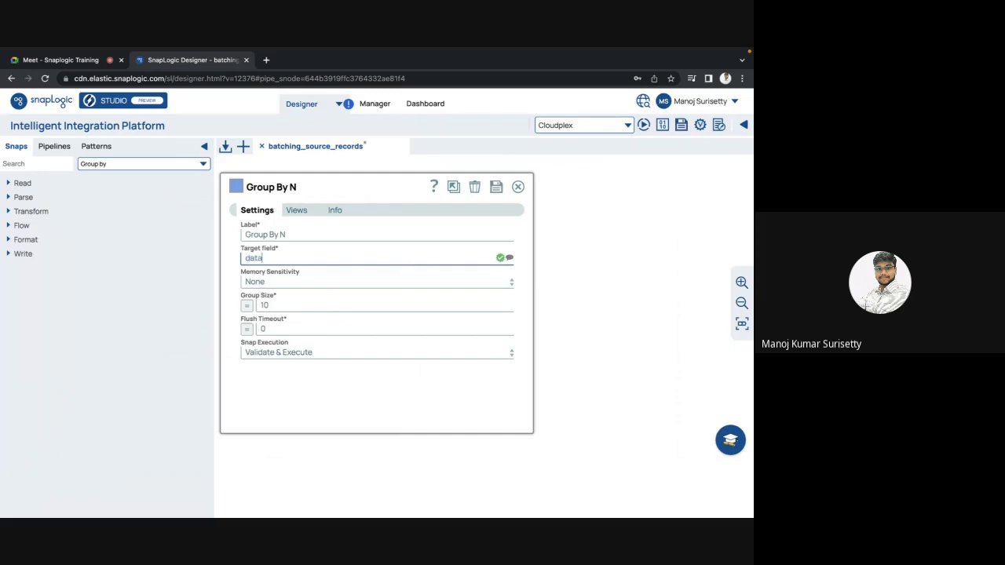
left_click(498, 189)
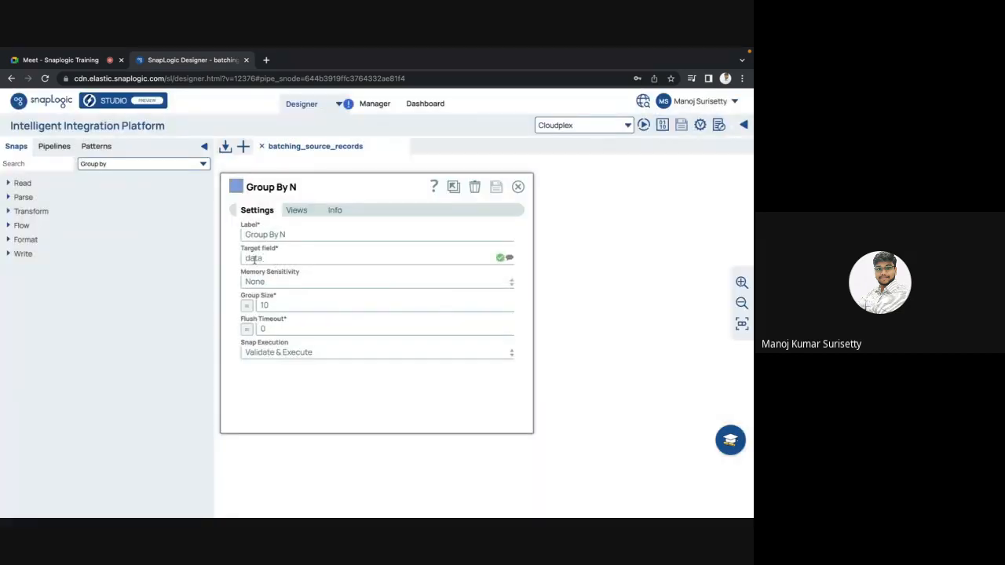
key("Escape")
left_click(702, 130)
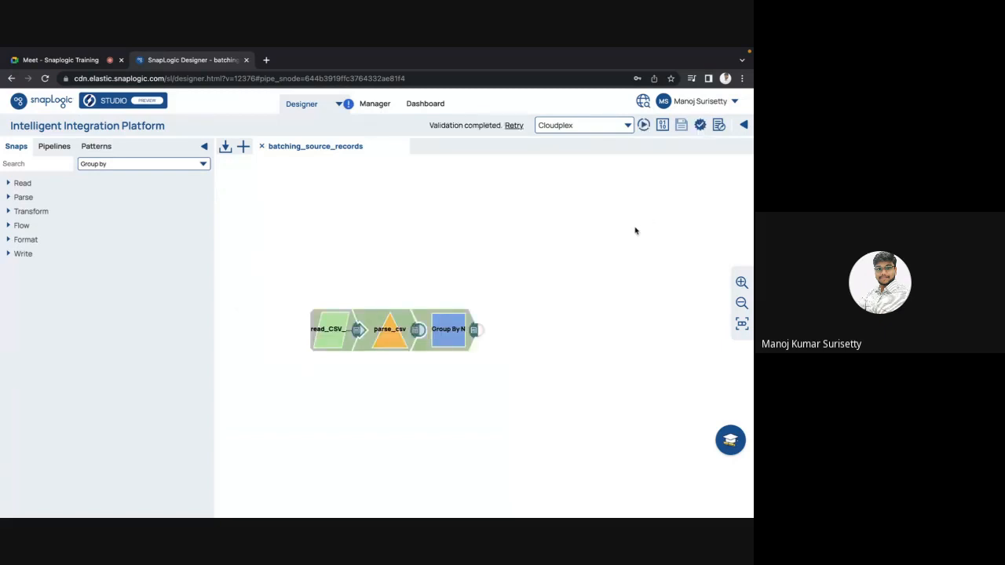
Show the Group By N output preview as JSON and check the data key and the array inside the first group.
left_click(474, 335)
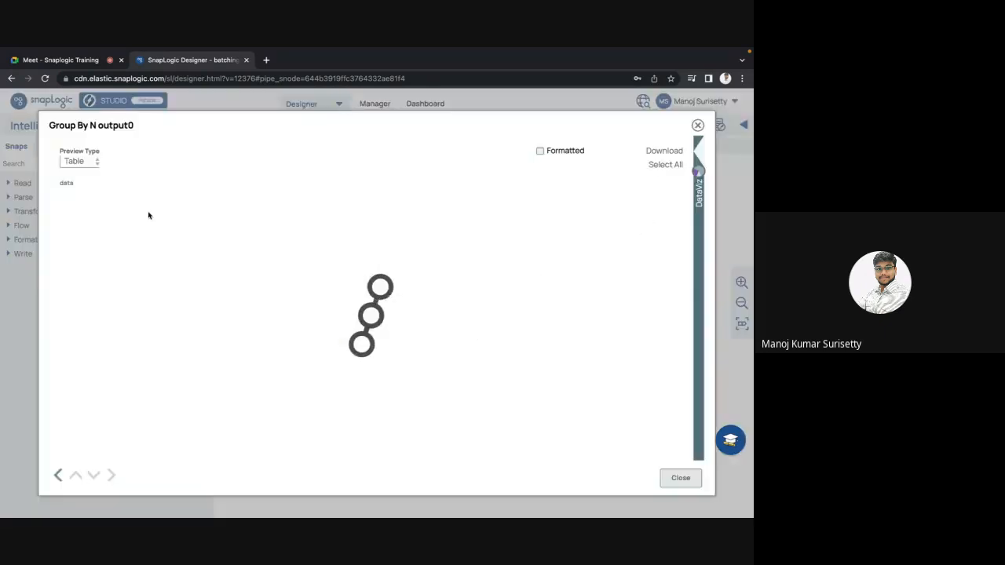
left_click(82, 162)
left_click(75, 178)
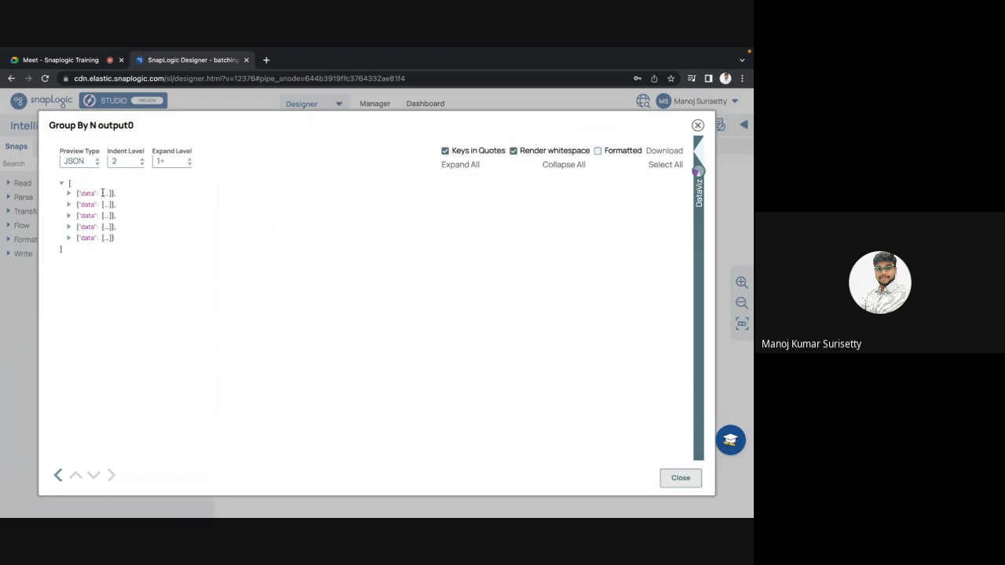
left_click_drag(102, 192, 111, 192)
double_click(85, 193)
left_click(69, 193)
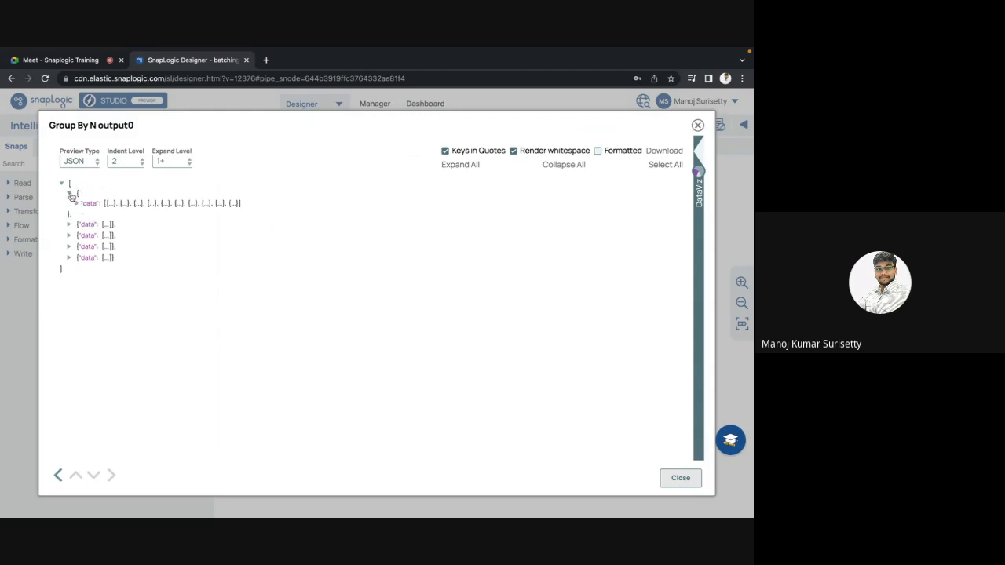
left_click(68, 194)
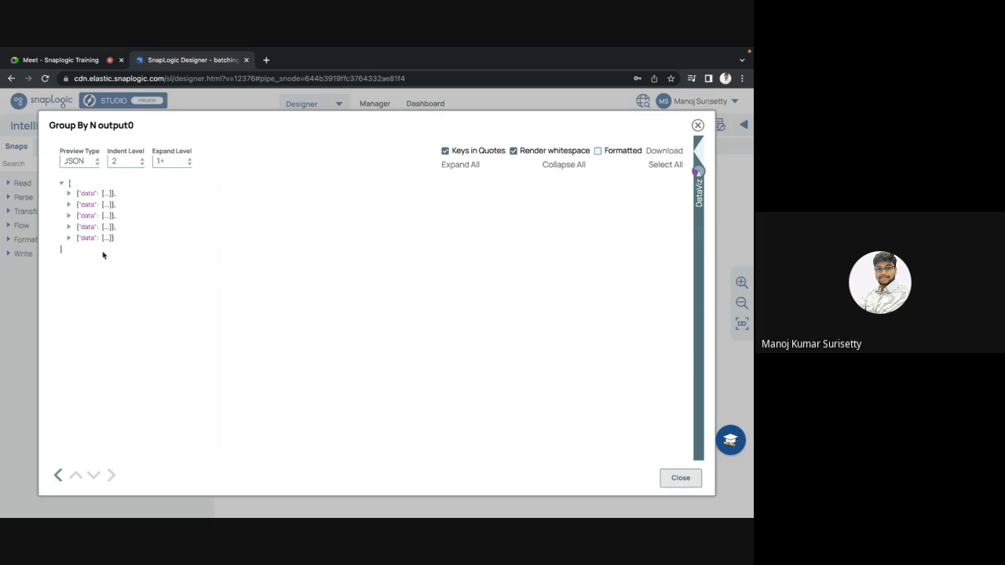
key("Escape")
Review the Group By N snap's group size setting, and view the parse_csv output as a table.
left_click(447, 329)
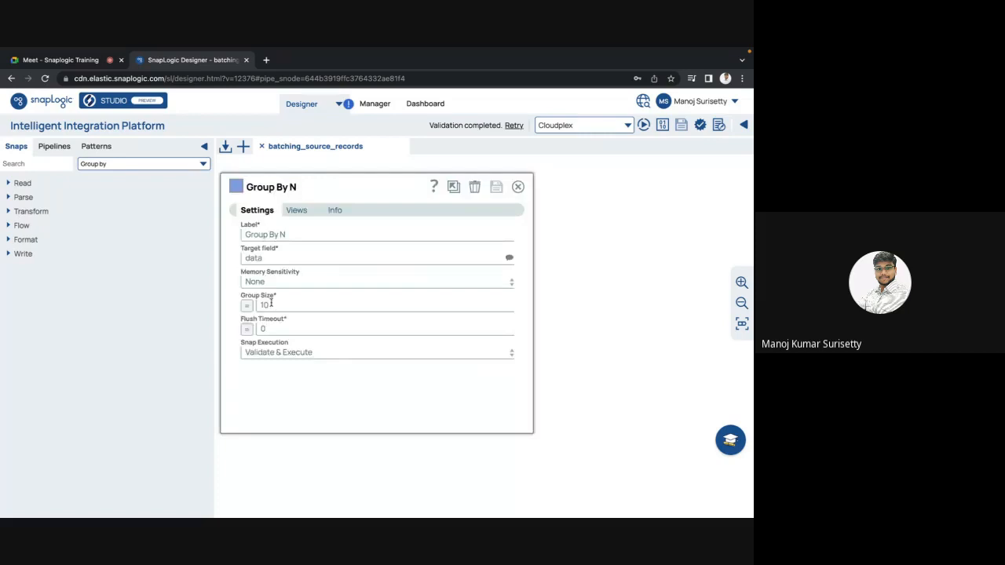
key("Escape")
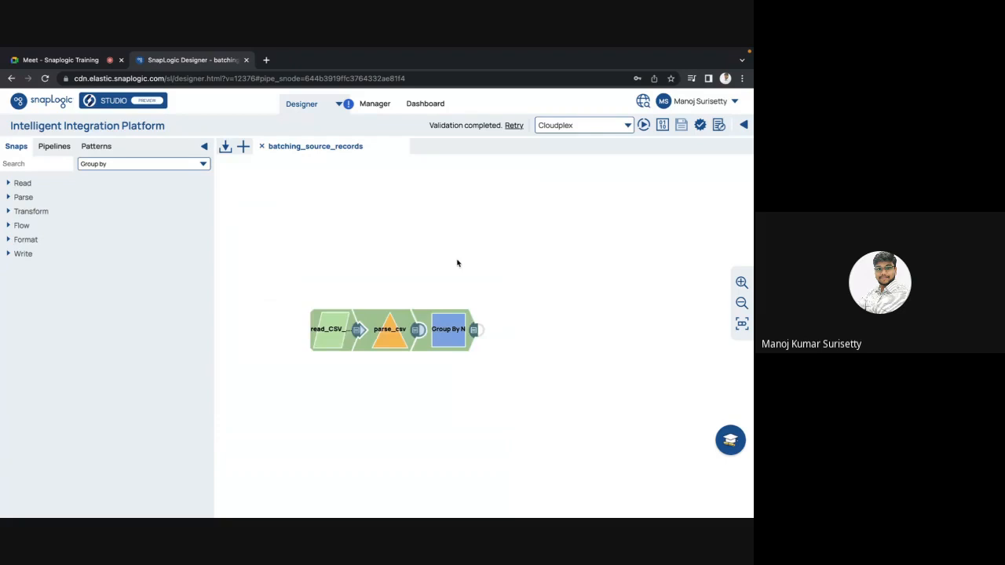
left_click(417, 330)
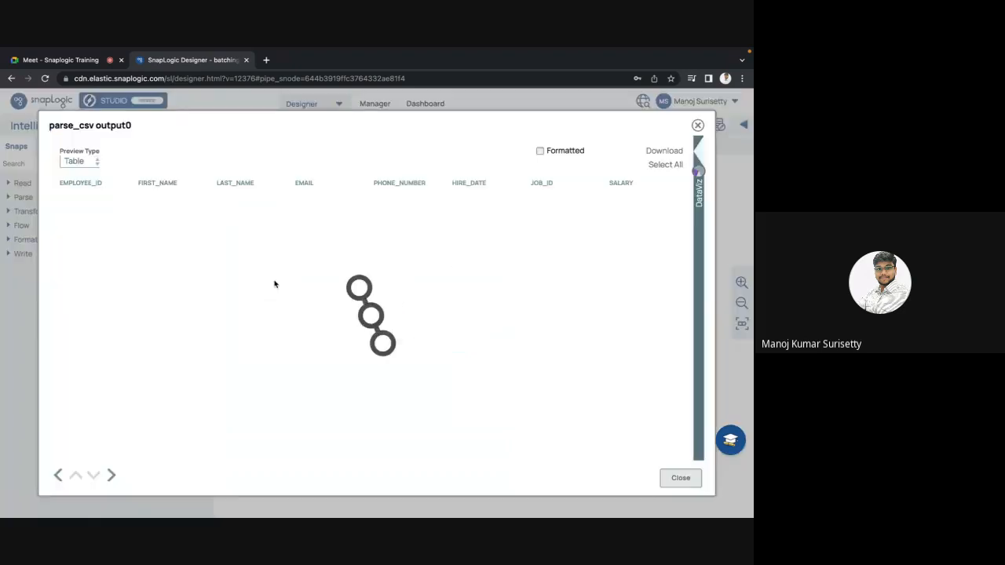
key("Escape")
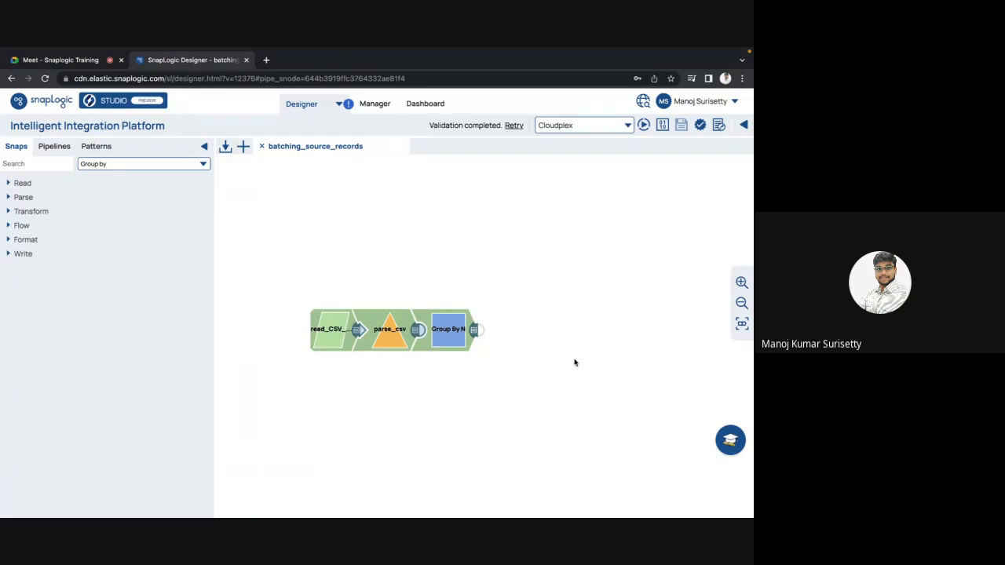
Show the parse_csv output preview as JSON and examine the individual employee records that enter the grouping.
left_click(418, 330)
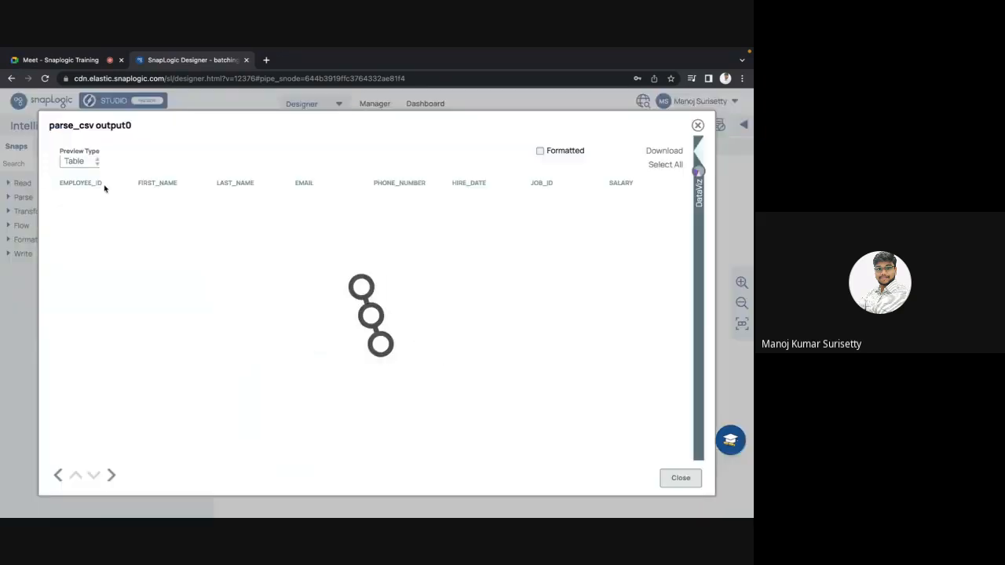
left_click(79, 161)
left_click(79, 181)
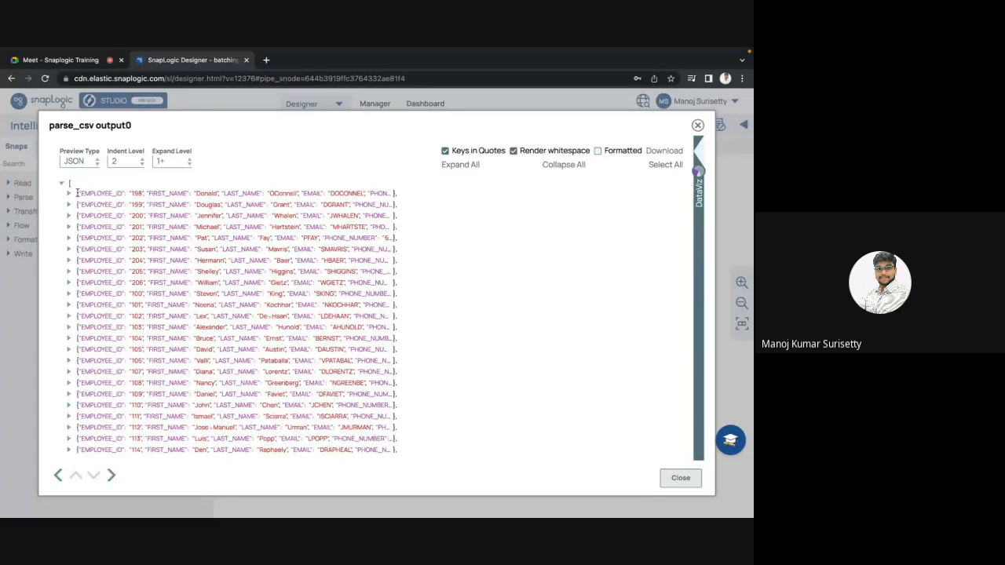
left_click_drag(76, 193, 117, 395)
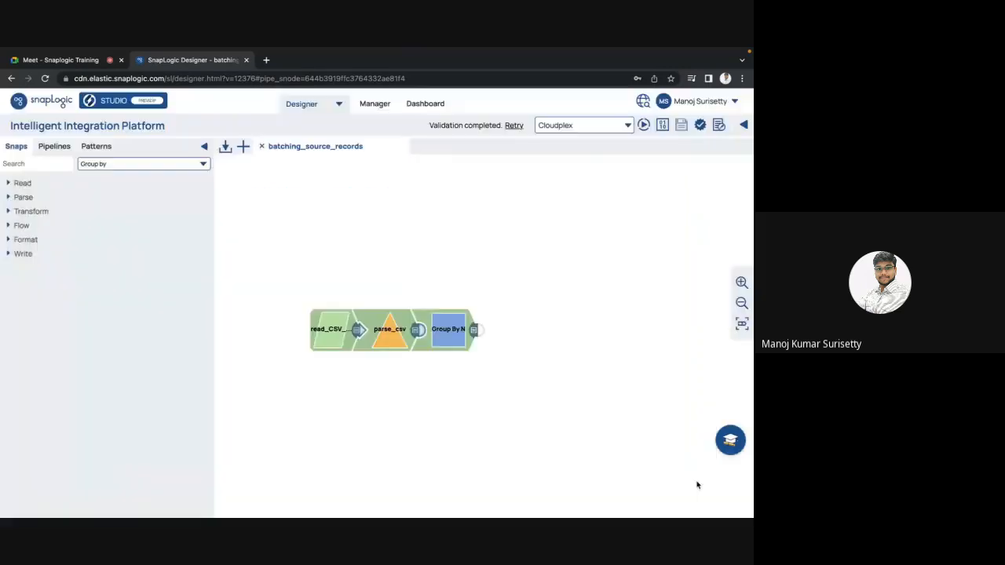
left_click(680, 478)
Look over the Group By N output table, and review the snap's target field and group size settings.
left_click(473, 331)
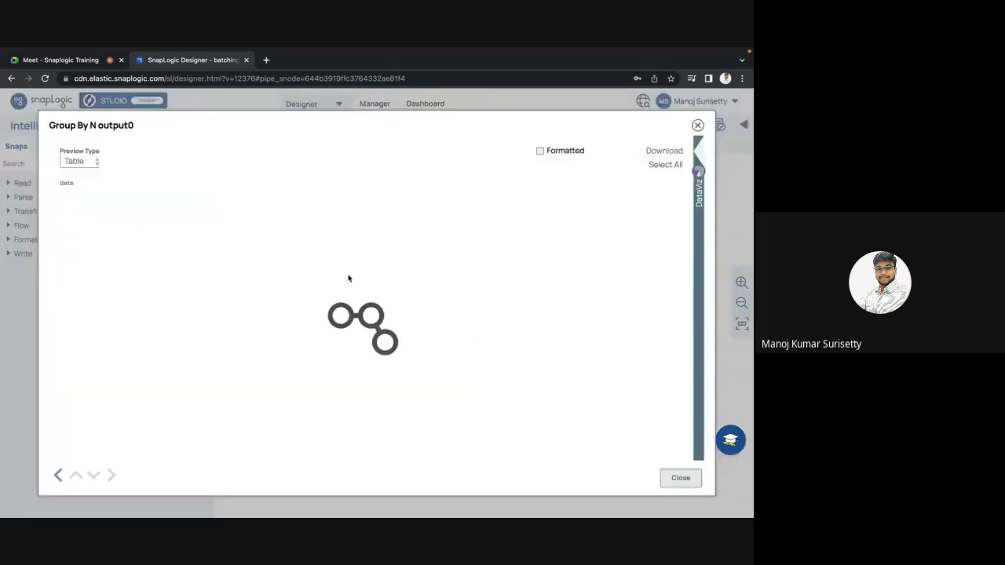
key("Escape")
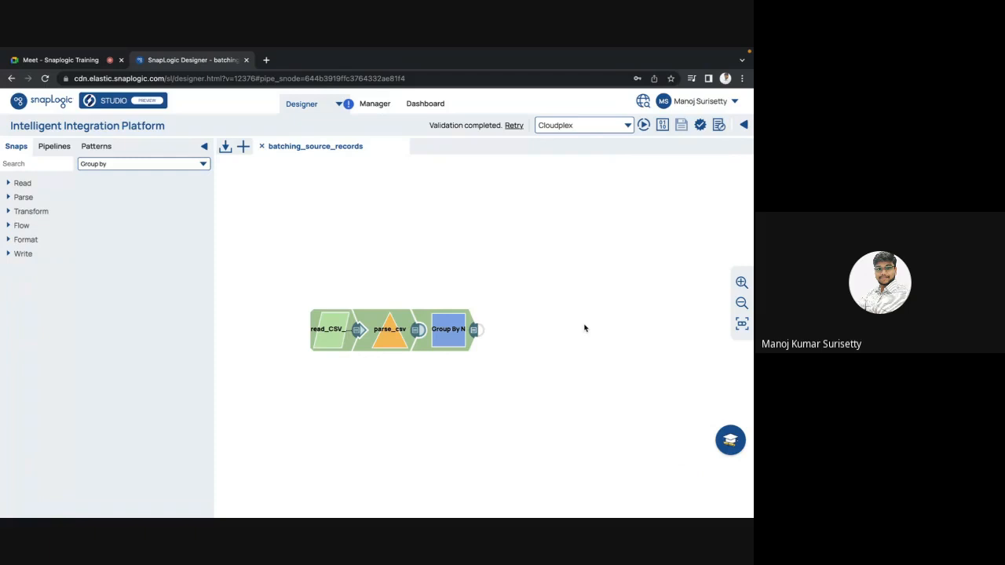
left_click(456, 330)
key("Escape")
left_click(448, 344)
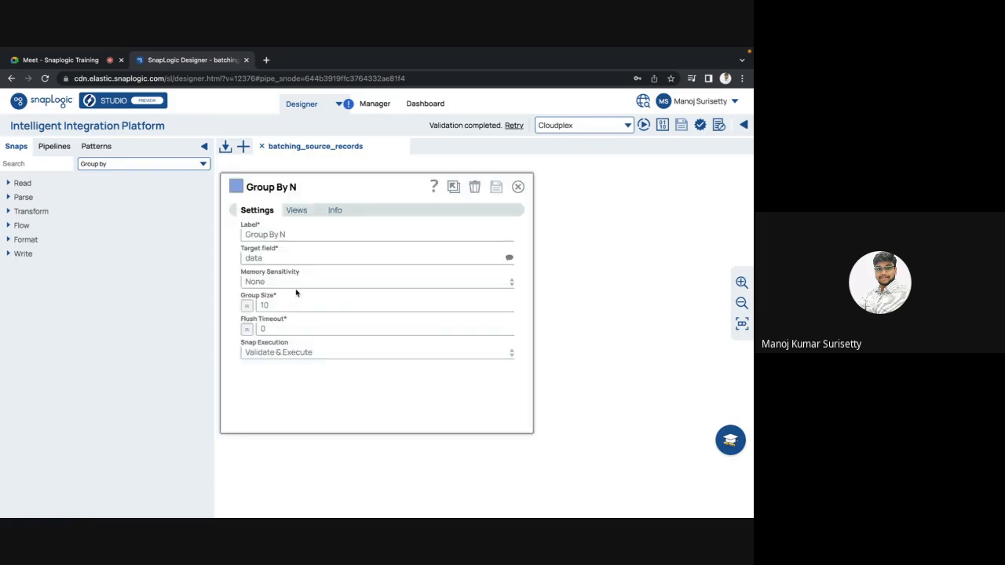
key("Escape")
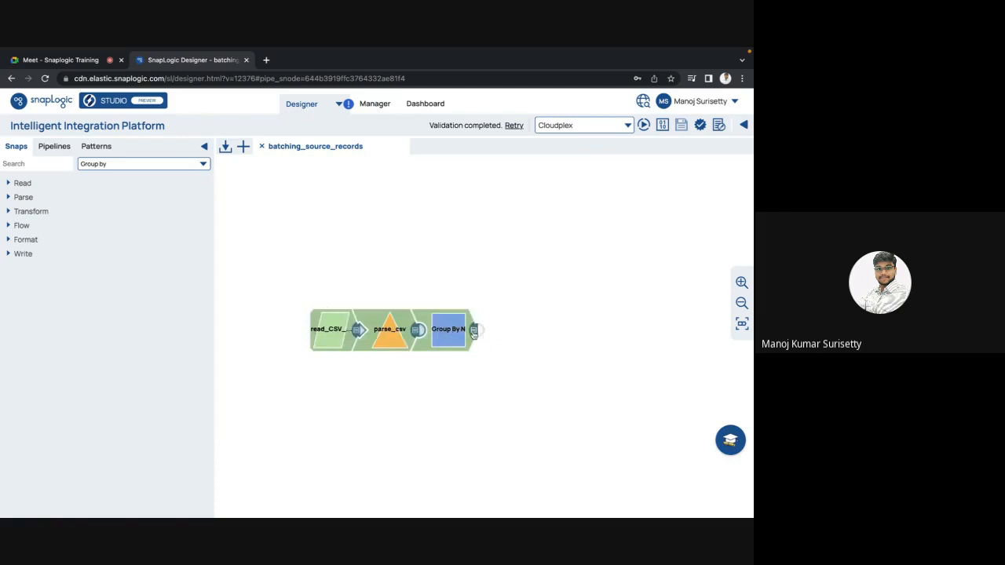
Switch the Group By N output preview to JSON and expand the first group's data array to examine its batched records.
left_click(473, 332)
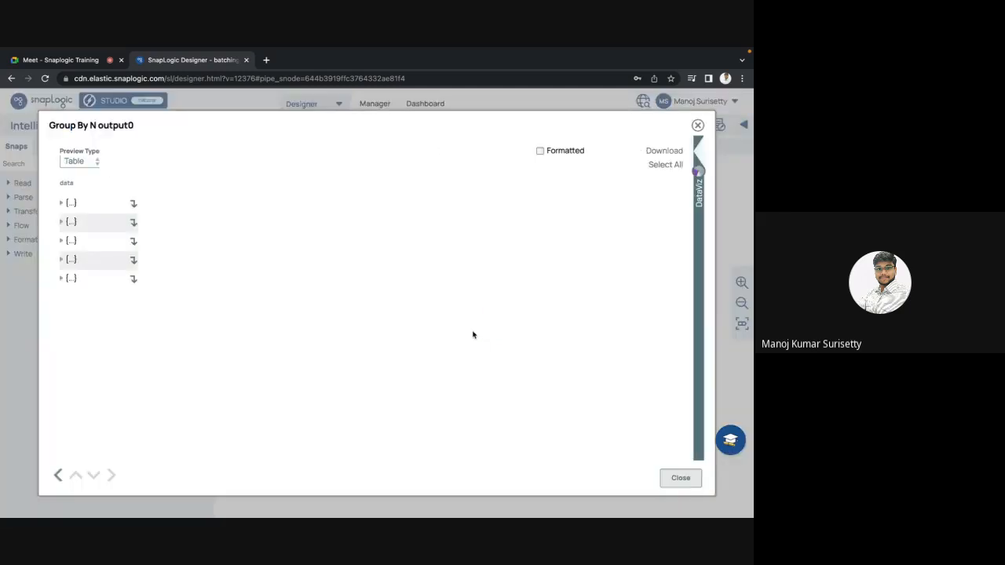
left_click(74, 164)
left_click(72, 178)
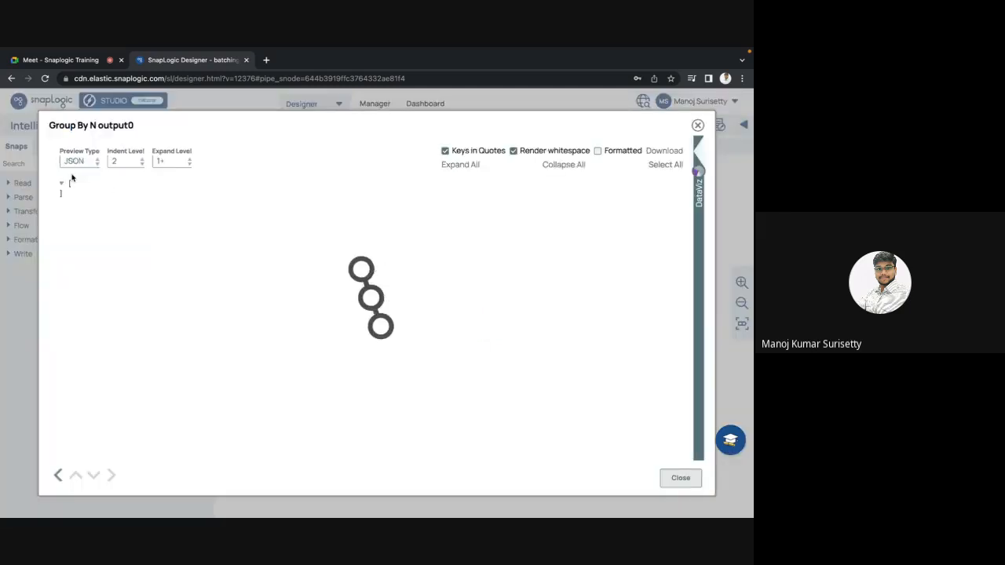
left_click(68, 193)
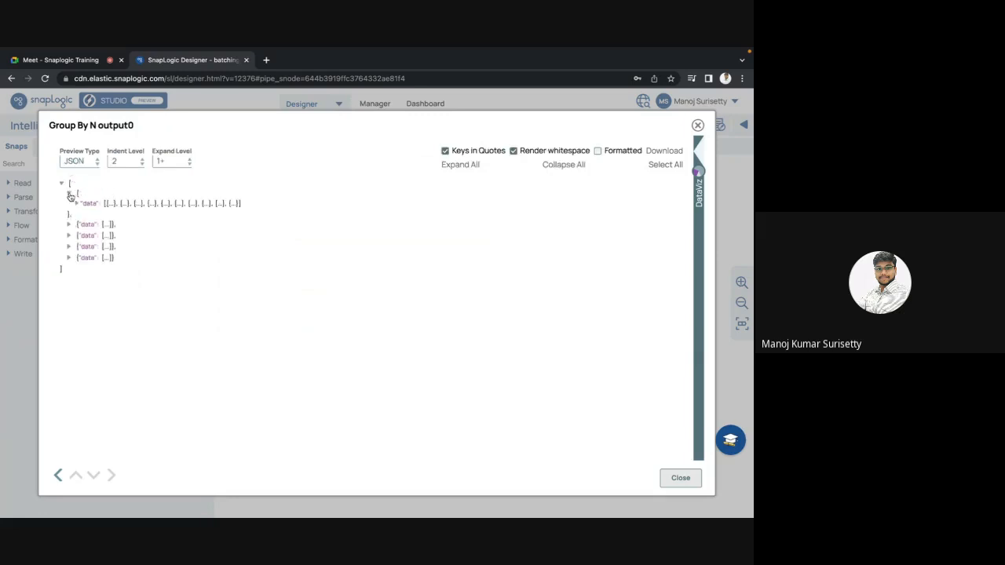
left_click(76, 203)
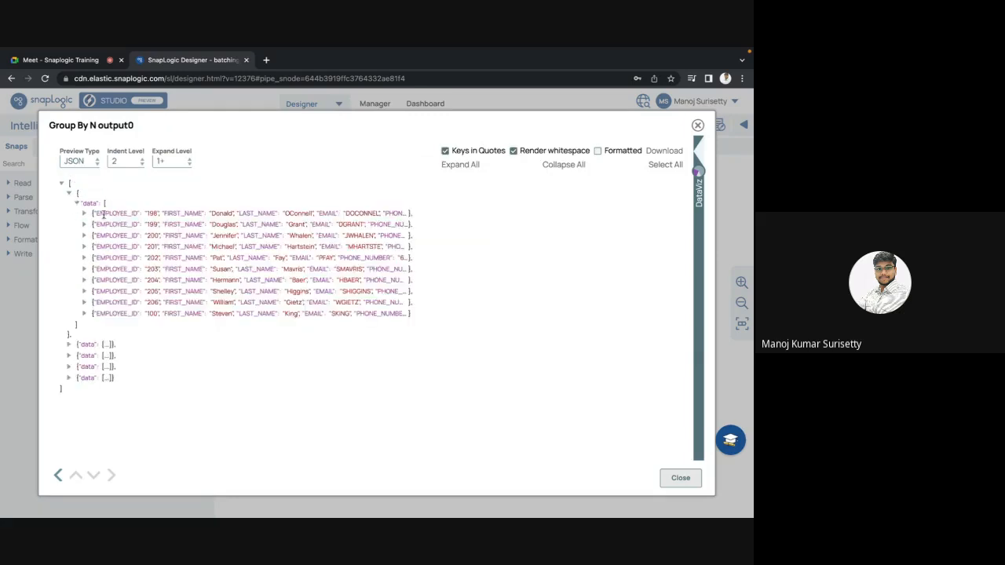
left_click_drag(92, 213, 104, 315)
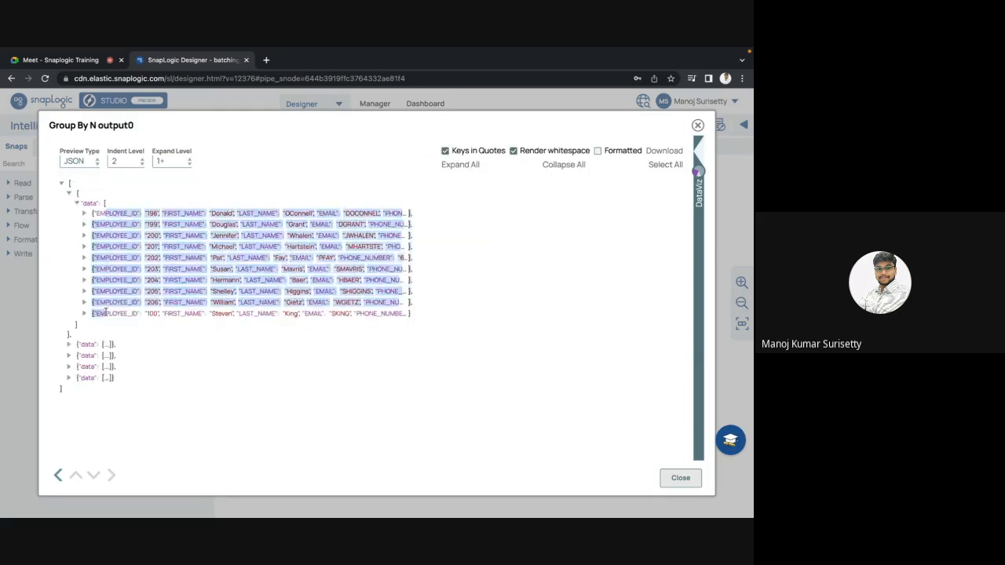
left_click(105, 203)
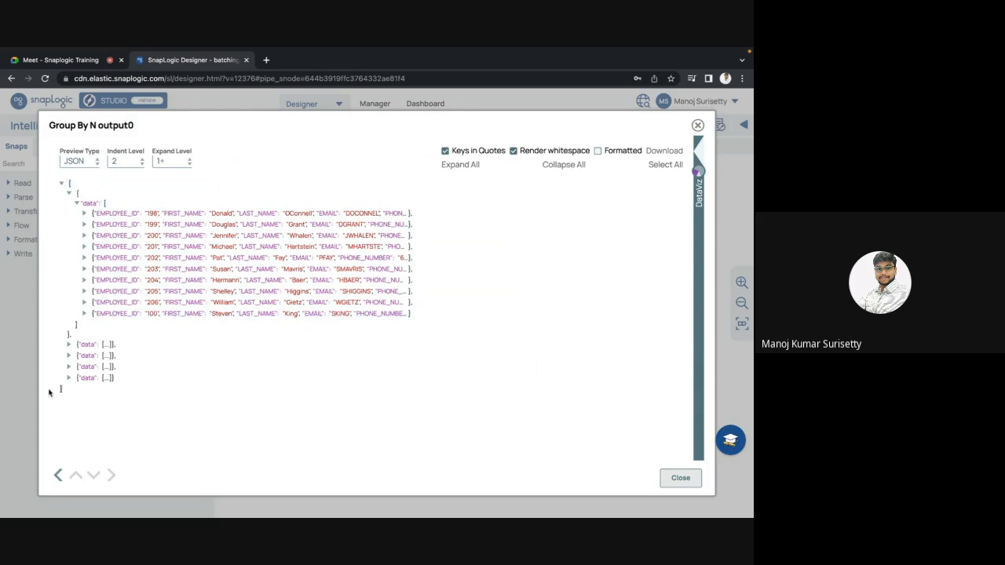
key("Escape")
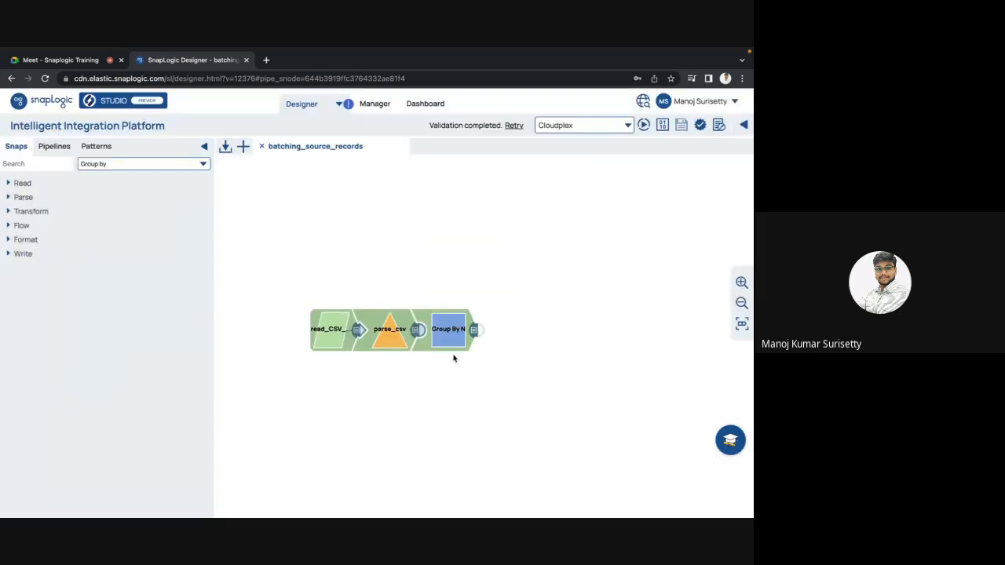
Go through the full parse_csv output in JSON from first to last record to review the ungrouped source data.
left_click(416, 336)
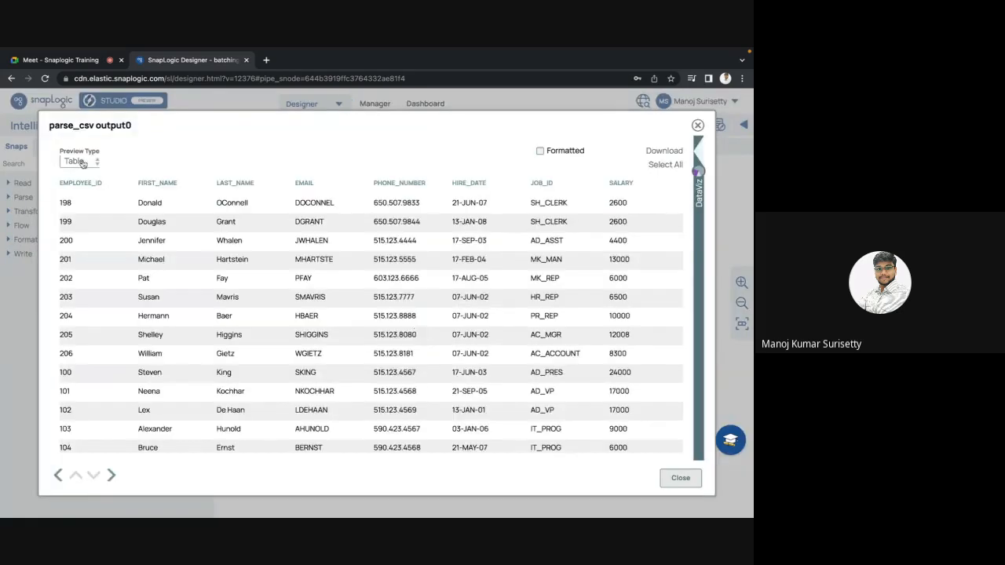
left_click(78, 161)
left_click(73, 175)
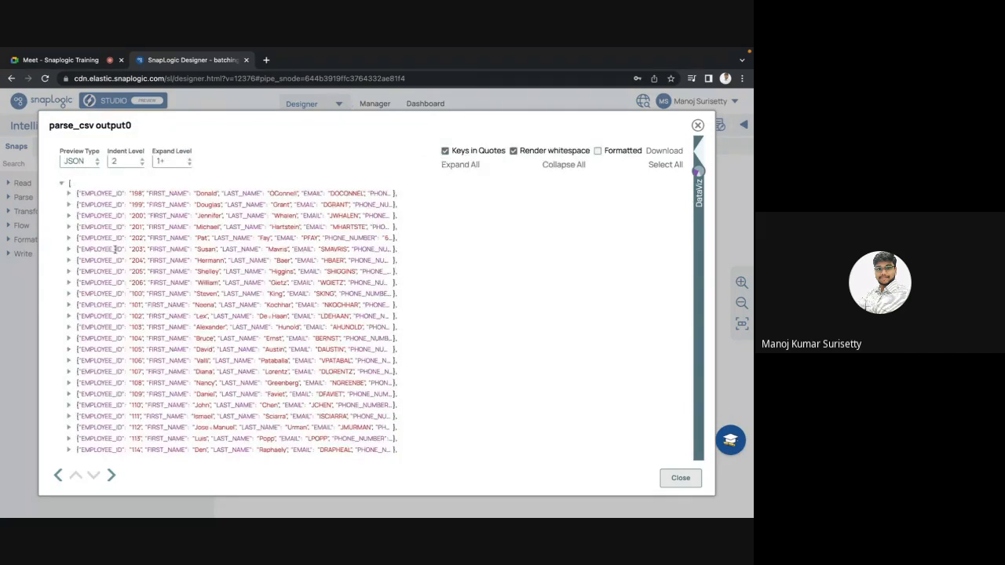
scroll(141, 296, "down", 4)
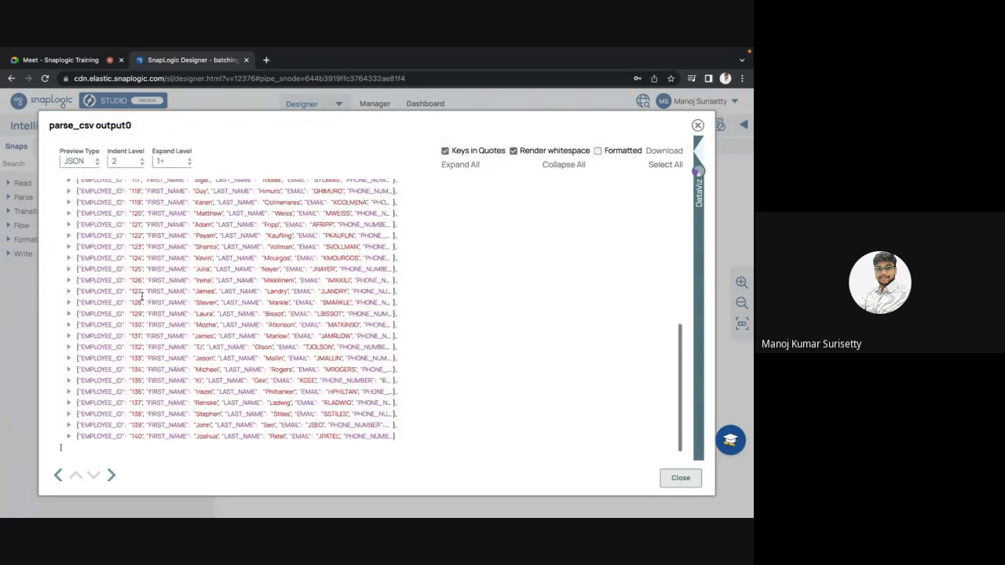
scroll(130, 347, "up", 5)
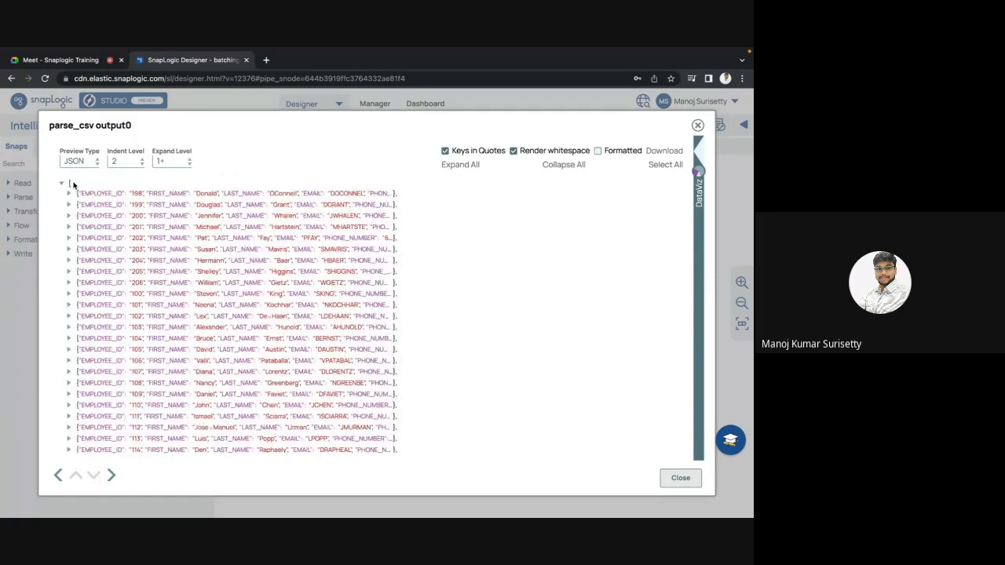
left_click_drag(65, 194, 462, 408)
left_click(447, 349)
scroll(105, 401, "down", 1)
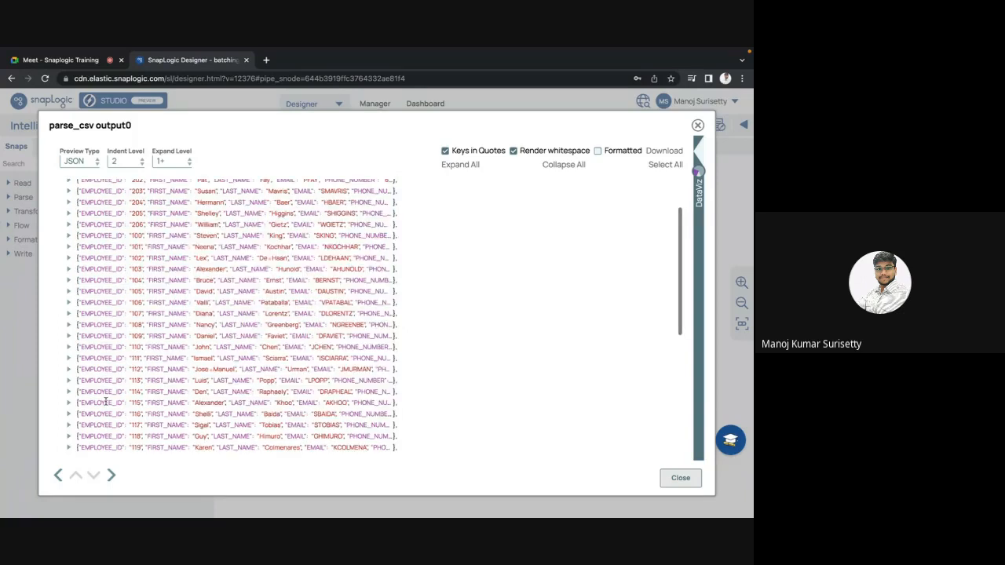
scroll(106, 401, "up", 1)
key("Escape")
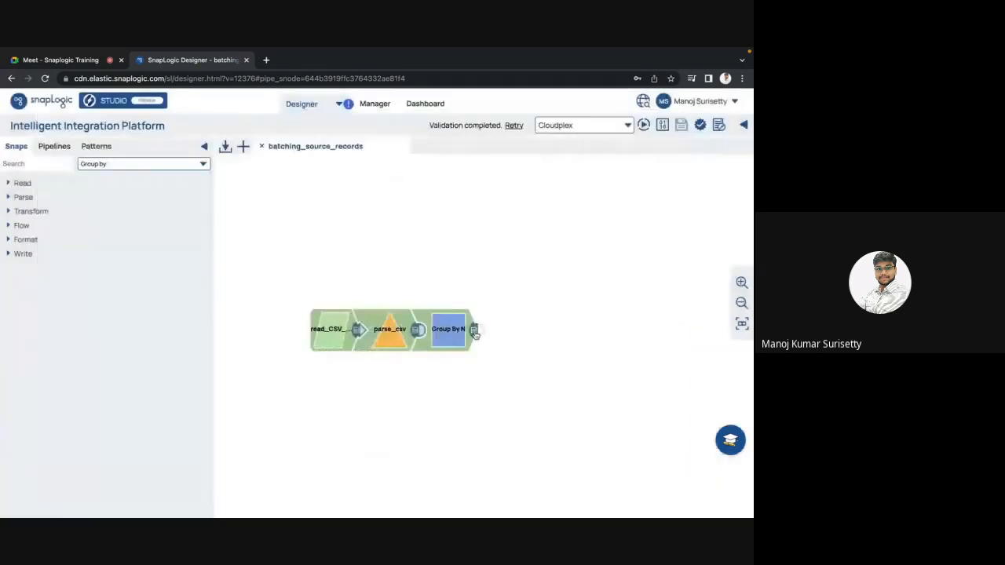
Compare the first expanded data array in the Group By N JSON output with the source records, and reopen the snap's settings.
left_click(475, 331)
left_click(78, 161)
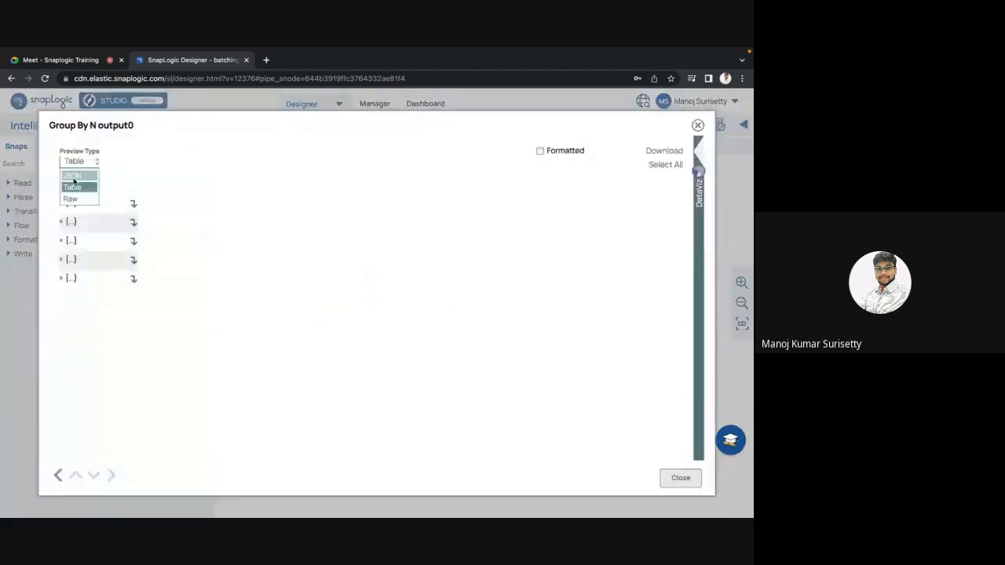
left_click(73, 178)
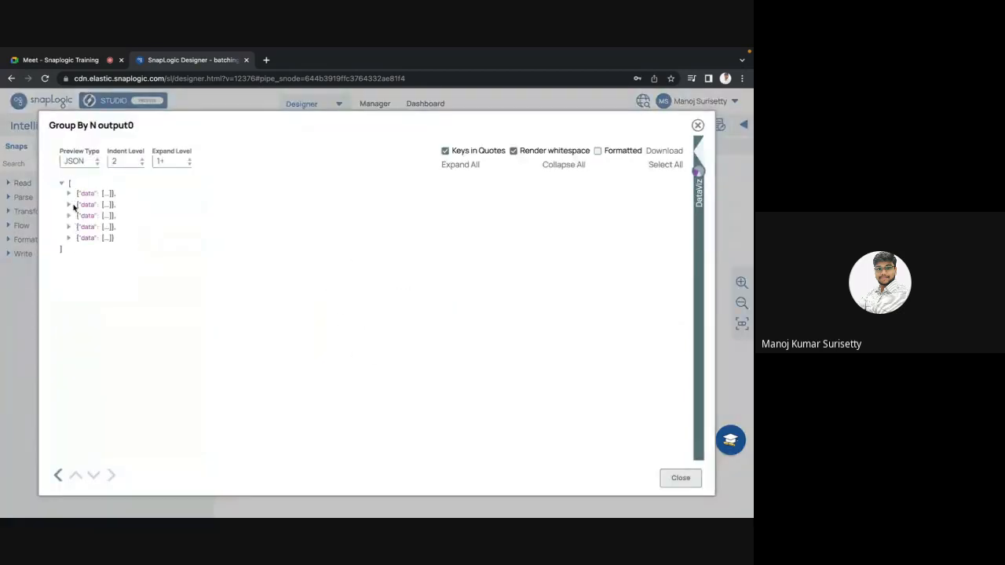
left_click(69, 195)
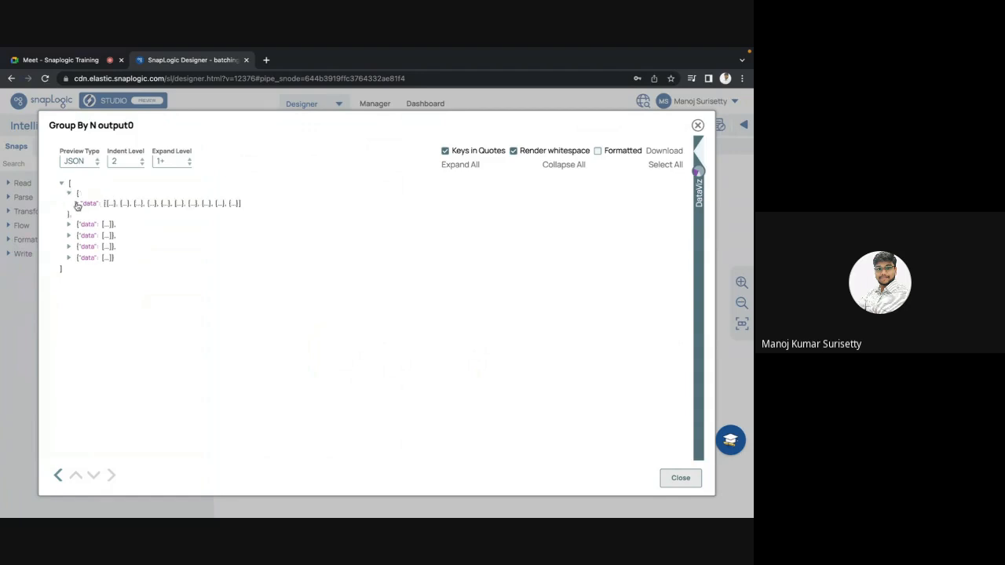
left_click(77, 204)
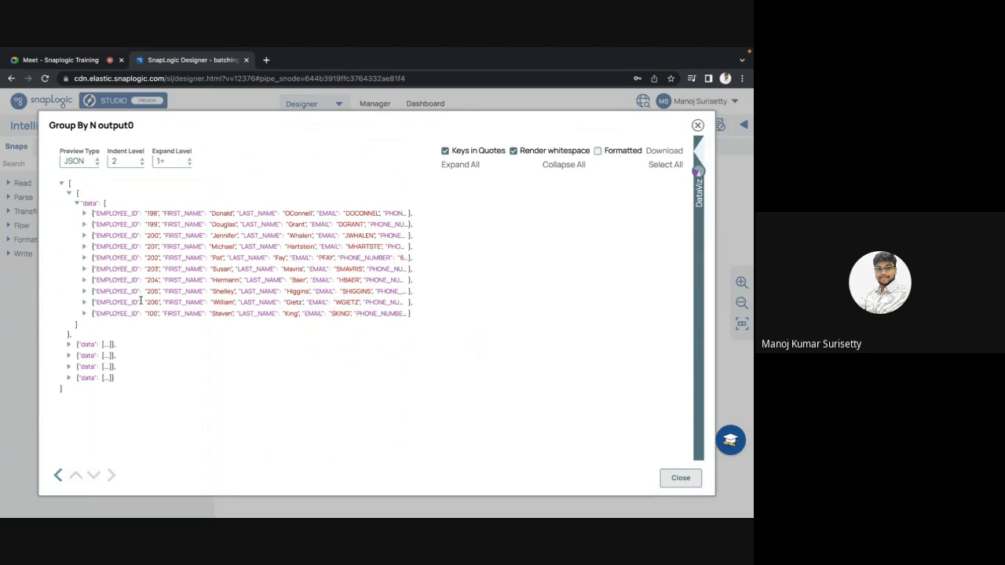
key("Escape")
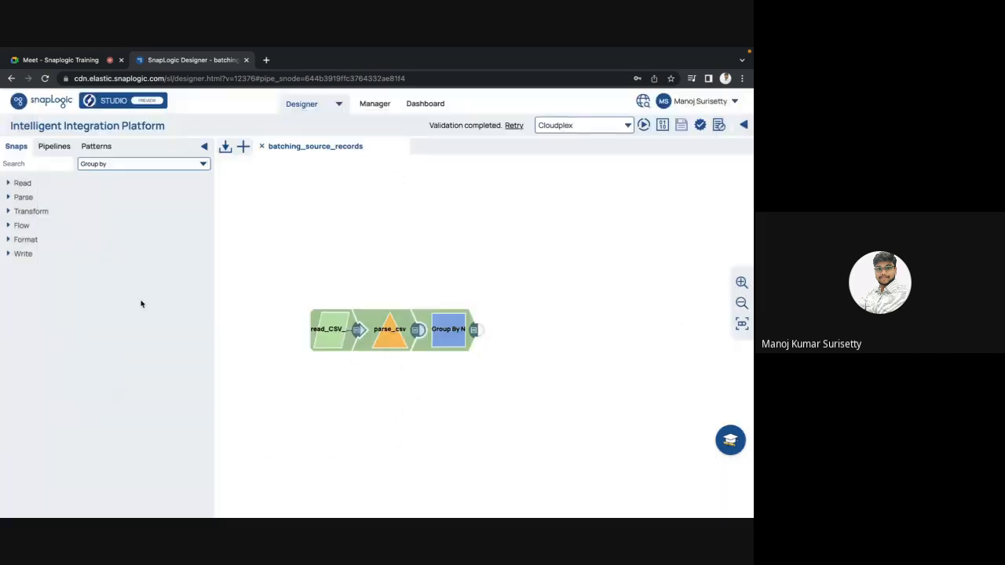
left_click(448, 329)
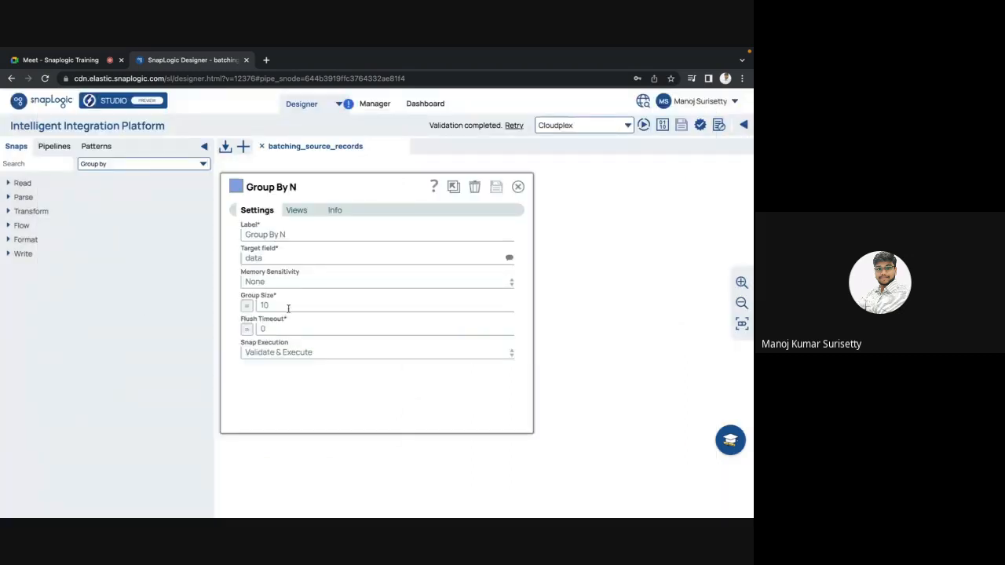
Set the Group By N snap's group size to 100 and save the change.
left_click(288, 305)
type("0")
key("Escape")
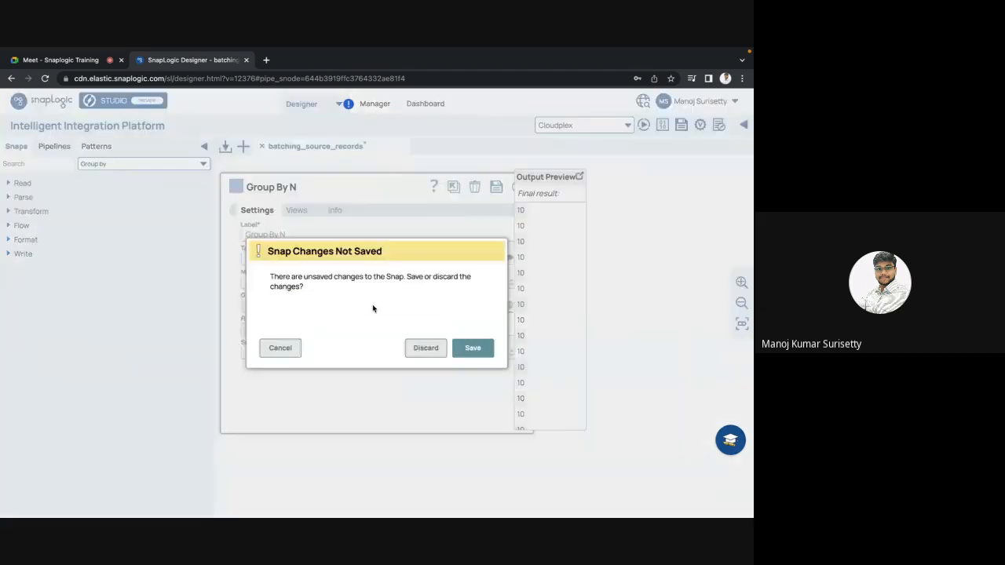
left_click(472, 348)
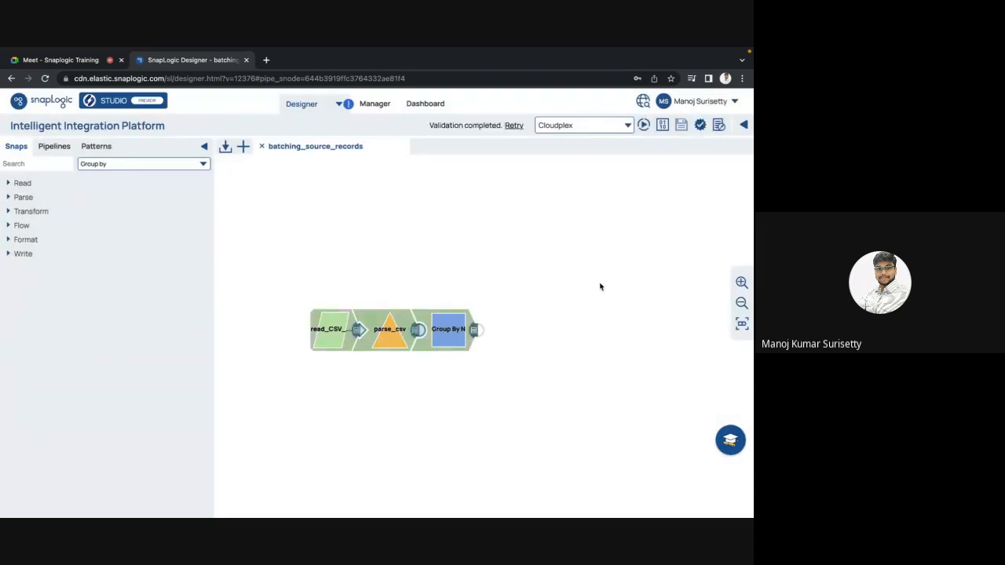
Preview the Group By N output as JSON with all levels expanded to check the records under data.
left_click(475, 330)
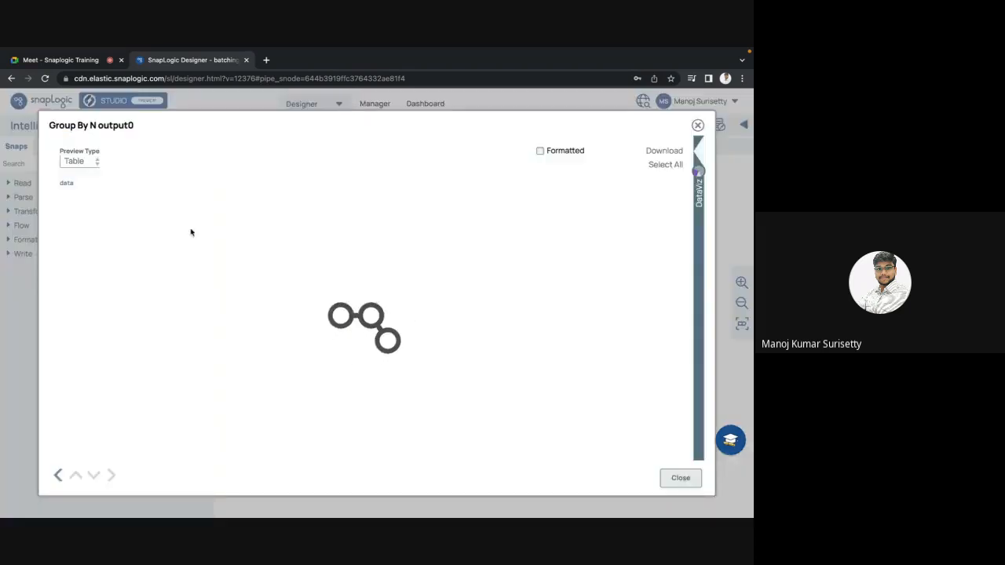
left_click(80, 161)
left_click(84, 177)
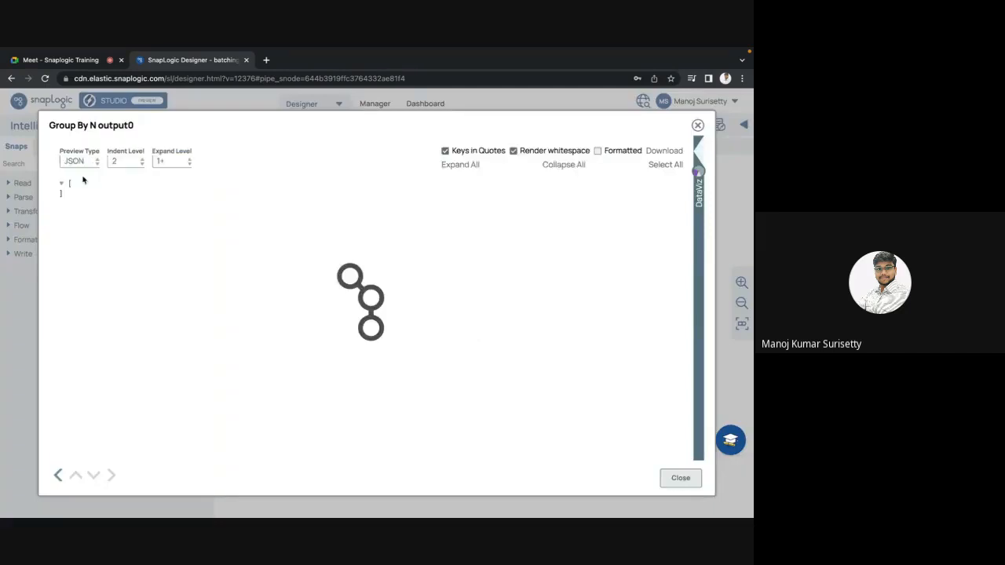
left_click(460, 164)
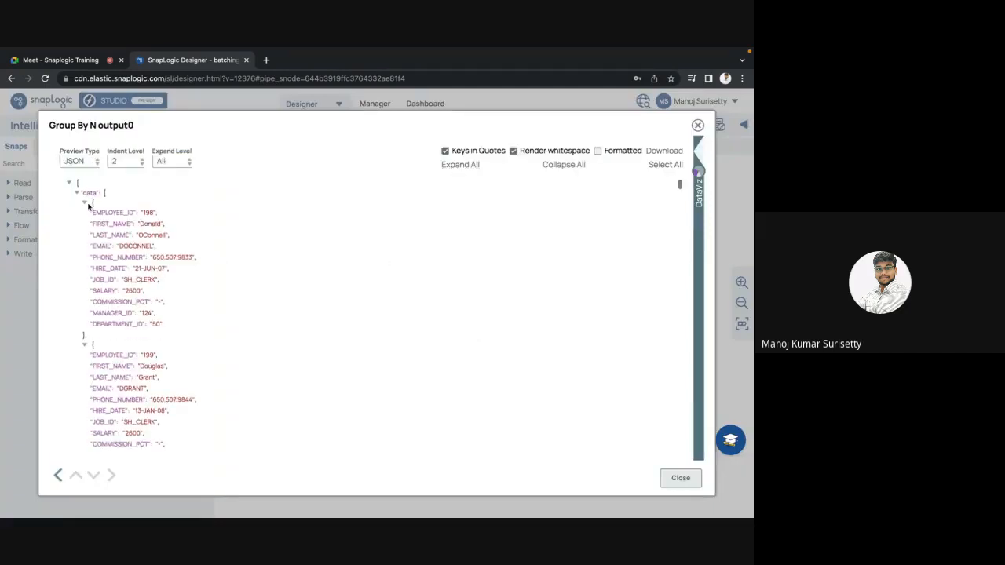
key("Escape")
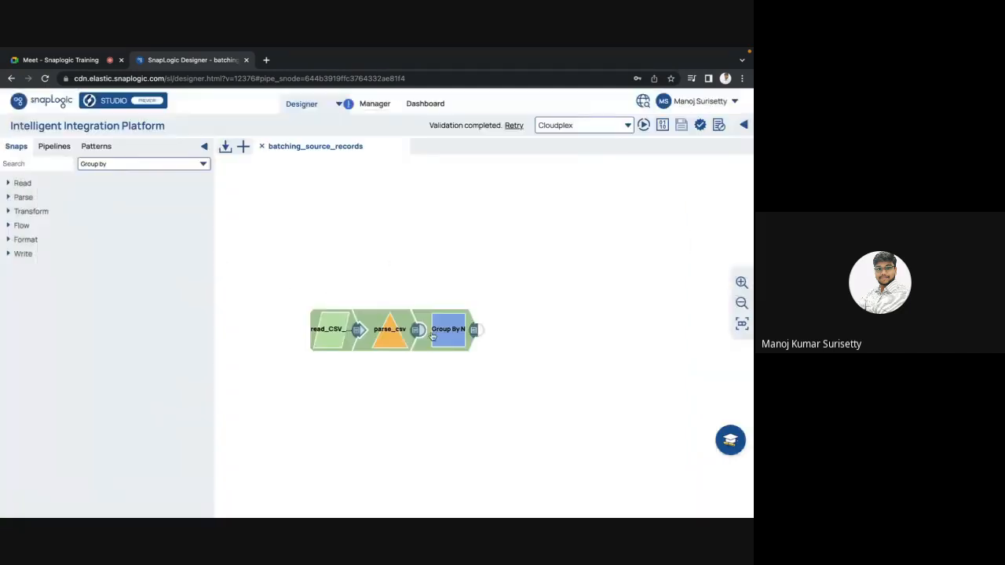
Check the parse_csv output table against the group size configured in the Group By N snap.
left_click(418, 330)
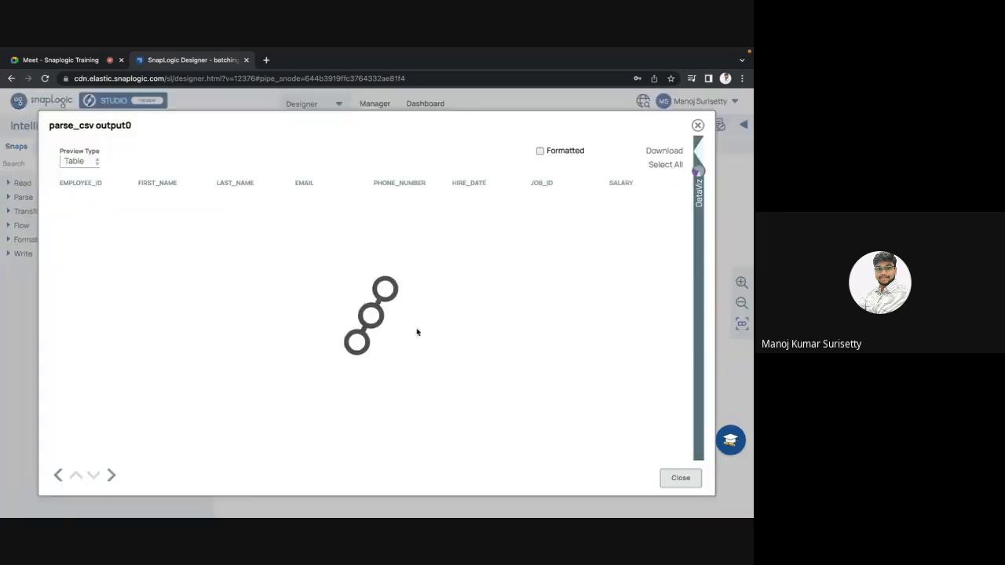
key("Escape")
left_click(438, 333)
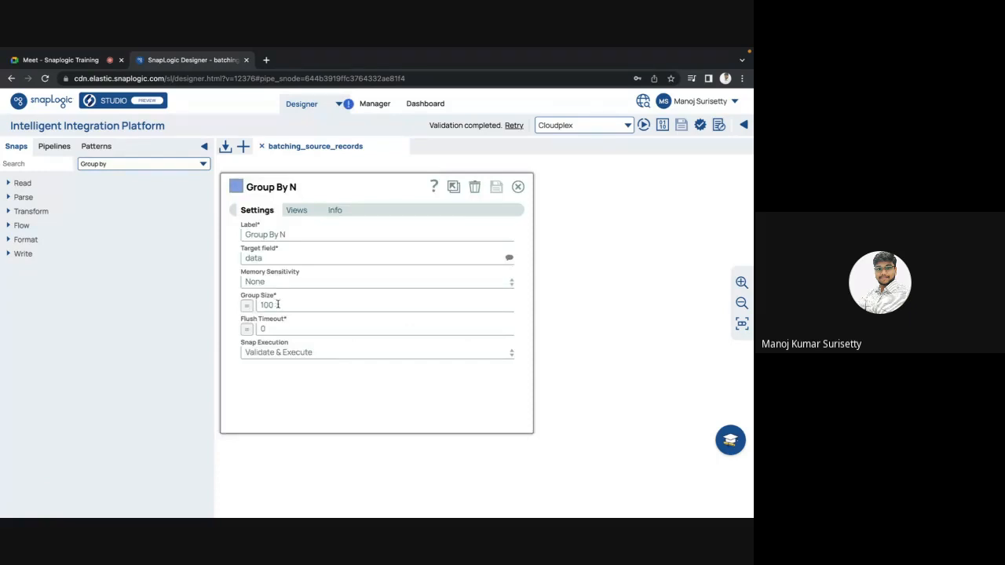
left_click_drag(278, 304, 257, 306)
key("Escape")
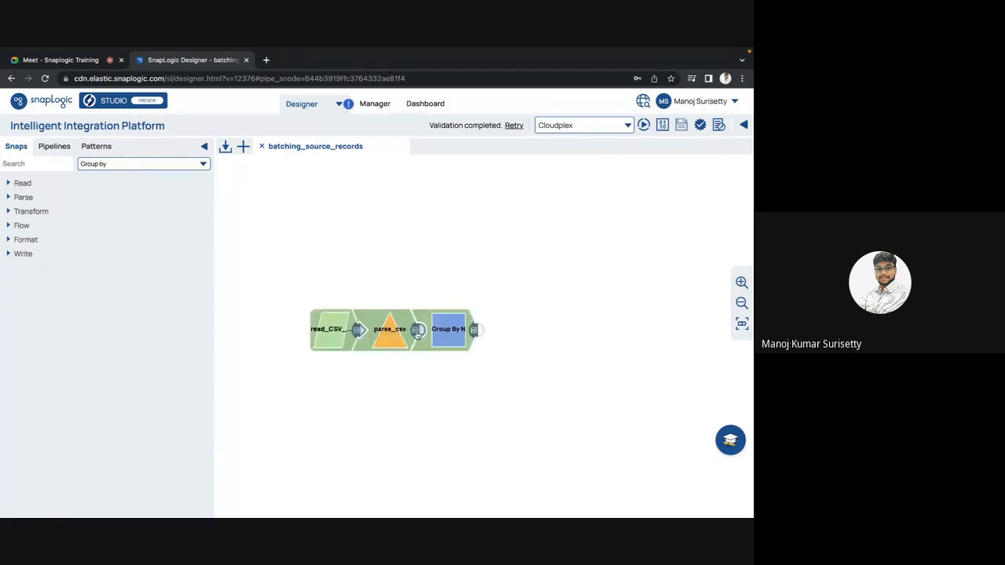
left_click(419, 331)
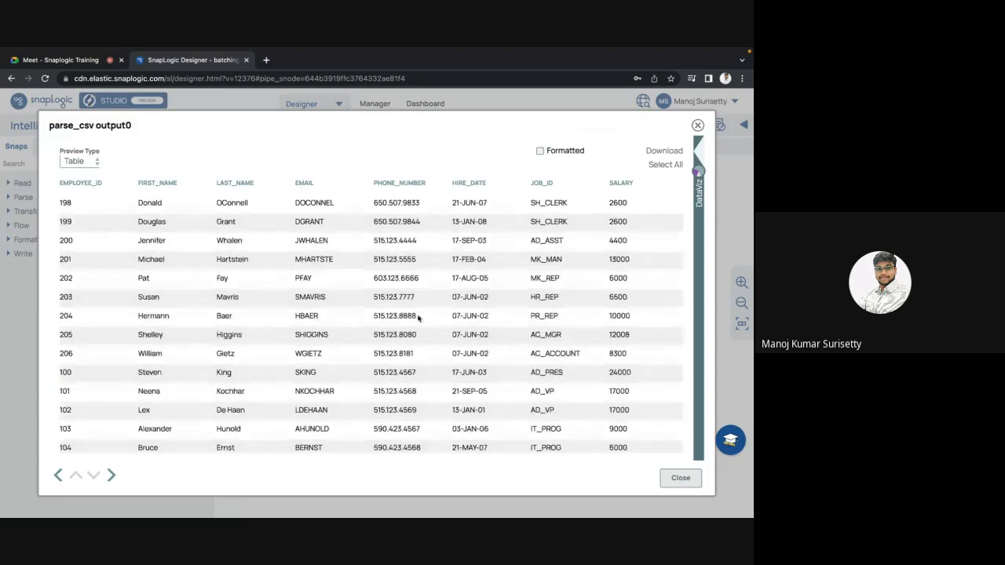
key("Escape")
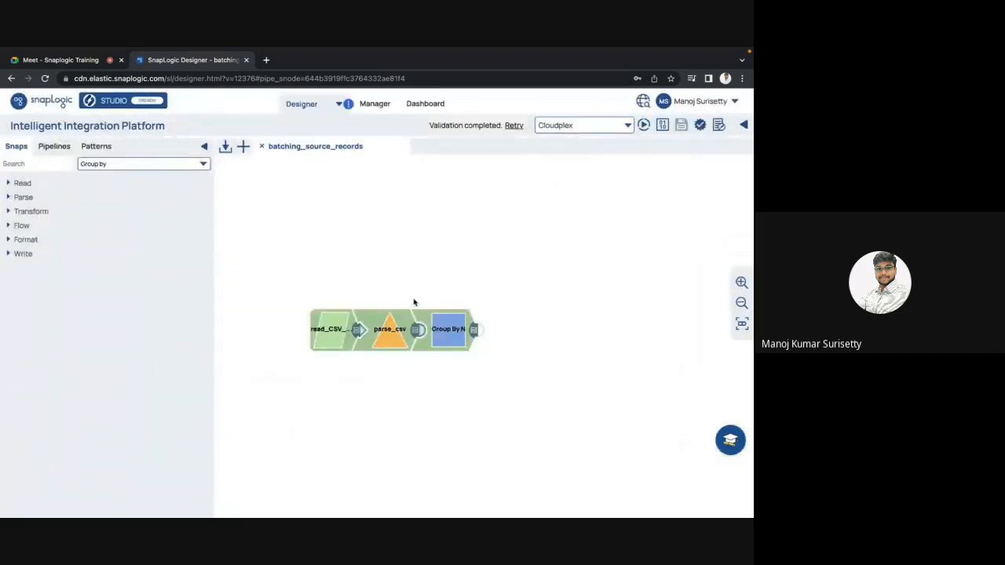
left_click(449, 346)
left_click_drag(277, 304, 252, 307)
key("Escape")
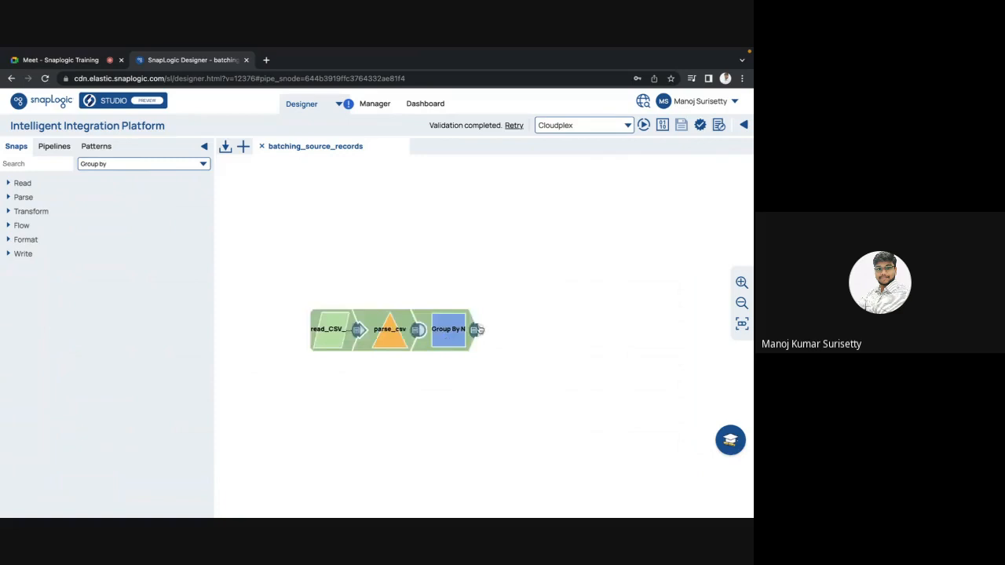
Expand the data array in the Group By N JSON output and go through its records from first to last.
left_click(476, 331)
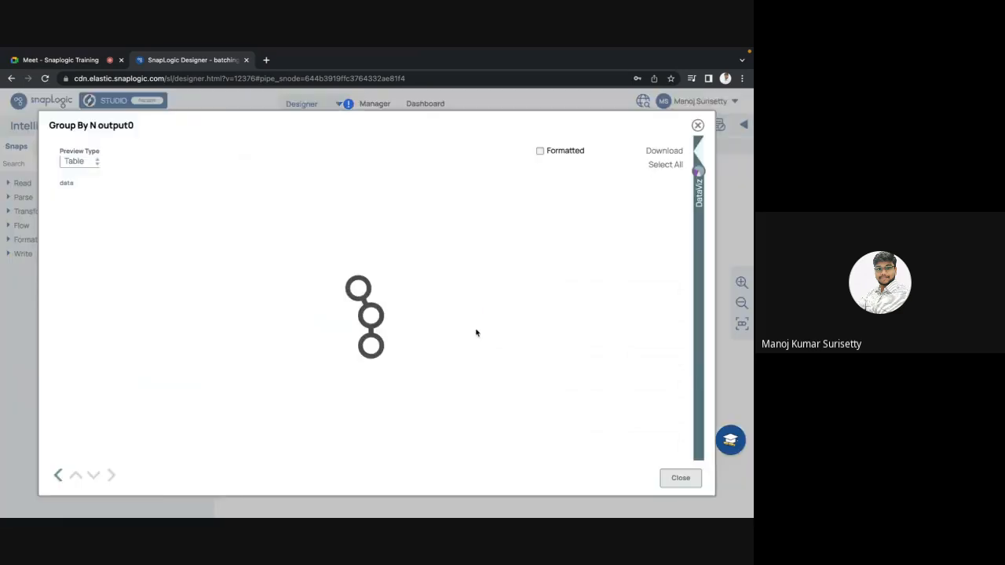
left_click(76, 161)
left_click(72, 175)
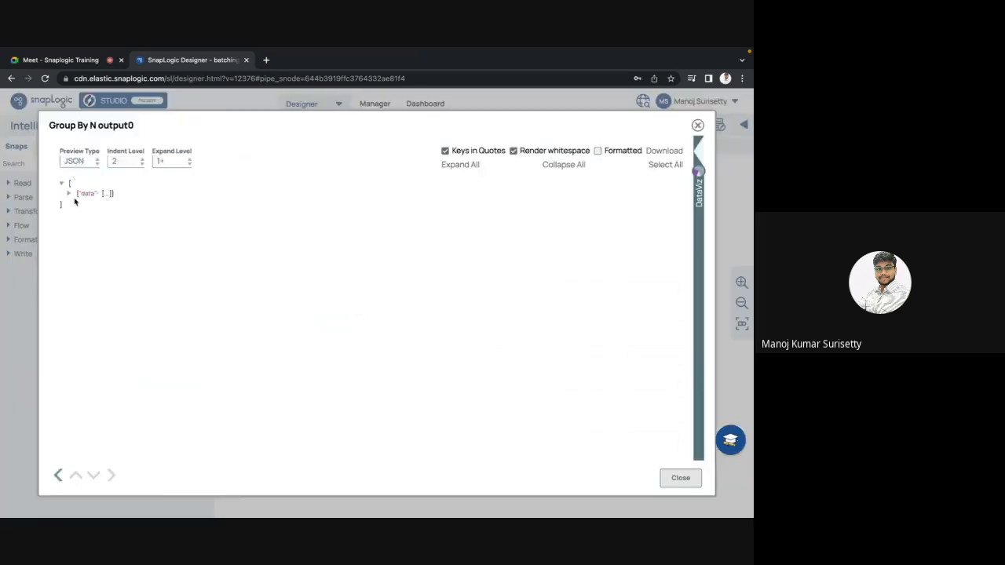
left_click(69, 194)
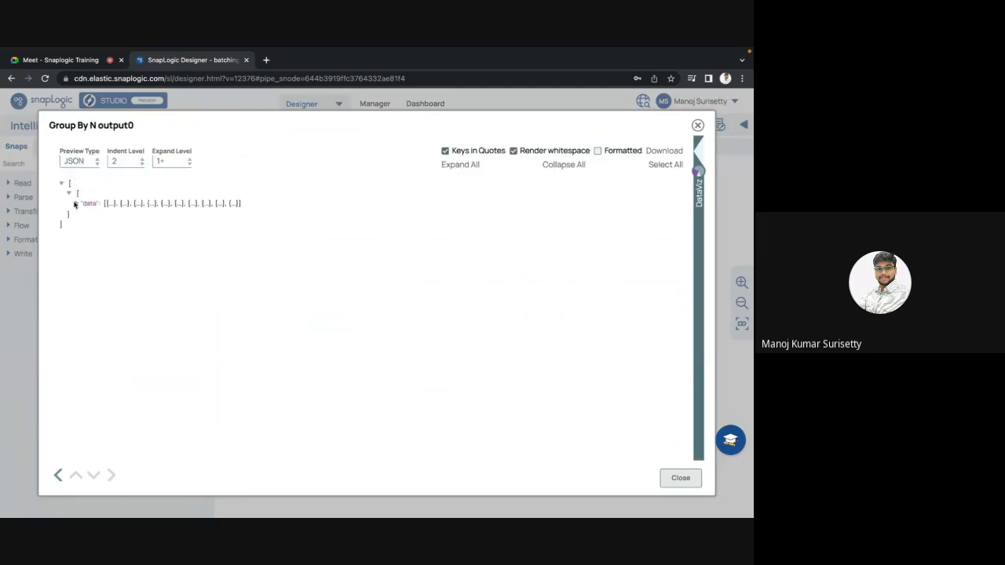
left_click(76, 204)
scroll(134, 314, "down", 5)
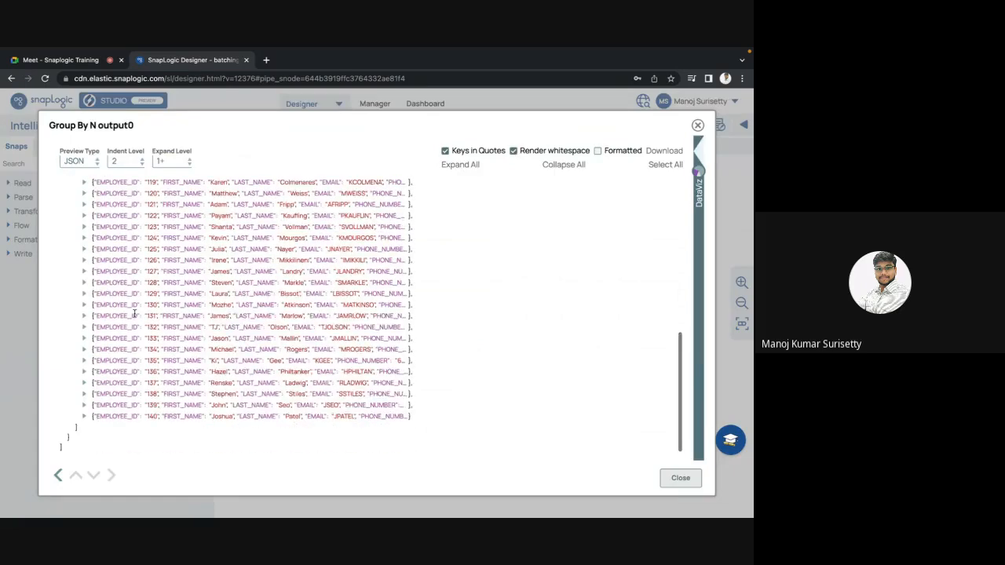
scroll(134, 315, "up", 10)
scroll(145, 279, "down", 10)
scroll(145, 280, "up", 1)
key("Escape")
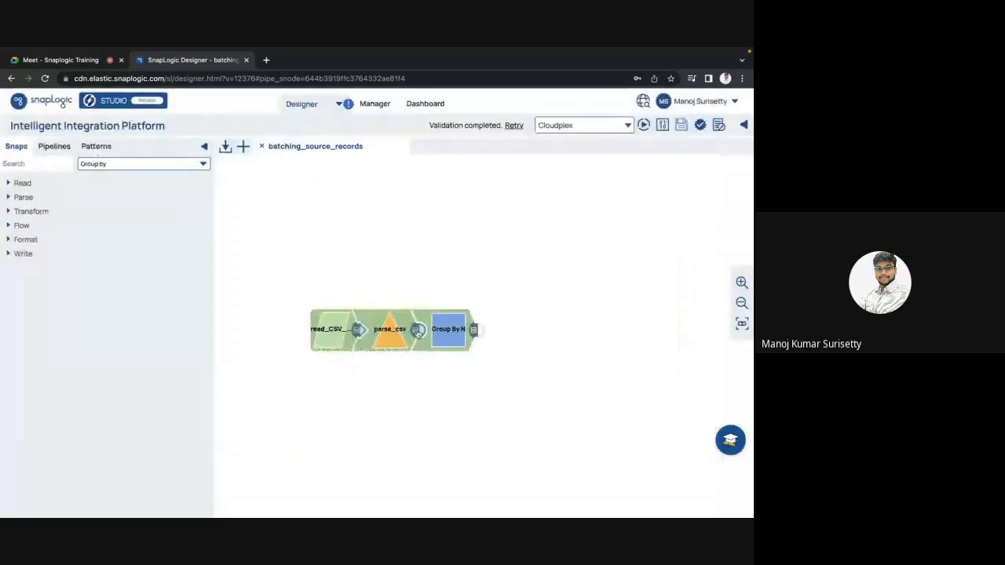
Look through the parse_csv output records in the table preview, and switch the preview to JSON.
left_click(418, 330)
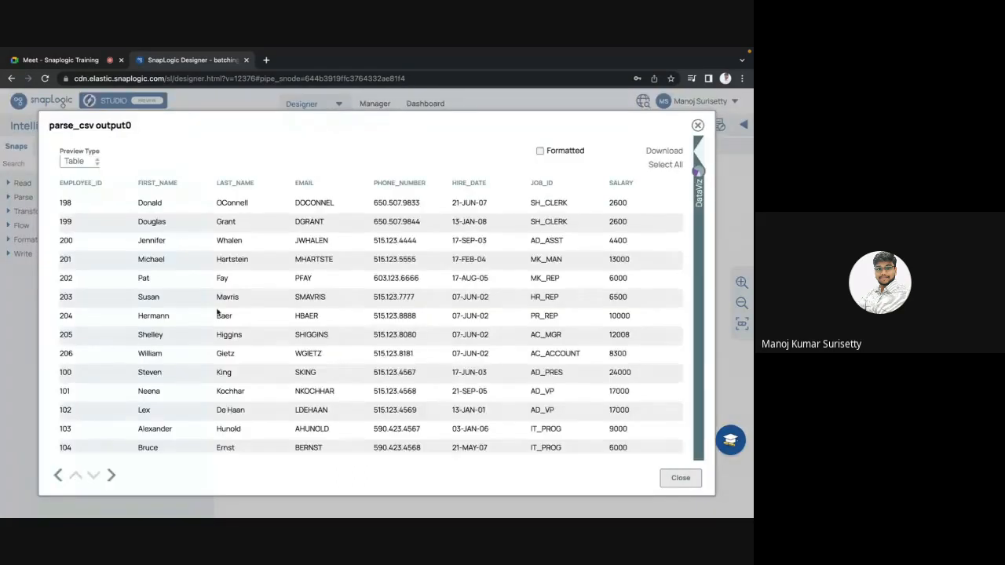
scroll(218, 313, "down", 8)
left_click(79, 161)
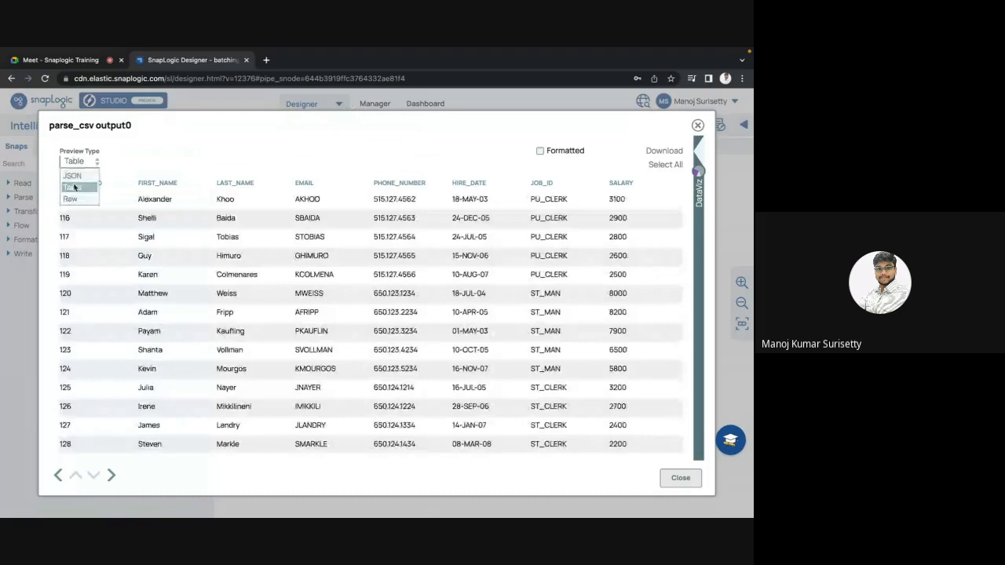
left_click(72, 176)
key("Escape")
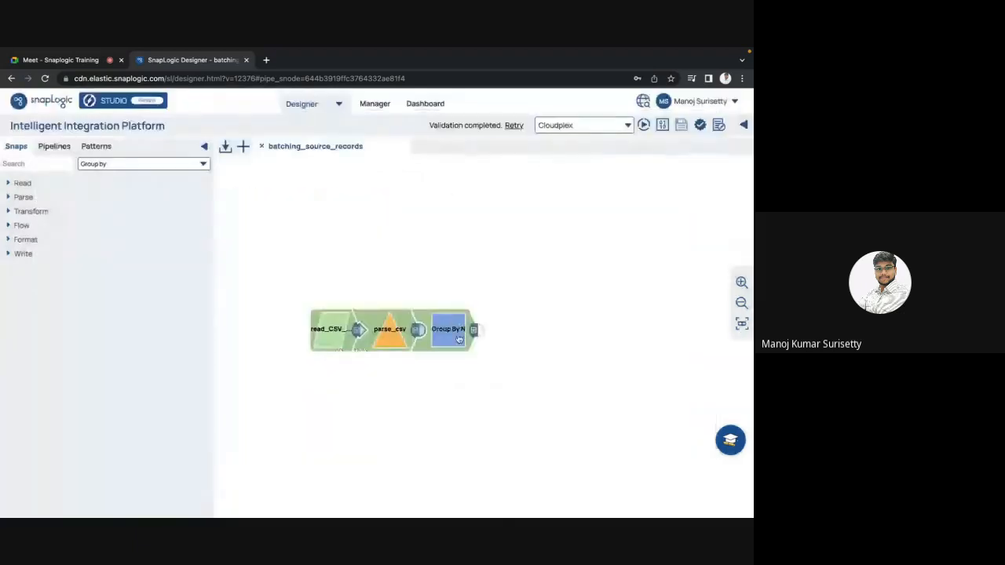
Review the Group By N snap's group size setting and its output preview again.
left_click(459, 339)
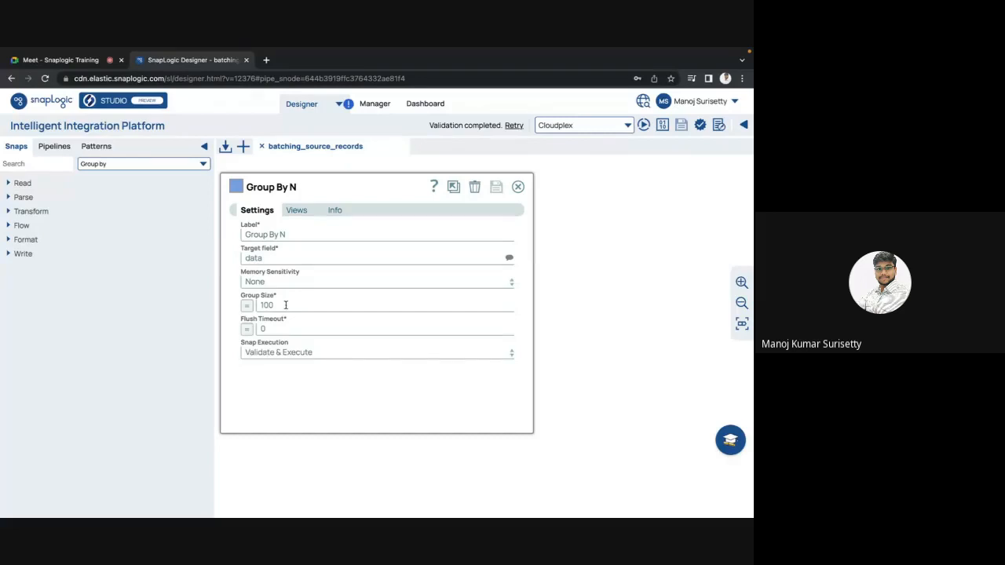
key("Escape")
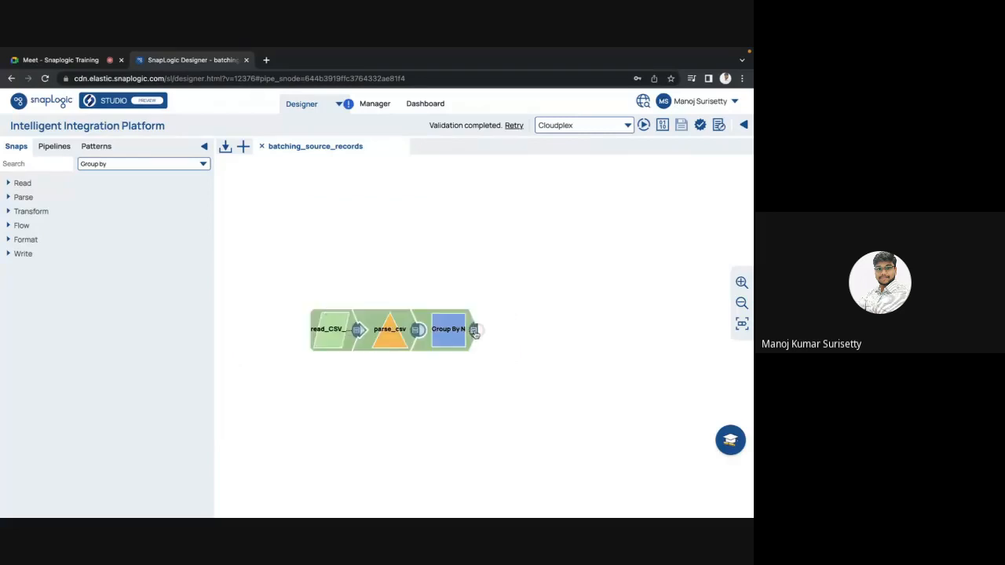
left_click(475, 330)
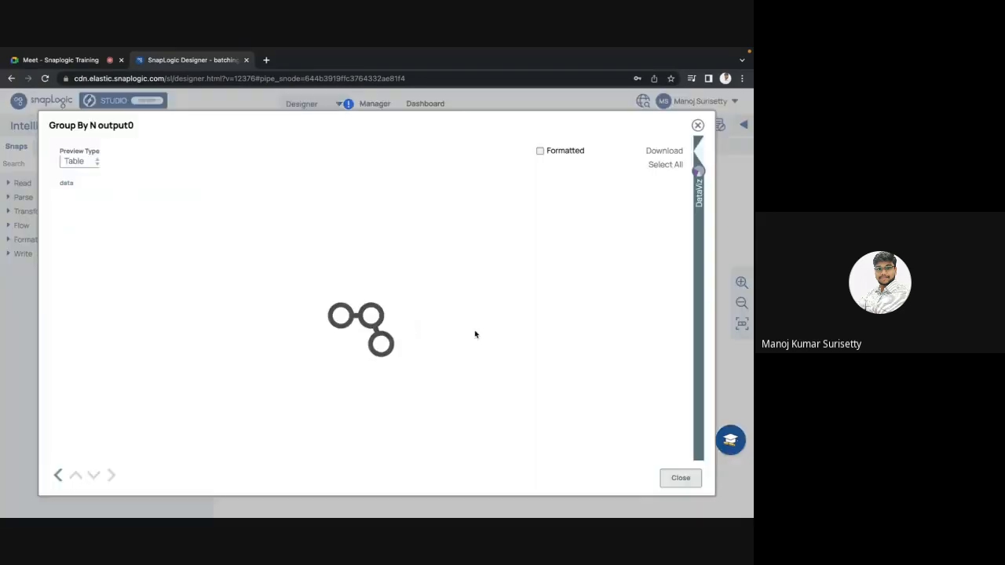
key("Escape")
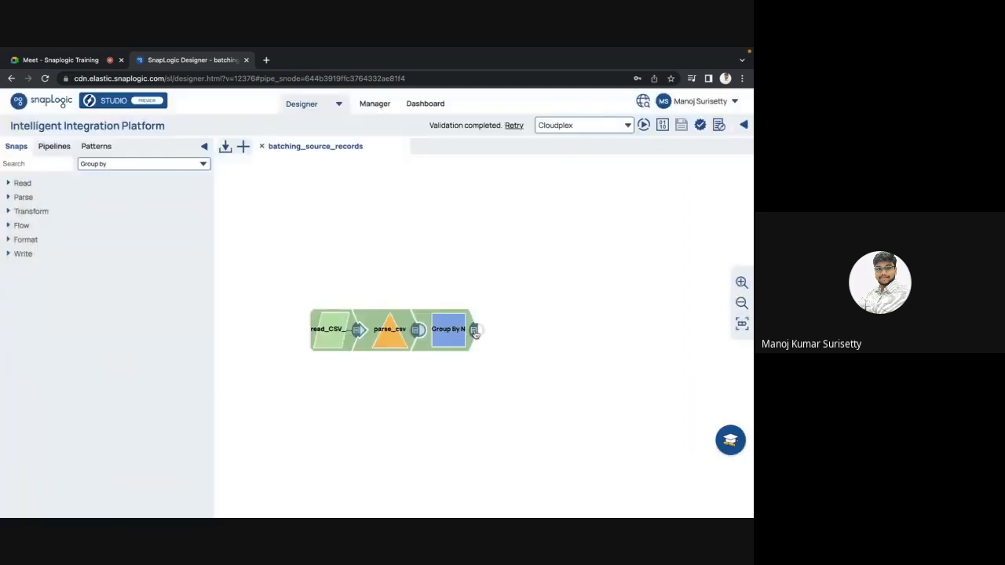
left_click(452, 330)
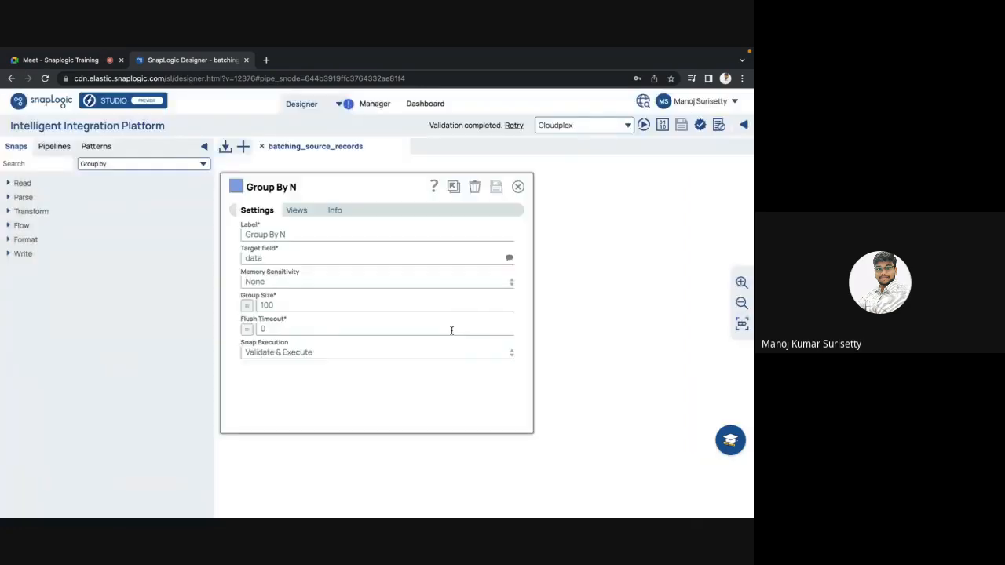
key("Escape")
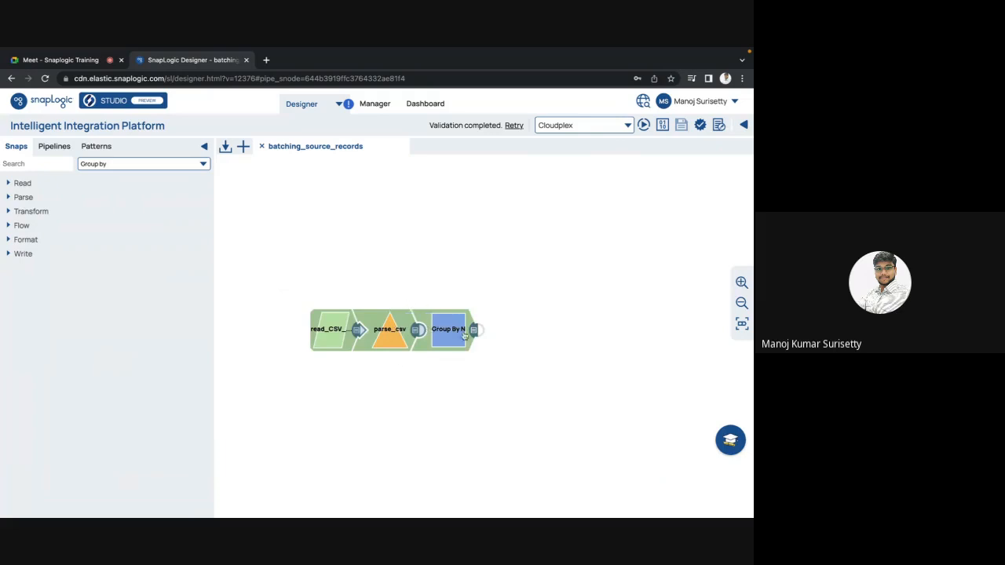
left_click(462, 335)
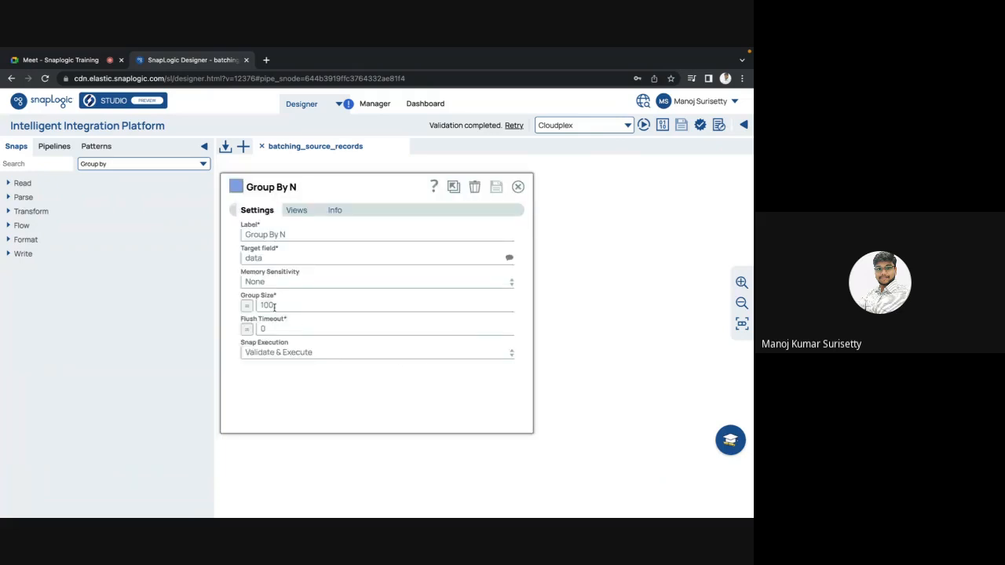
key("Escape")
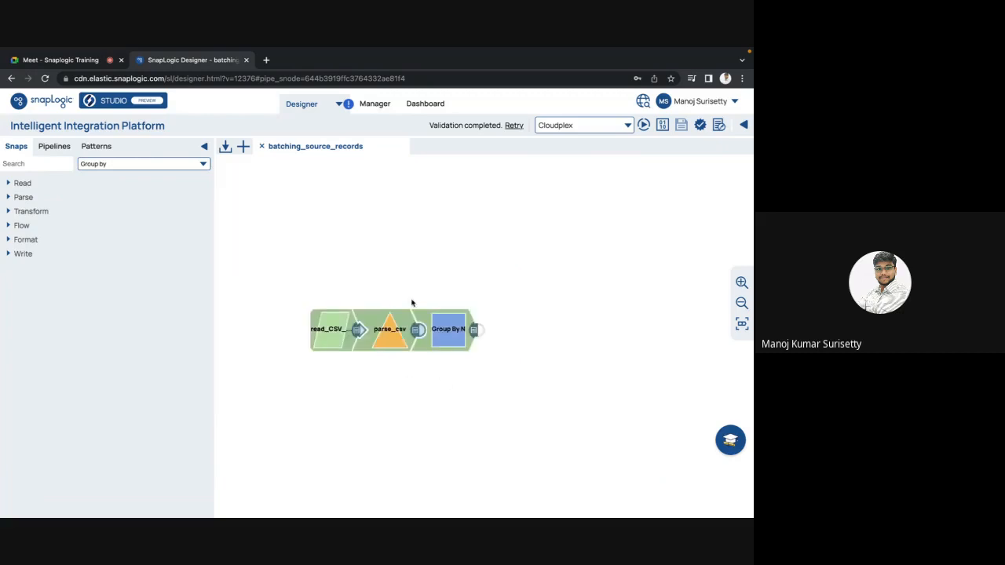
left_click(453, 336)
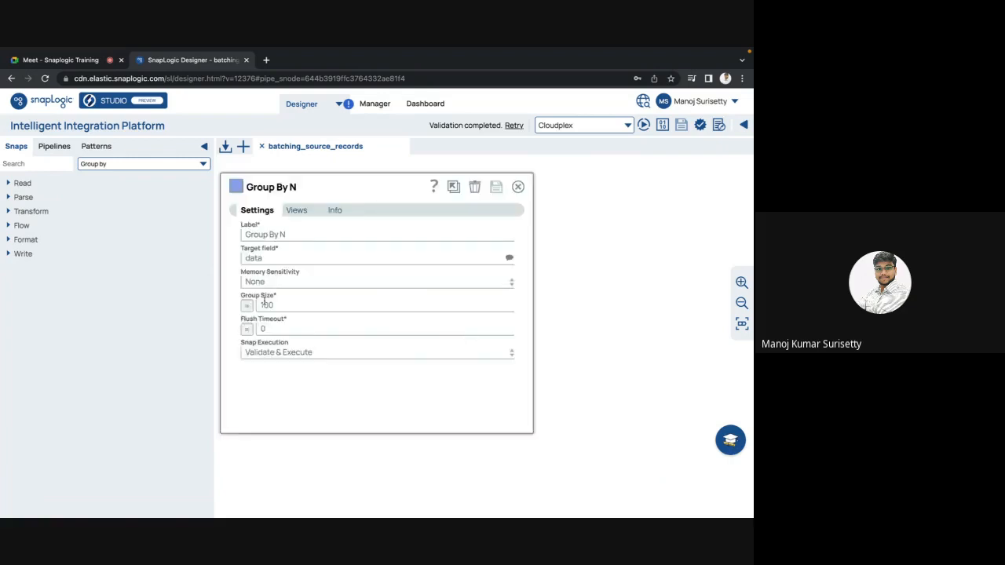
key("Escape")
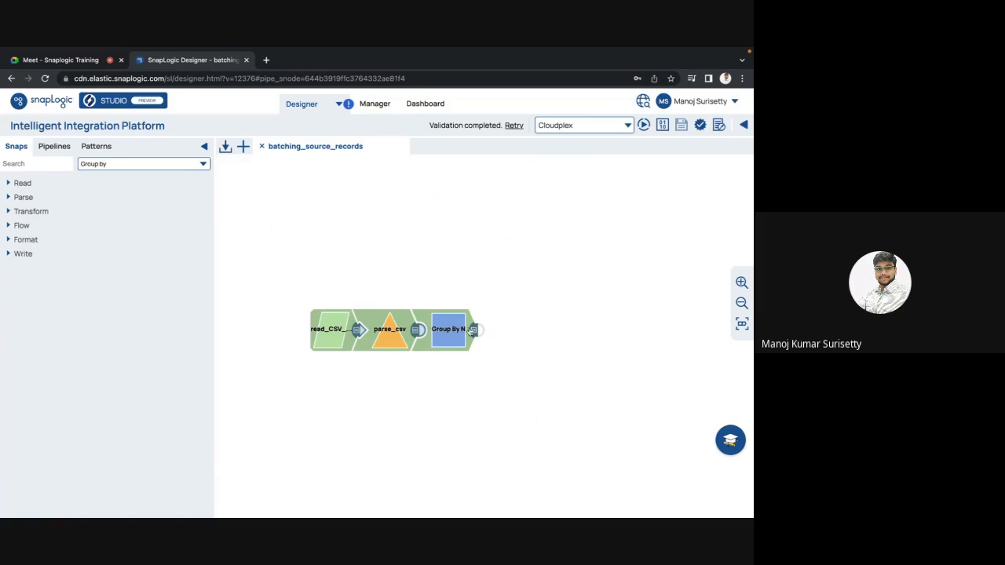
Set the Group By N snap's group size to 0, save the change and validate the pipeline.
left_click(444, 336)
left_click(274, 306)
left_click_drag(275, 307, 238, 309)
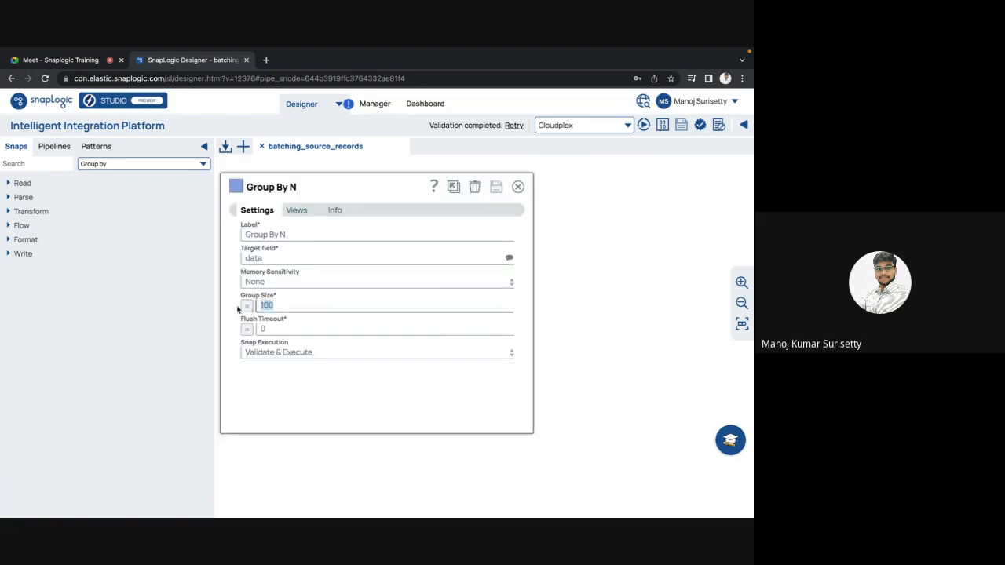
key("BackSpace")
type("0")
key("Escape")
left_click(468, 351)
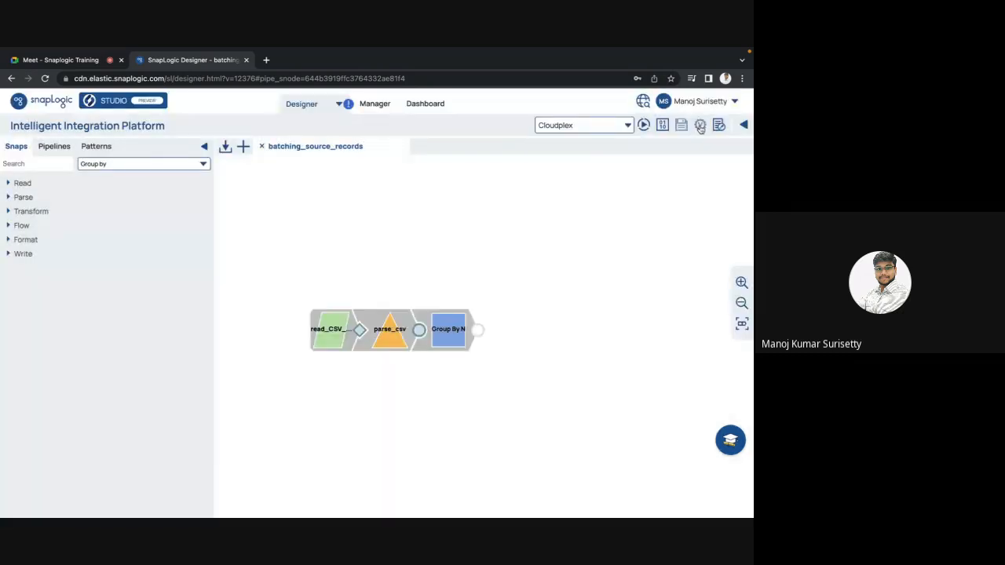
left_click(700, 126)
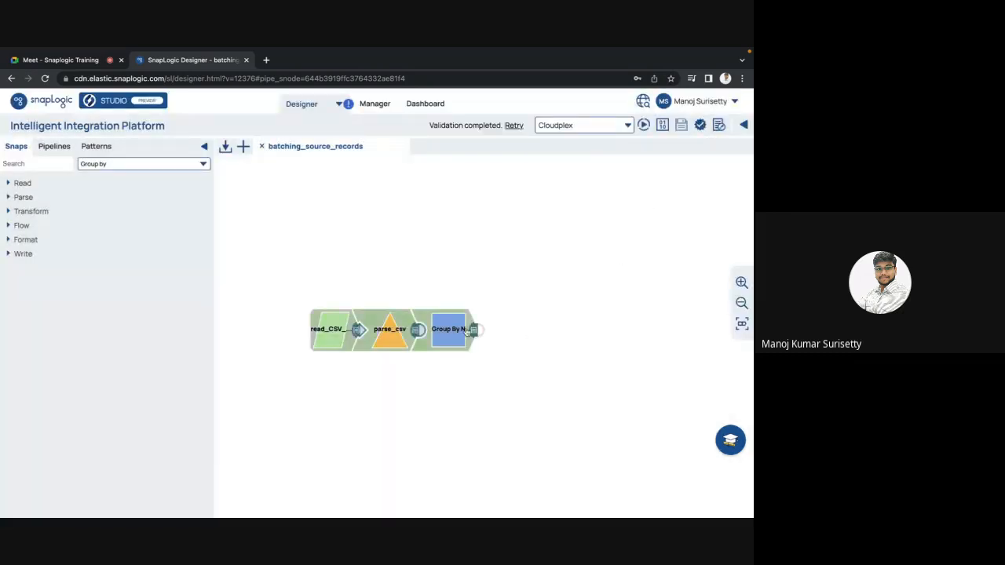
Preview the Group By N output as JSON, expand everything and go through the records to the last one.
left_click(474, 329)
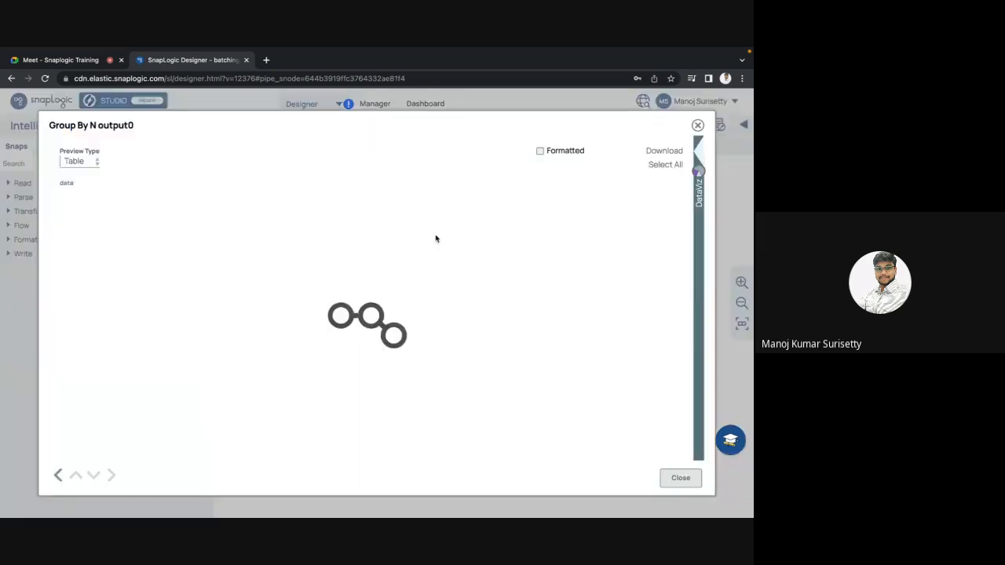
left_click(82, 162)
left_click(79, 176)
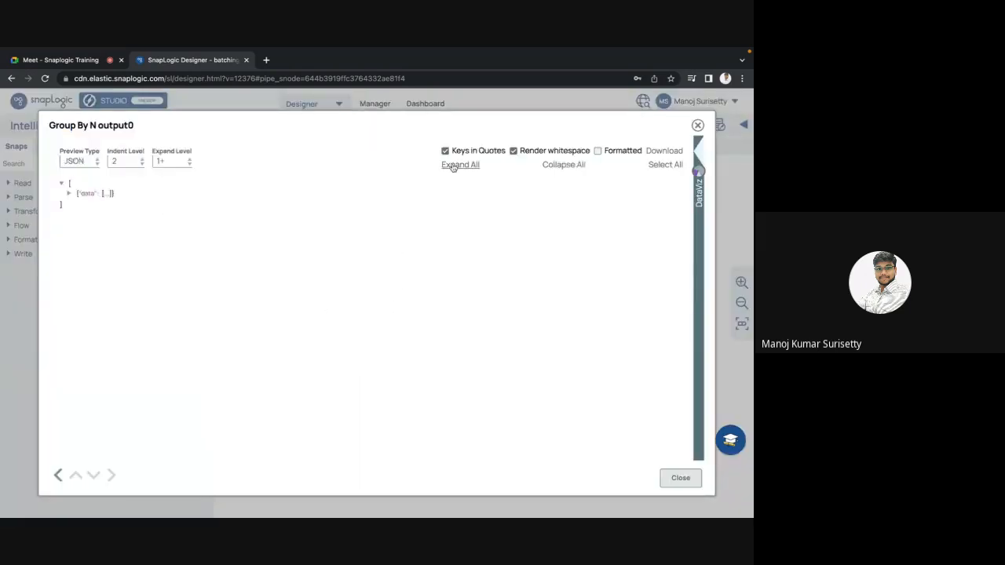
left_click(457, 166)
scroll(238, 366, "down", 10)
scroll(238, 366, "down", 20)
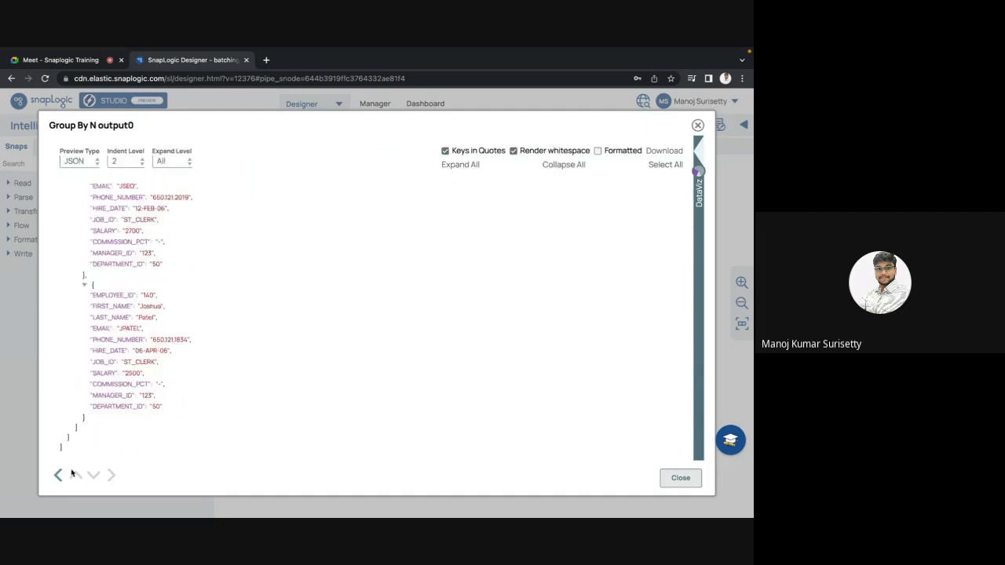
key("Escape")
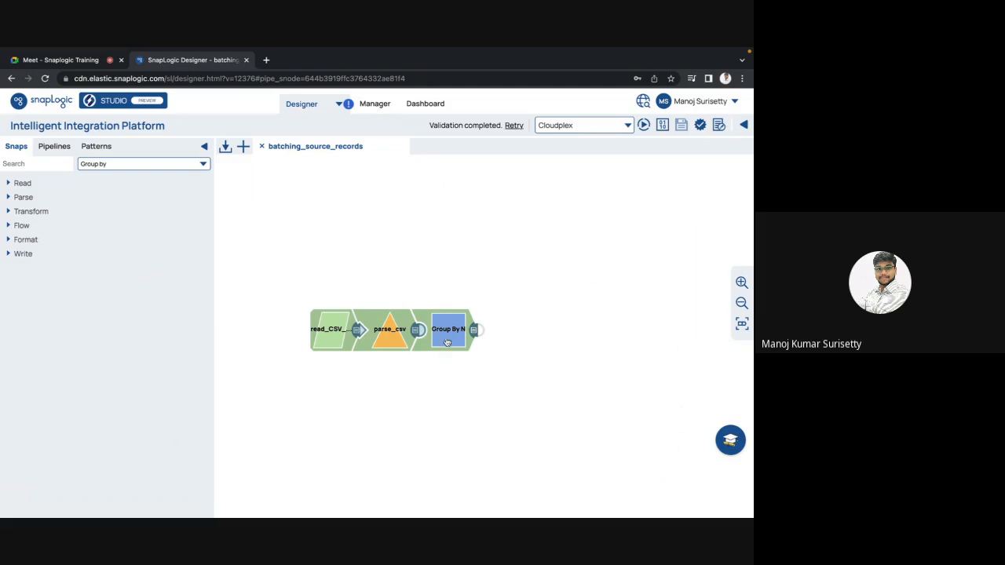
Set the Group By N snap's group size to 20, save the change and validate the pipeline.
left_click(446, 344)
key("Escape")
left_click(449, 324)
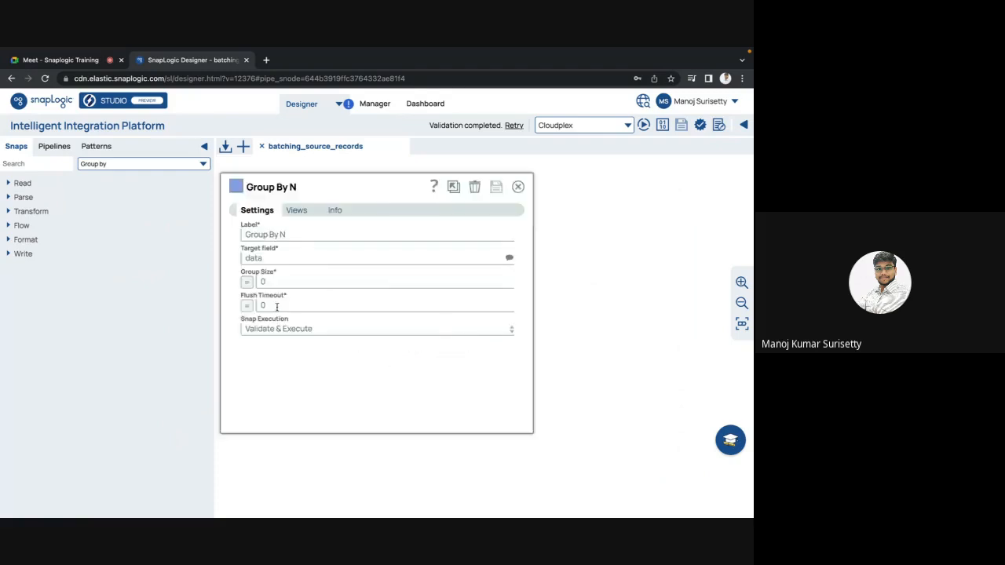
left_click(270, 281)
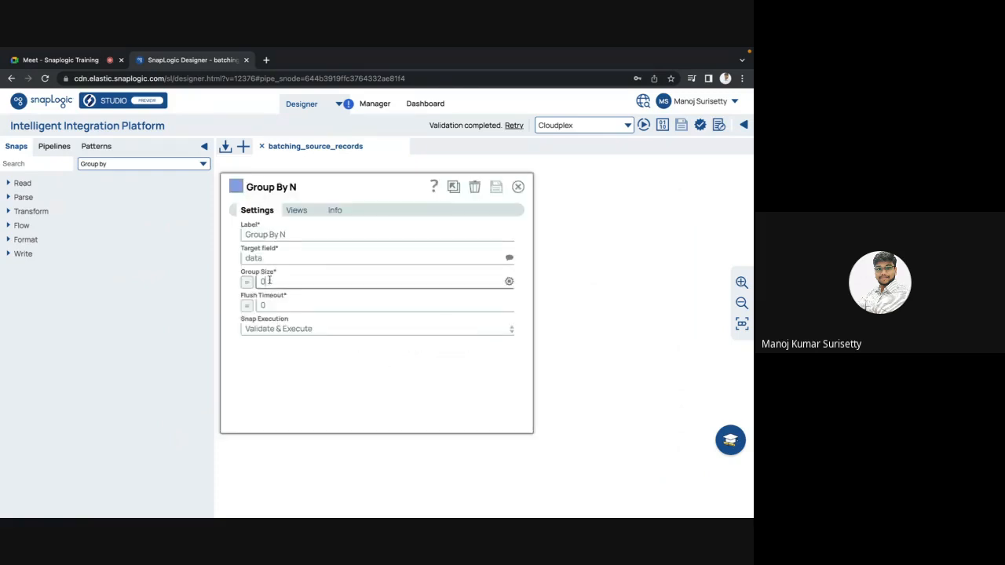
type("2")
left_click(497, 189)
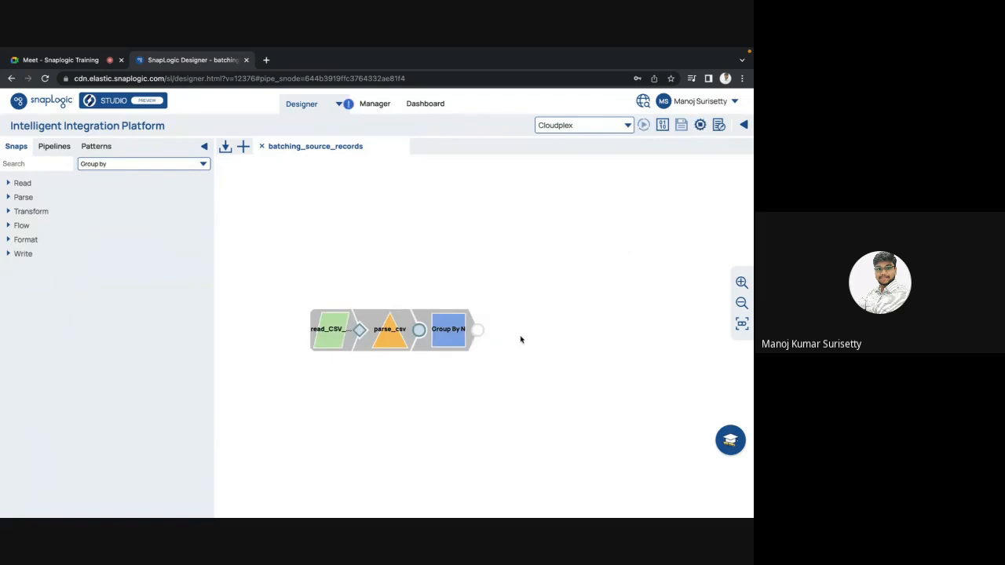
Preview the Group By N output as JSON and expand the first data group to look through its records.
left_click(474, 330)
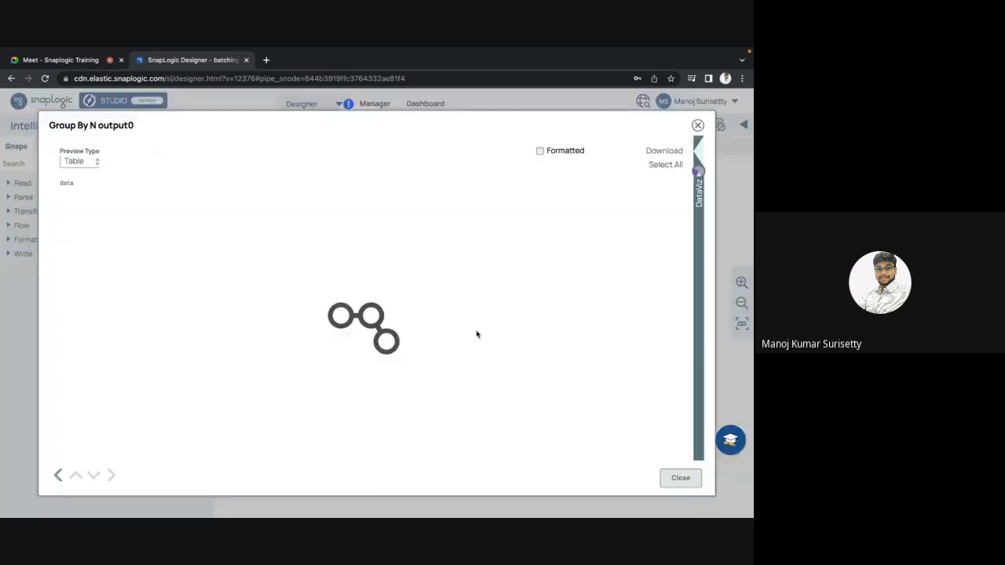
left_click(79, 161)
left_click(79, 178)
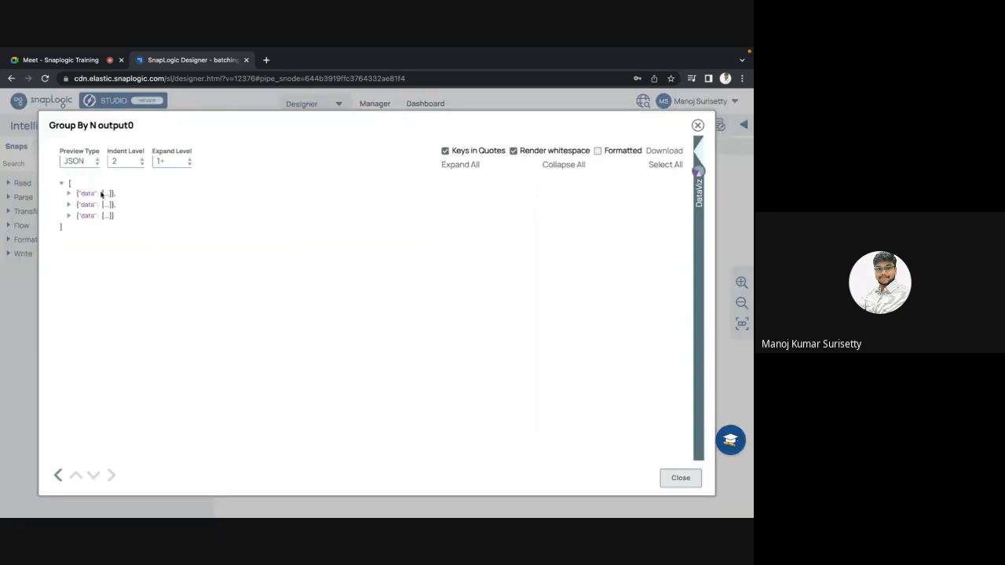
left_click(69, 193)
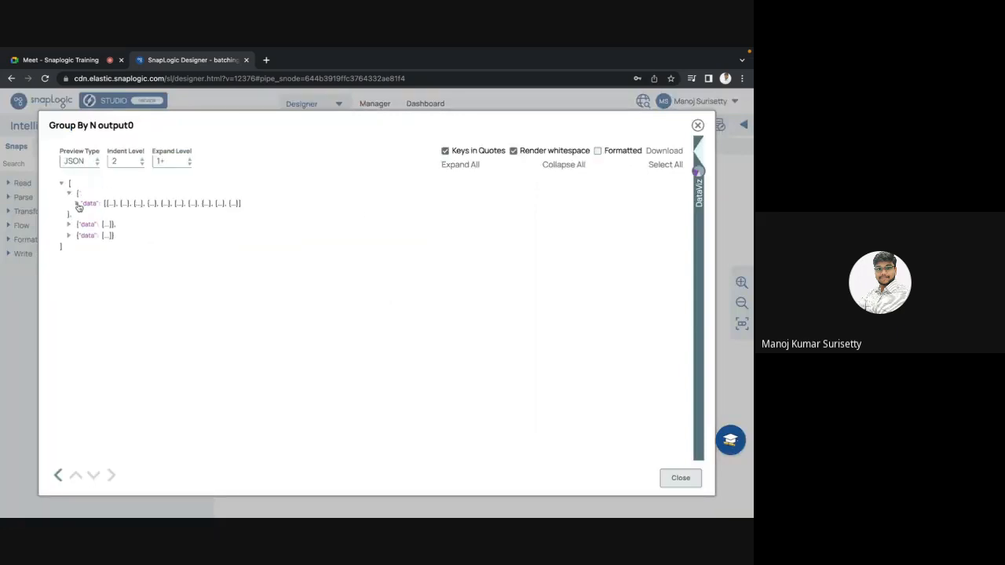
left_click(77, 203)
scroll(197, 299, "down", 1)
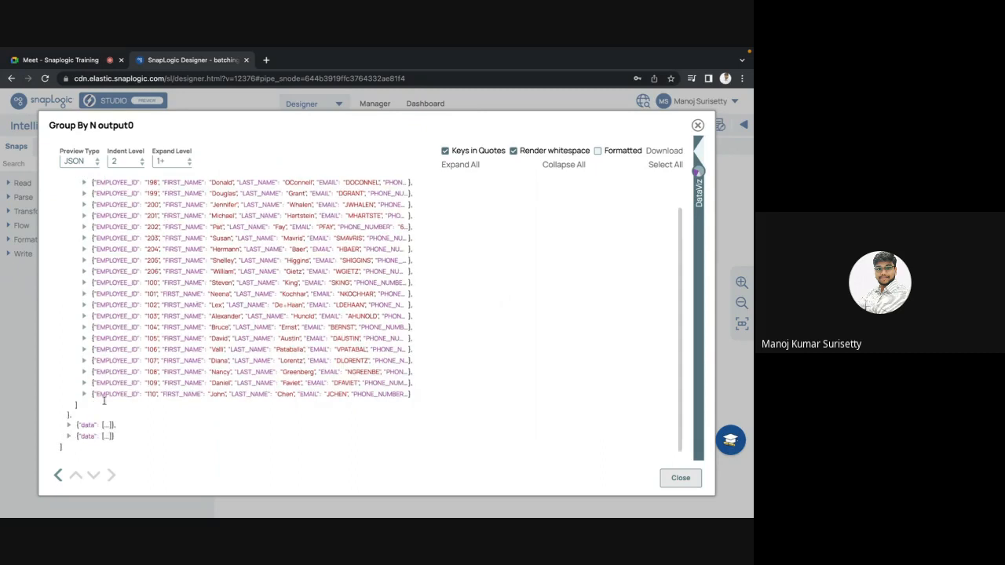
Expand the second data group in the JSON output and compare its records with those of the first group.
left_click(68, 425)
scroll(192, 380, "down", 1)
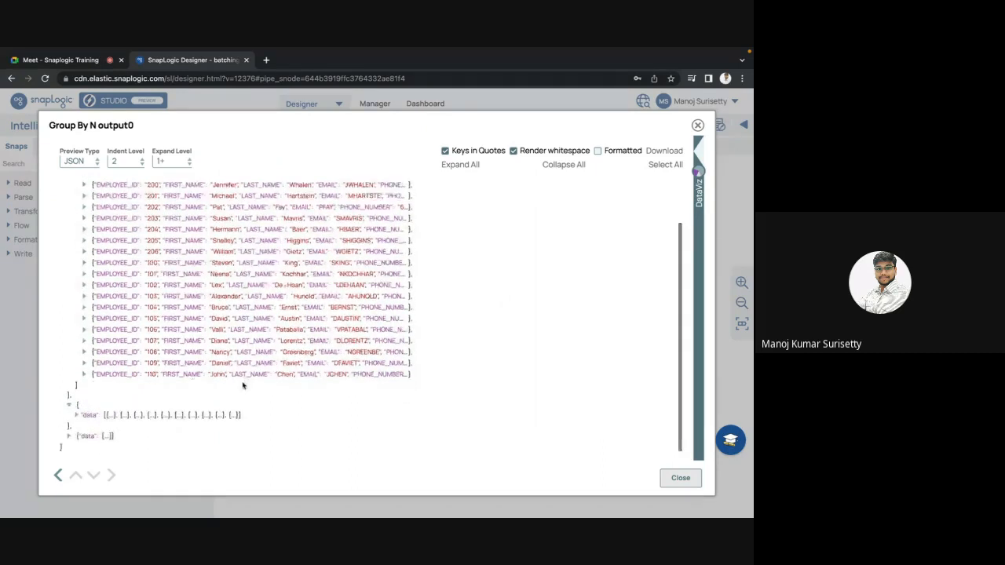
left_click(76, 415)
scroll(157, 374, "down", 5)
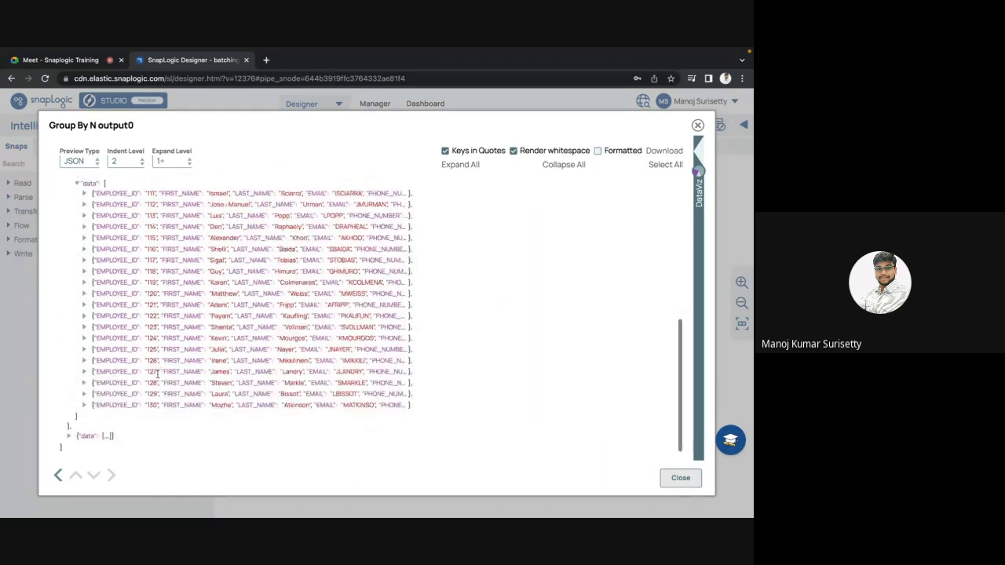
scroll(273, 391, "up", 20)
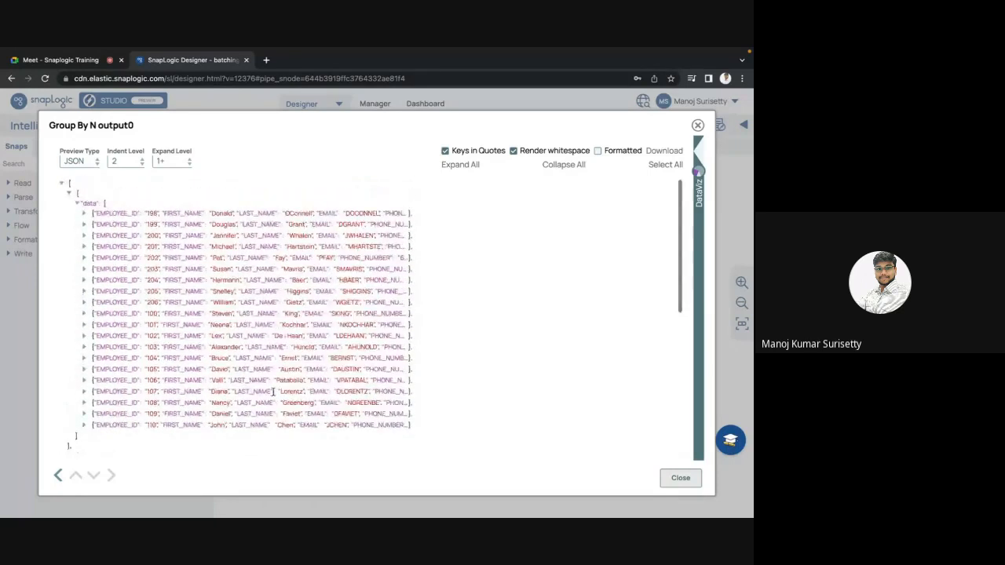
scroll(273, 391, "down", 3)
scroll(273, 391, "up", 3)
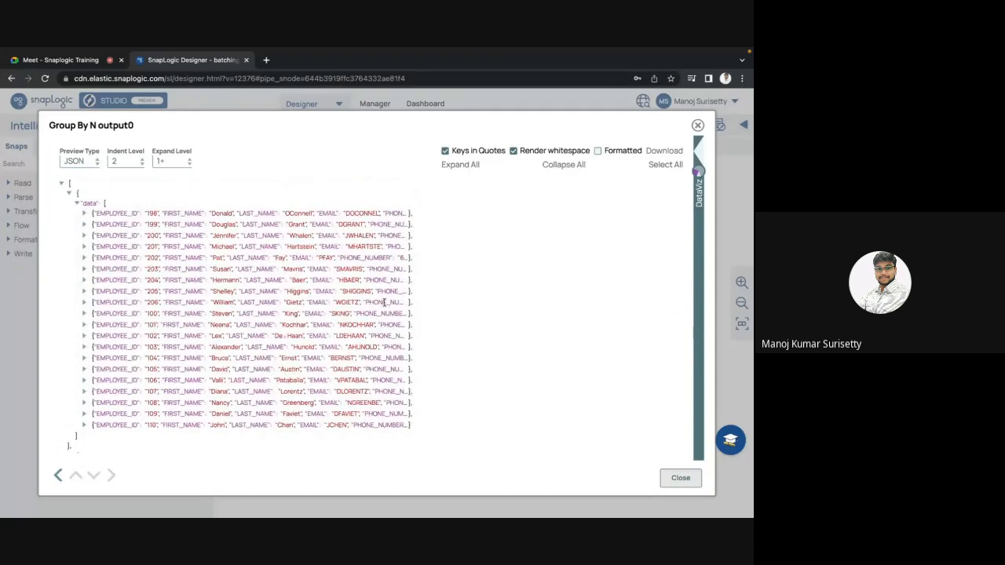
scroll(330, 237, "down", 3)
scroll(397, 251, "down", 1)
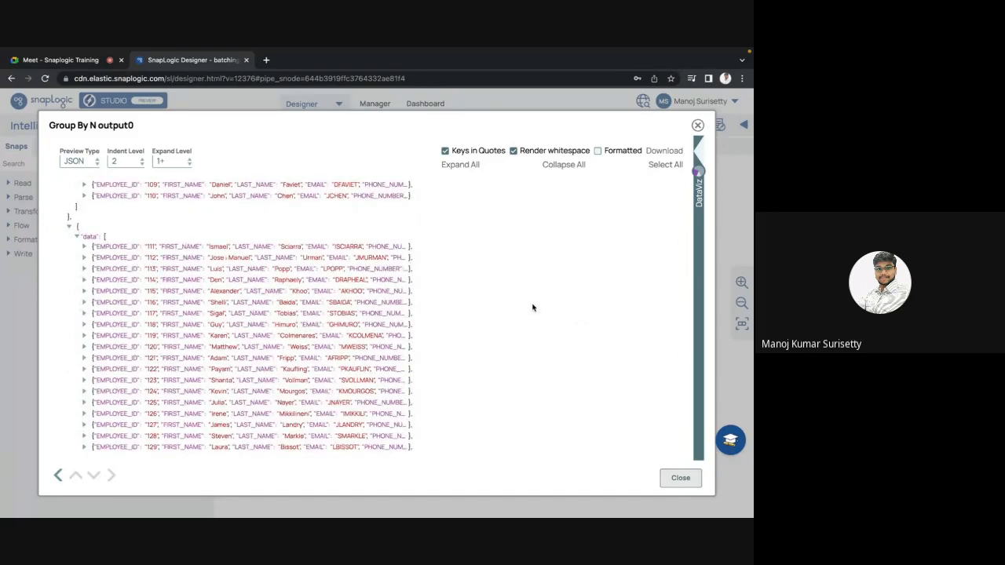
scroll(479, 291, "down", 2)
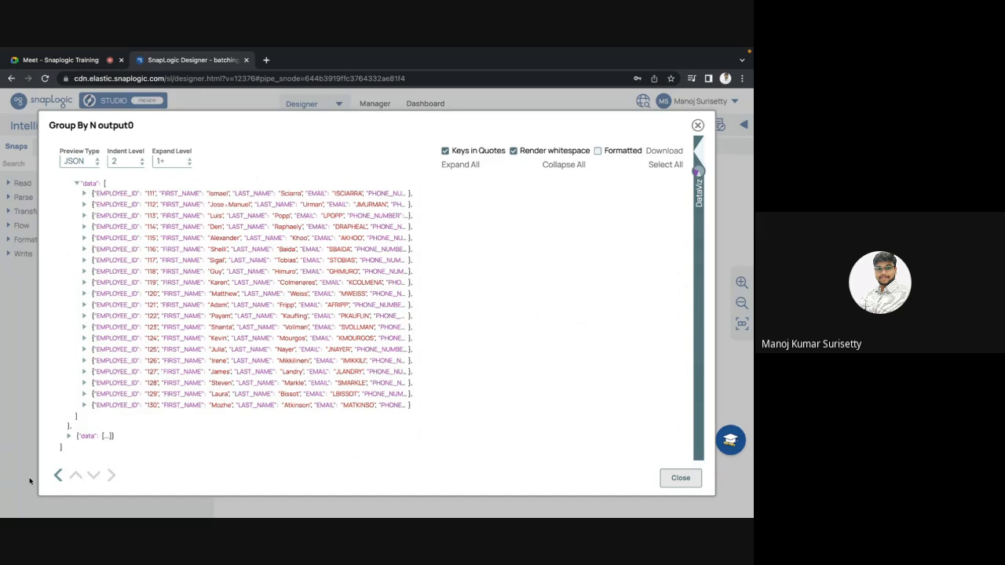
Expand the third data group, look through its records to the last one and close the output preview.
left_click(69, 436)
scroll(140, 404, "down", 1)
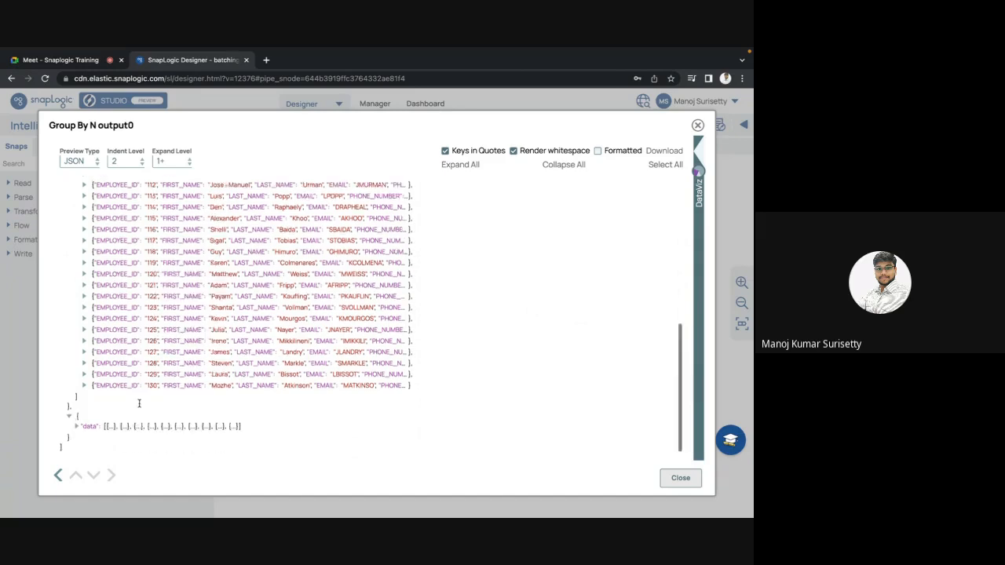
left_click(77, 426)
scroll(218, 397, "down", 3)
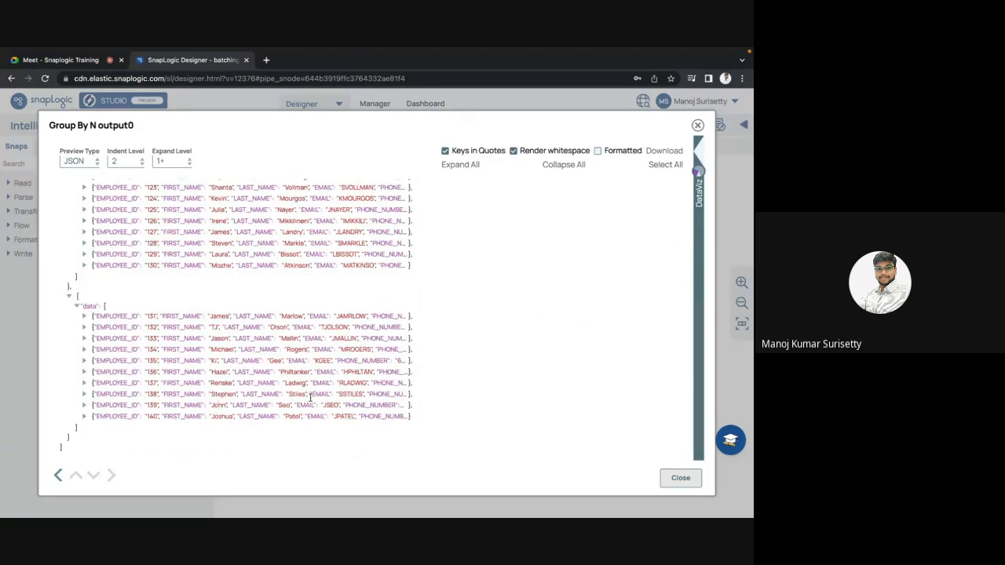
key("Escape")
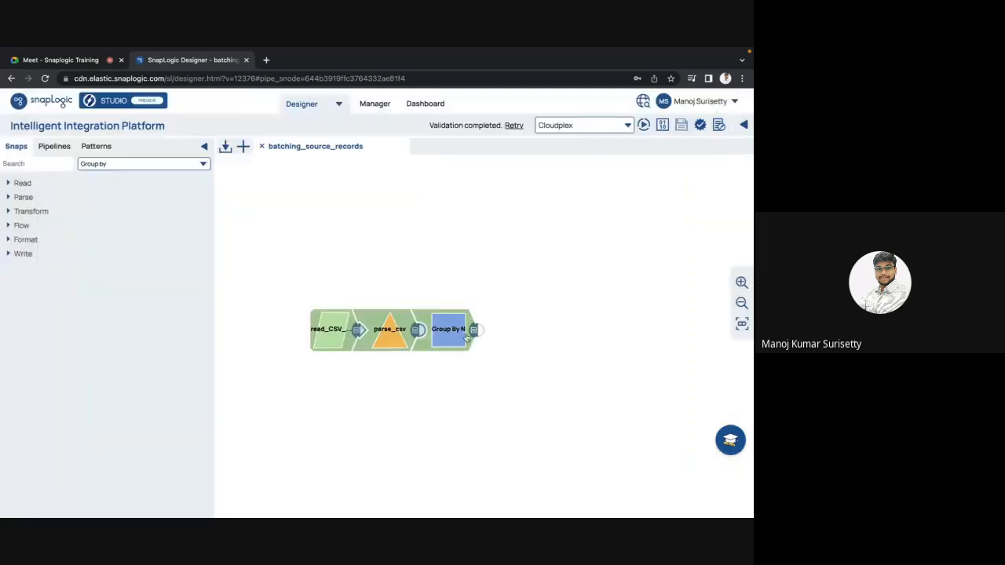
Change the Group By N snap's group size to 15, save the setting and validate the pipeline again.
left_click(455, 334)
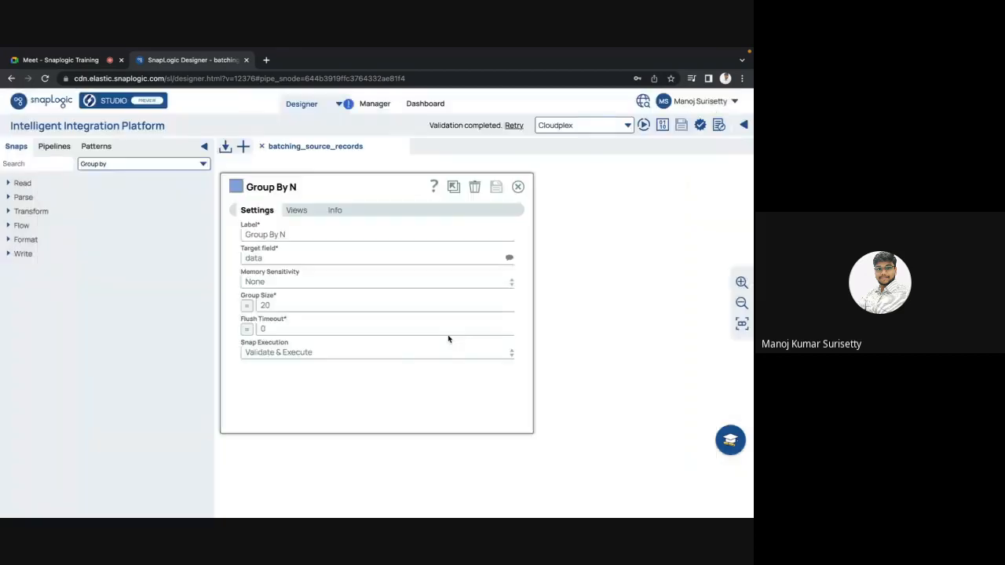
double_click(268, 306)
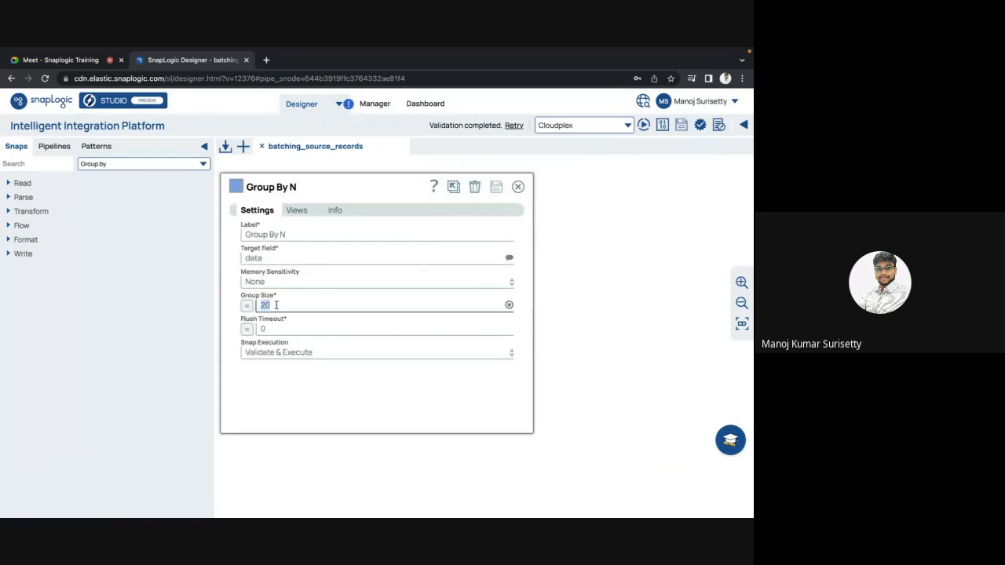
left_click(279, 306)
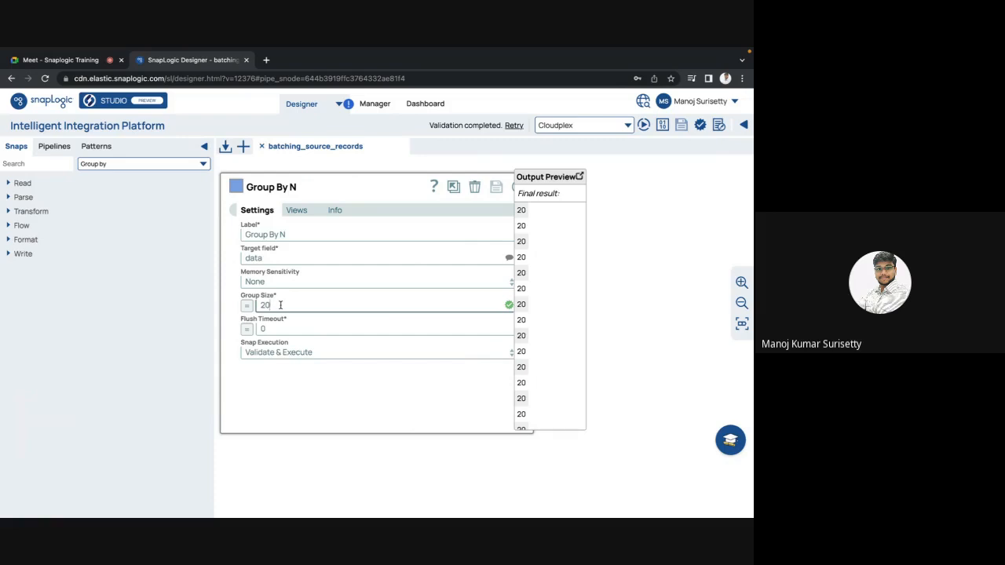
double_click(280, 305)
type("15")
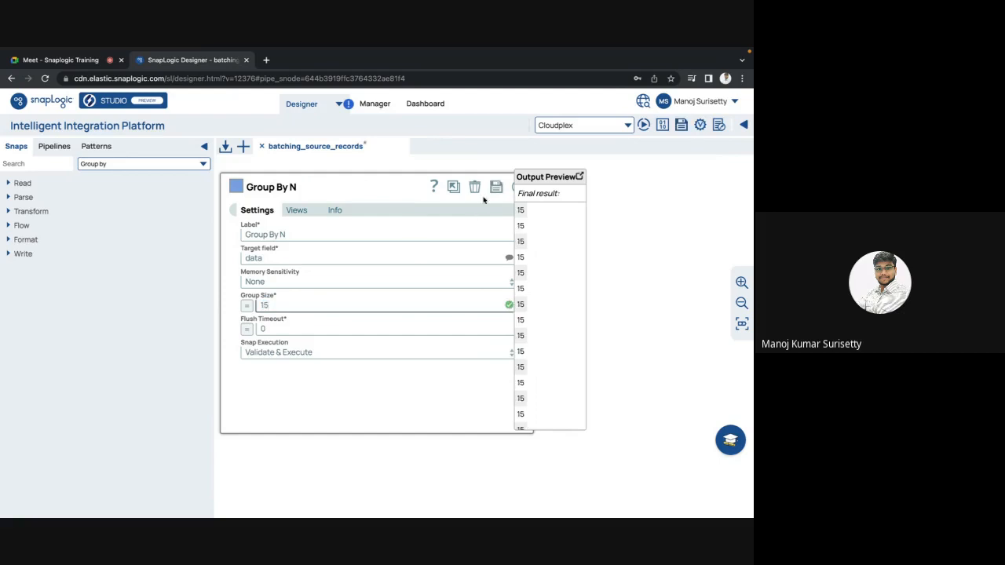
left_click(497, 187)
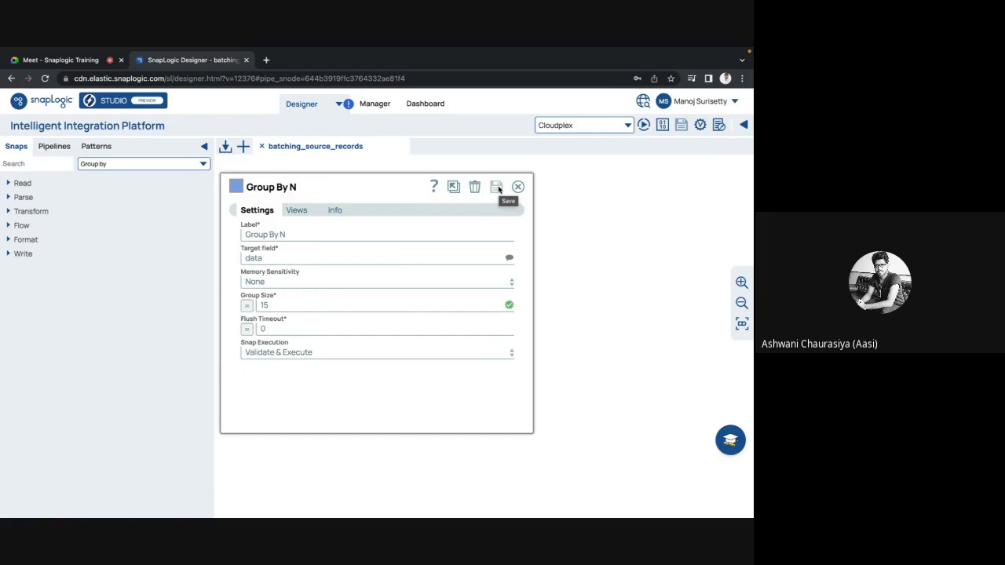
left_click(519, 187)
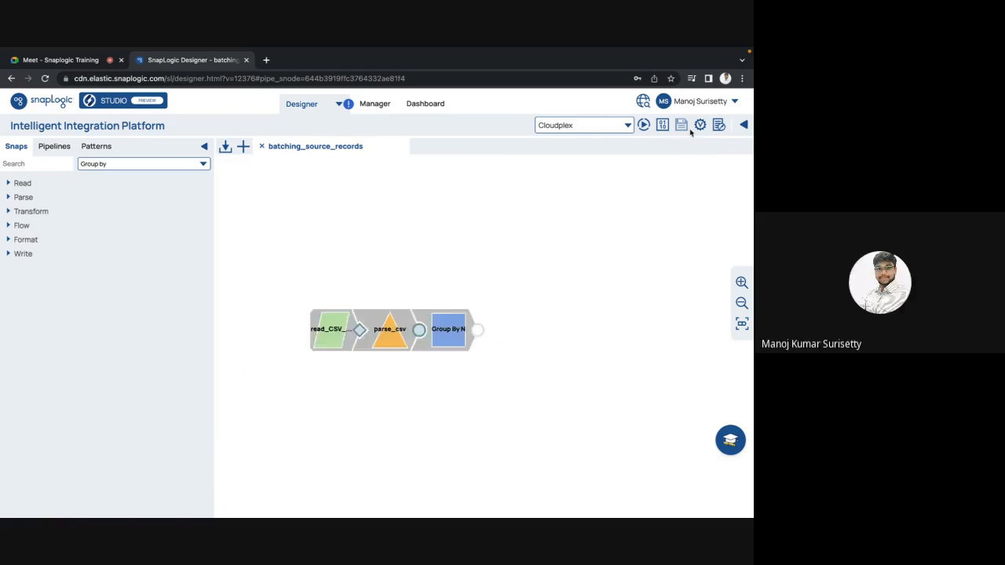
left_click(699, 128)
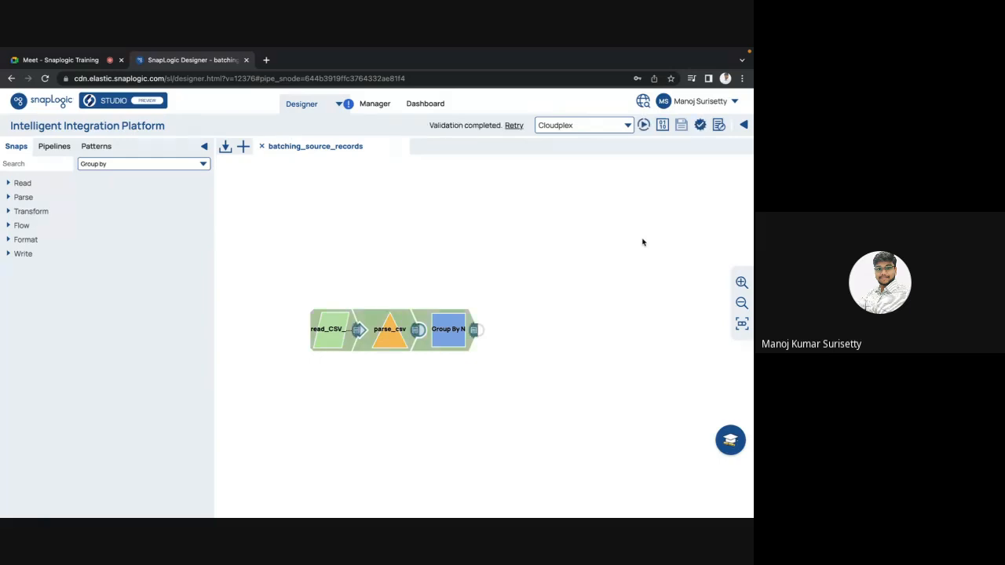
Open the revalidated Group By N output as JSON and expand the records of the first data group.
left_click(474, 330)
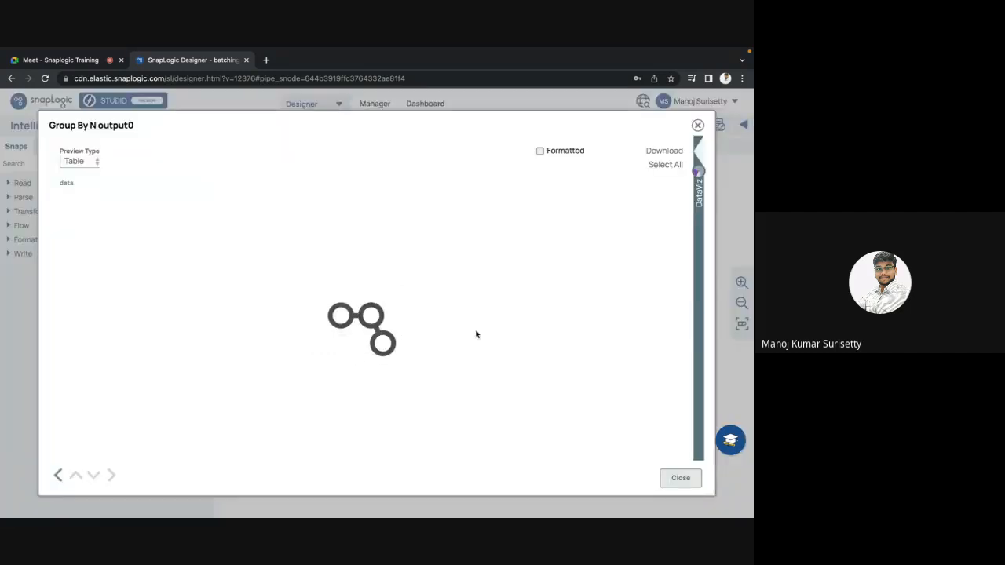
left_click(79, 161)
left_click(76, 176)
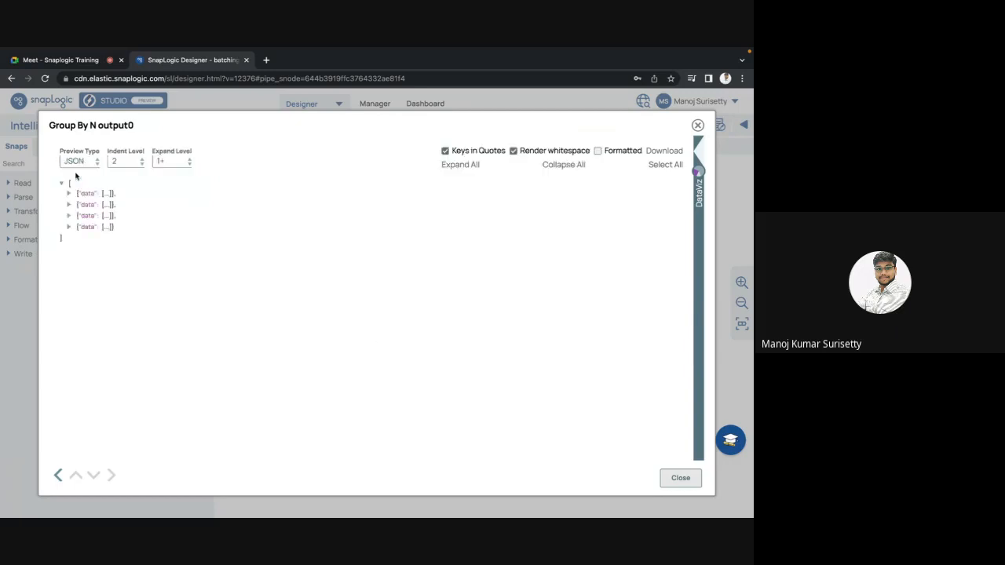
left_click(68, 194)
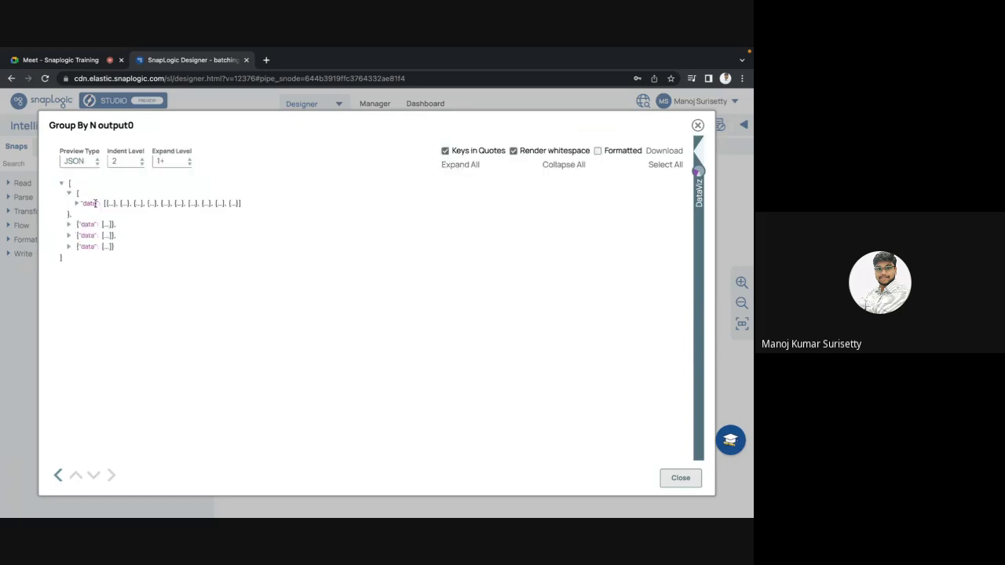
left_click(76, 204)
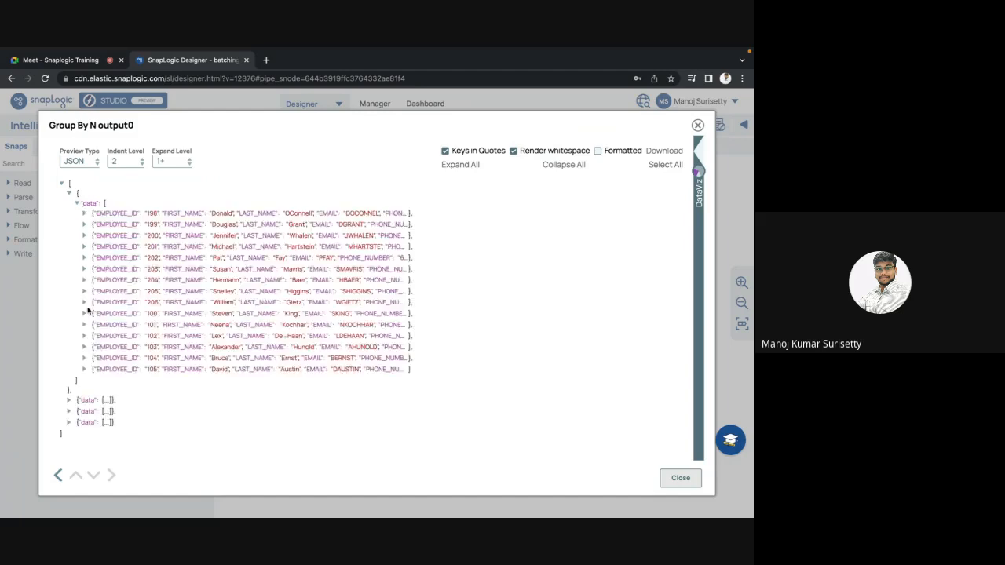
Expand the second and third data groups in the Group By N JSON output and look through their records.
left_click(69, 400)
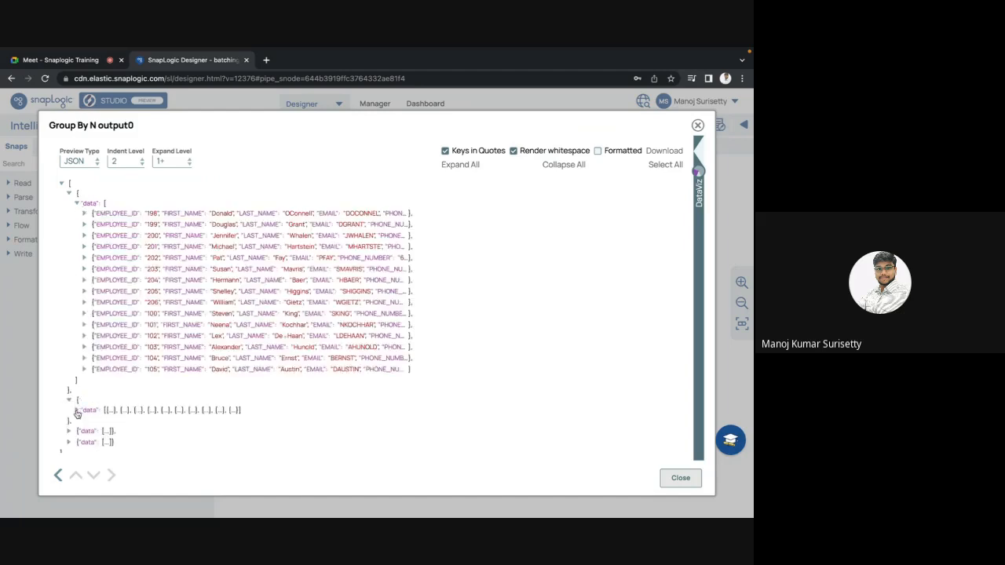
left_click(77, 410)
scroll(165, 388, "down", 3)
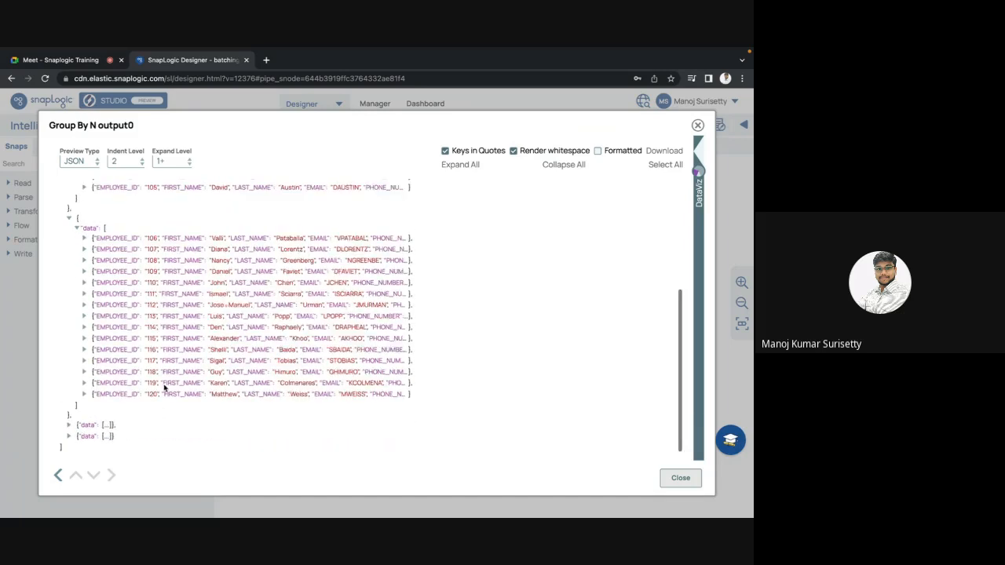
left_click(69, 425)
left_click(77, 434)
scroll(79, 433, "down", 5)
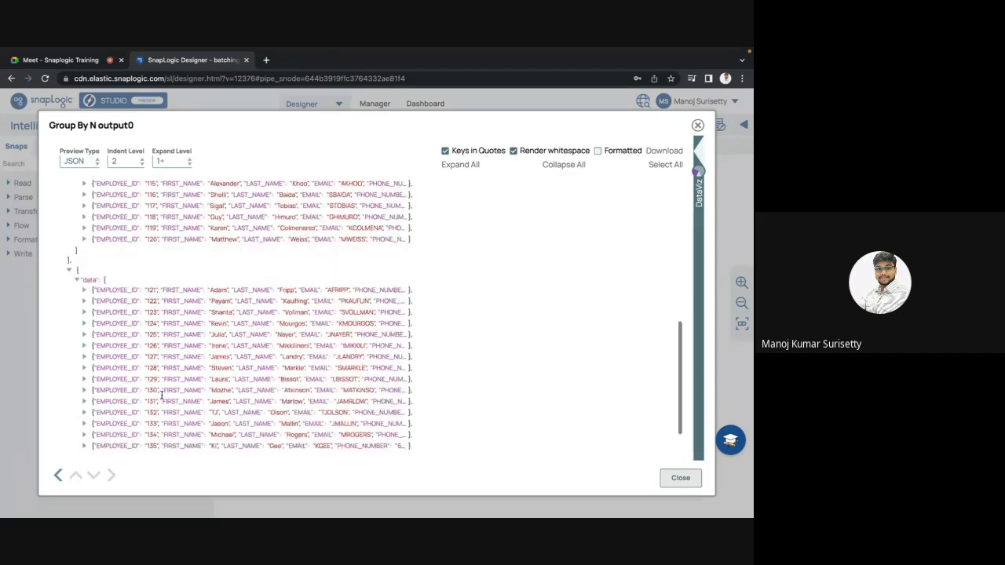
Expand the fourth data group, compare its records with those of the third group and close the output preview.
left_click(73, 436)
scroll(135, 436, "down", 1)
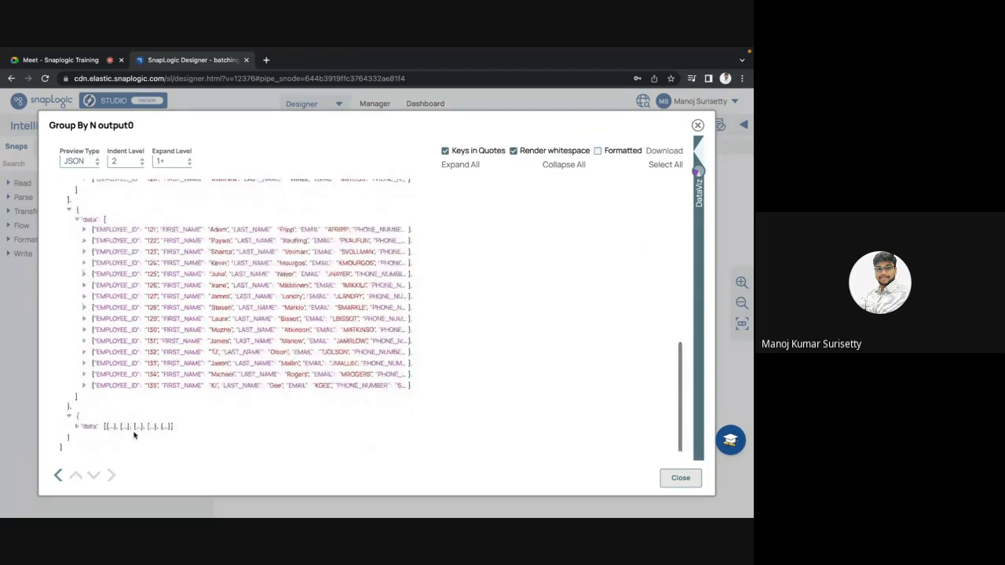
left_click(76, 426)
scroll(136, 412, "down", 2)
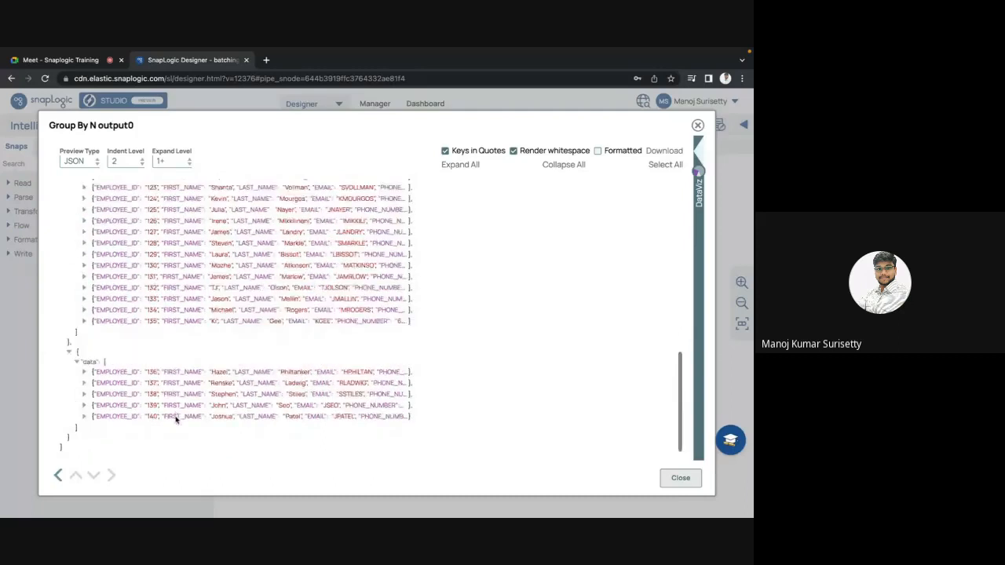
scroll(217, 299, "up", 8)
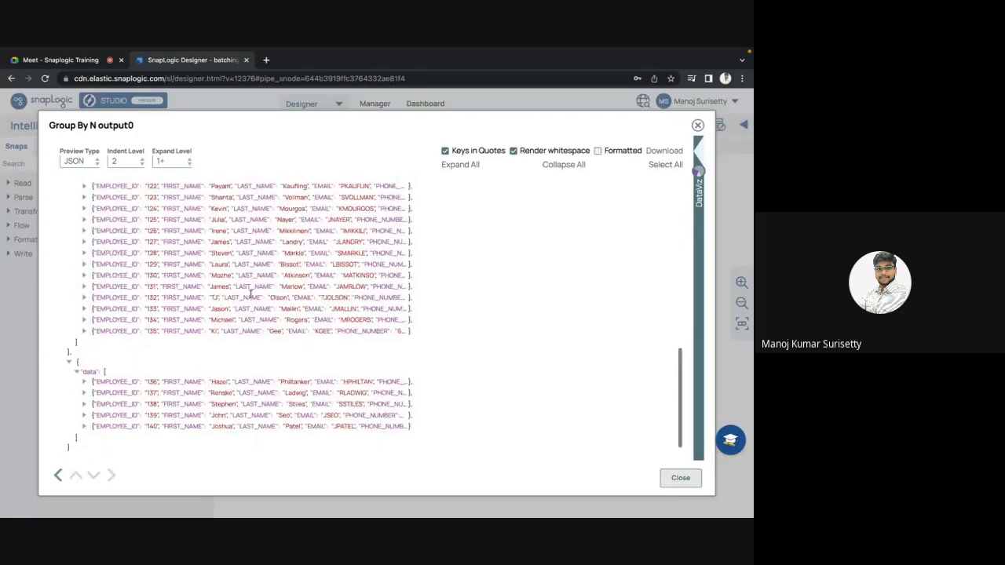
scroll(251, 293, "down", 8)
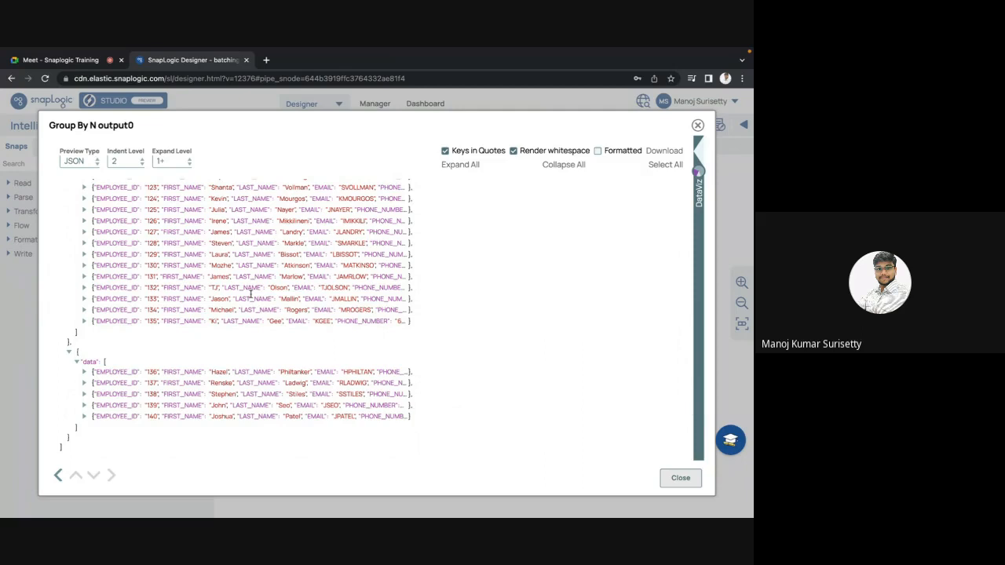
key("Escape")
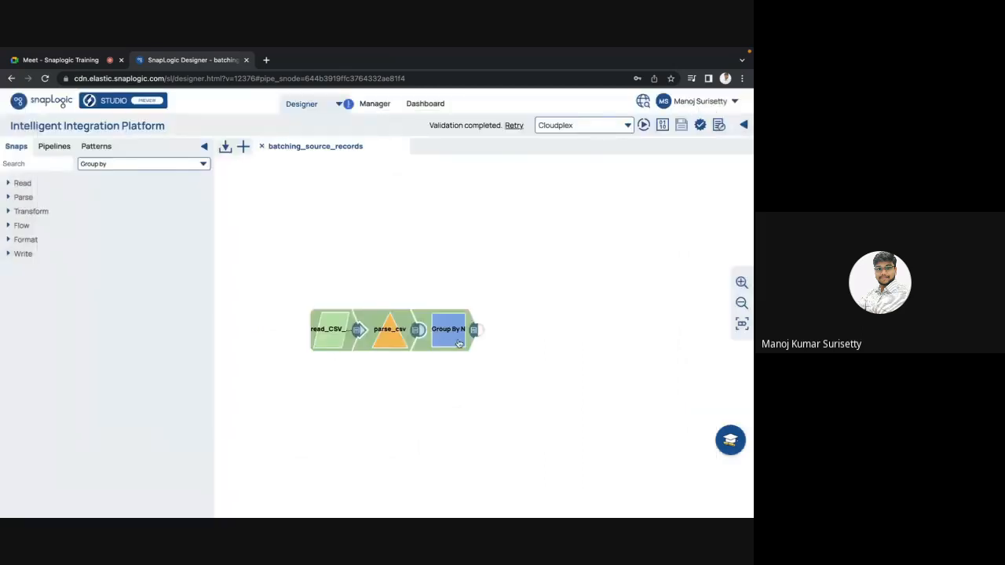
Open the Group By N snap's settings and review its Group Size and Target field.
left_click(459, 343)
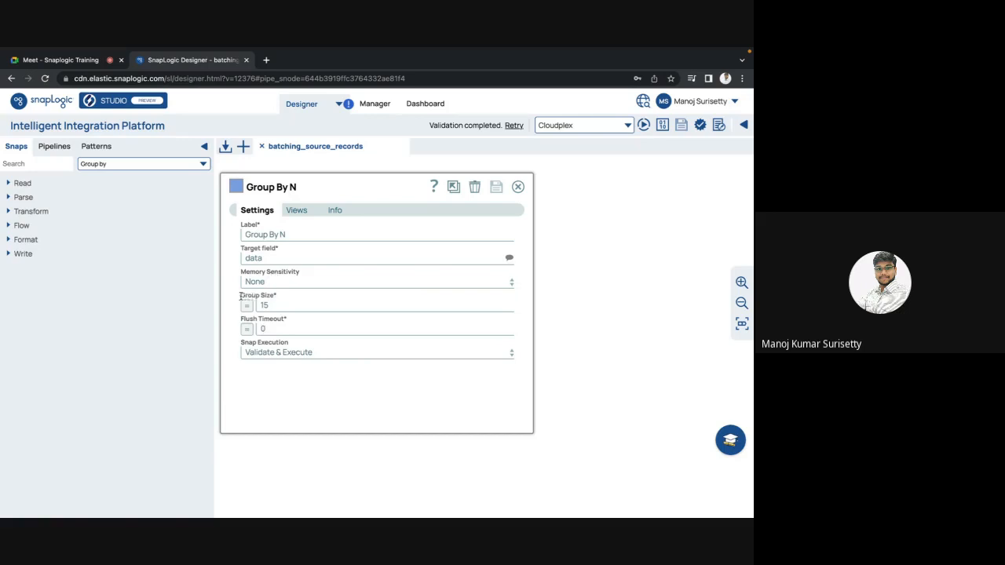
left_click_drag(240, 296, 280, 299)
mouse_move(240, 247)
left_mouse_down()
mouse_move(303, 250)
mouse_move(239, 265)
left_mouse_up()
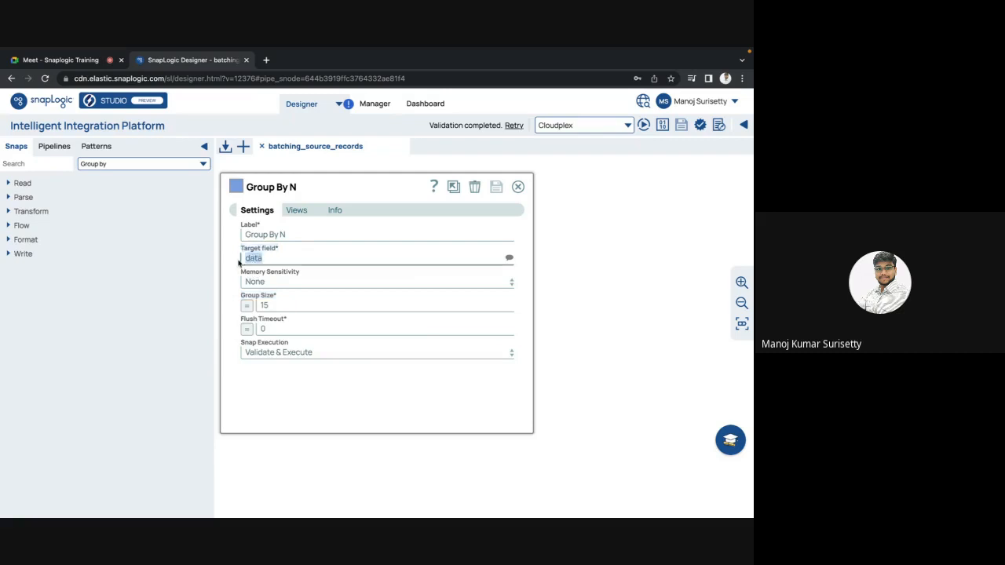
left_click(274, 306)
key("BackSpace")
type("0")
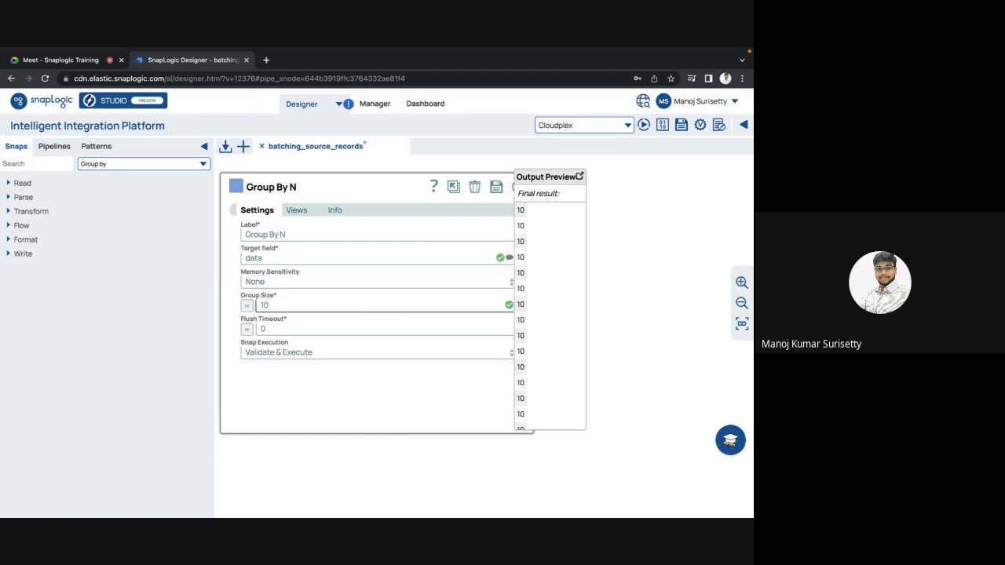
key("Escape")
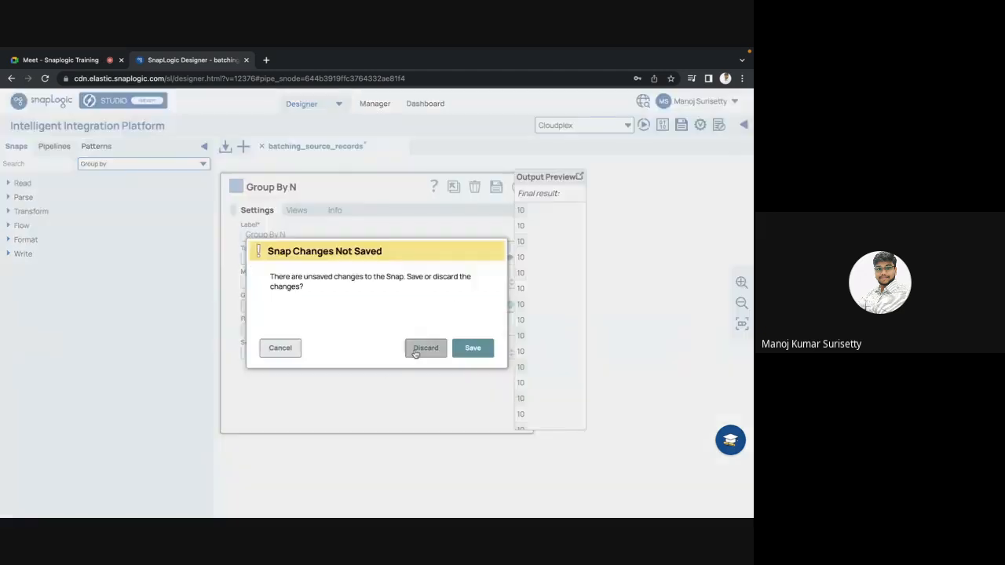
left_click(418, 351)
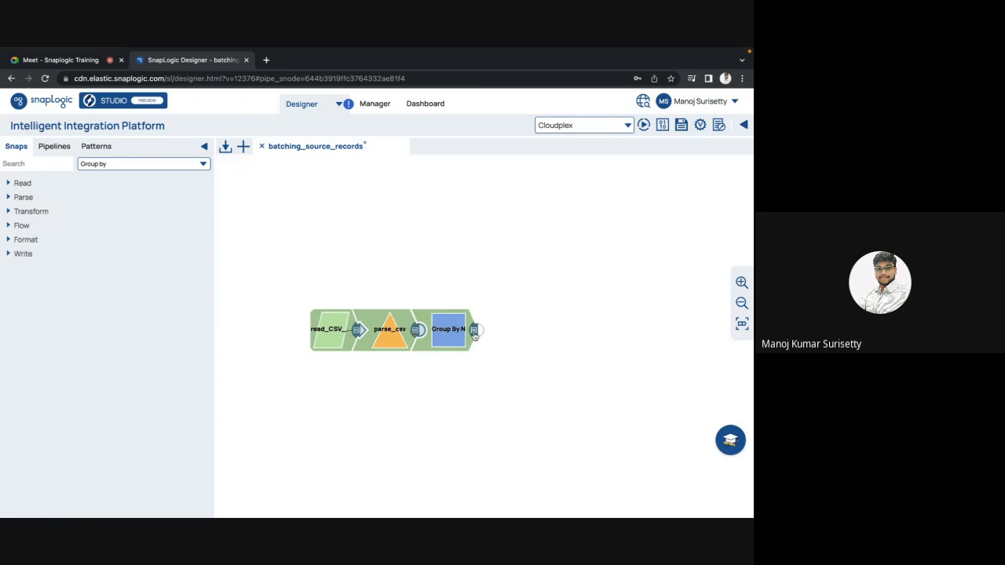
Read the Group By N snap's purpose description in its information and close the snap.
left_click(434, 331)
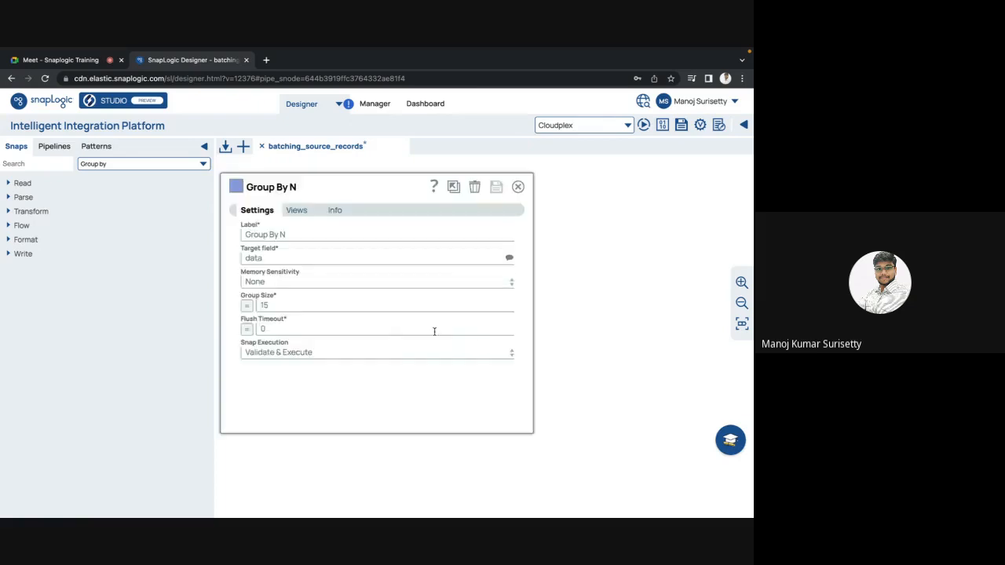
left_click(338, 212)
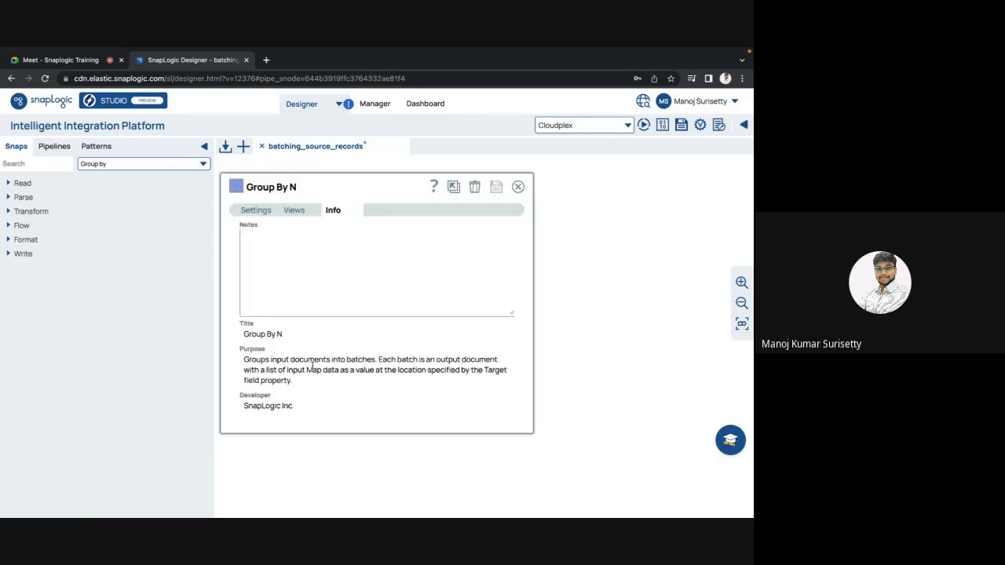
key("Escape")
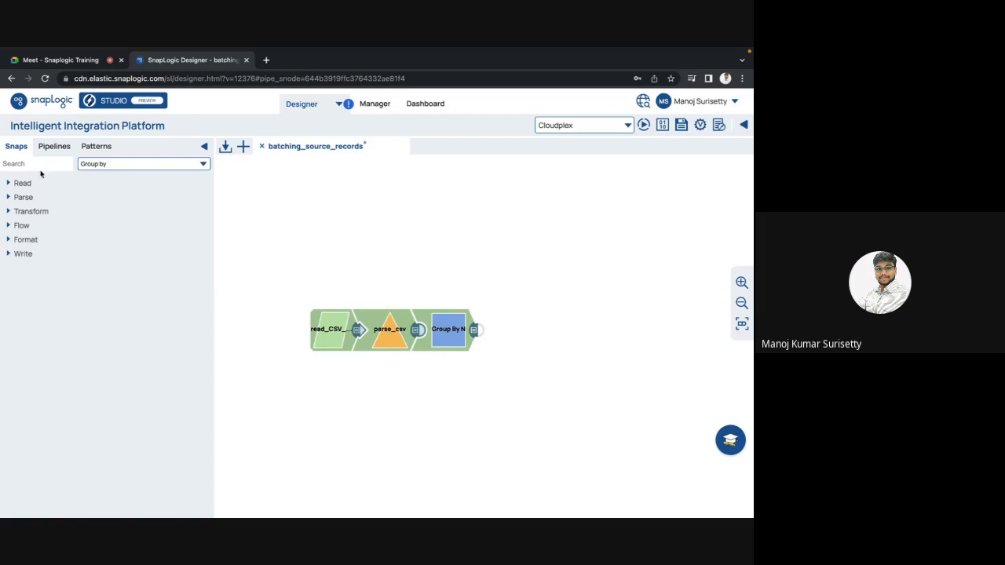
Find the JSON Splitter snap in the catalog and connect it to the output of Group By N.
type("json")
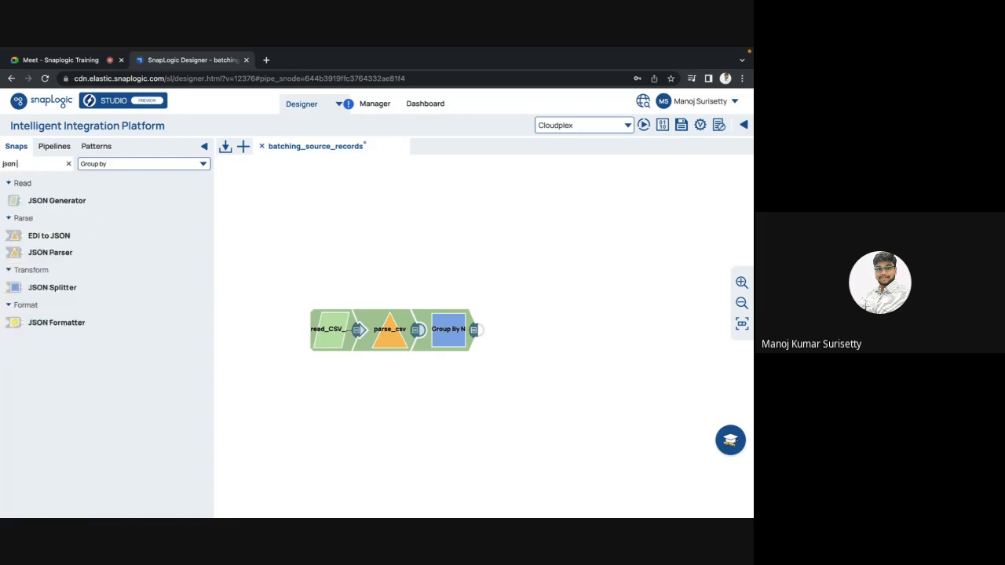
type(" splitter")
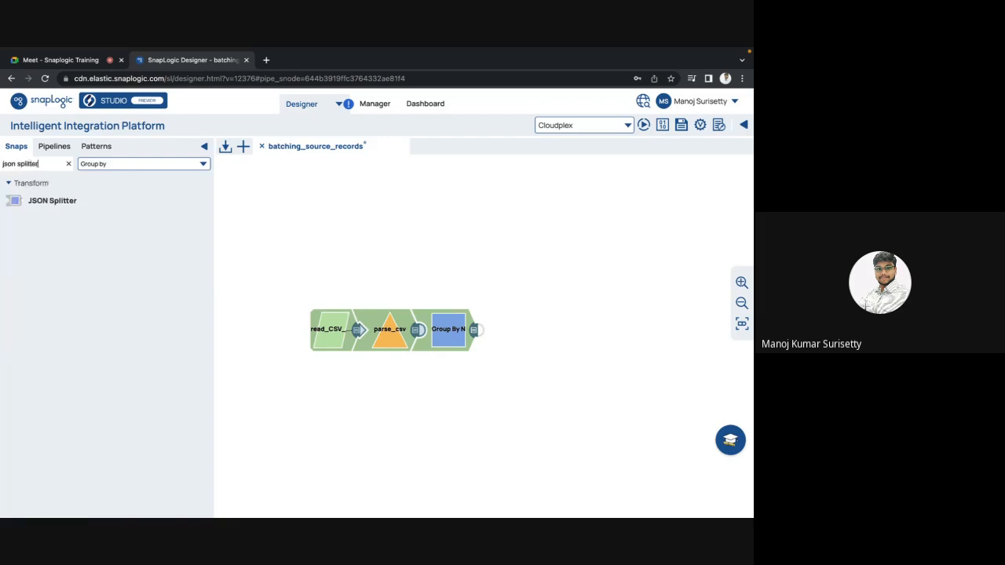
left_click(41, 201)
left_click_drag(41, 201, 476, 353)
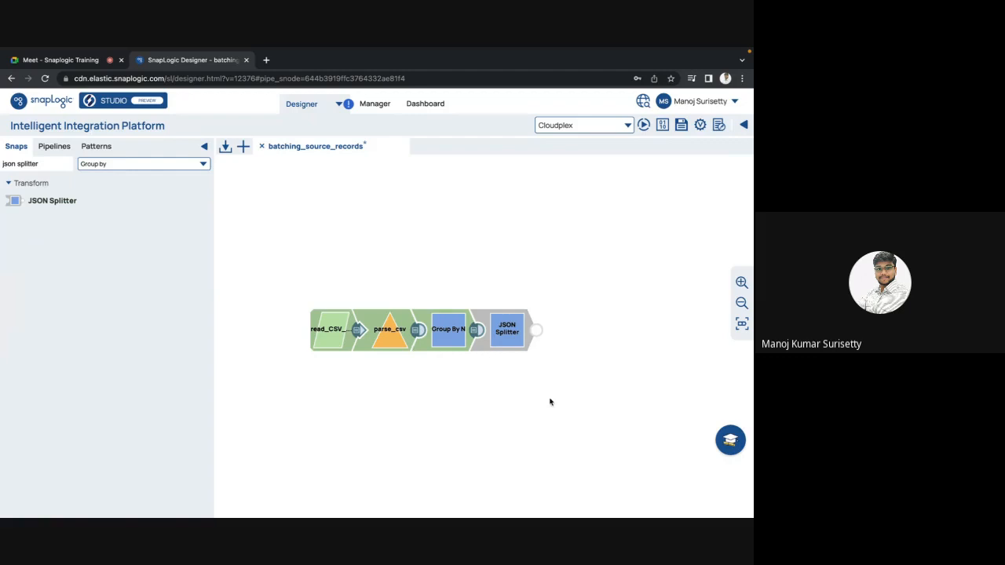
Set the JSON Splitter's JSON Path to Split to $data and save the snap.
left_click(514, 340)
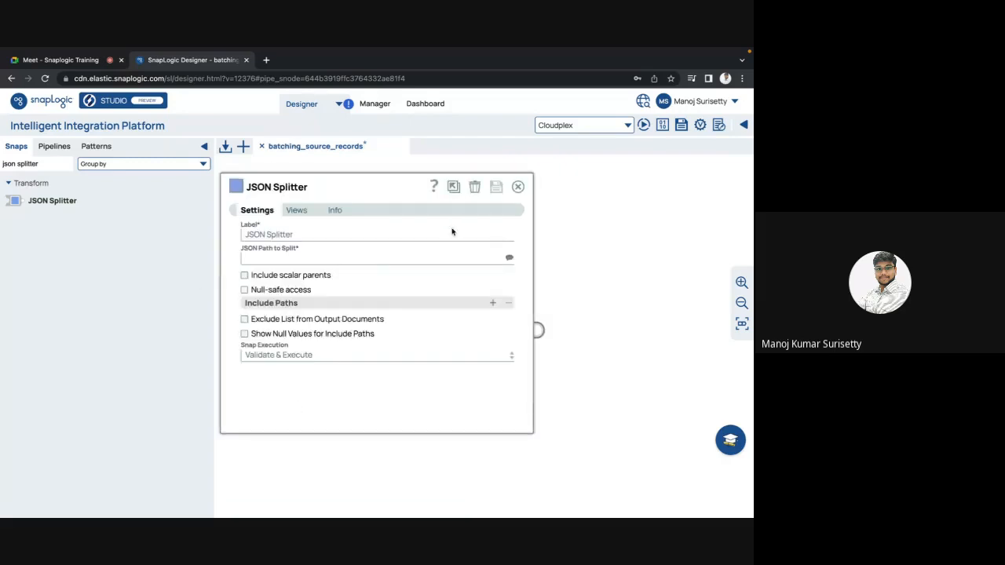
left_click(509, 260)
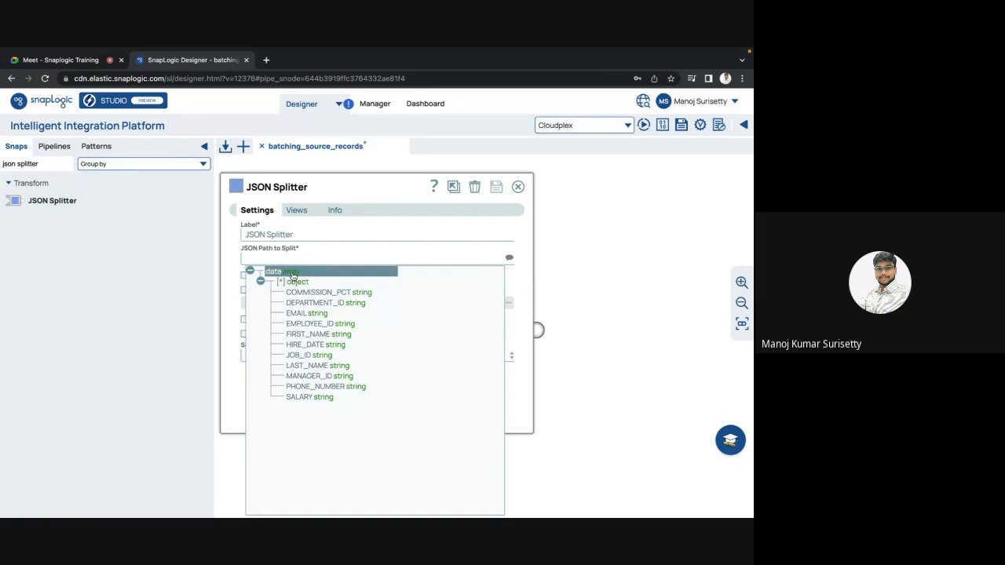
left_click(275, 271)
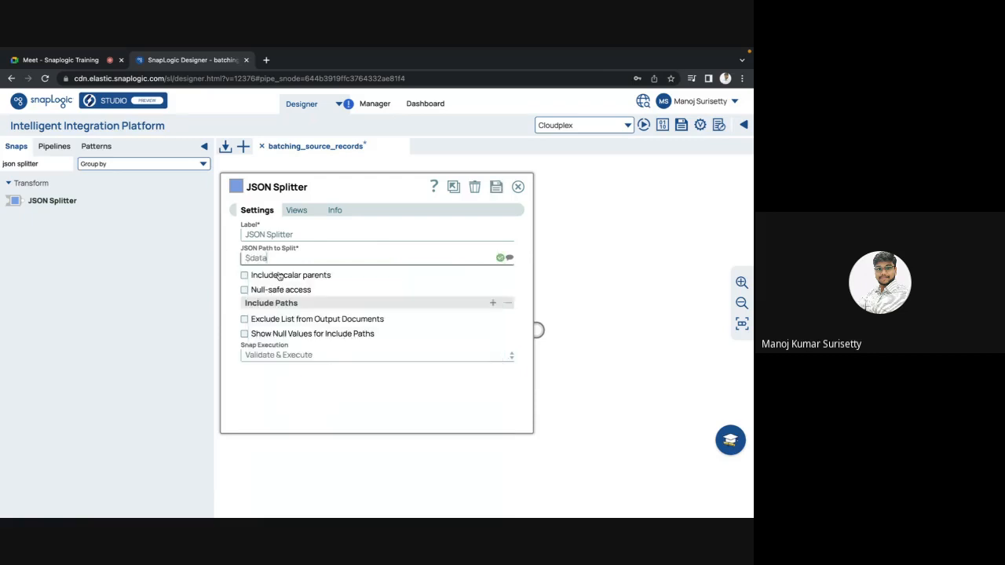
left_click(495, 190)
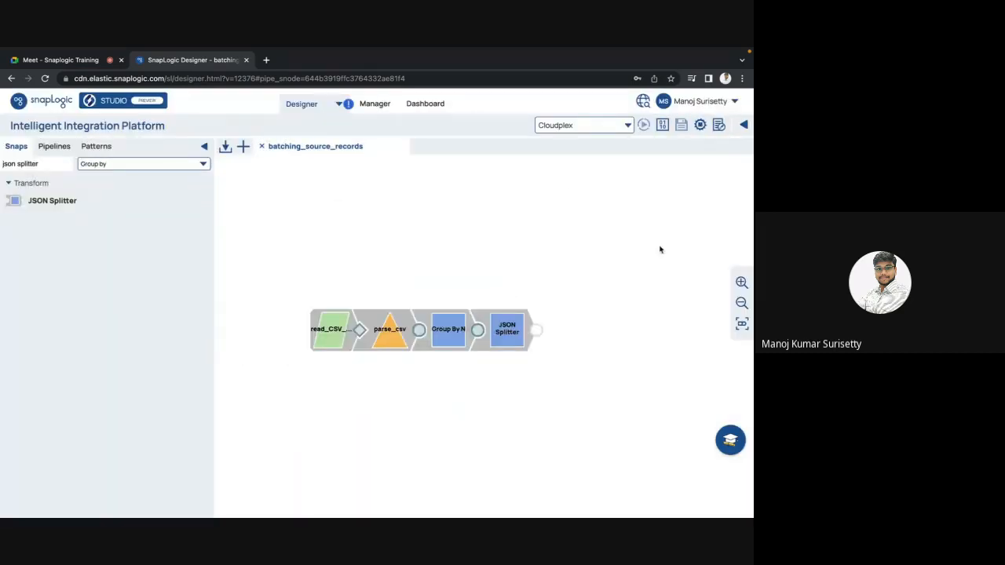
Preview the JSON Splitter output as JSON, look through the split records and close the preview.
left_click(533, 330)
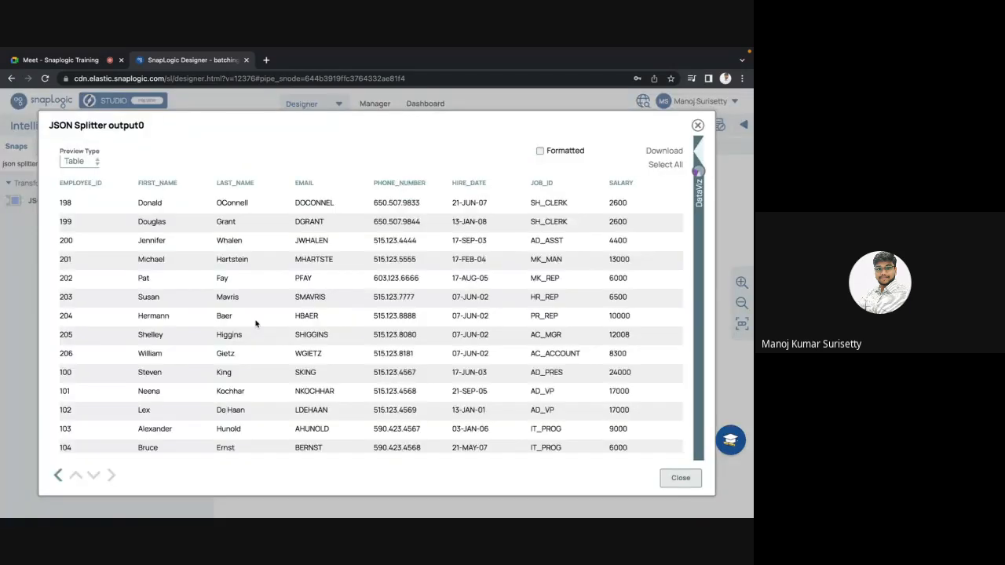
left_click(89, 163)
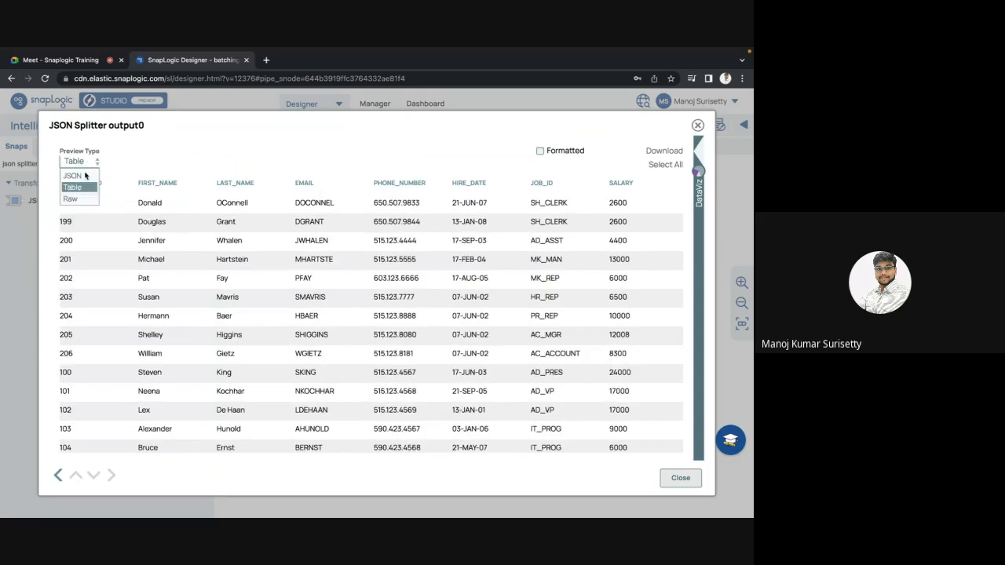
left_click(74, 177)
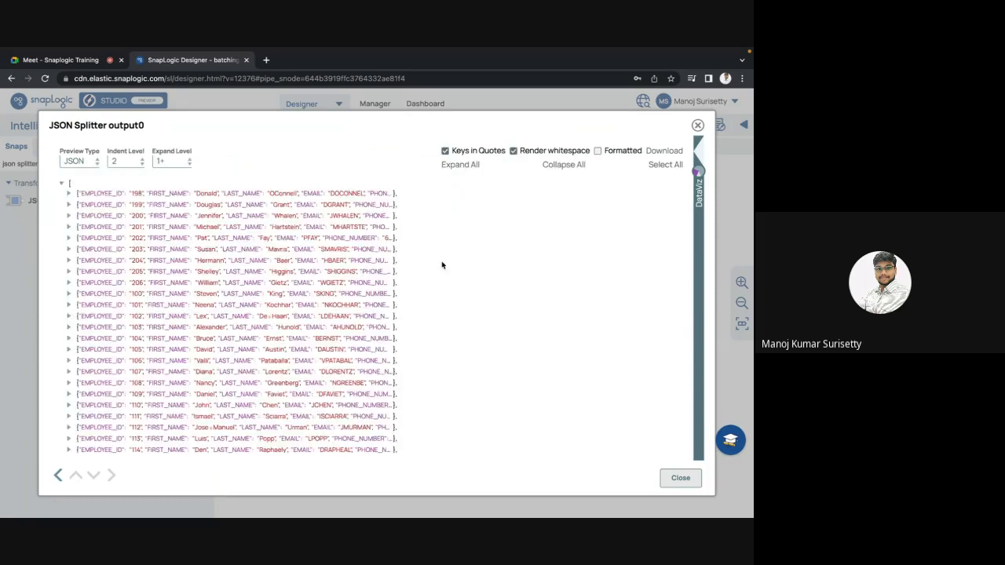
scroll(443, 265, "down", 10)
key("Escape")
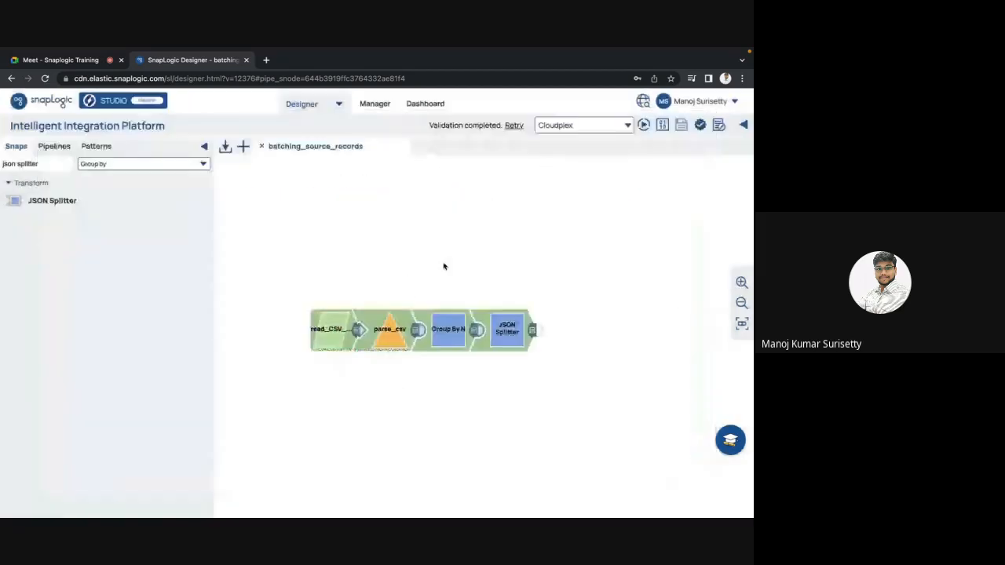
Preview the parse_csv output as JSON to compare its records with the split ones, and close the preview.
left_click(417, 330)
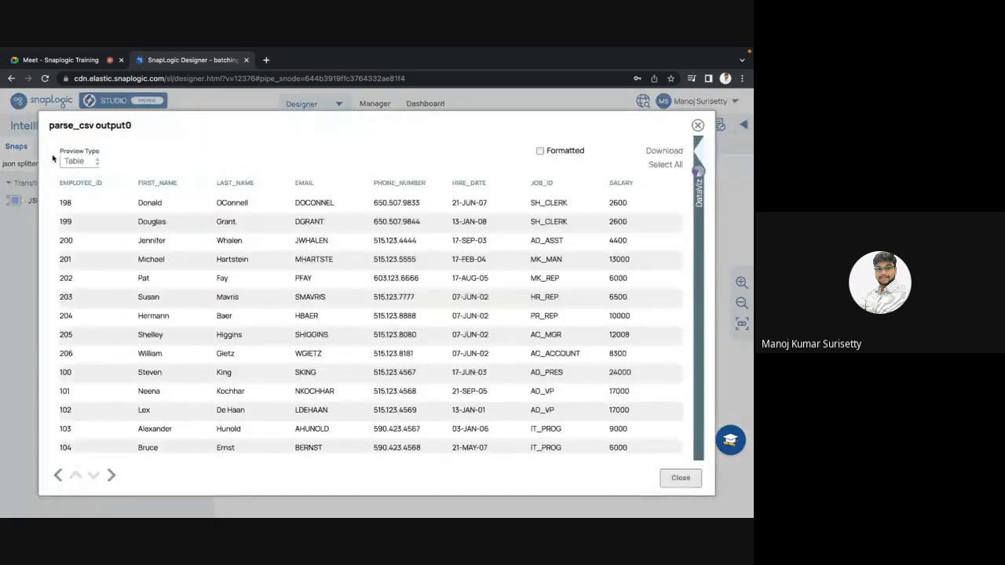
left_click(74, 161)
left_click(69, 177)
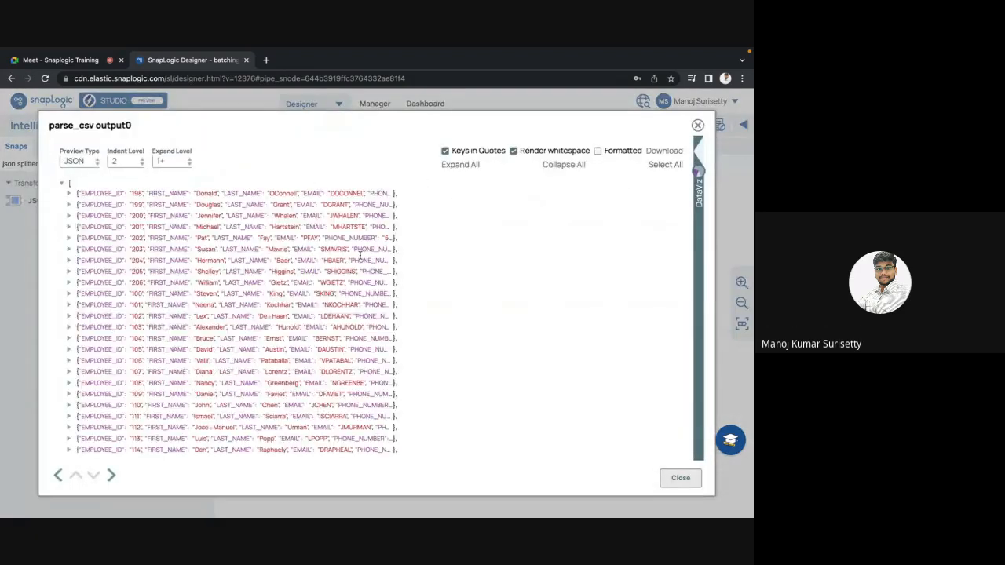
scroll(361, 254, "down", 6)
key("Escape")
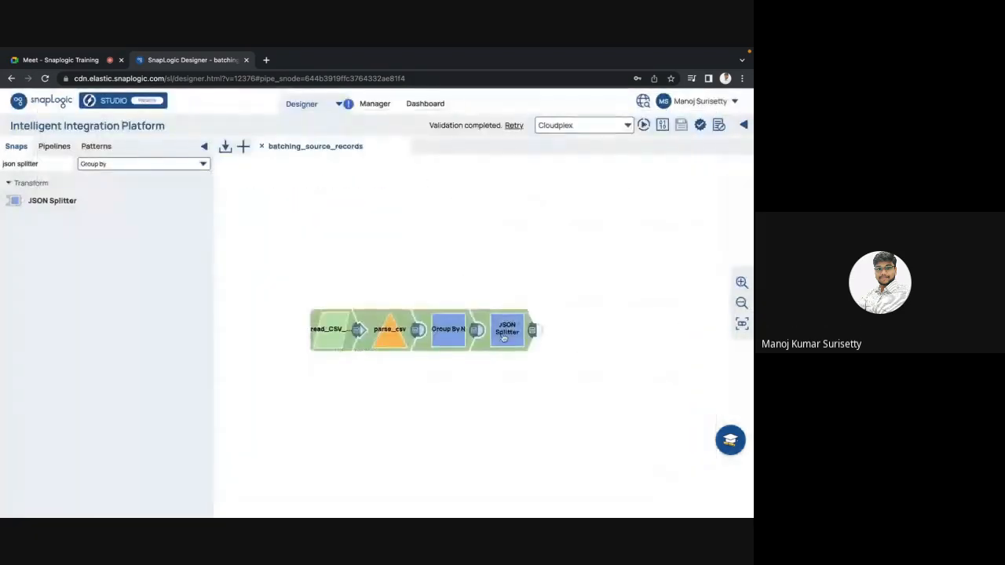
Check the JSON Splitter's settings and preview the grouped data that Group By N passes to it.
left_click(504, 337)
key("Escape")
left_click(475, 334)
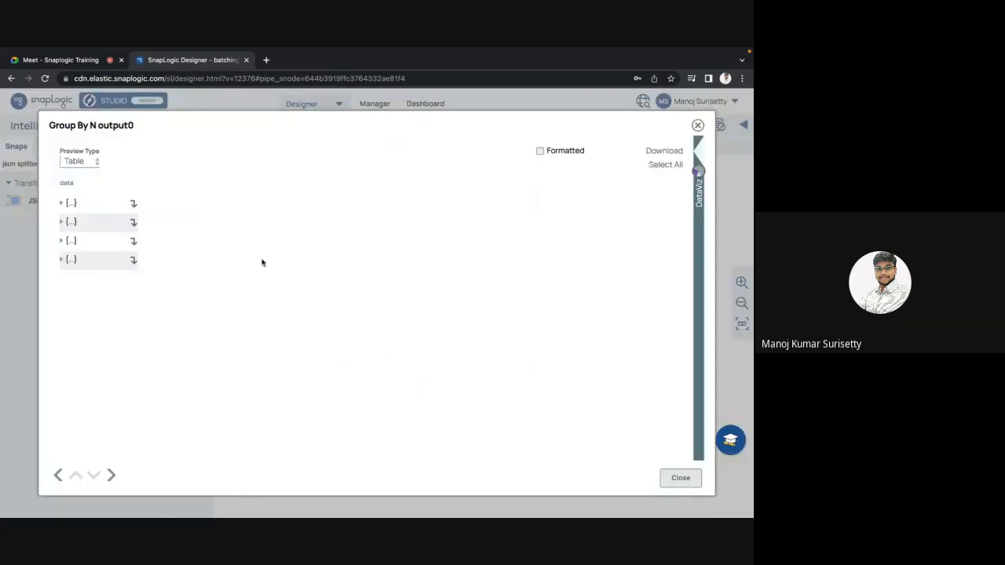
key("Escape")
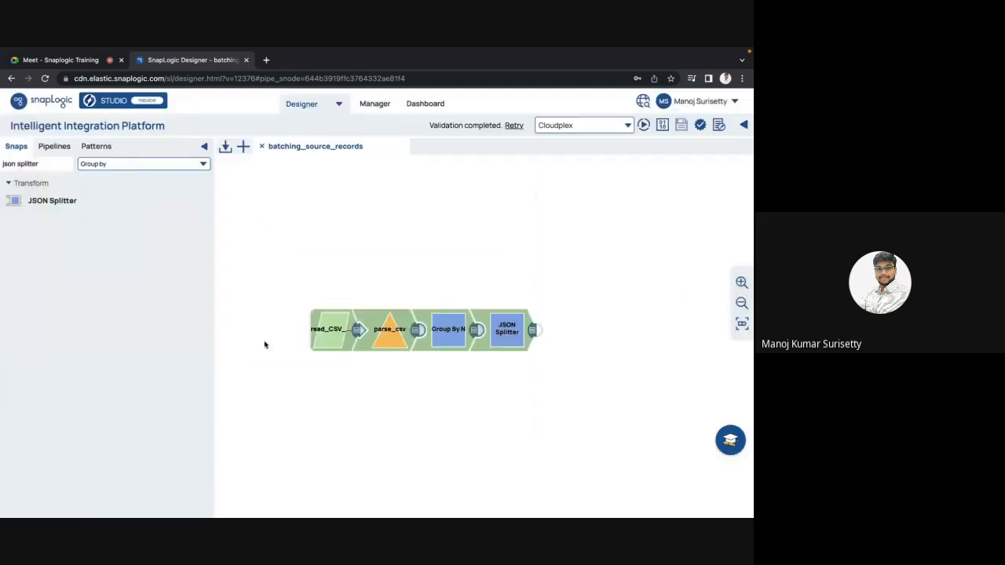
left_click(503, 340)
key("Escape")
left_click(474, 332)
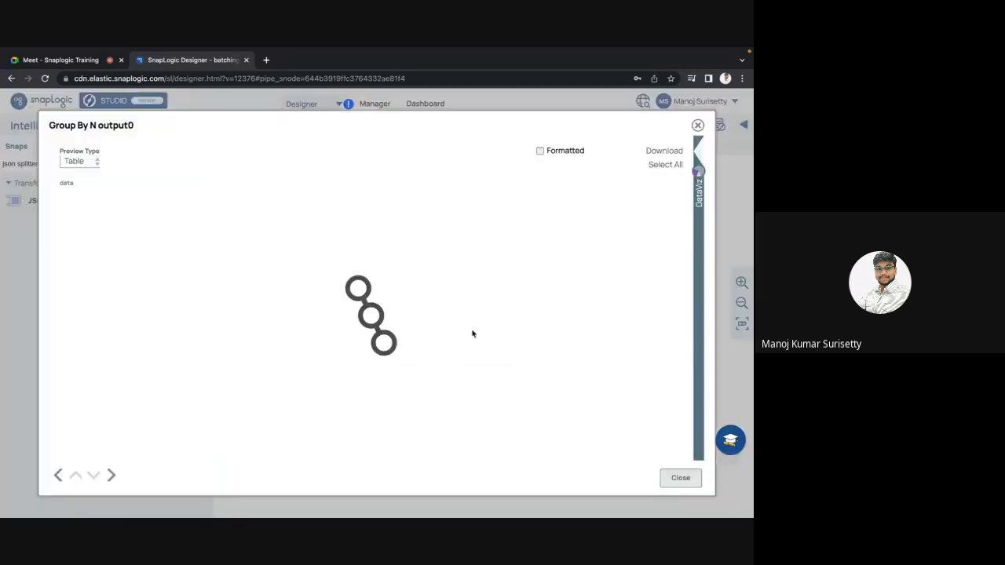
key("Escape")
Preview the JSON Splitter output as a table, close it and open the JSON Splitter's settings.
left_click(533, 331)
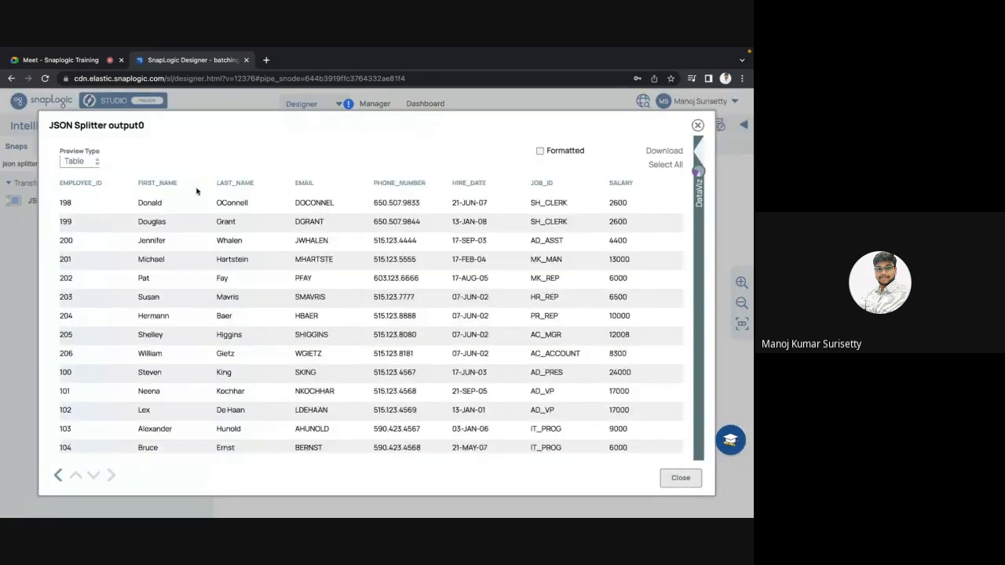
key("Escape")
left_click(504, 343)
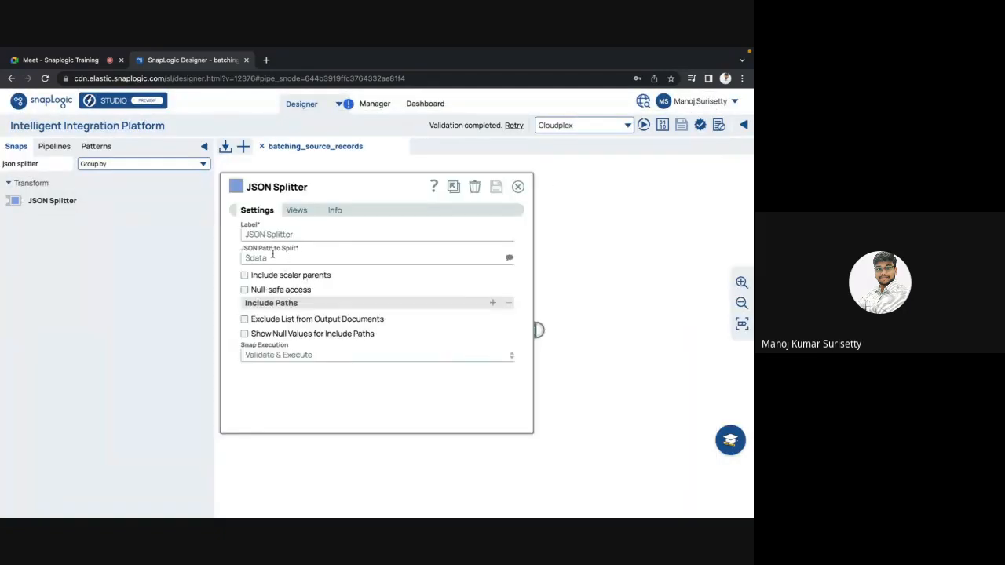
Set the JSON Splitter's JSON Path to Split to jsonPath($, "data[*].COMMISSION_PCT") and save the snap.
left_click(508, 257)
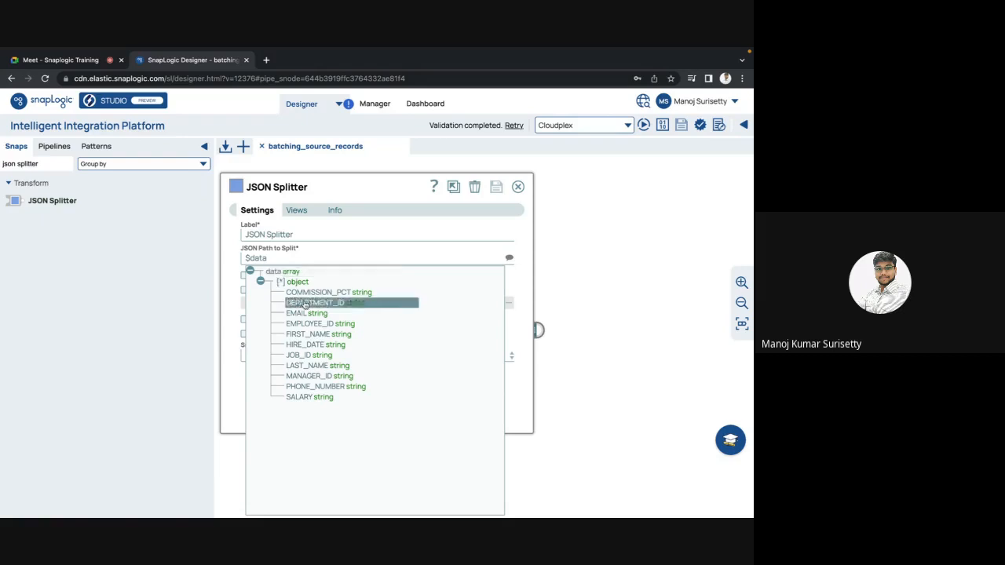
left_click(306, 299)
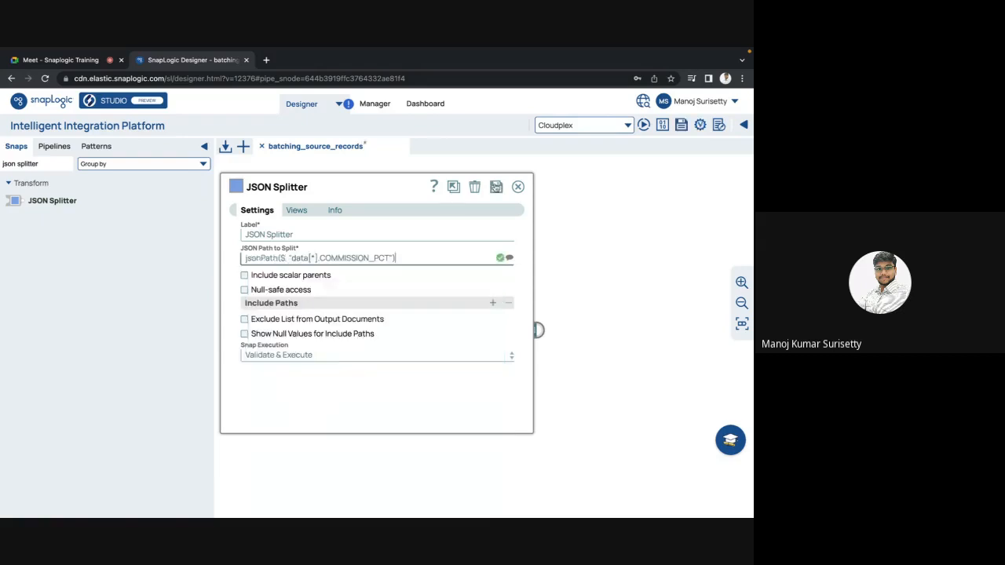
left_click(496, 186)
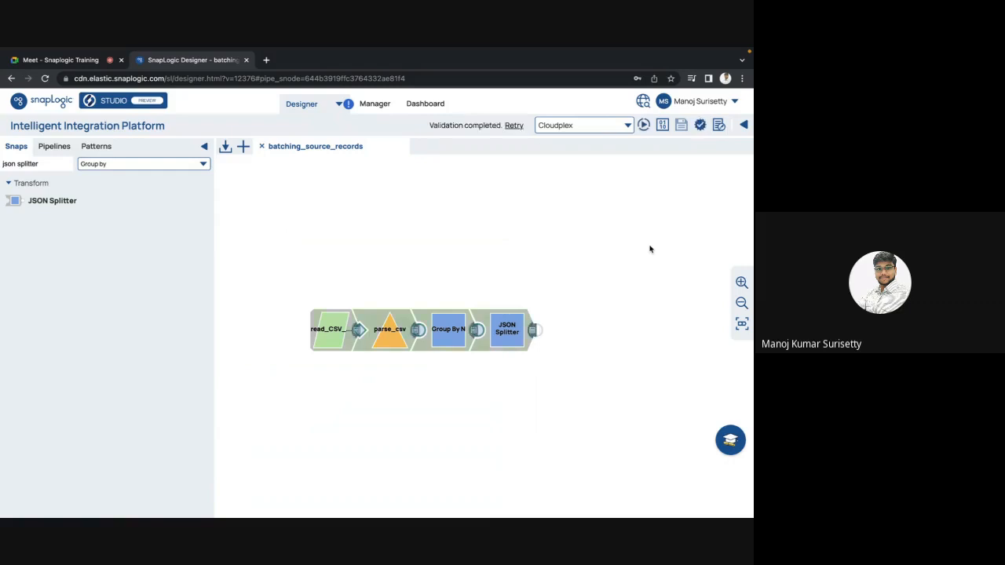
Preview the JSON Splitter output as JSON, look through the split COMMISSION_PCT values and close the preview.
left_click(534, 330)
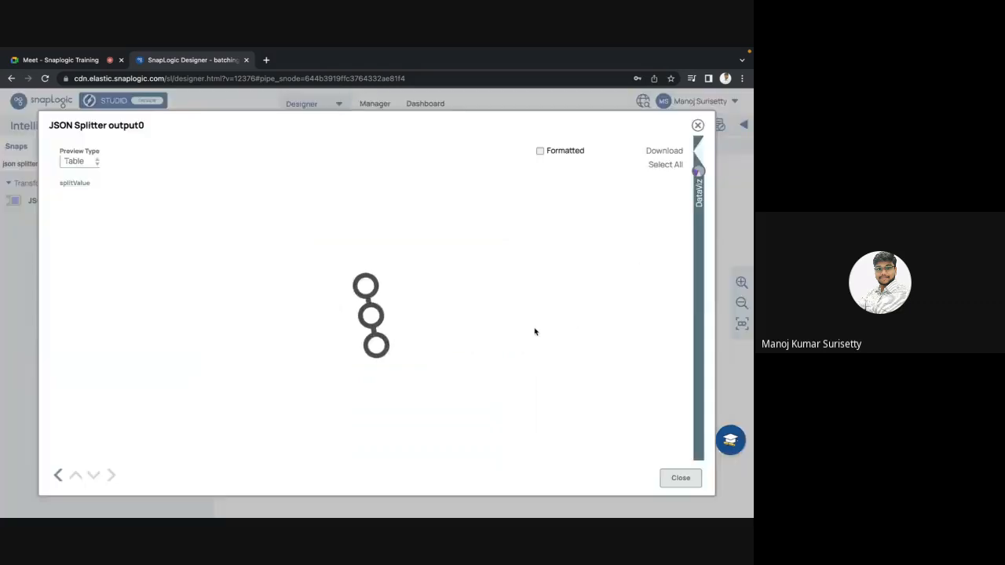
left_click(95, 162)
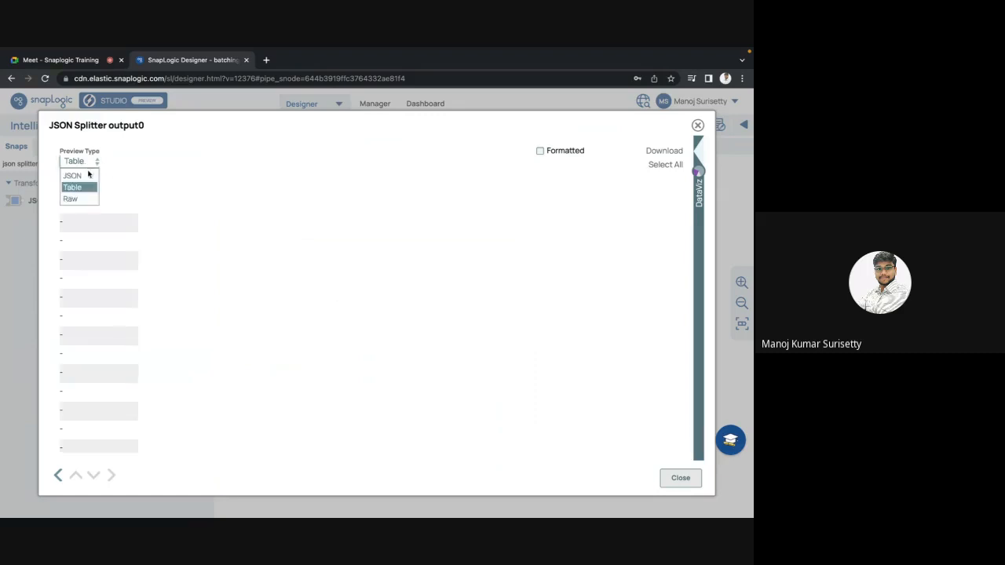
left_click(79, 177)
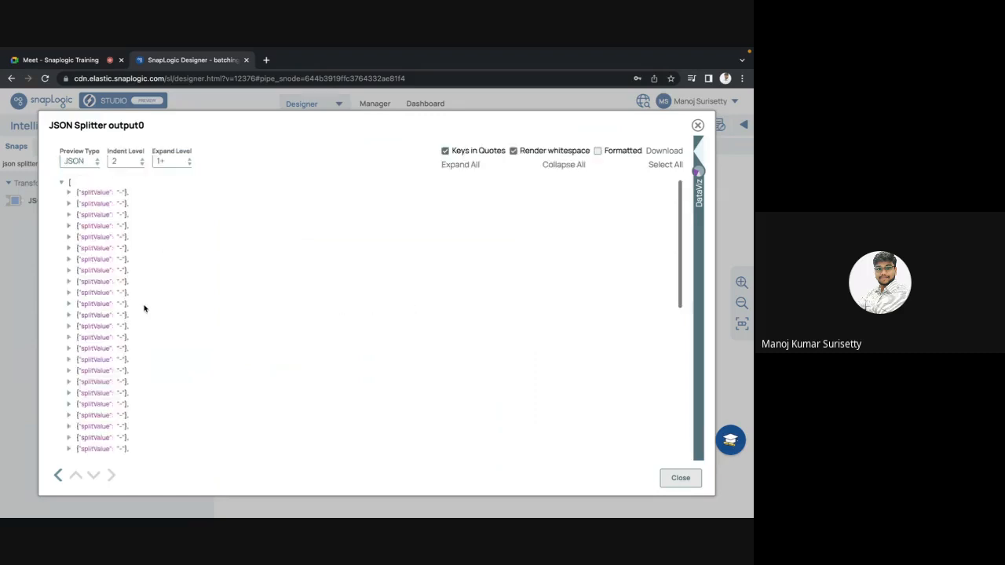
scroll(144, 309, "down", 5)
scroll(144, 309, "up", 10)
scroll(145, 308, "down", 10)
scroll(144, 307, "up", 10)
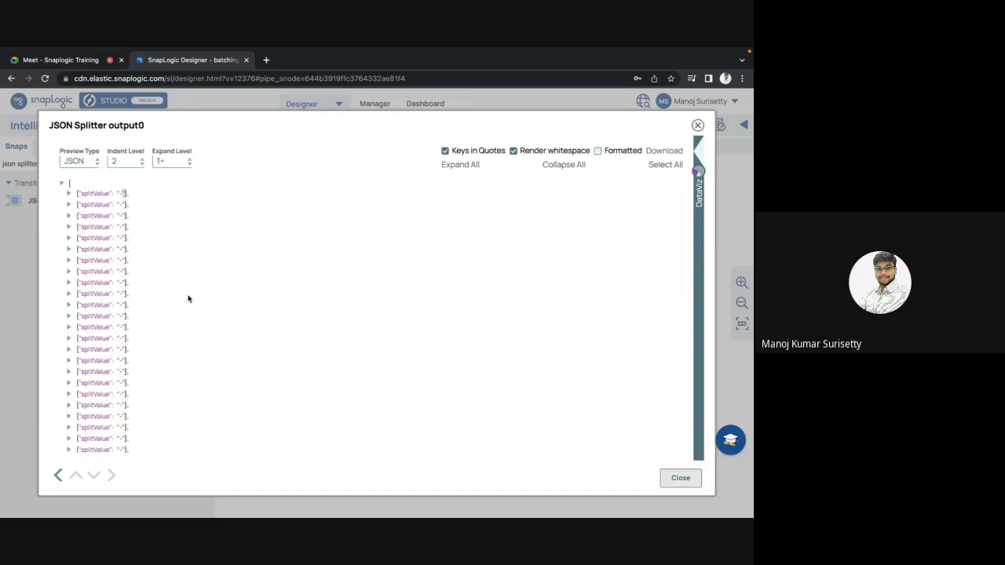
key("Escape")
Change the JSON Splitter's JSON Path to Split to the EMAIL field of the data array and save the snap.
left_click(515, 328)
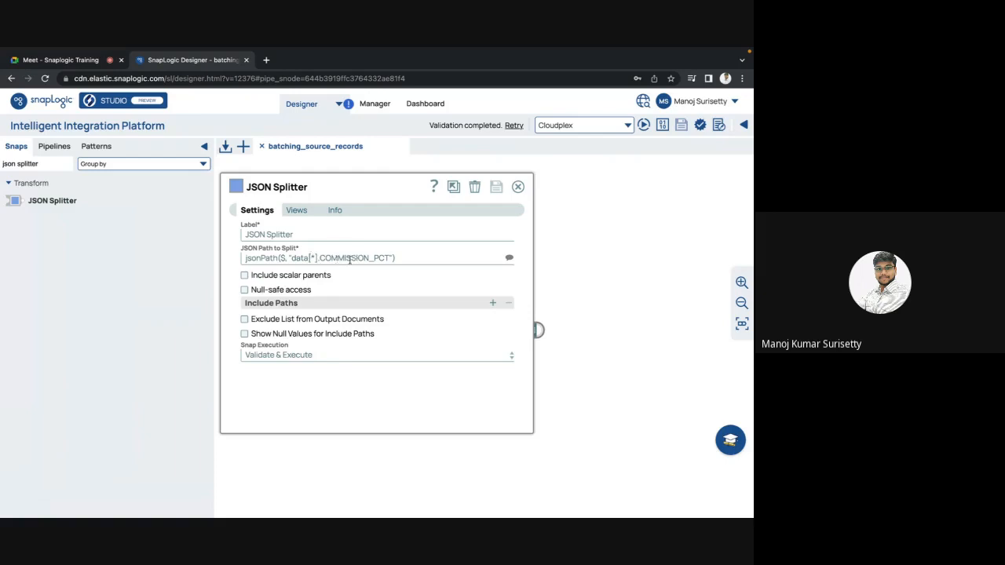
left_click(509, 259)
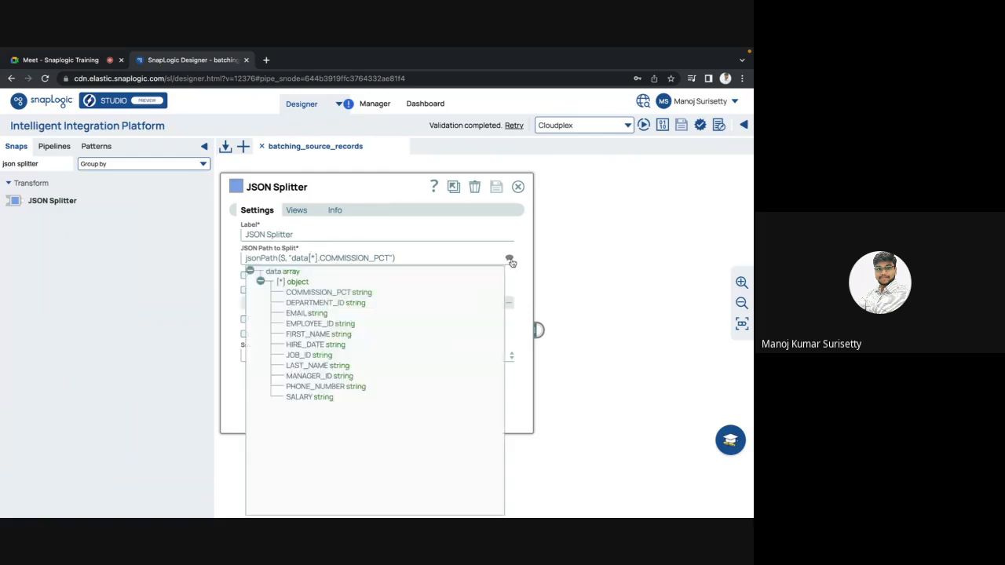
left_click(310, 314)
left_click(497, 187)
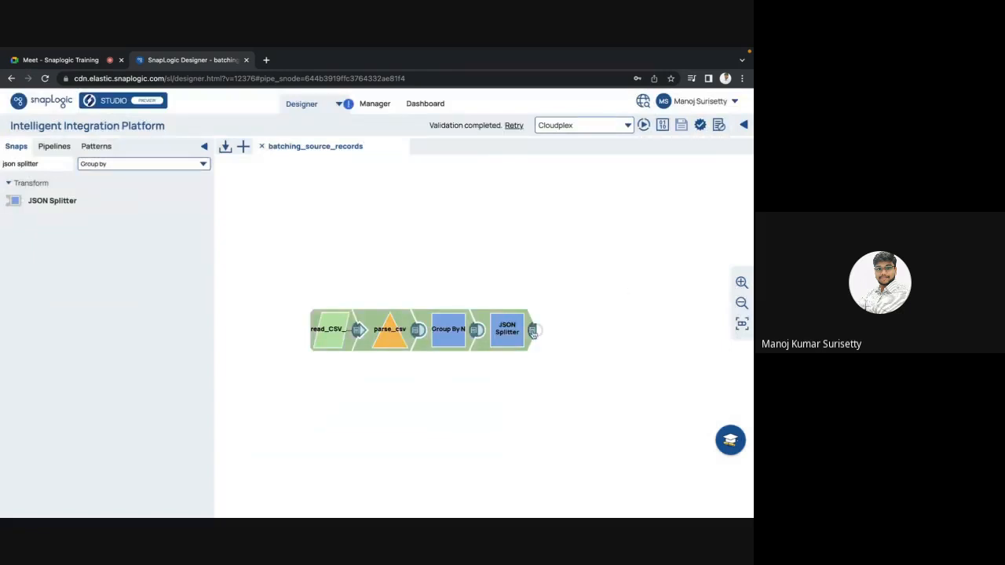
Preview the JSON Splitter output as a table, look through the split EMAIL values and close the preview.
left_click(533, 331)
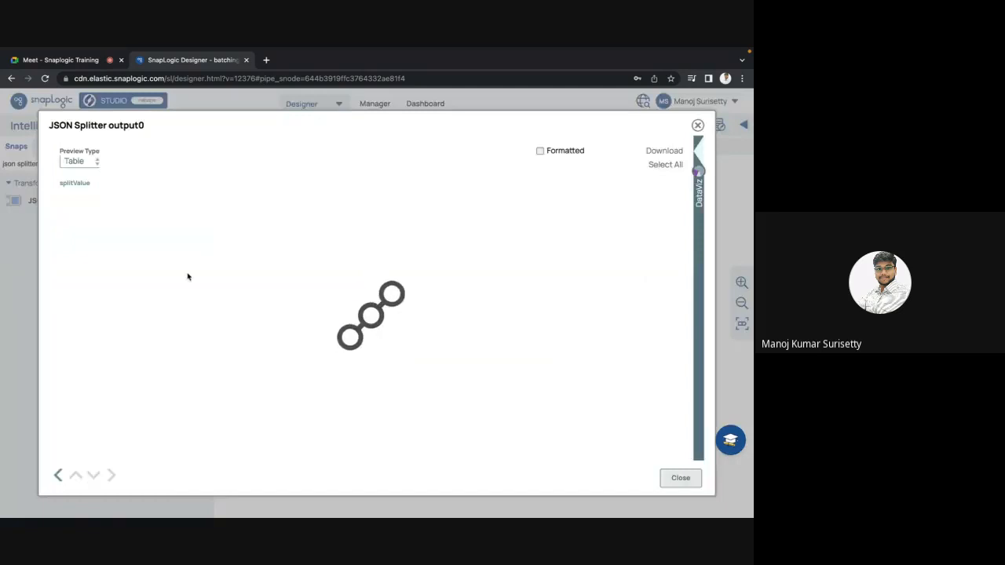
scroll(188, 276, "down", 5)
scroll(188, 276, "down", 1)
scroll(188, 276, "up", 10)
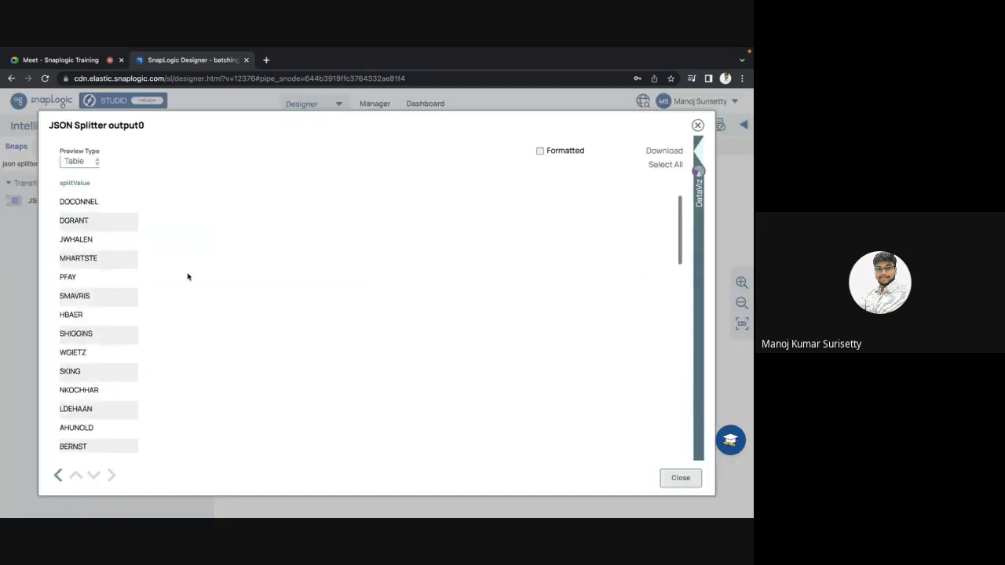
scroll(188, 276, "down", 10)
scroll(188, 276, "up", 10)
key("Escape")
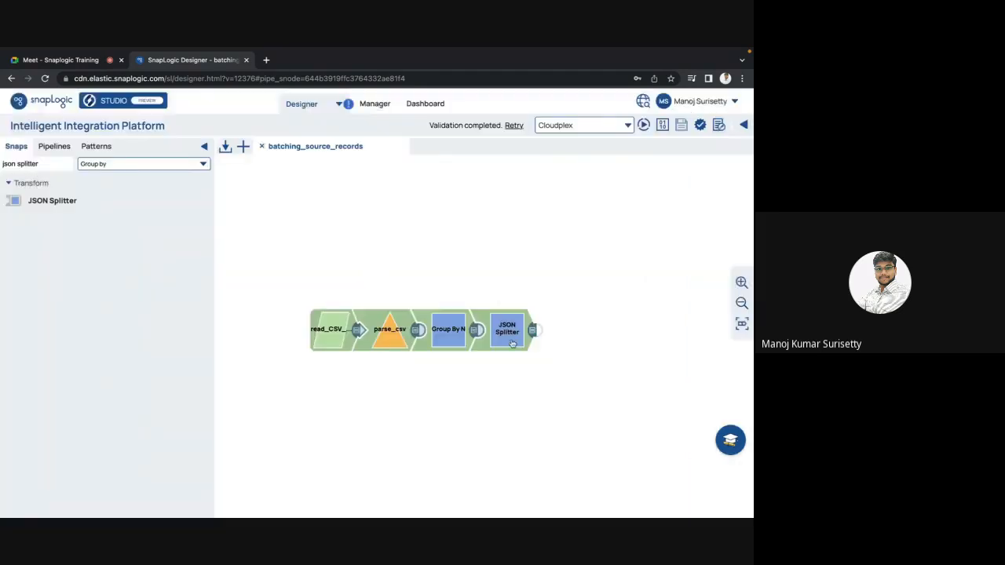
Set the JSON Splitter's JSON Path to Split to the whole data array, save the snap and validate the pipeline.
left_click(512, 344)
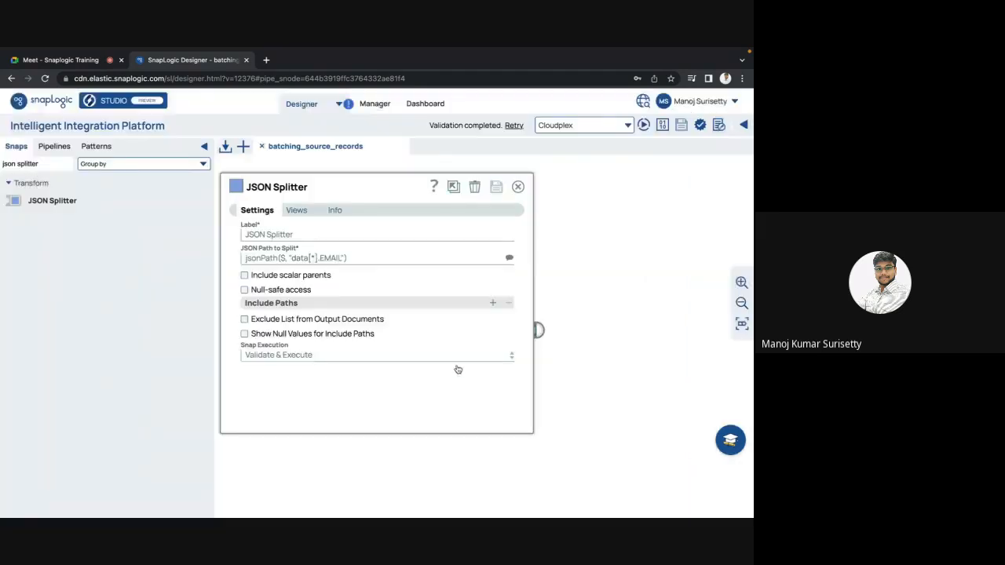
left_click(510, 262)
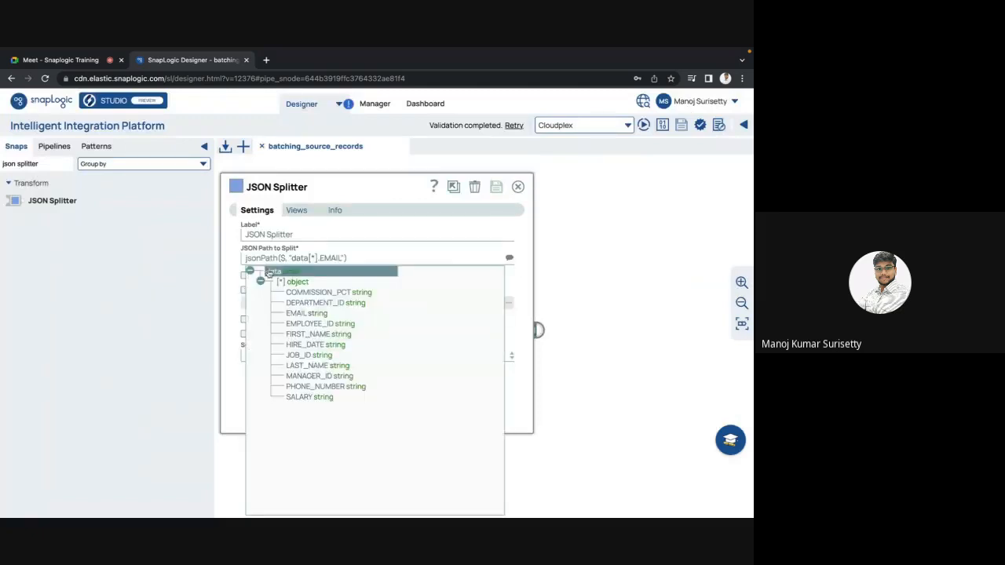
left_click(278, 272)
left_click(497, 186)
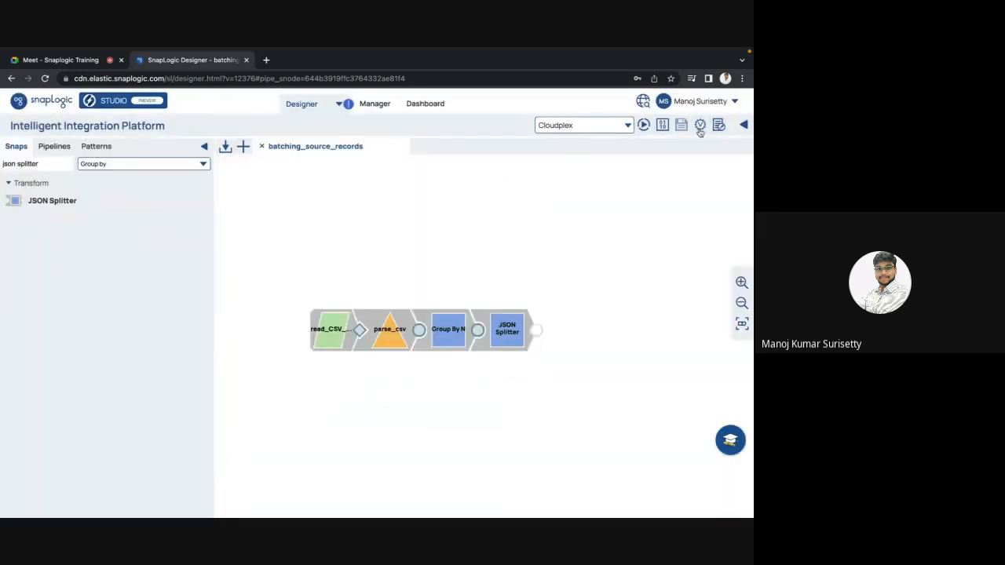
left_click(700, 129)
Preview the JSON Splitter output for the whole data array, check all its columns and close the preview.
left_click(533, 330)
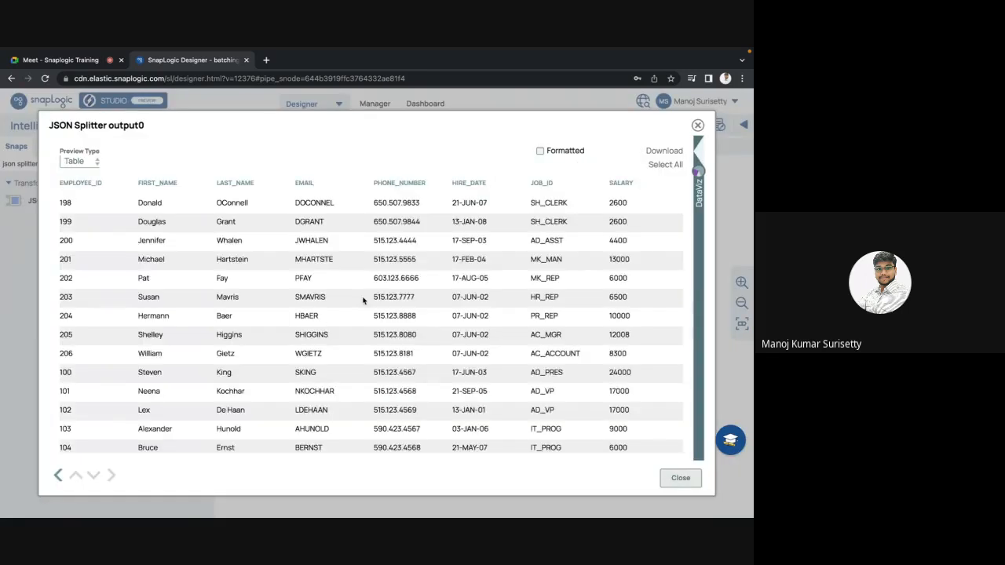
scroll(363, 300, "right", 3)
scroll(363, 300, "left", 3)
key("Escape")
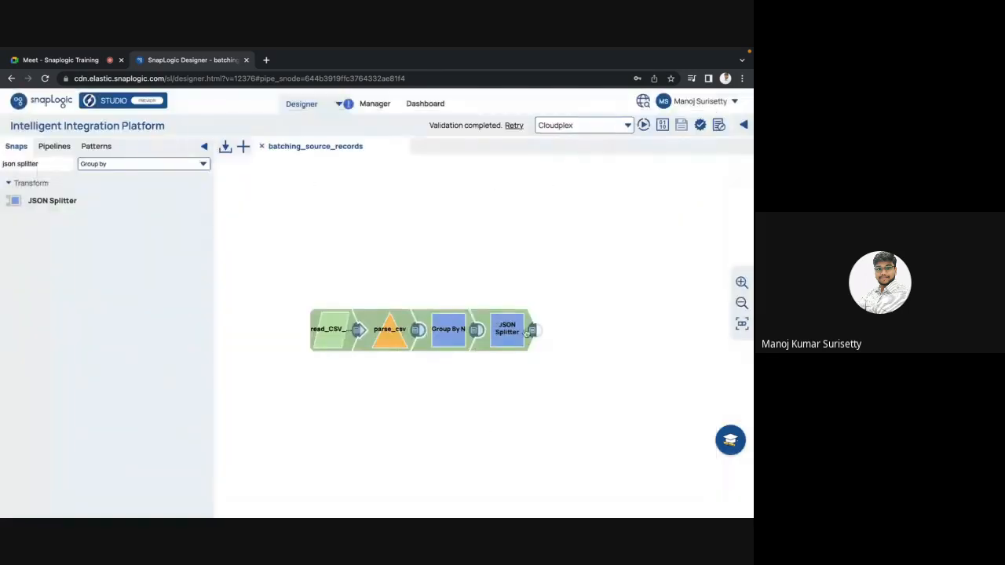
Change the JSON Splitter's JSON Path to Split to the PHONE_NUMBER field of the data array and save the snap.
left_click(524, 331)
left_click(510, 258)
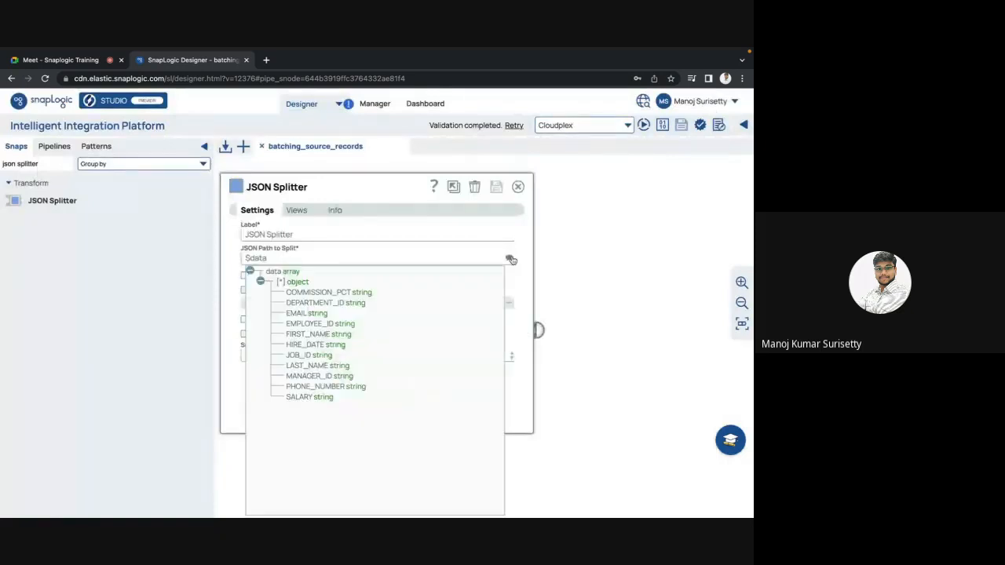
left_click(306, 392)
left_click(497, 190)
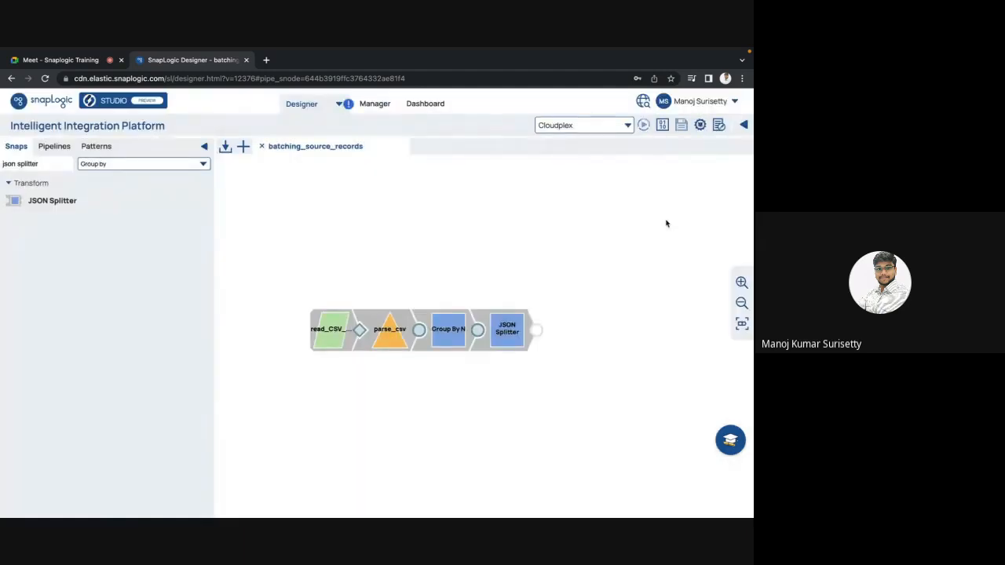
Preview the JSON Splitter output as a table, look through the split PHONE_NUMBER values and close the preview.
left_click(532, 336)
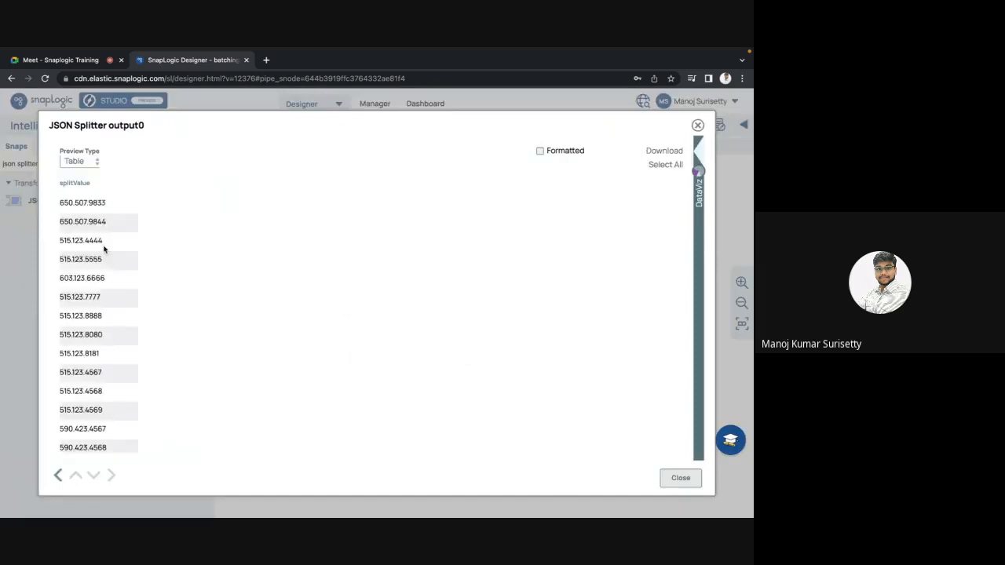
scroll(107, 247, "down", 10)
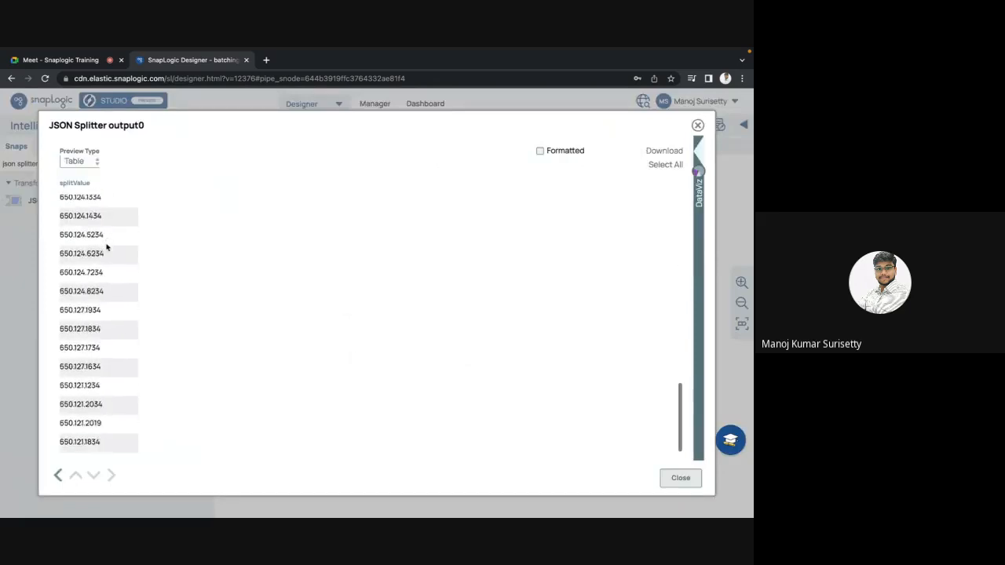
key("Escape")
Open the JSON Splitter's settings and read the help description of the JSON Path to Split field.
left_click(502, 345)
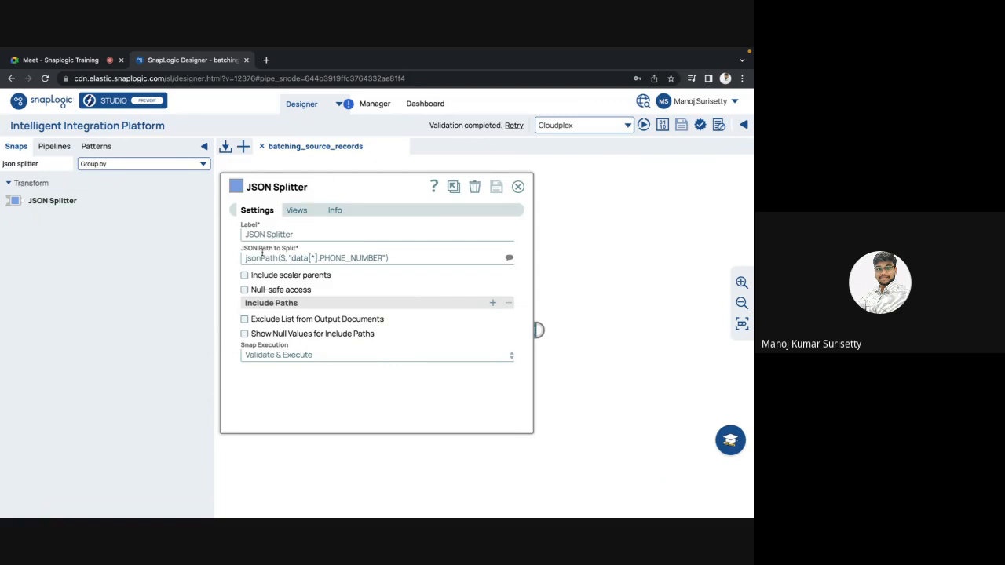
double_click(261, 248)
mouse_move(260, 248)
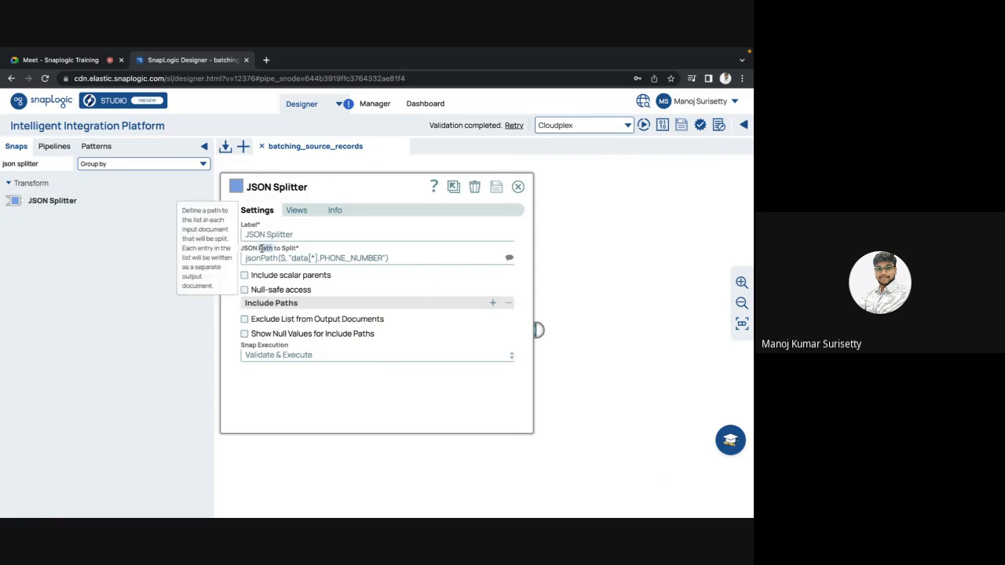
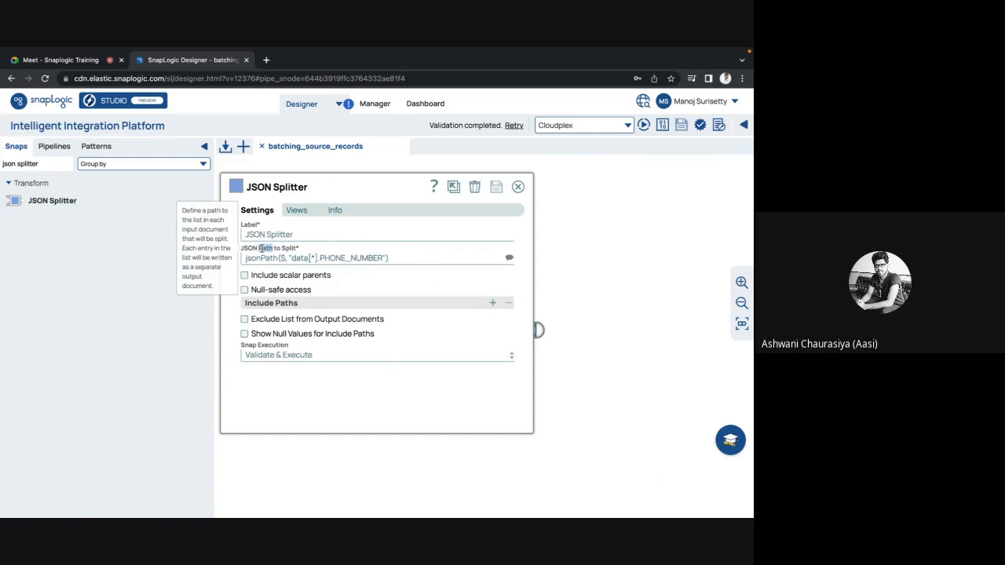
Check the JSON Splitter's info and its error, input and output views, and return to its settings.
left_click(336, 210)
left_click(292, 211)
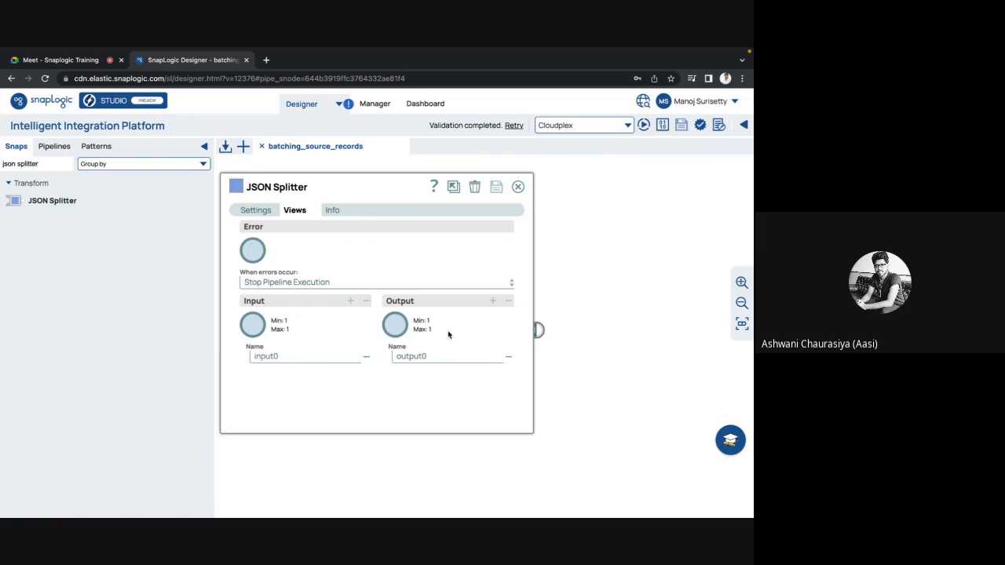
left_click(267, 214)
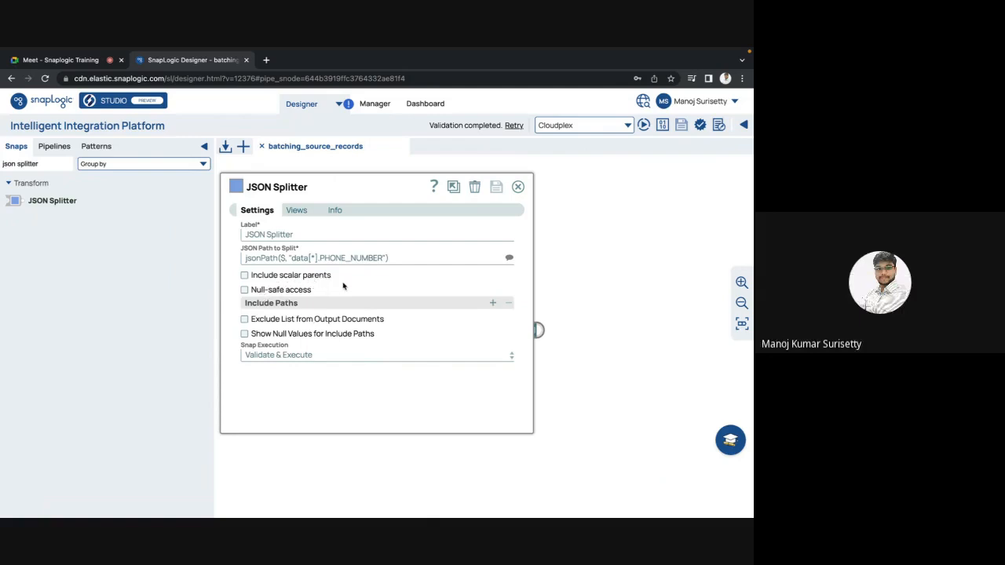
Add an Include Path to the JSON Splitter for the EMAIL field, jsonPath($, "data[*].EMAIL"), and save the snap.
left_click(494, 304)
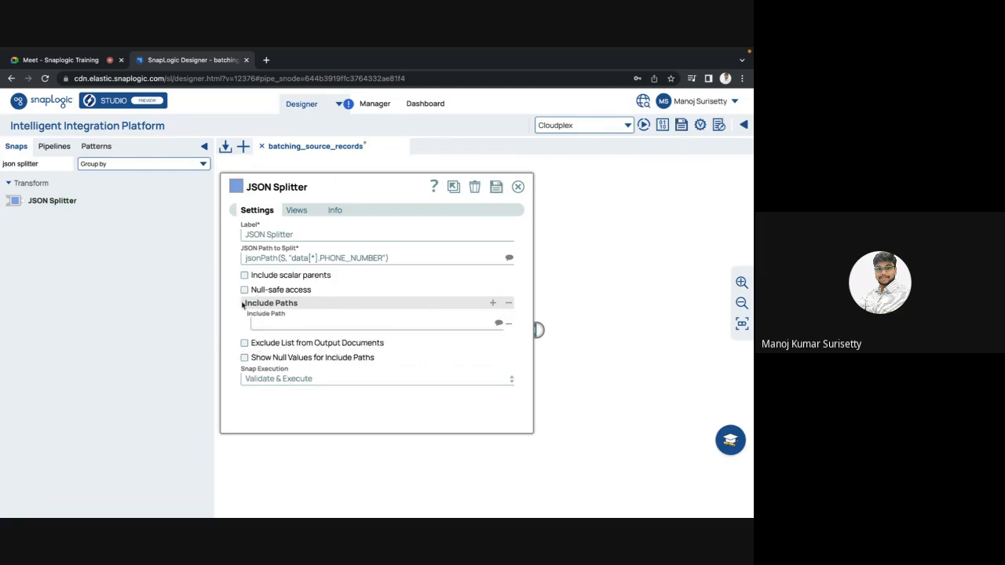
left_click_drag(301, 307, 250, 305)
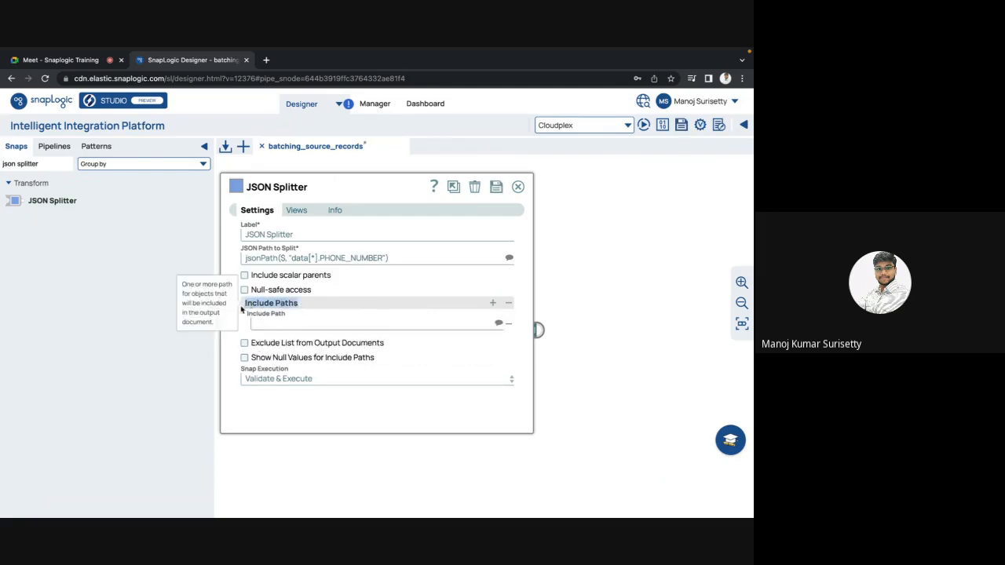
left_click(347, 324)
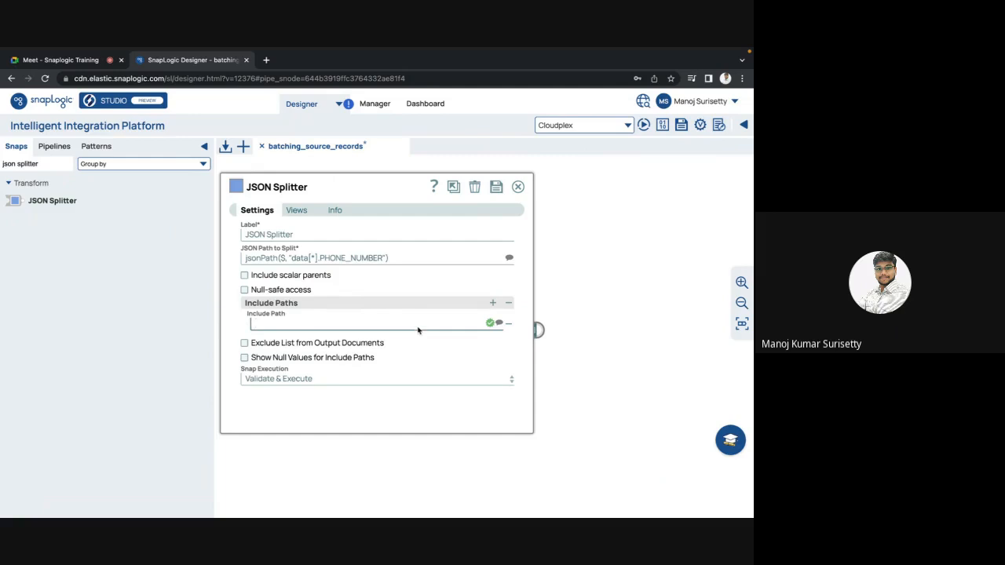
left_click_drag(393, 261, 233, 266)
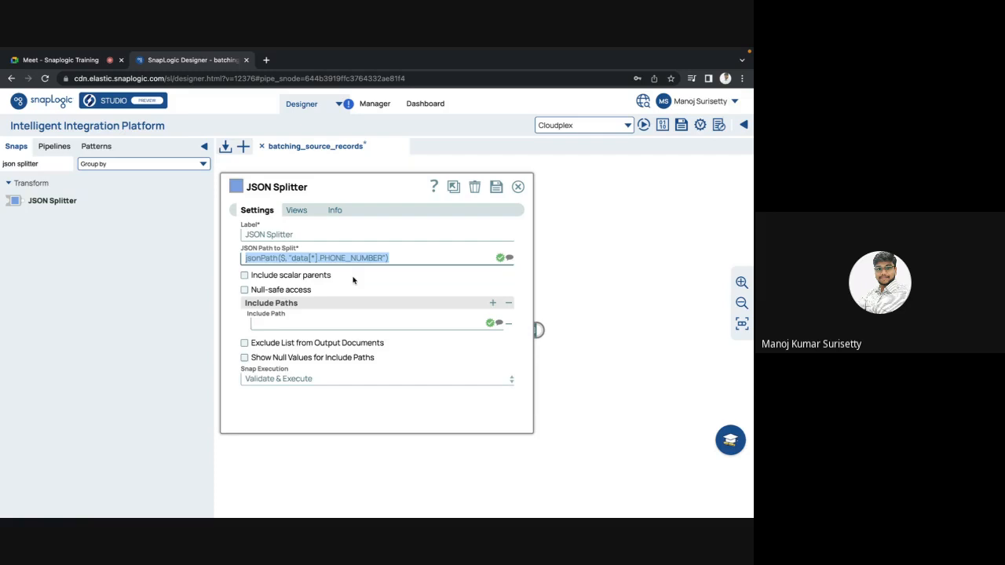
left_click(499, 322)
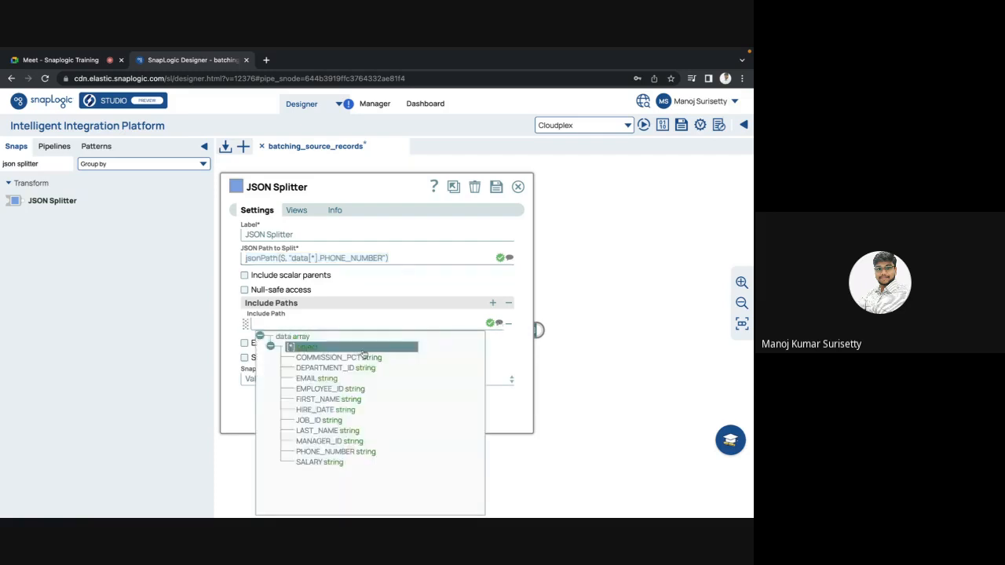
left_click(326, 380)
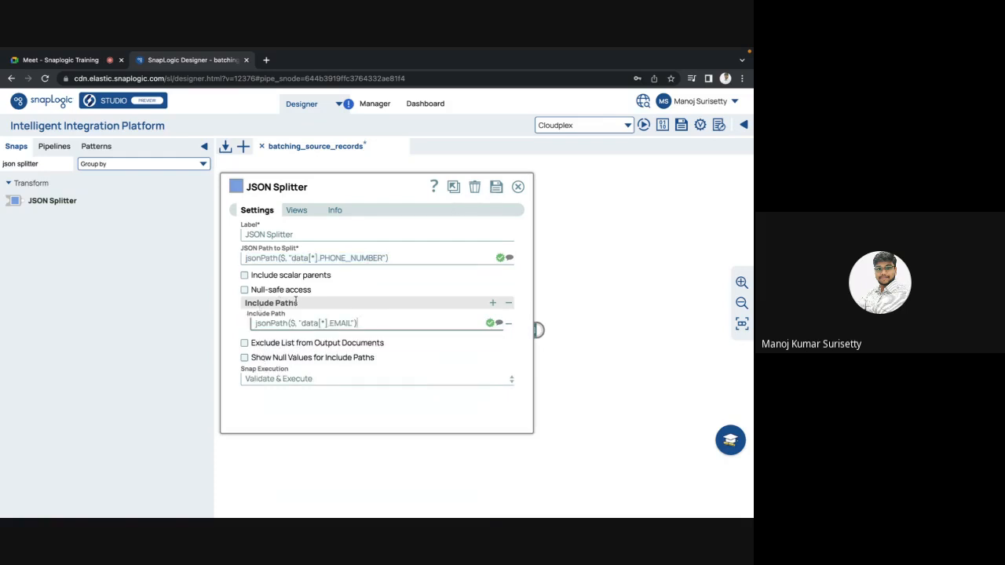
mouse_move(296, 300)
left_click_drag(365, 325, 244, 325)
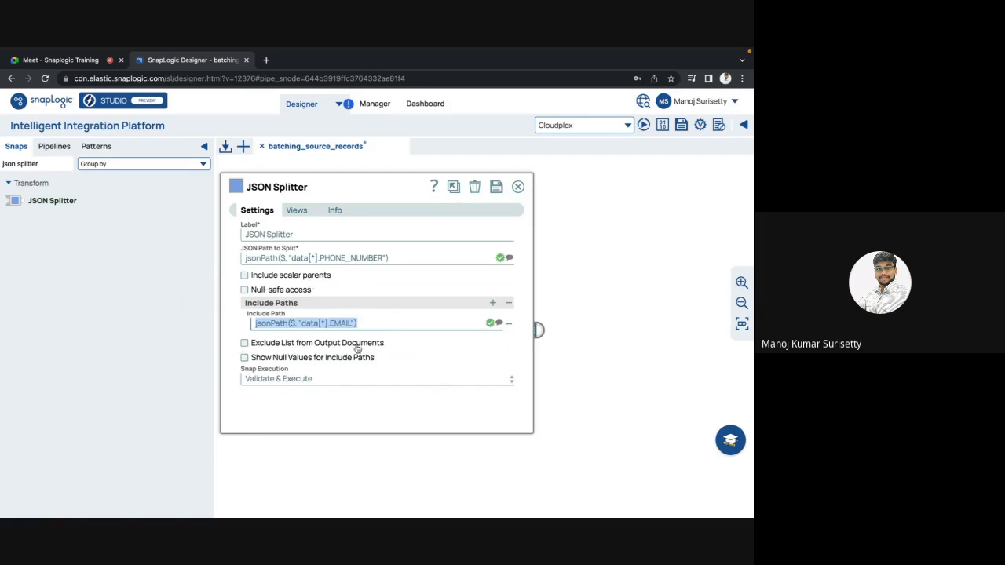
mouse_move(357, 349)
left_click(496, 188)
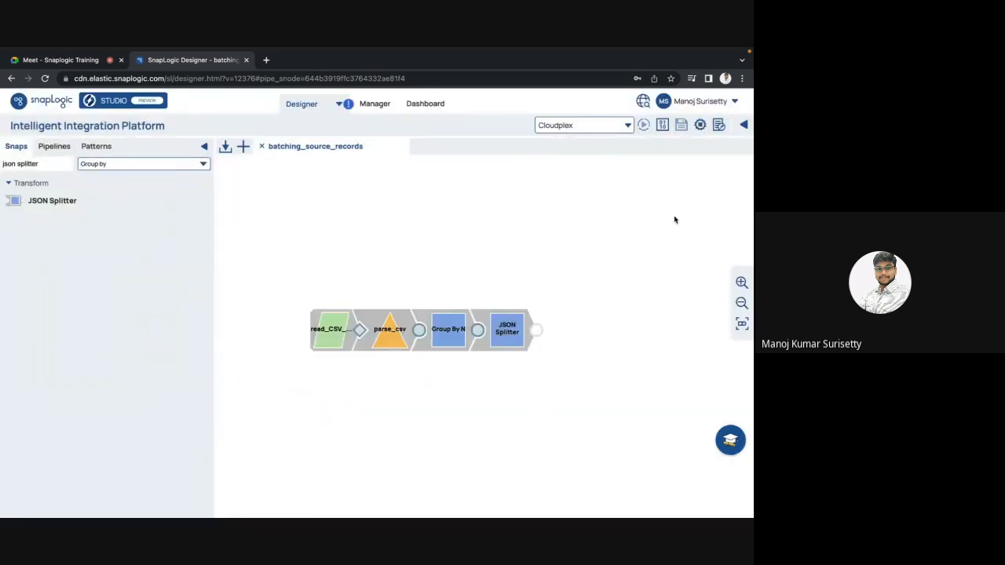
Preview the JSON Splitter output as JSON, expand the first record down to its EMAIL list and close the preview.
left_click(534, 334)
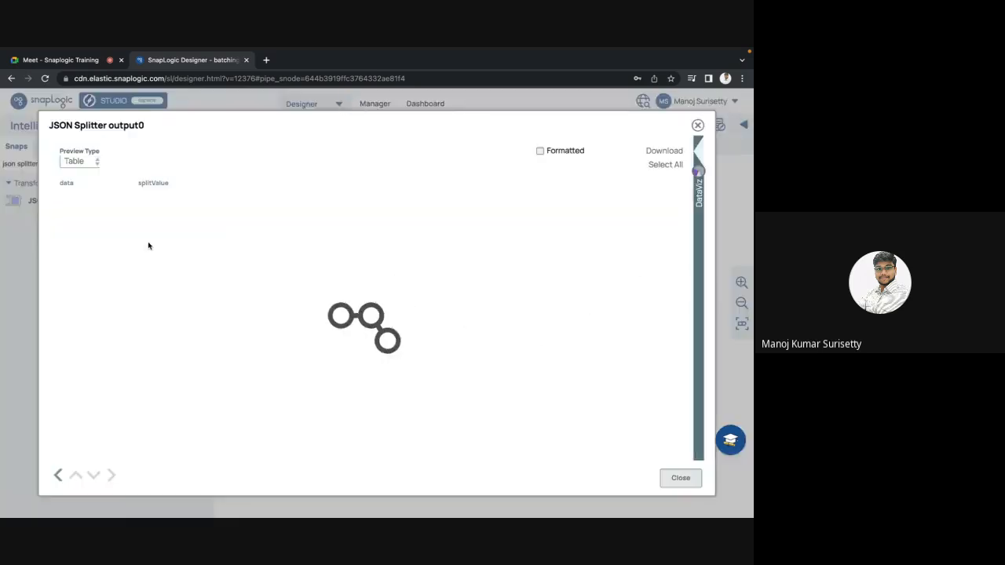
left_click(80, 165)
left_click(75, 177)
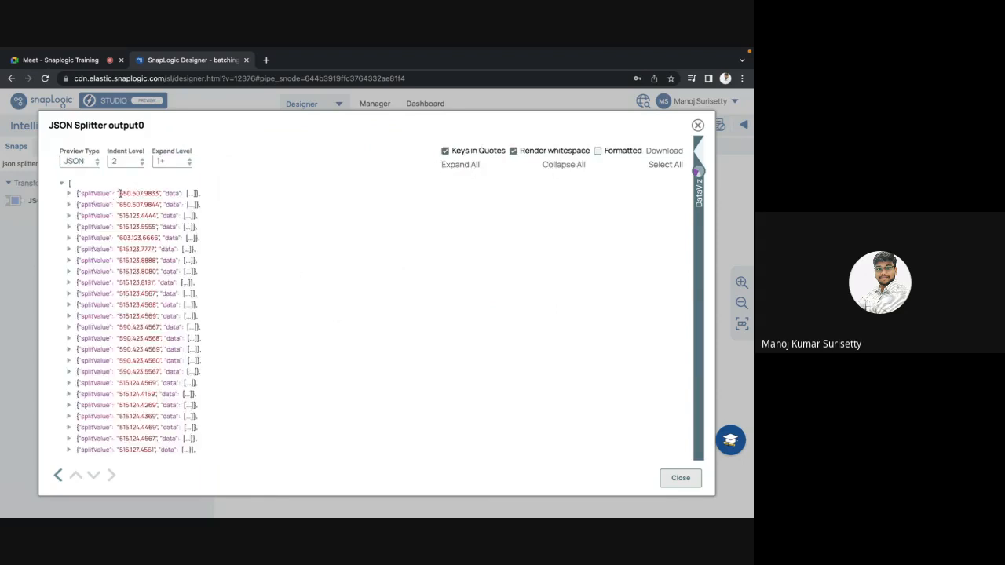
double_click(99, 194)
left_click(68, 193)
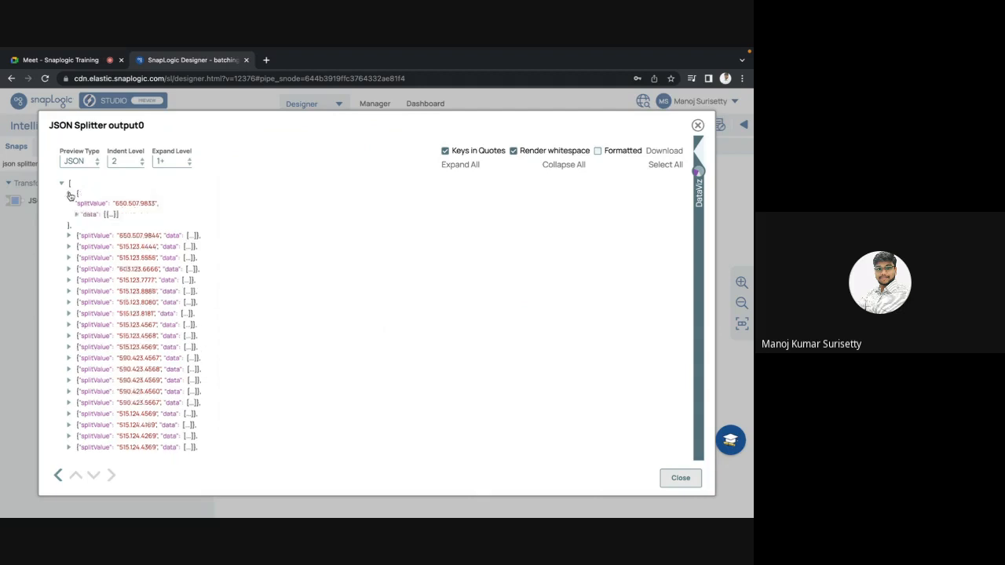
left_click(76, 214)
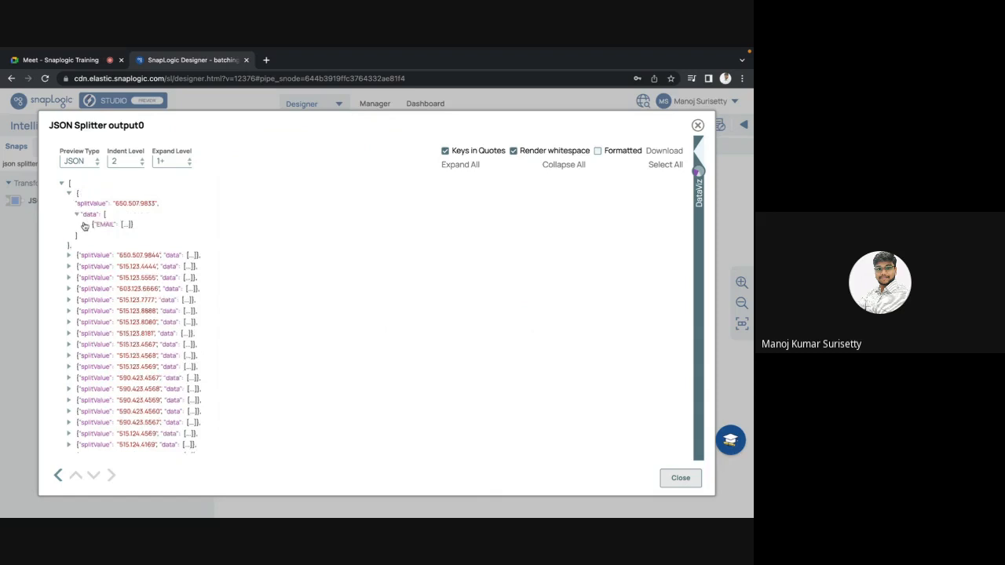
left_click(84, 224)
left_click(92, 235)
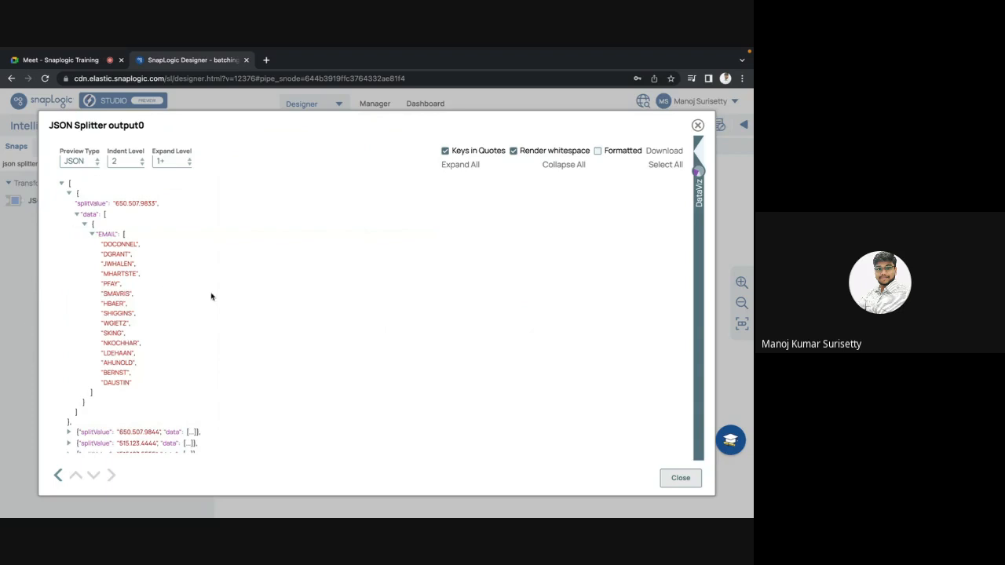
left_click(681, 479)
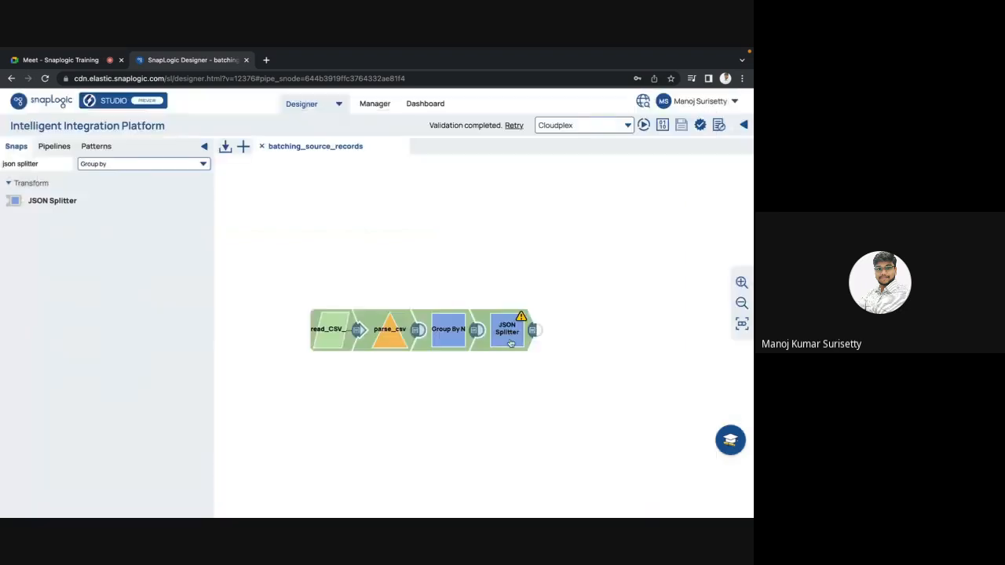
Recheck the JSON Splitter's Include Path setting, reopen the JSON output preview, examine the first record's included EMAIL values and close it.
left_click(527, 338)
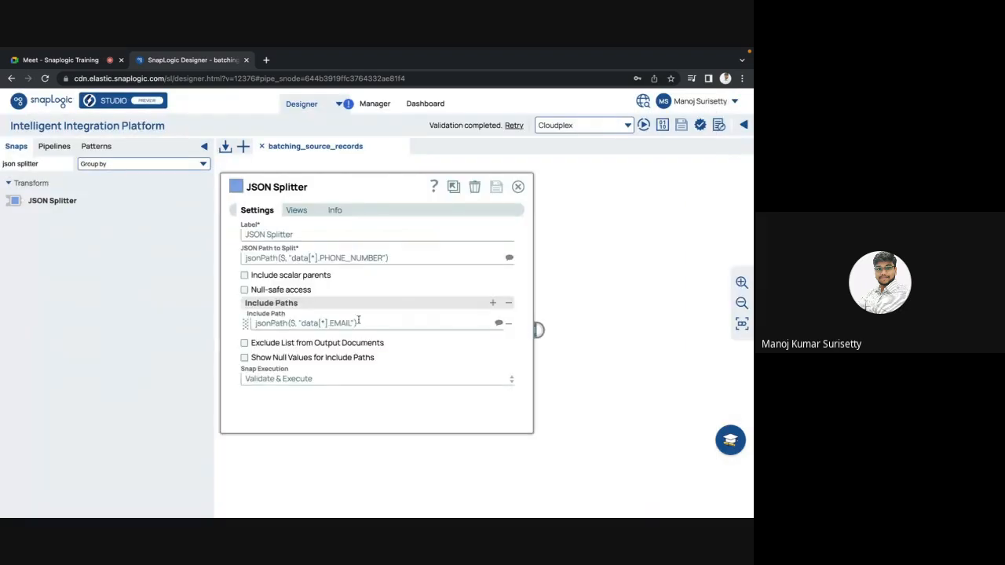
left_click(521, 190)
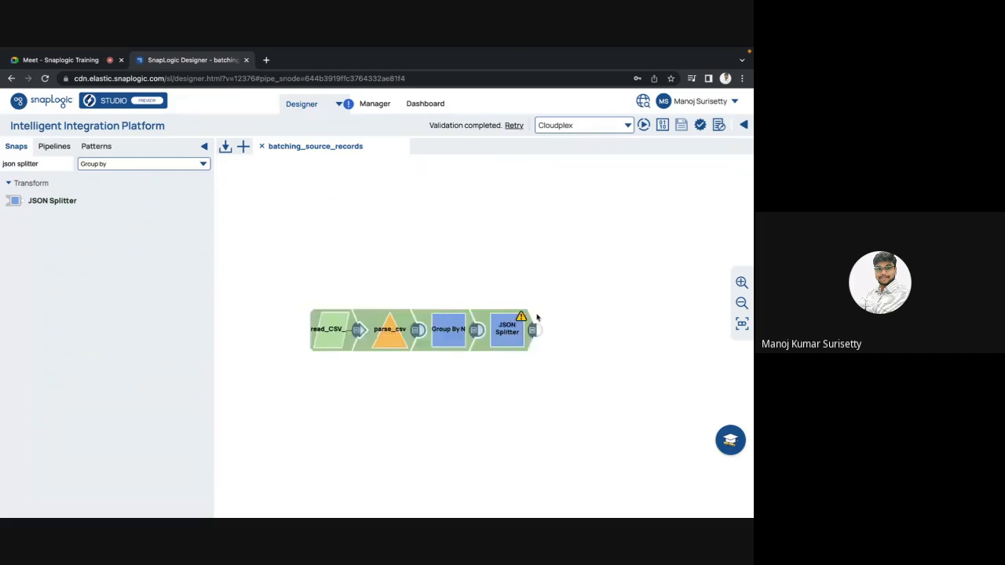
left_click(535, 333)
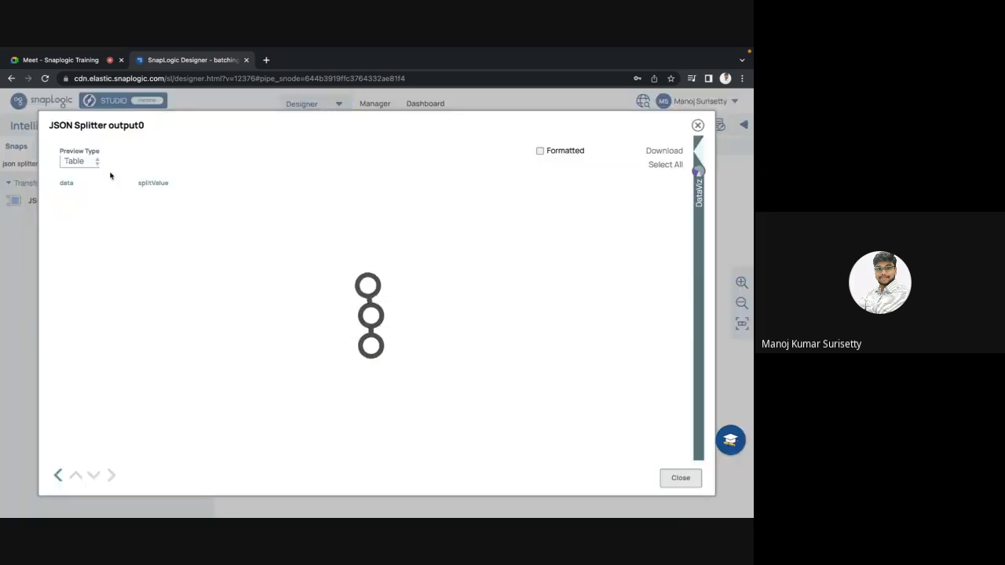
left_click(79, 161)
left_click(70, 180)
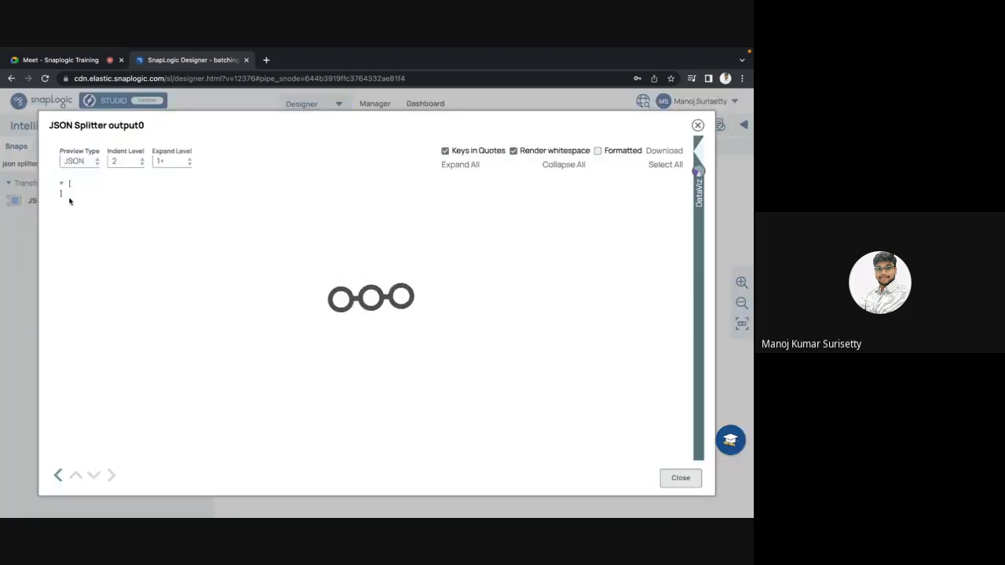
left_click(68, 194)
left_click(76, 215)
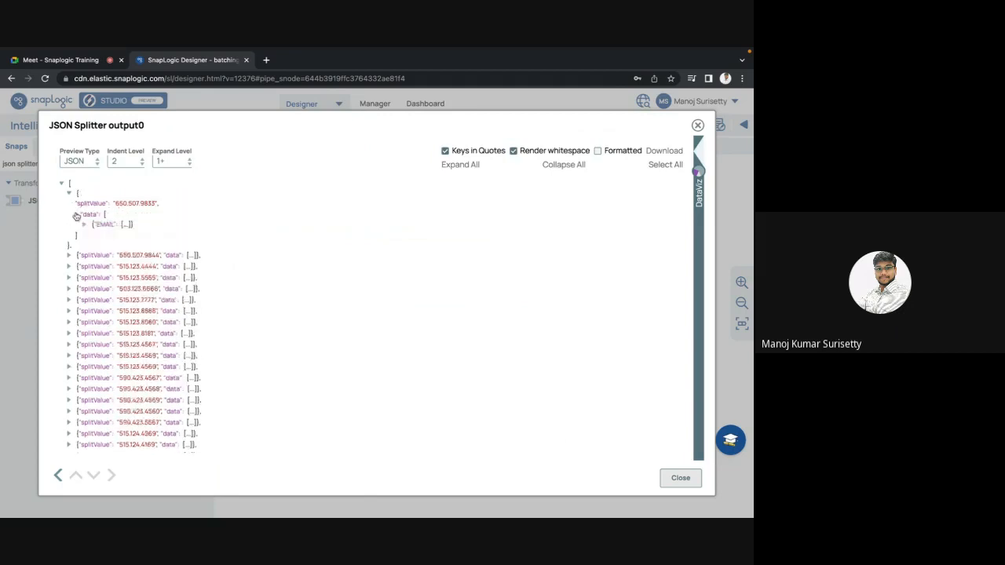
left_click(84, 225)
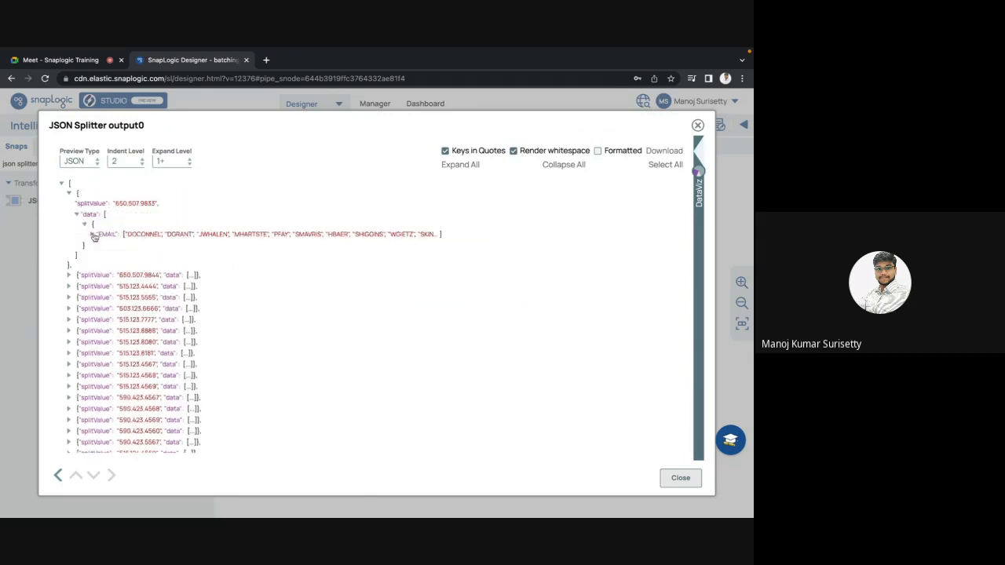
left_click(92, 234)
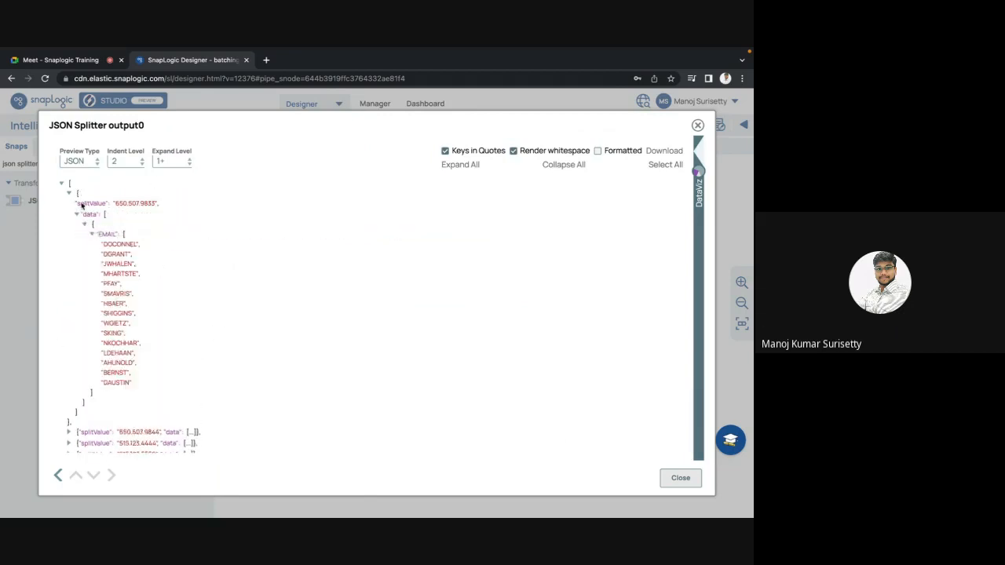
left_click(680, 477)
Preview the JSON Splitter output as a table, look through the splitValue column, inspect the first rows' data cells and close the preview.
left_click(524, 332)
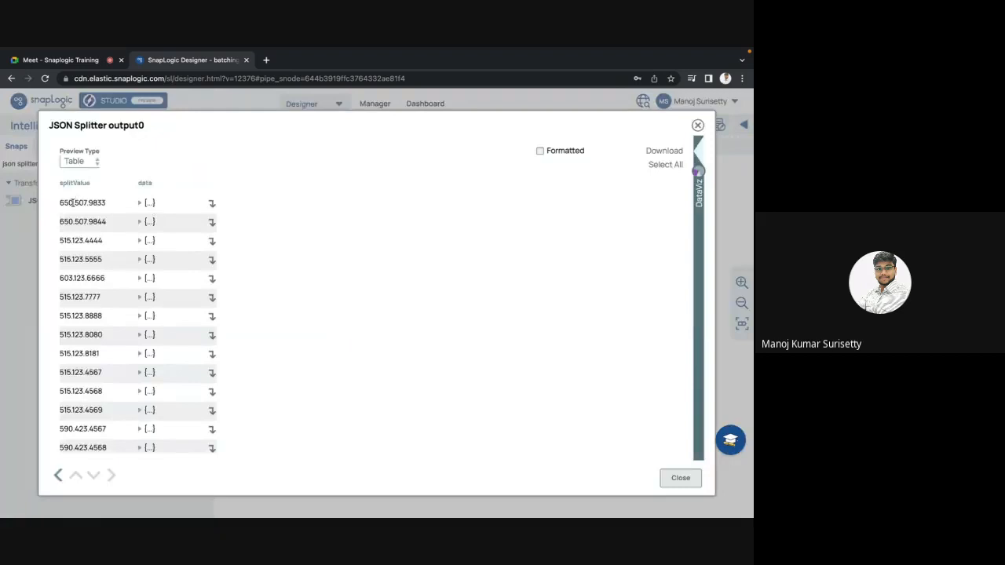
left_click_drag(74, 201, 76, 338)
scroll(88, 368, "down", 5)
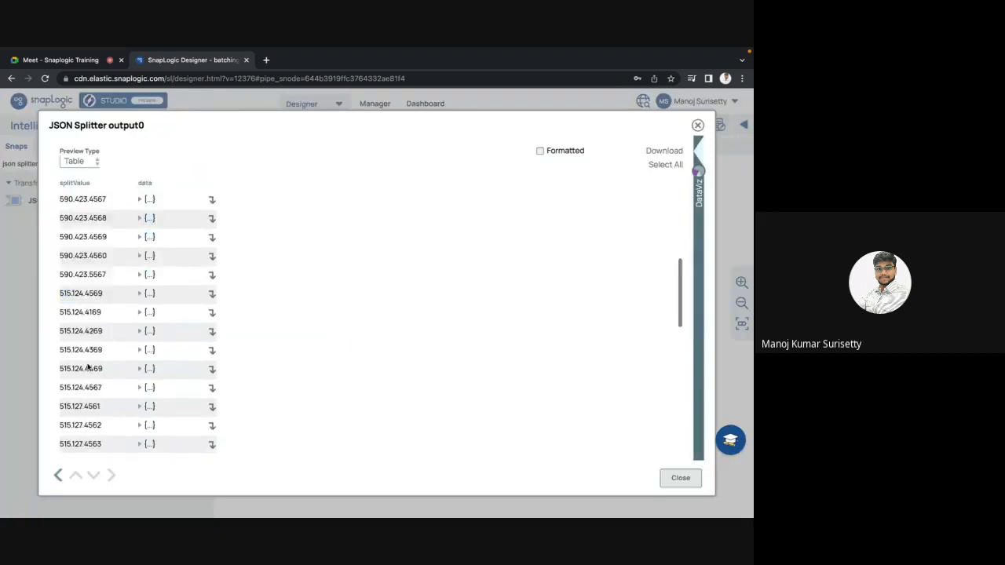
scroll(118, 314, "up", 5)
left_click(145, 202)
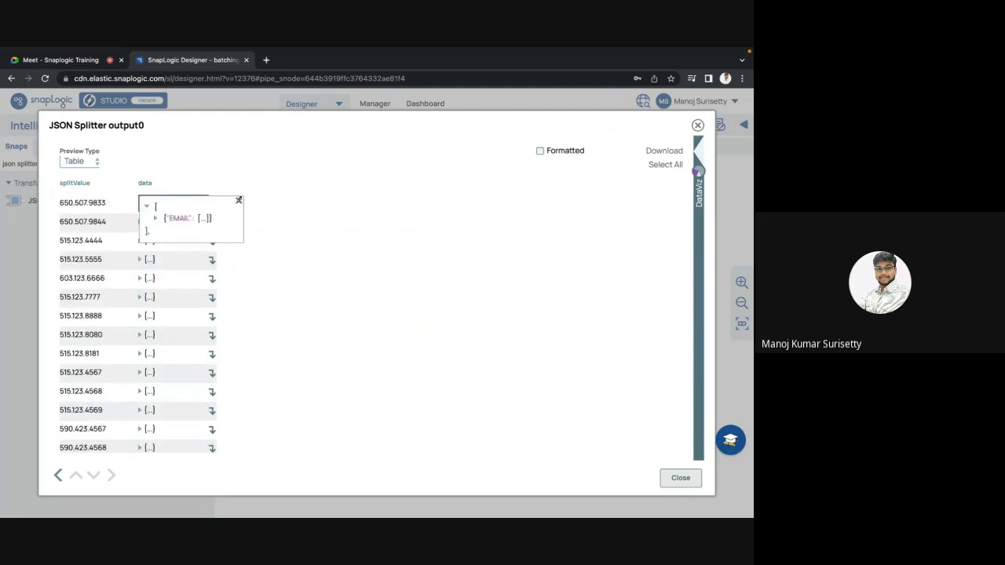
left_click(237, 202)
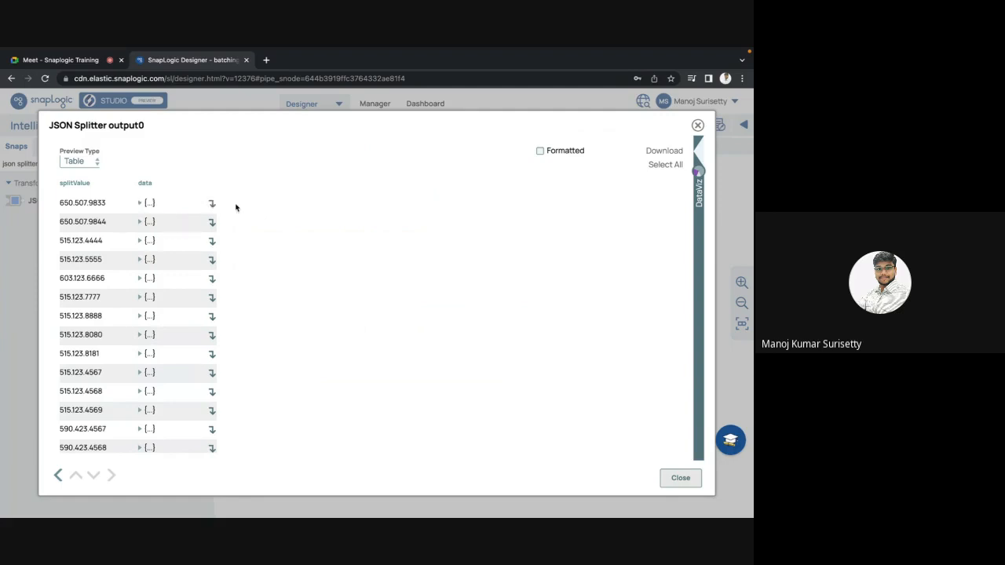
left_click(142, 224)
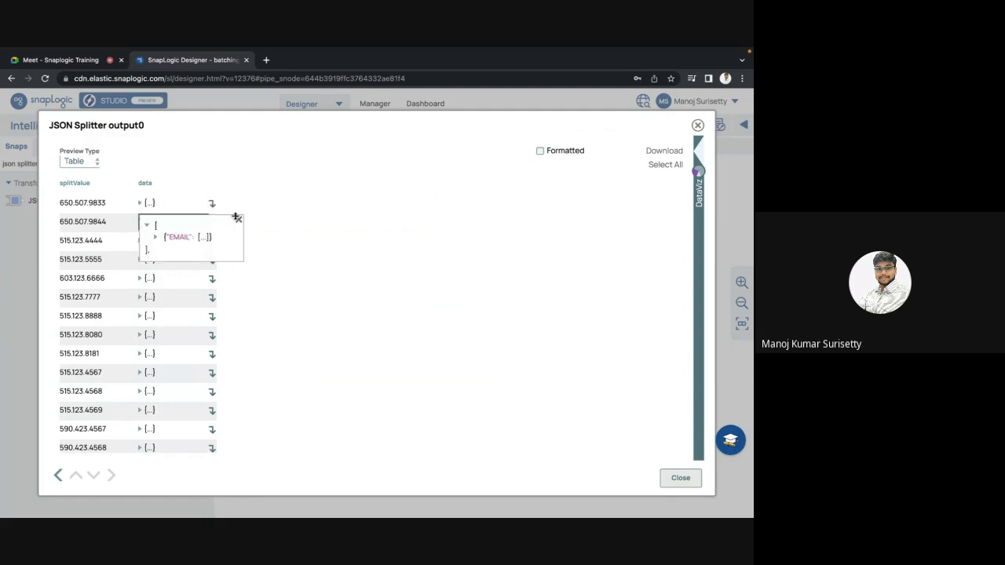
left_click(680, 477)
Review the JSON Splitter's Include Path against its JSON Path to Split and close the settings.
left_click(509, 331)
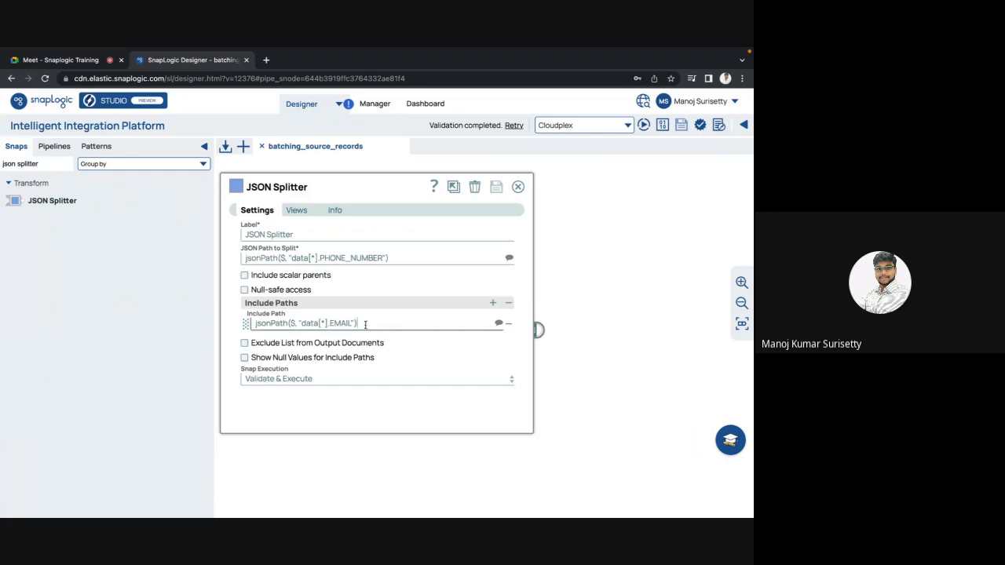
left_click_drag(363, 324, 244, 324)
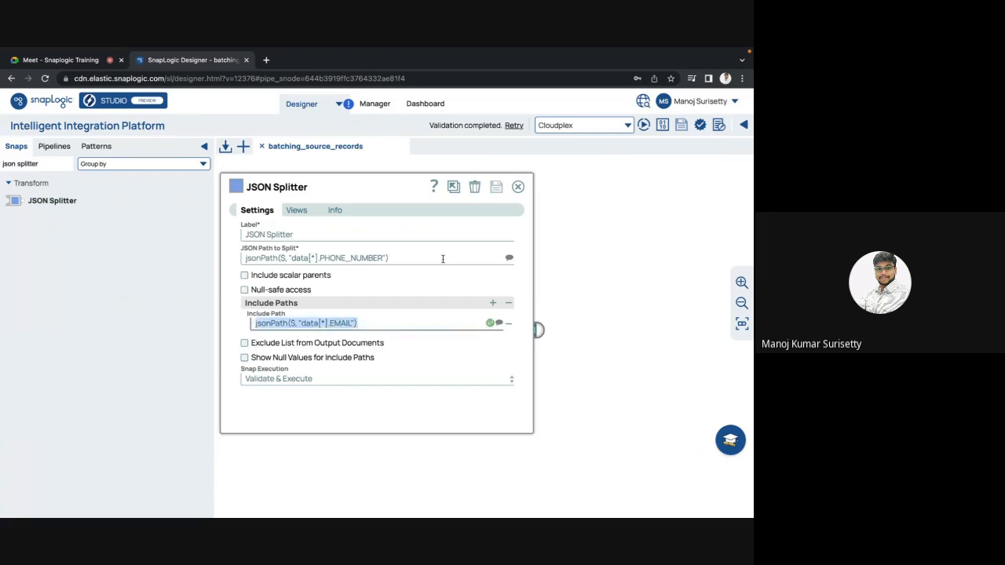
left_click_drag(397, 261, 229, 260)
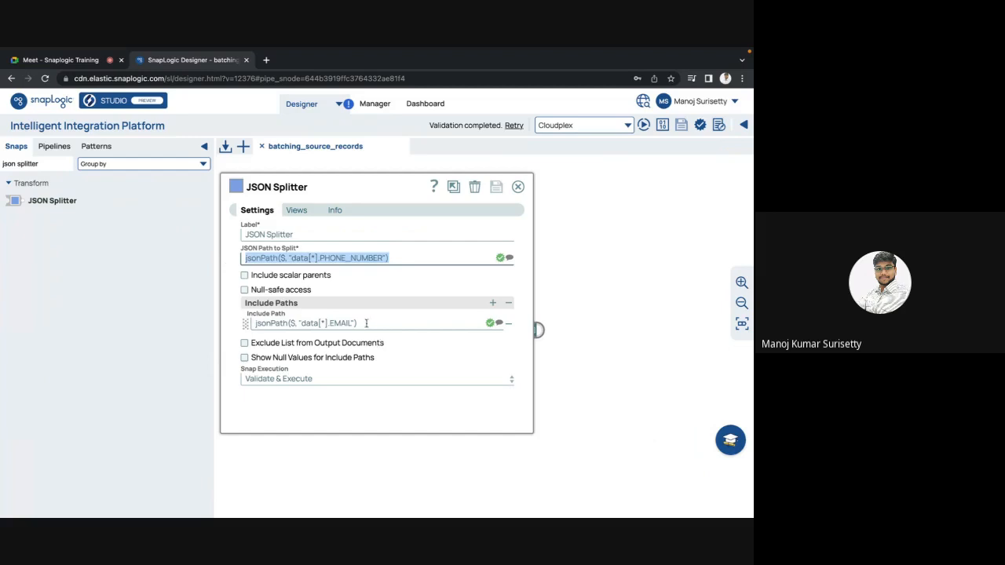
left_click(246, 325)
left_click_drag(247, 327, 242, 323)
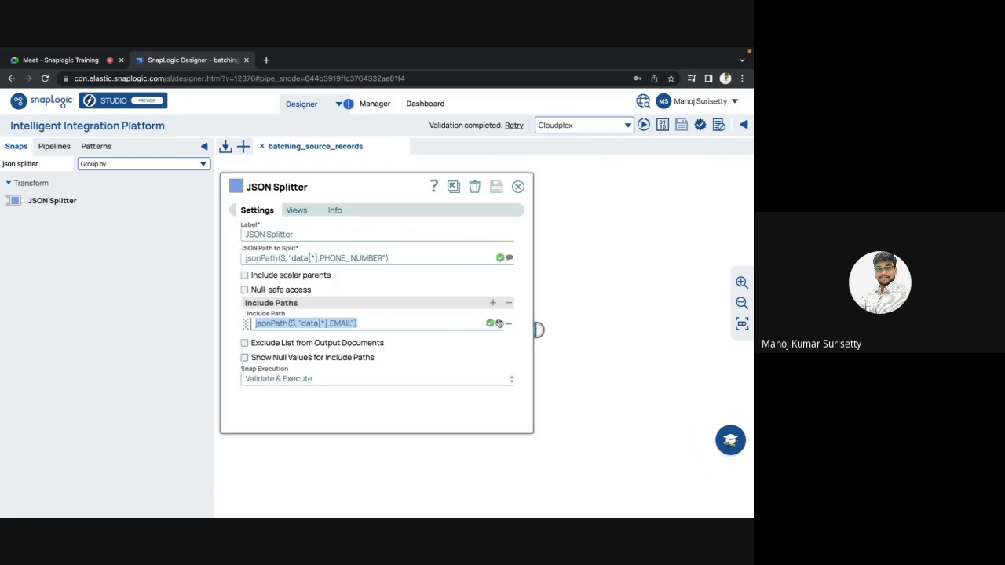
left_click(518, 187)
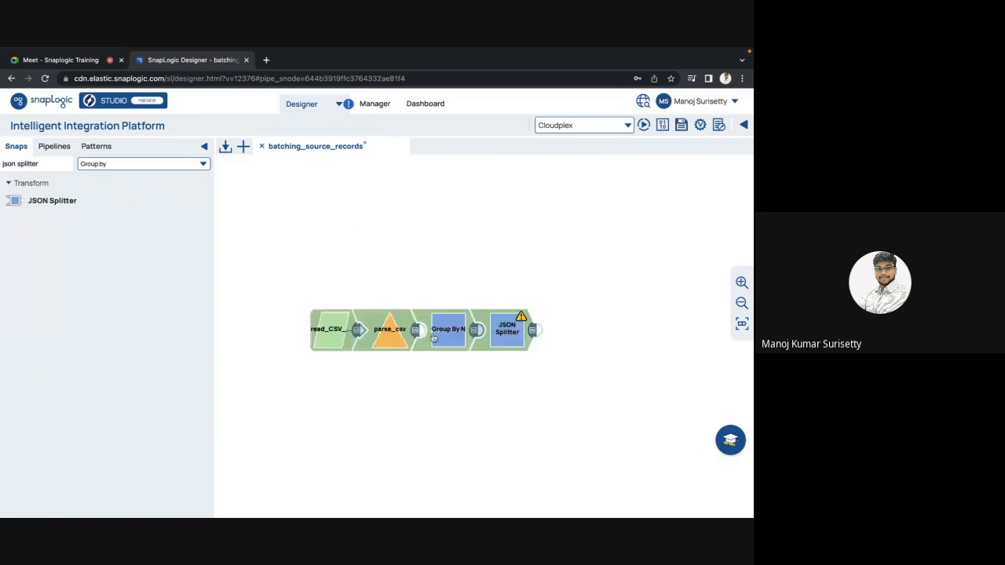
Find the Mapper snap and place it unconnected on the canvas below Group By N.
left_click_drag(445, 333, 503, 335)
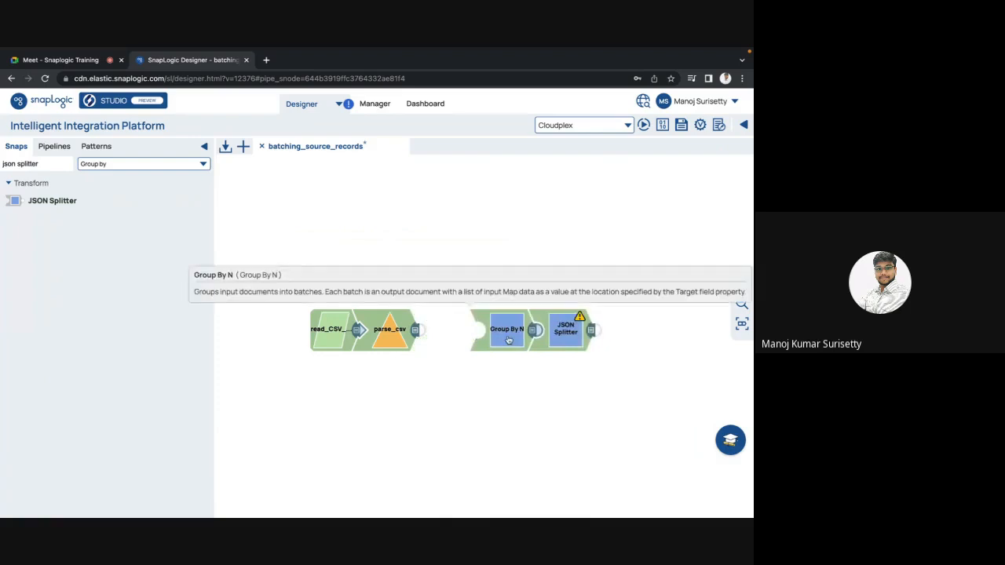
left_click_drag(508, 339, 446, 336)
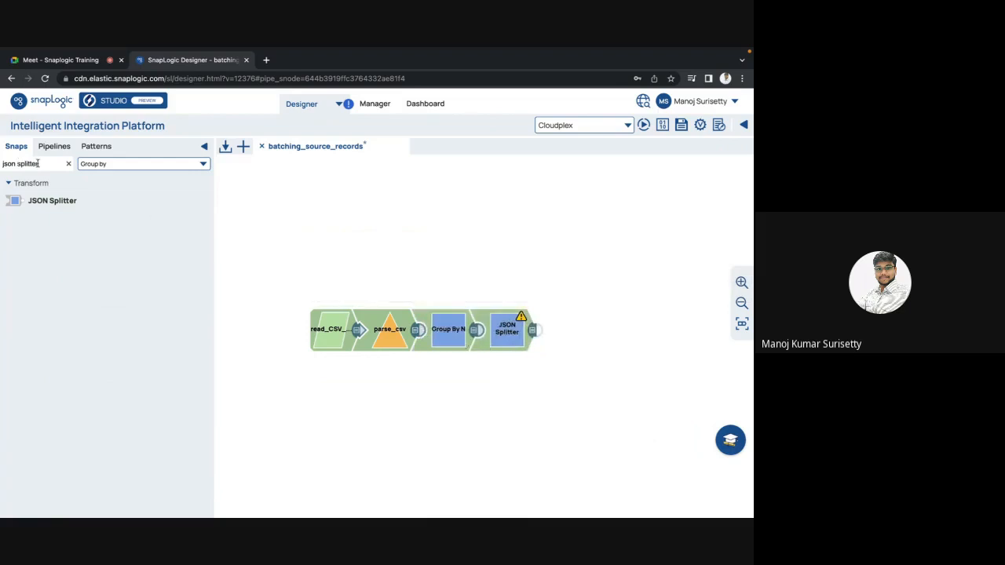
left_click_drag(41, 163, 1, 163)
type("mapper")
left_click_drag(28, 201, 447, 388)
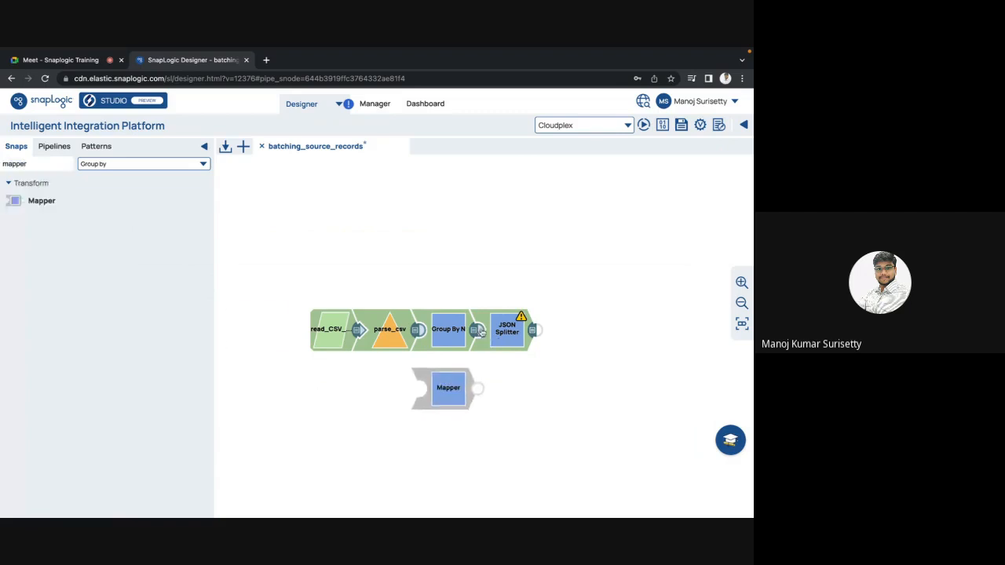
Connect the Mapper between Group By N and JSON Splitter, and enable Pass through in its settings.
left_click_drag(505, 333, 563, 333)
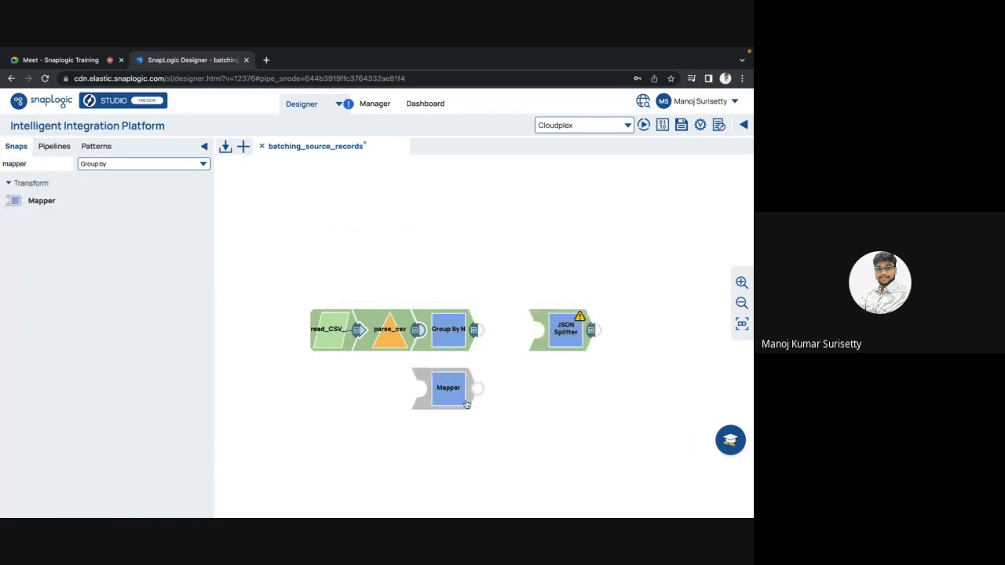
left_click_drag(466, 405, 515, 352)
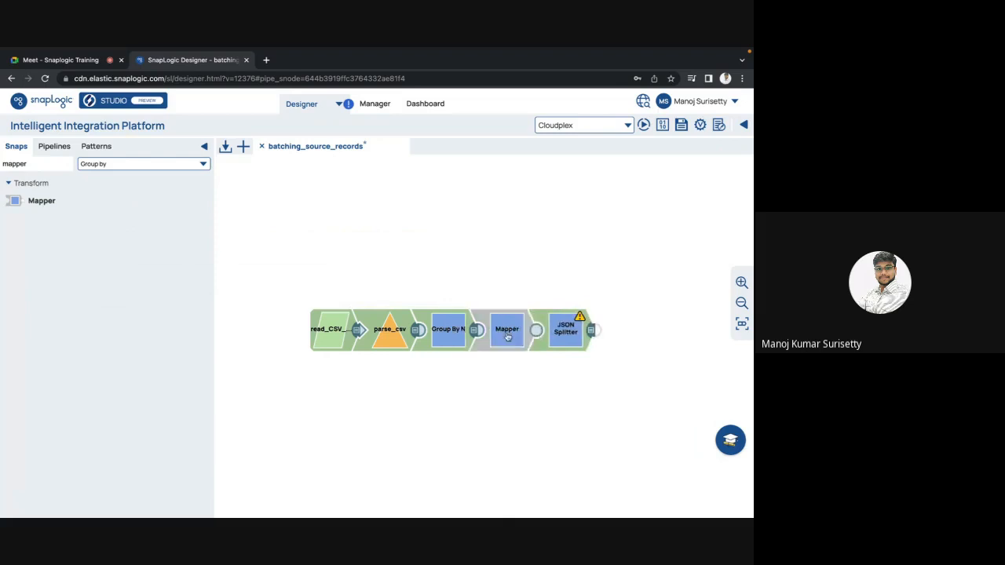
left_click(508, 338)
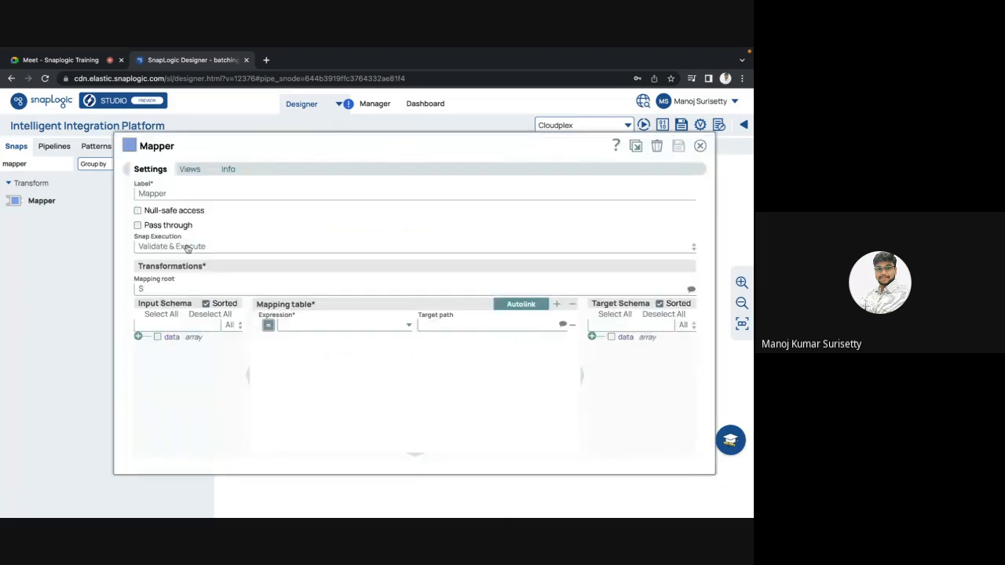
left_click(139, 226)
Map the expression snap.in.totalCount to the target path sourceCount in the Mapper and save its settings.
left_click(289, 327)
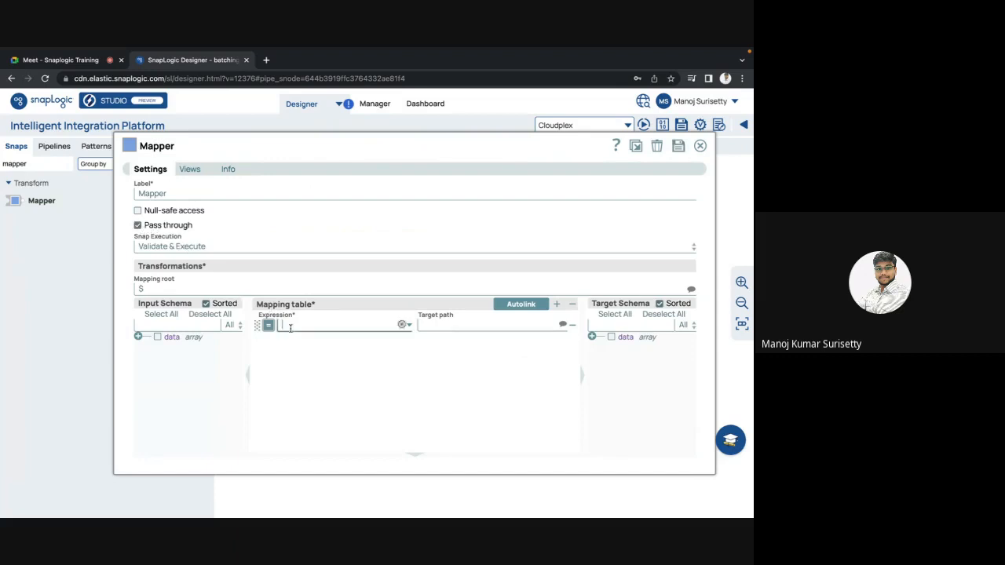
type("snap.in.total")
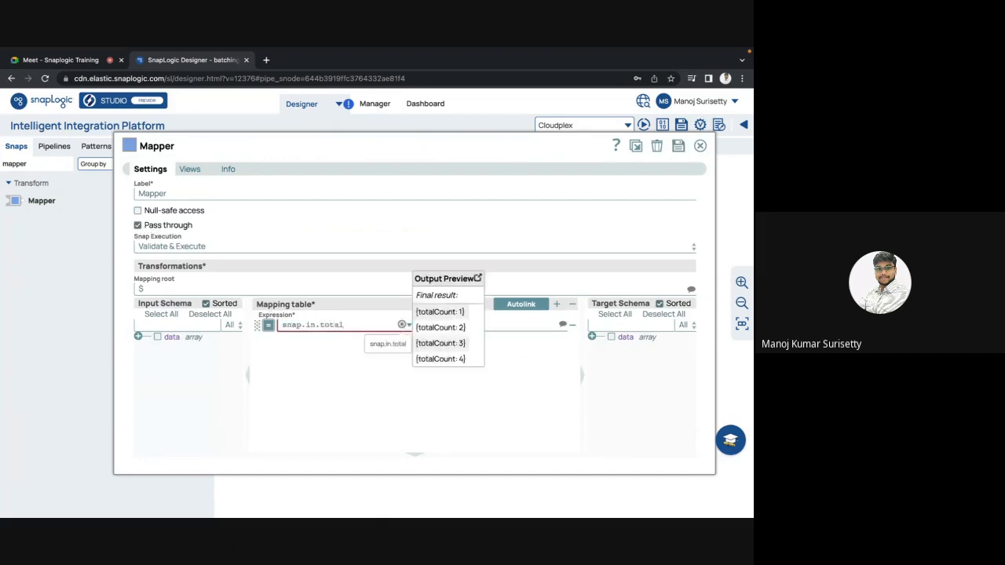
type("Count")
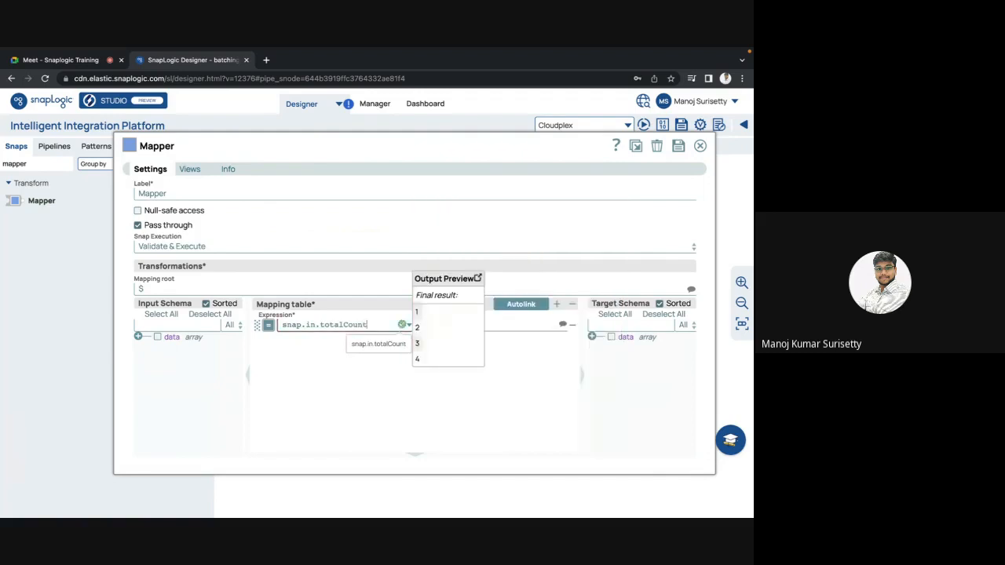
left_click(327, 383)
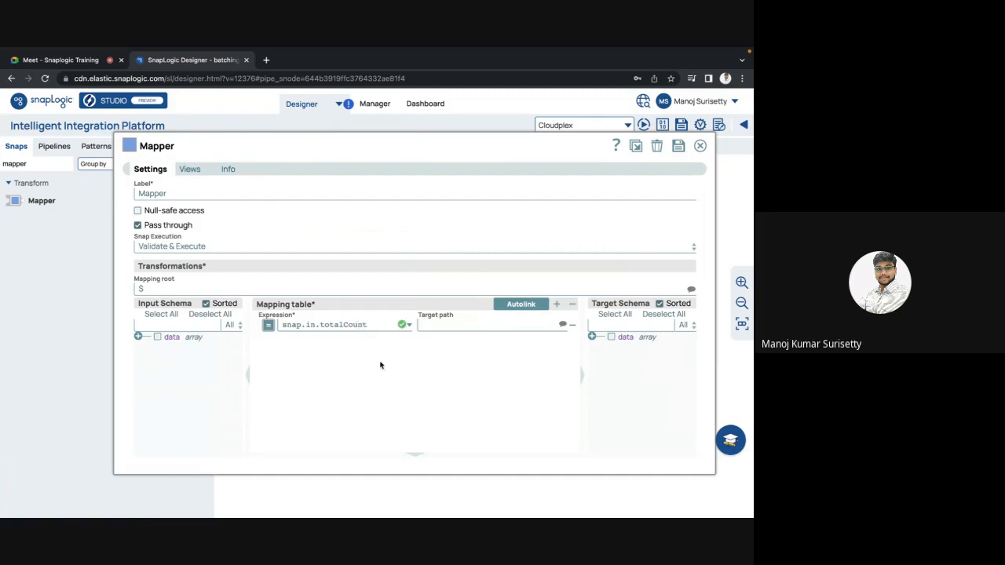
left_click(448, 325)
type("count")
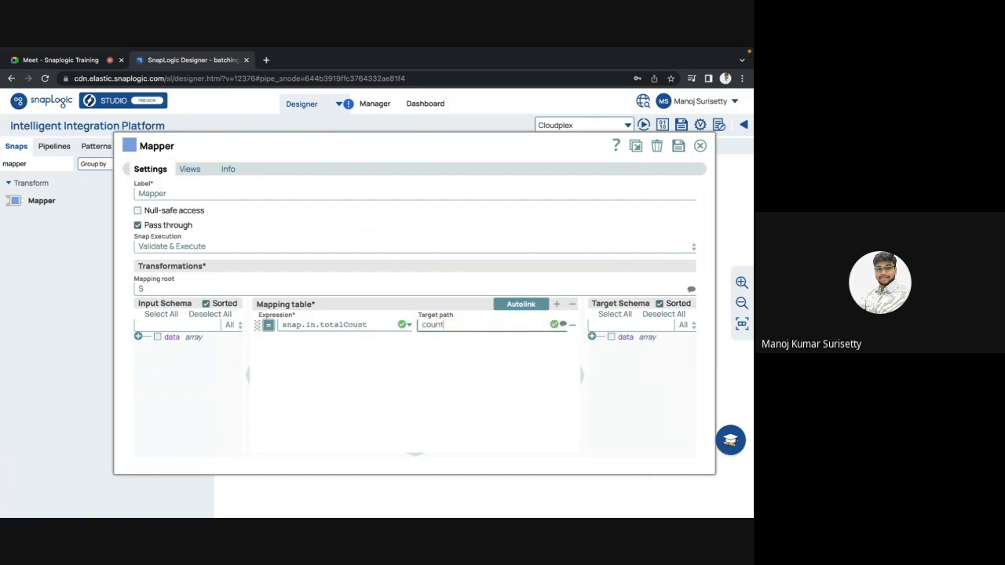
left_click(422, 325)
type("sourceC")
key("Delete")
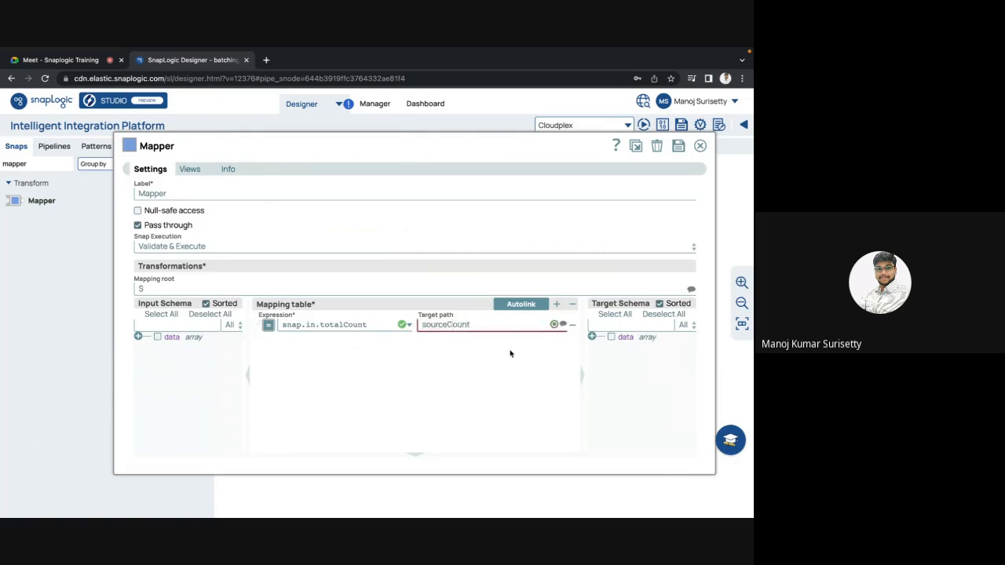
key("Escape")
left_click(478, 350)
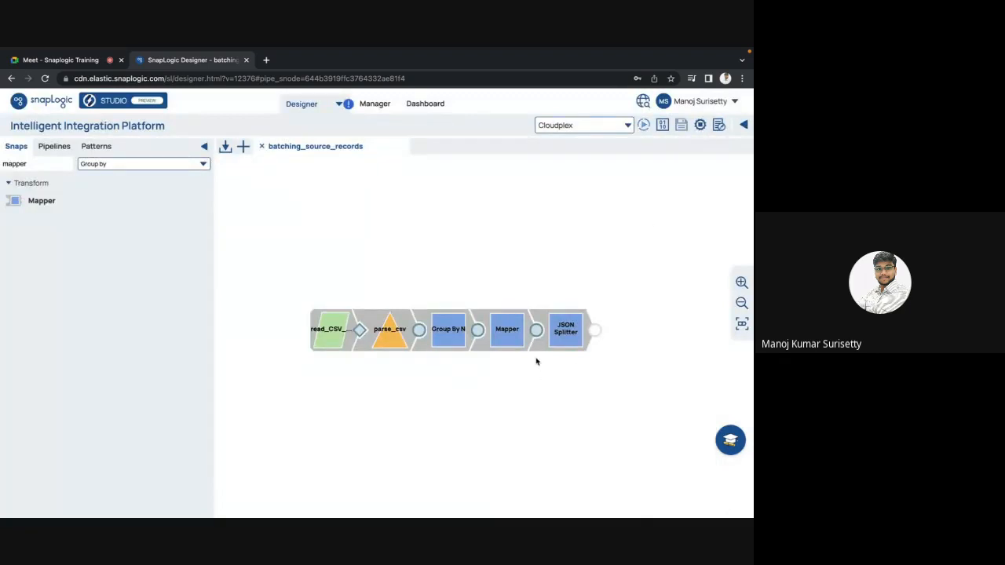
Preview the Mapper output, check the sourceCount column against the data rows and close the preview.
left_click(535, 332)
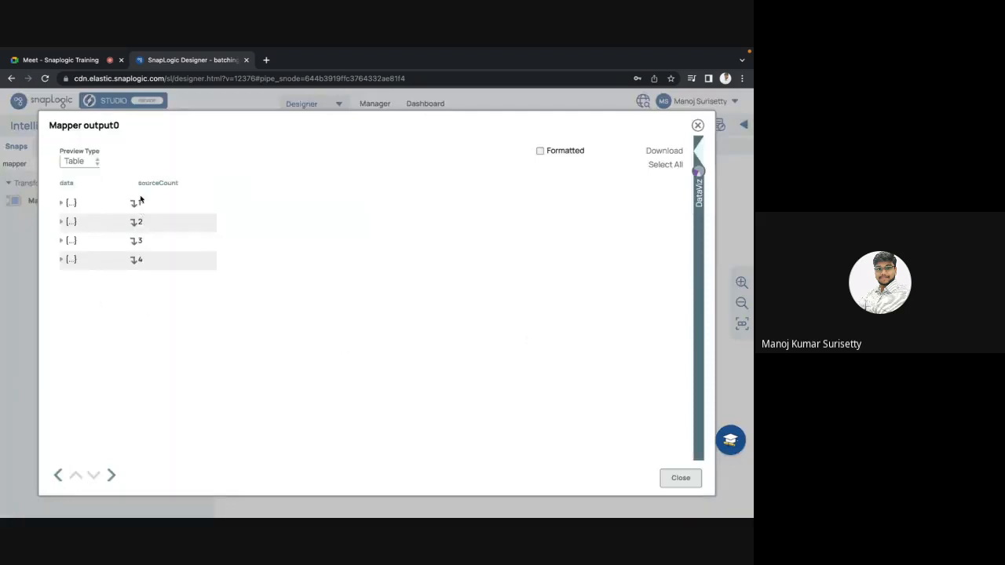
left_click_drag(146, 185, 85, 270)
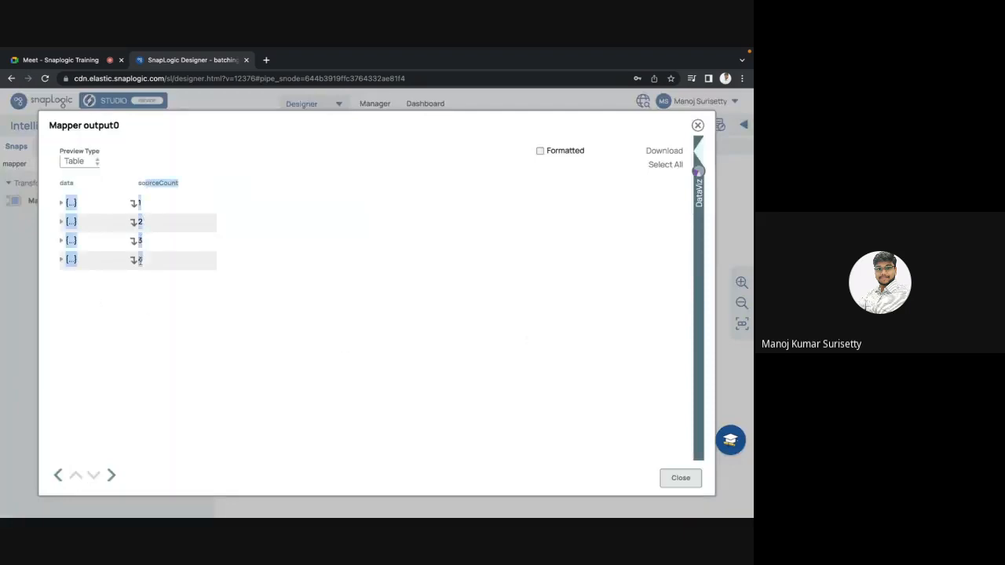
left_click(76, 298)
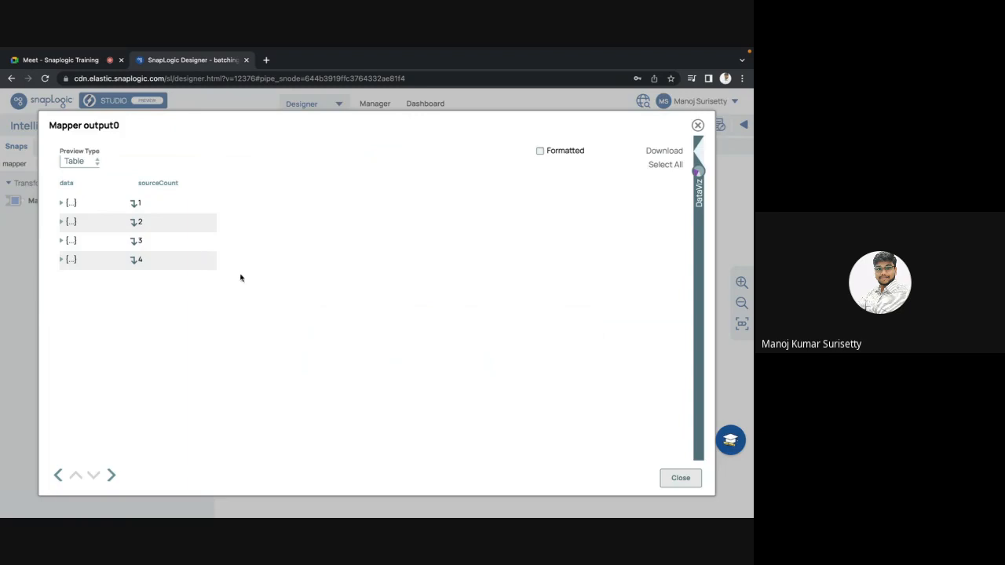
key("Escape")
Reduce the Group Size in the Group By N settings and save the snap.
left_click(440, 336)
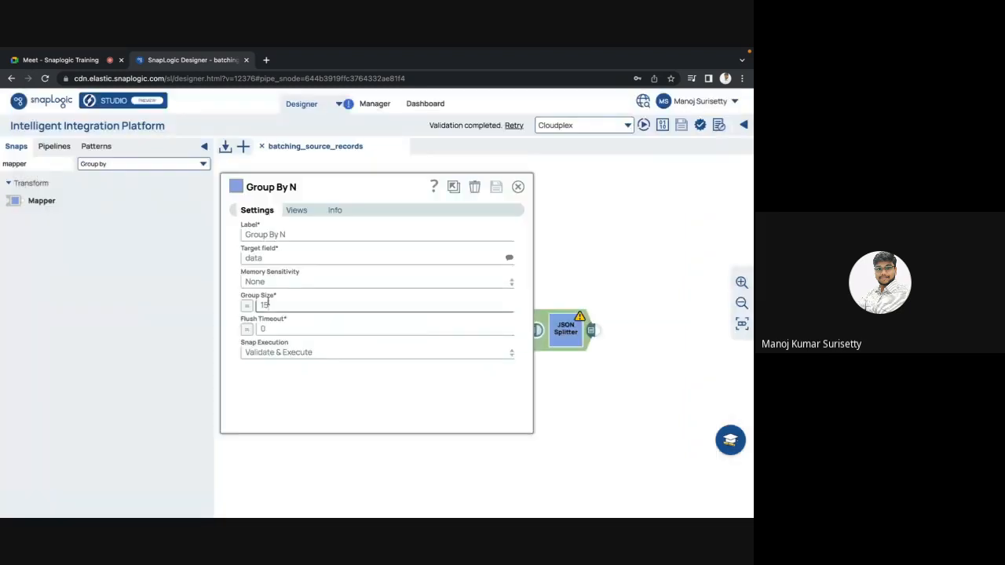
key("Escape")
left_click(473, 347)
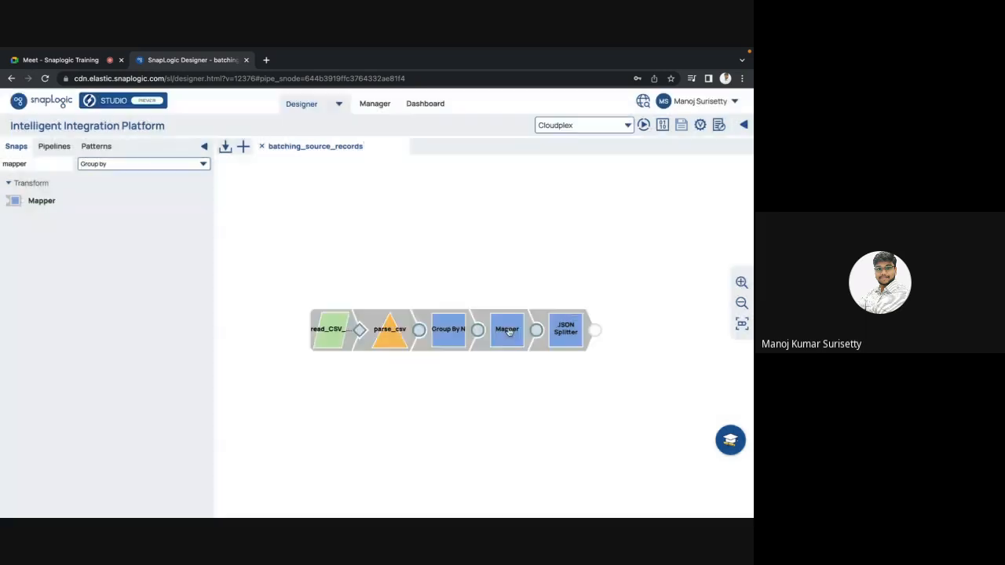
Review the Mapper's mapping row, check the Mapper and Group By N output previews, and close them.
left_click(507, 329)
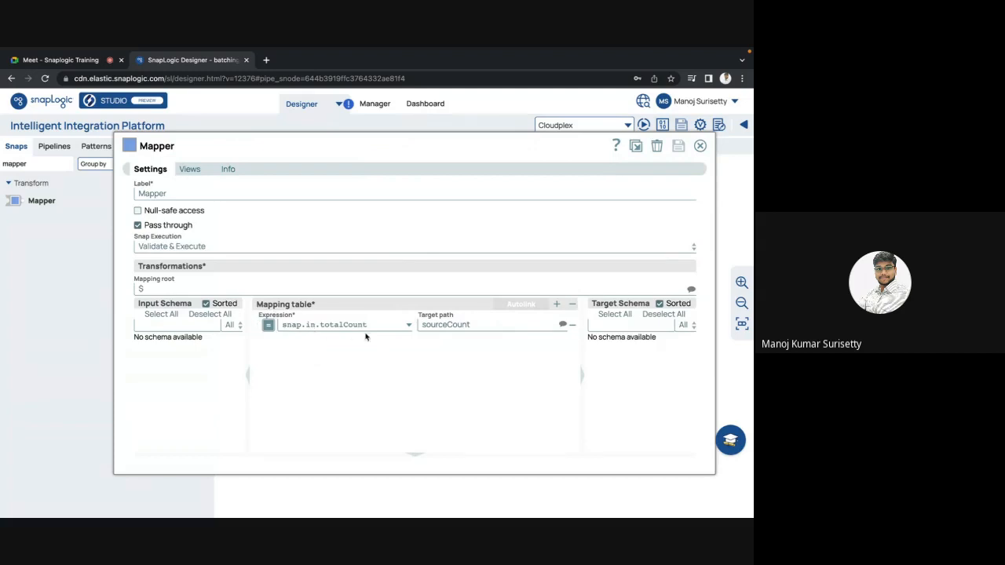
key("Escape")
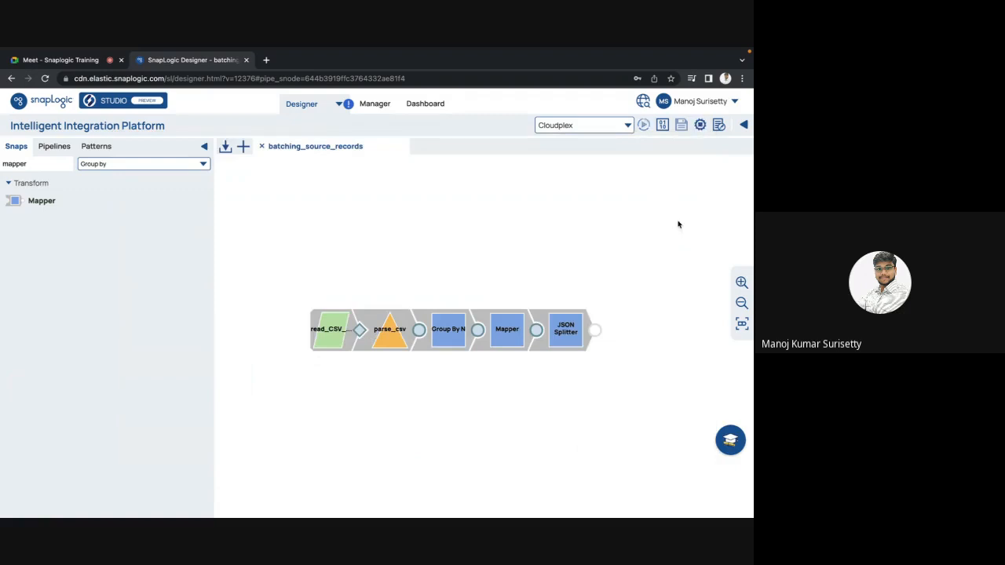
left_click(535, 331)
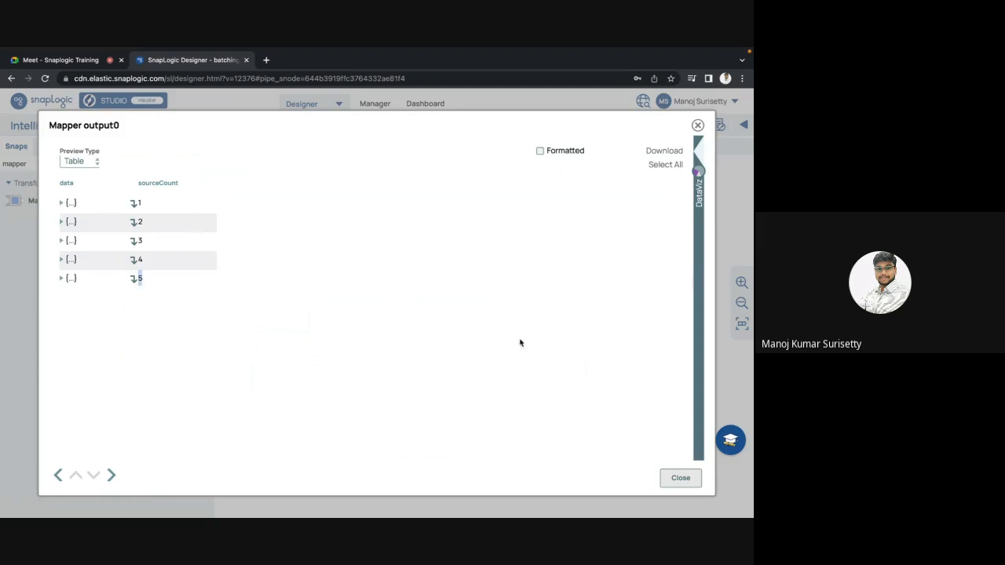
key("Escape")
left_click(475, 332)
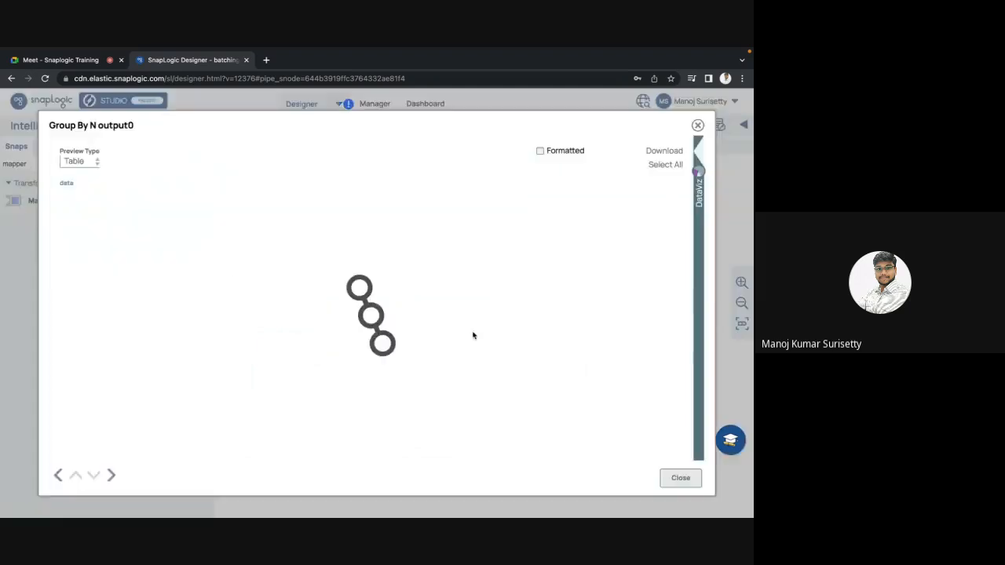
key("Escape")
Set the JSON Splitter's Include Path to $sourceCount from the suggested schema and save the snap.
left_click(564, 336)
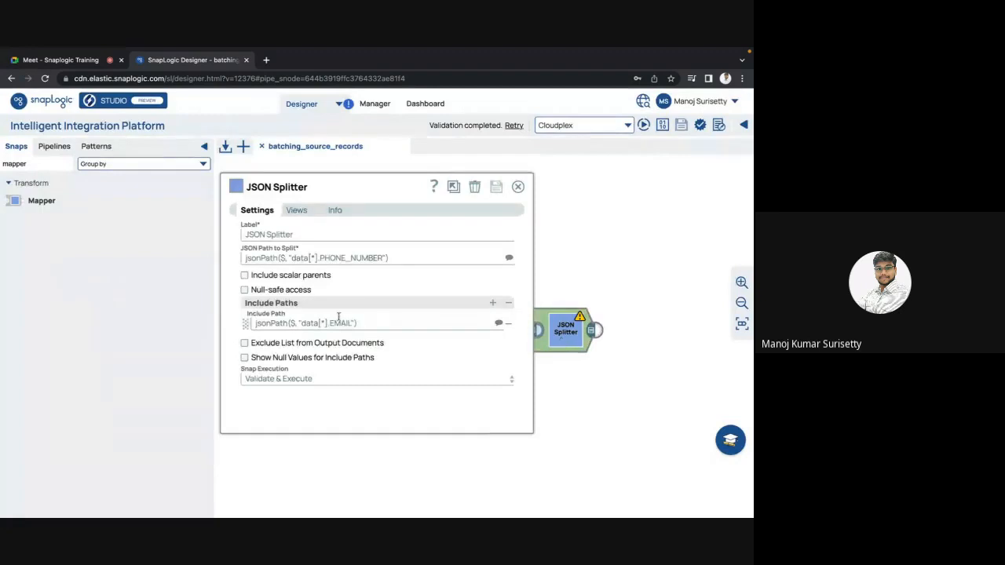
left_click(498, 322)
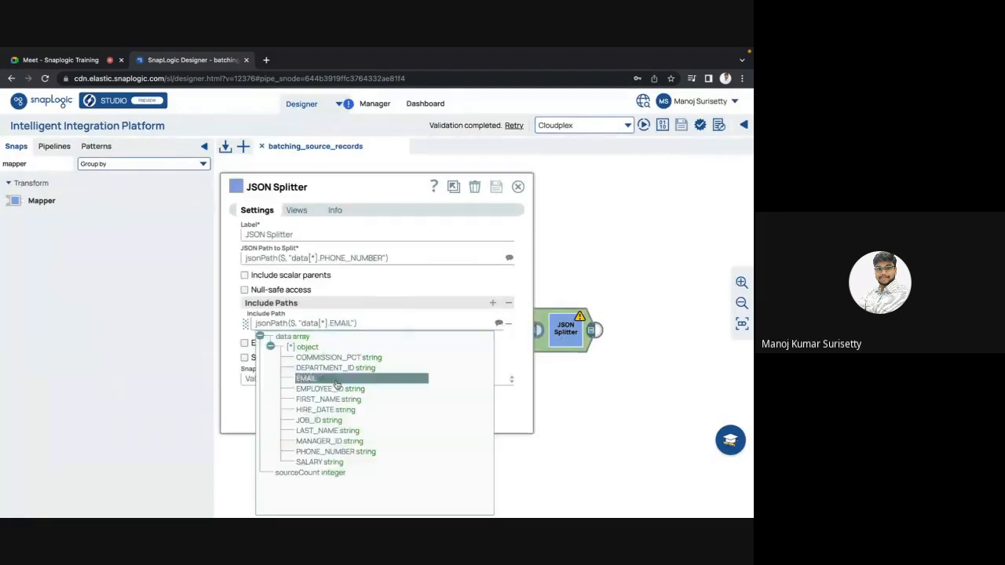
left_click(297, 473)
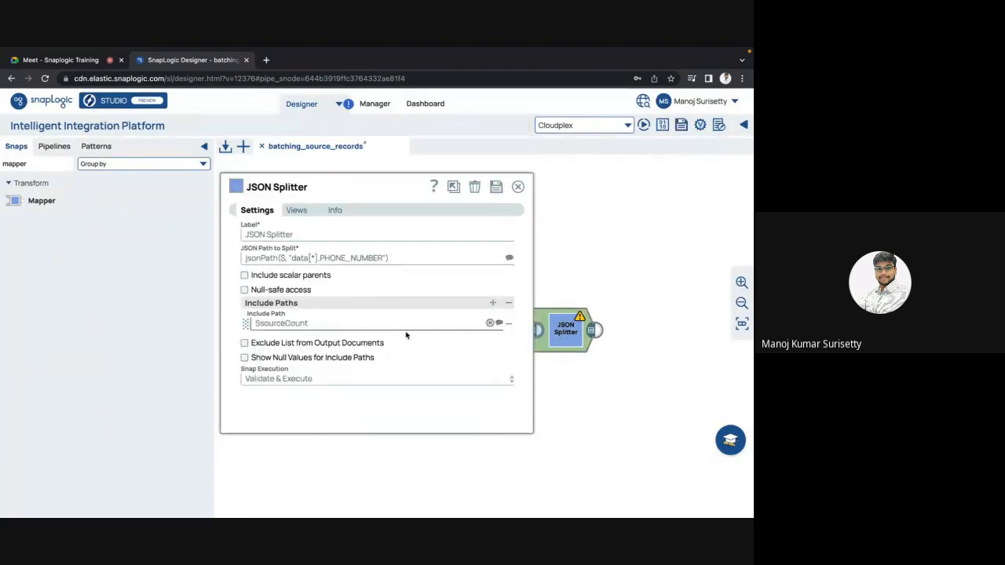
left_click(495, 187)
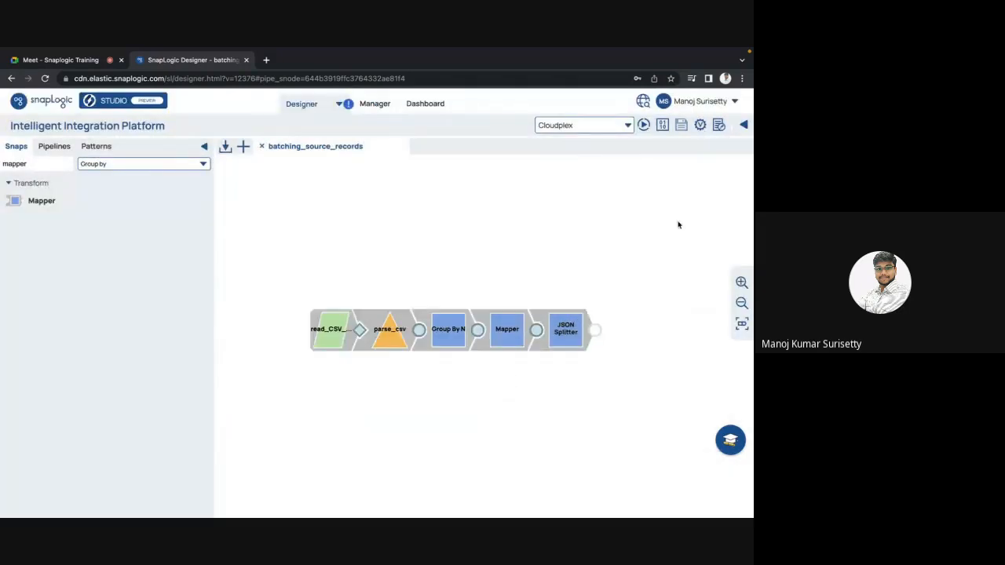
Preview the JSON Splitter output, compare the splitValue rows with their sourceCount values throughout the table, and close it.
left_click(593, 329)
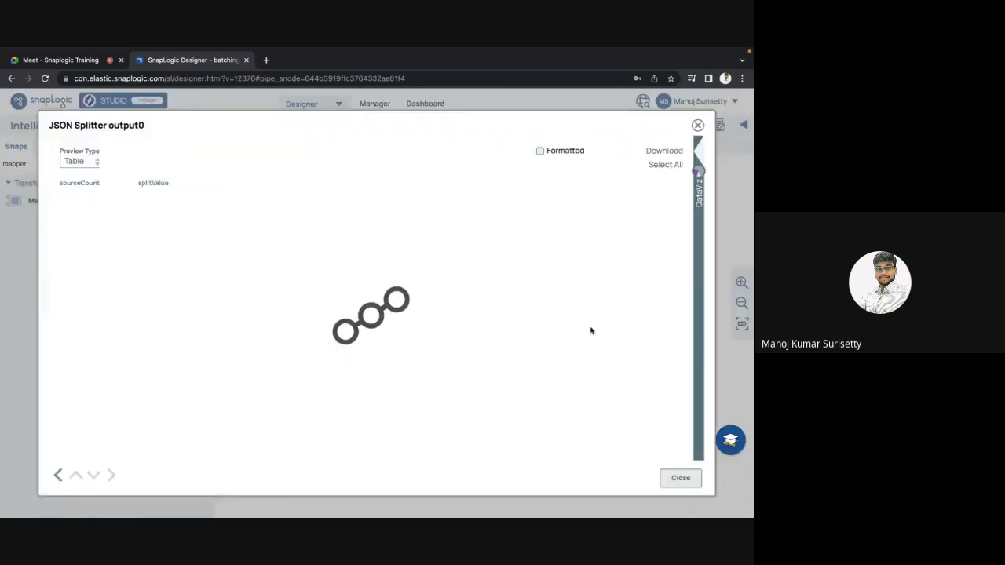
scroll(190, 314, "down", 5)
scroll(189, 314, "down", 10)
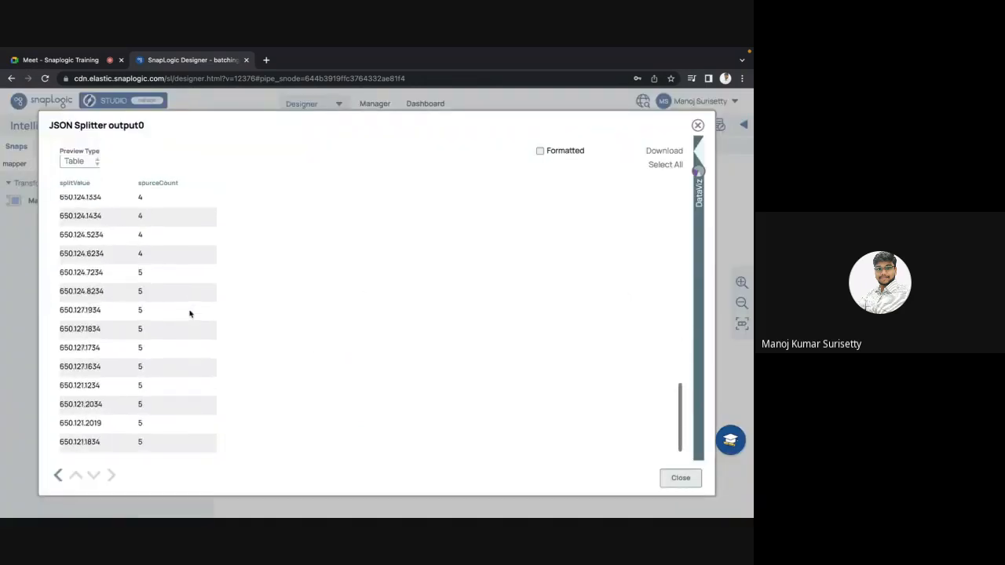
scroll(189, 314, "up", 15)
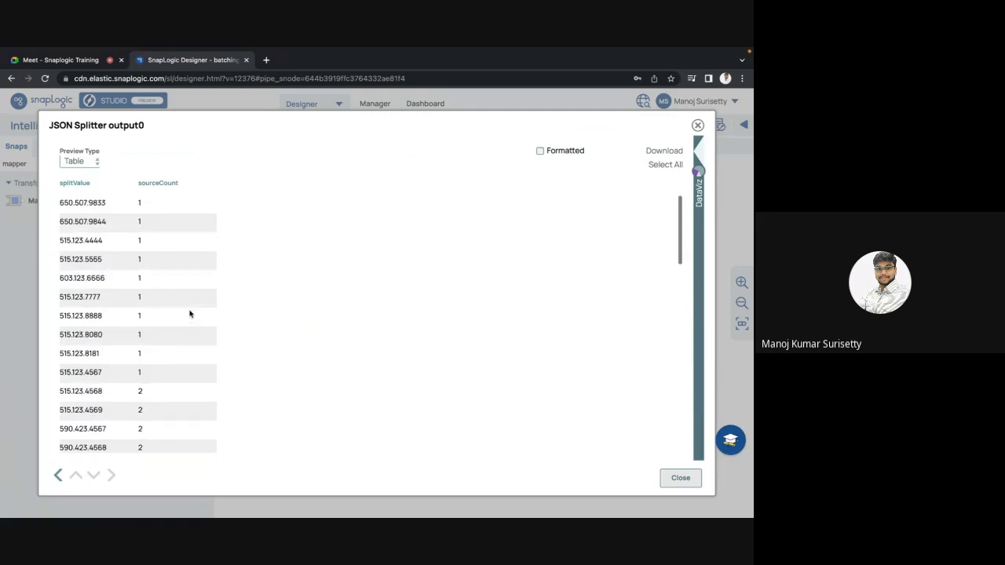
scroll(189, 314, "down", 3)
scroll(186, 314, "up", 3)
scroll(188, 325, "down", 5)
scroll(187, 325, "up", 5)
scroll(186, 339, "down", 10)
scroll(187, 339, "up", 10)
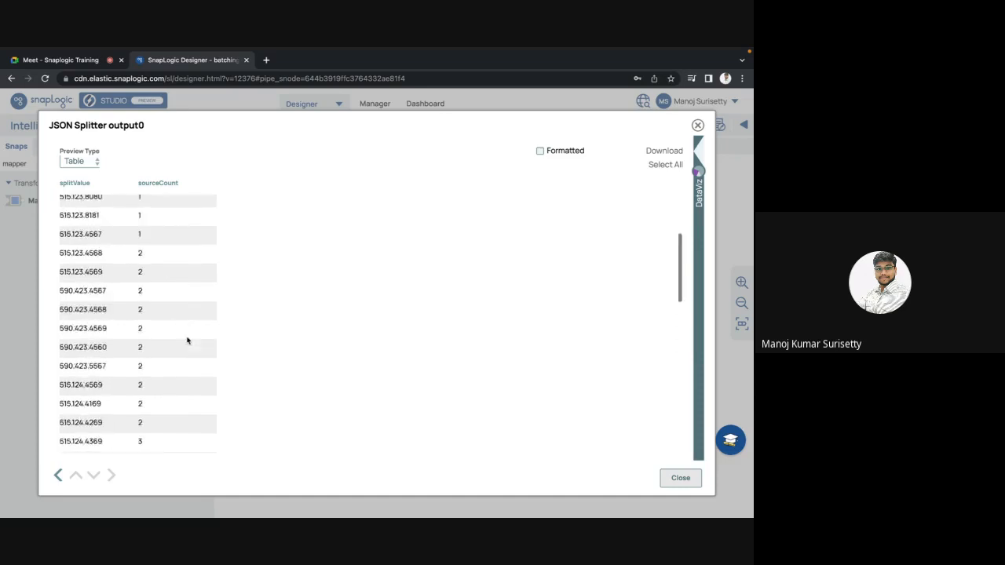
scroll(186, 339, "down", 3)
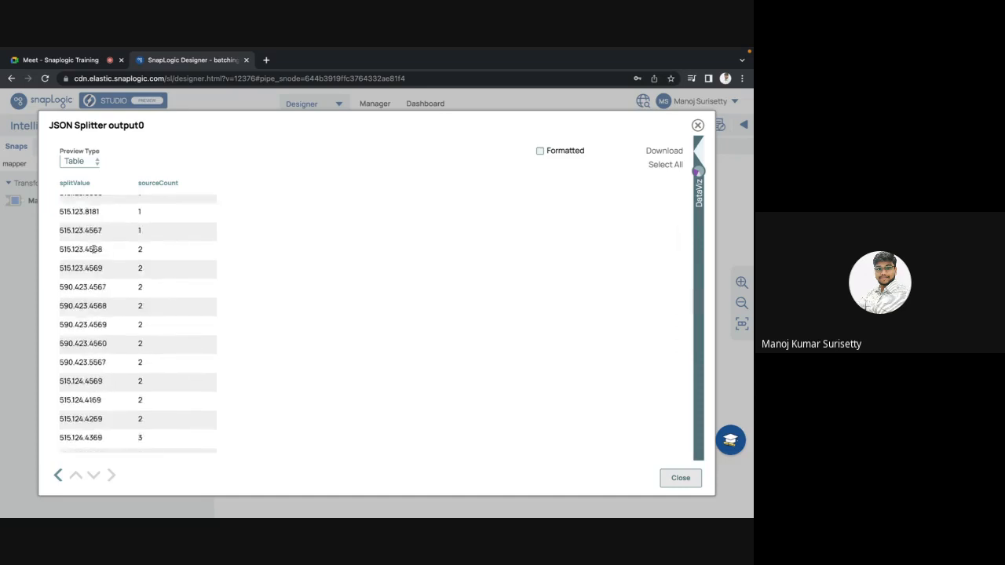
scroll(104, 251, "up", 3)
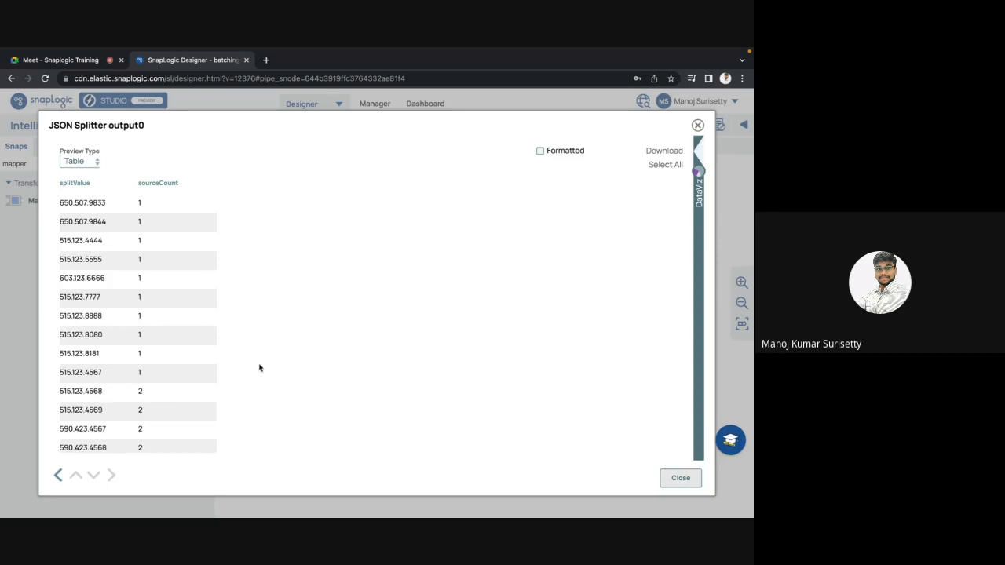
key("Escape")
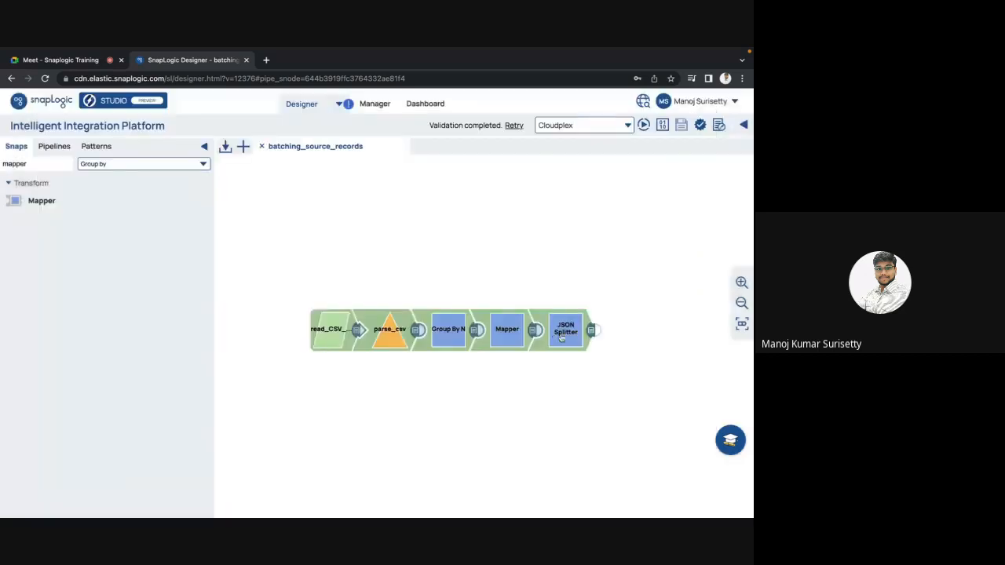
Set the JSON Splitter's Include Path to jsonPath($, "data[*].DEPARTMENT_ID"), save the snap and close its settings.
left_click(561, 338)
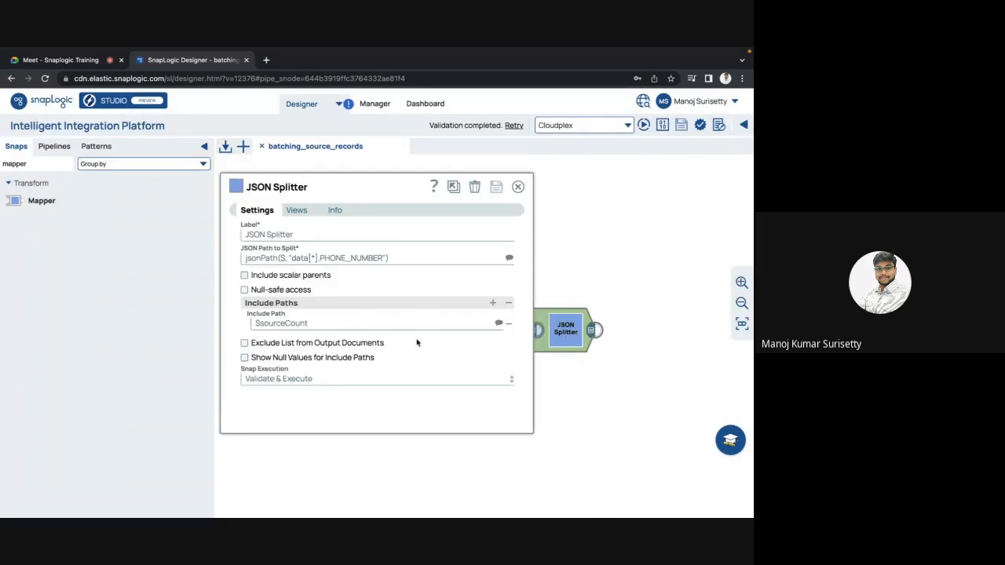
left_click(499, 326)
left_click(304, 369)
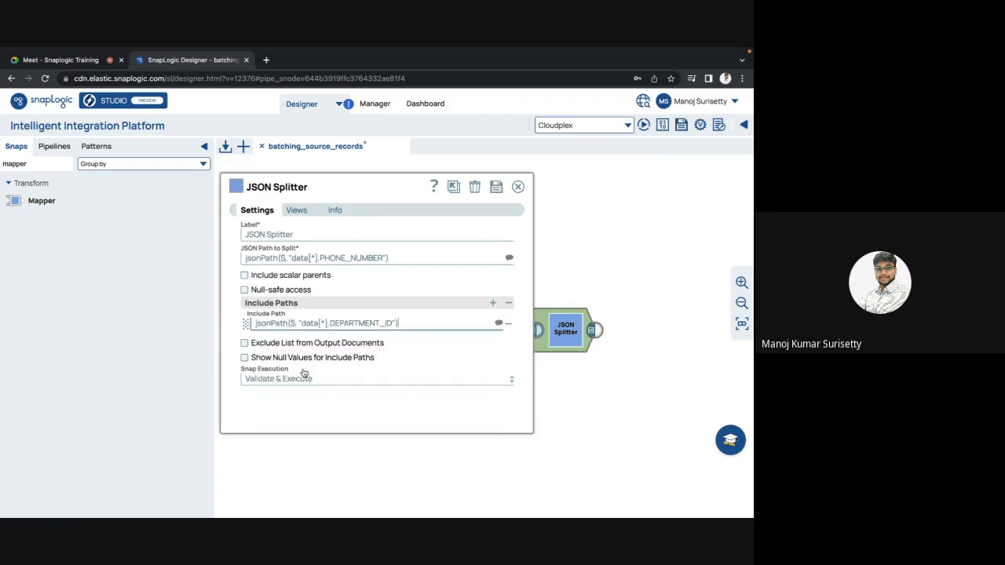
left_click(495, 188)
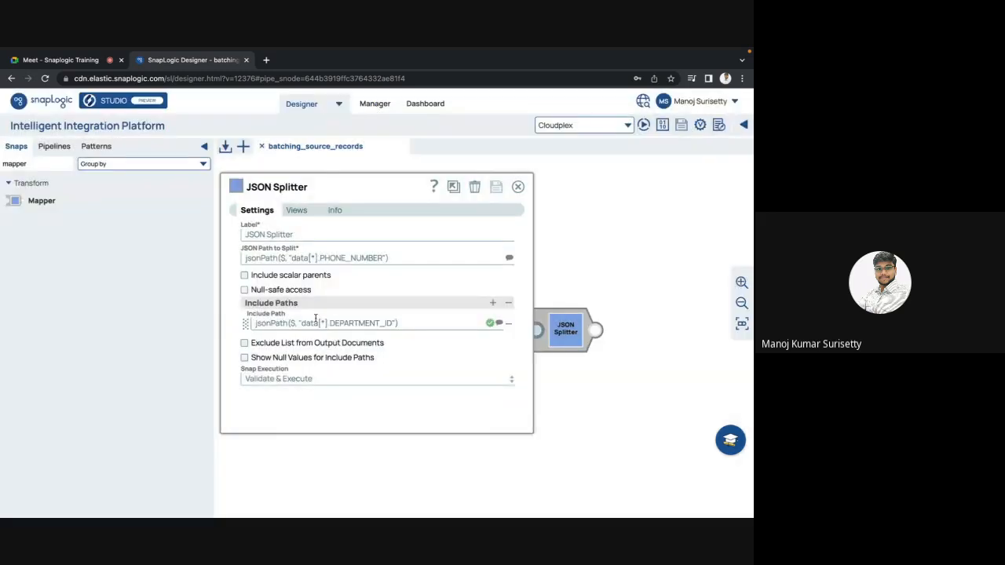
key("Escape")
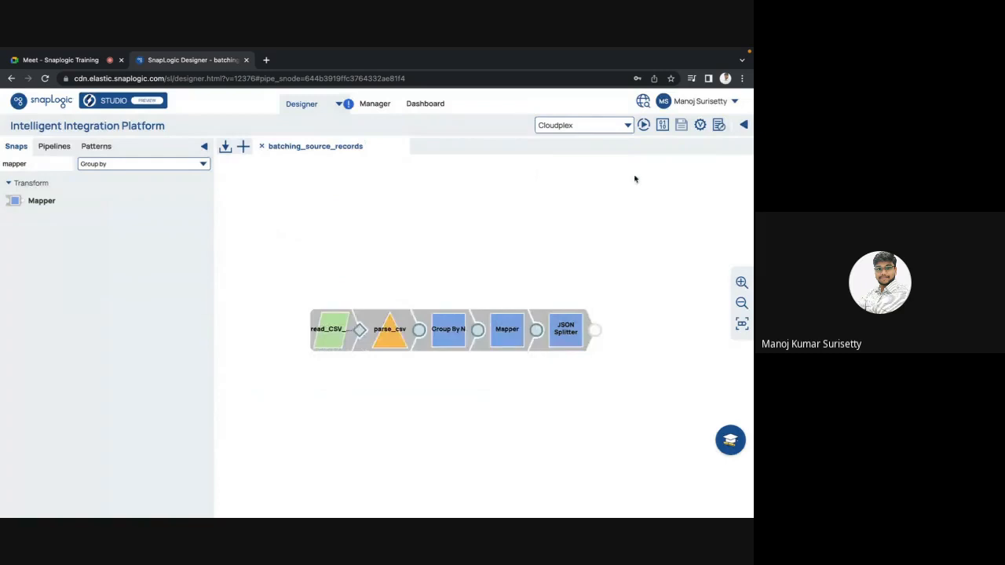
Validate the pipeline, preview the JSON Splitter output as JSON, examine the first record's DEPARTMENT_ID array, and close the preview.
left_click(699, 130)
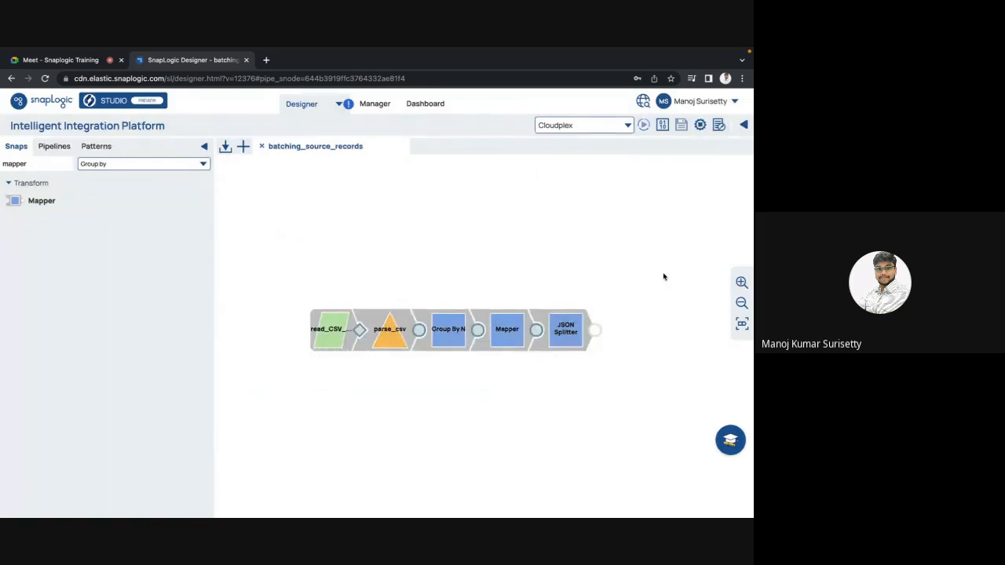
left_click(594, 332)
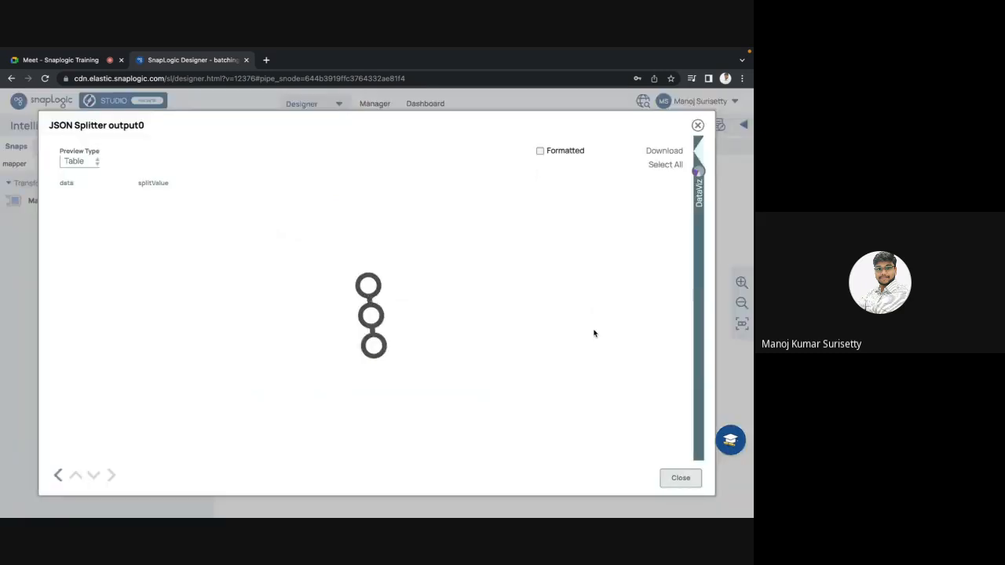
left_click(69, 162)
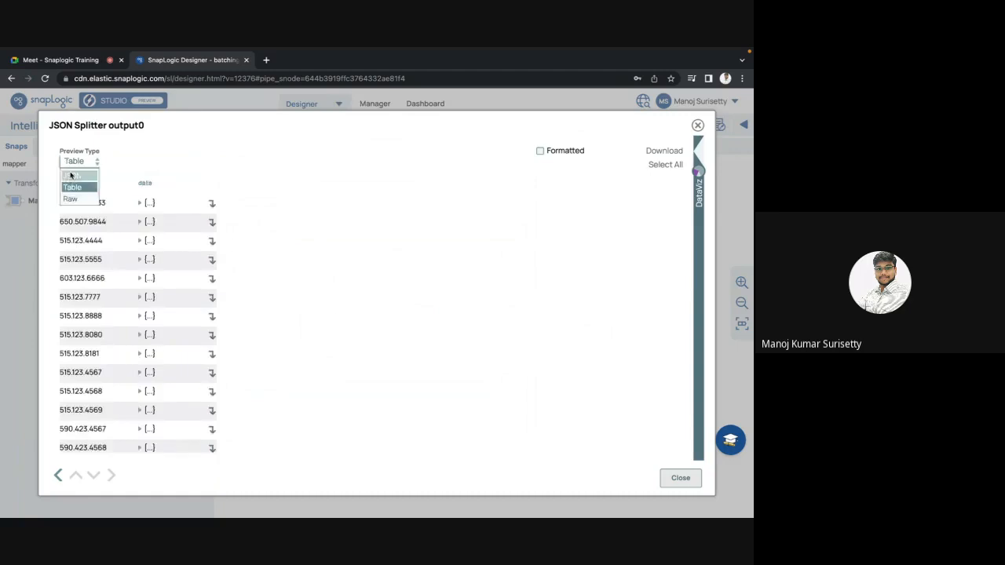
left_click(71, 182)
left_click(69, 194)
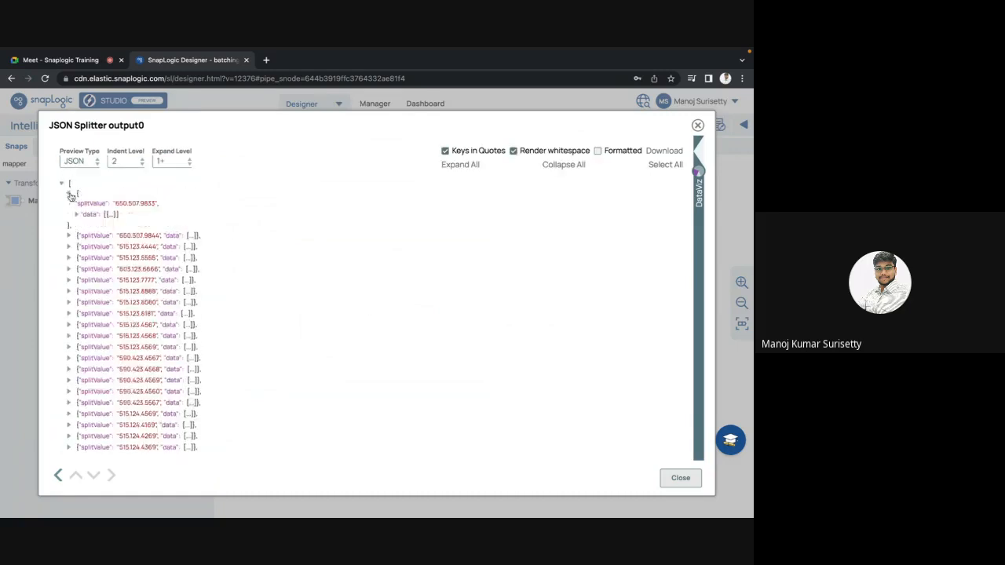
left_click(77, 214)
left_click(84, 224)
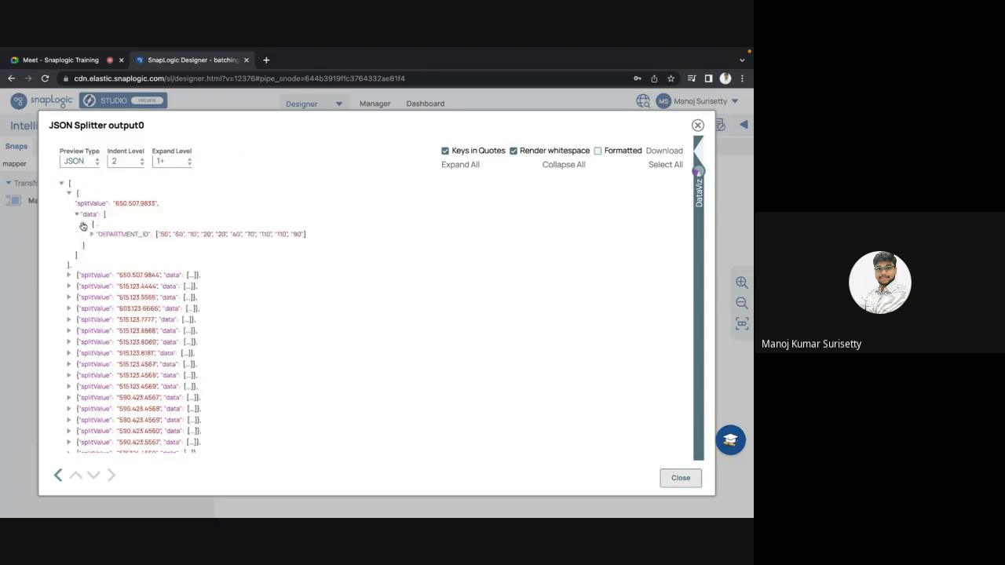
left_click(92, 235)
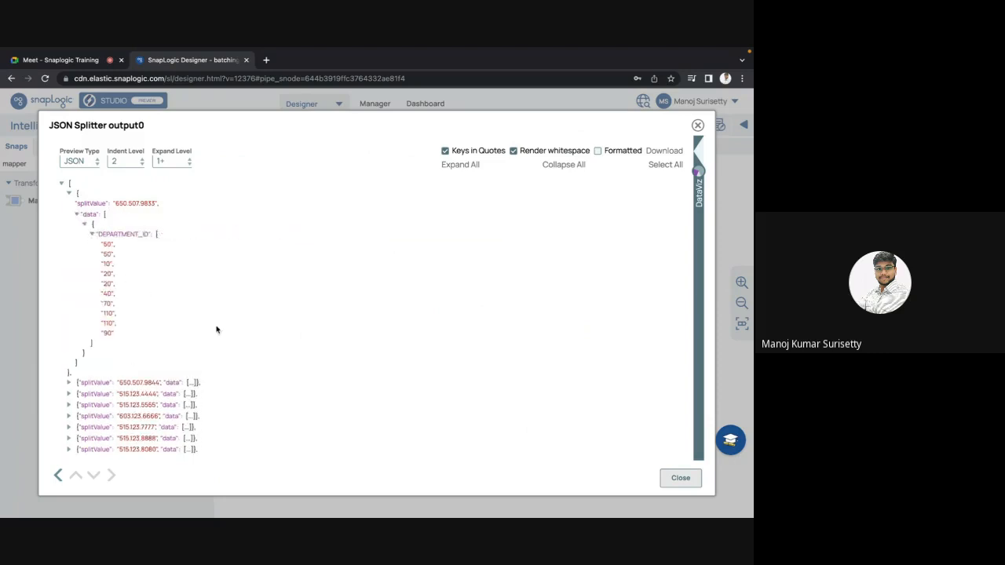
key("Escape")
Add JSON Splitter include paths for data[*].COMMISSION_PCT, data[*].EMAIL and data[*].FIRST_NAME from the suggested schema, and save the snap.
left_click(569, 333)
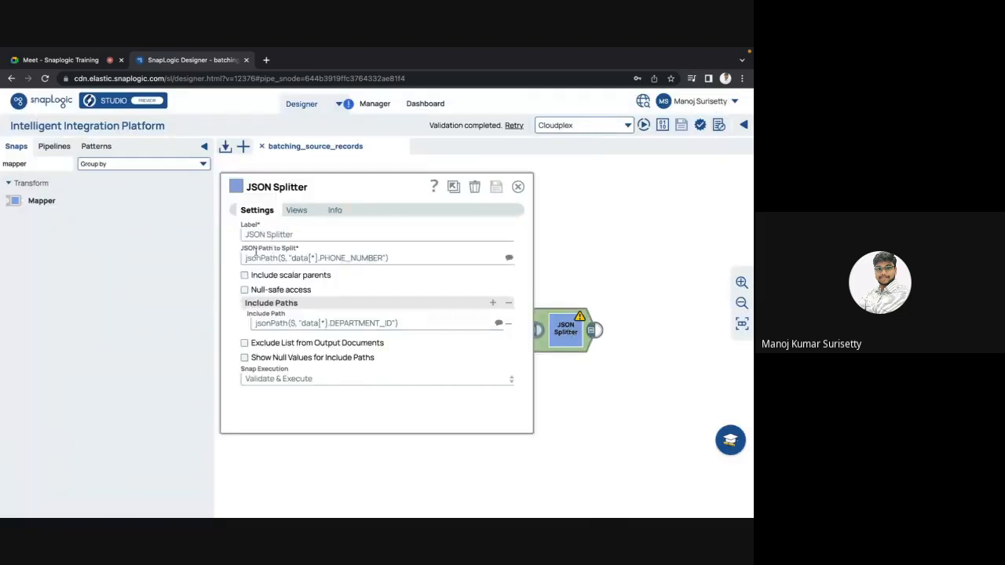
double_click(342, 257)
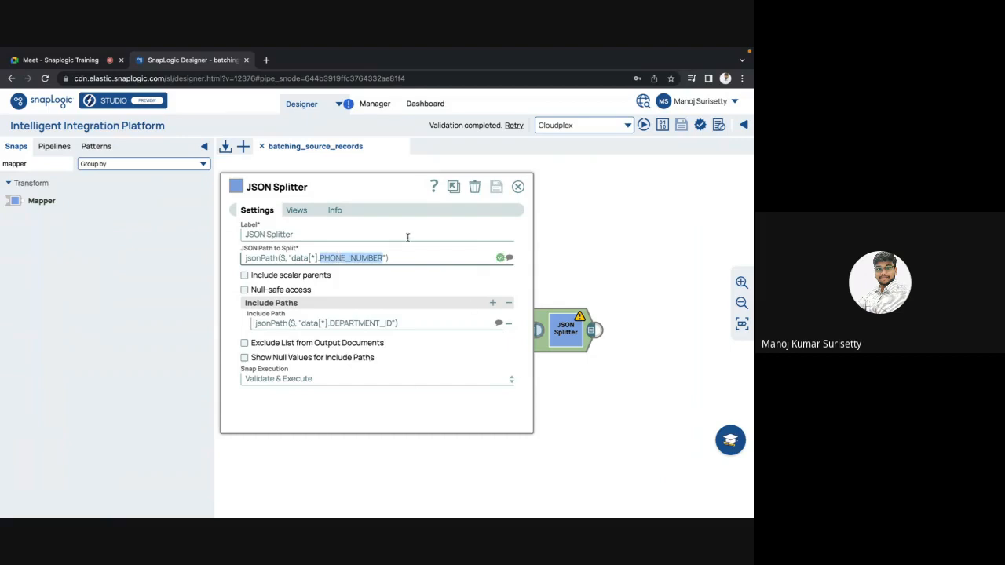
double_click(363, 324)
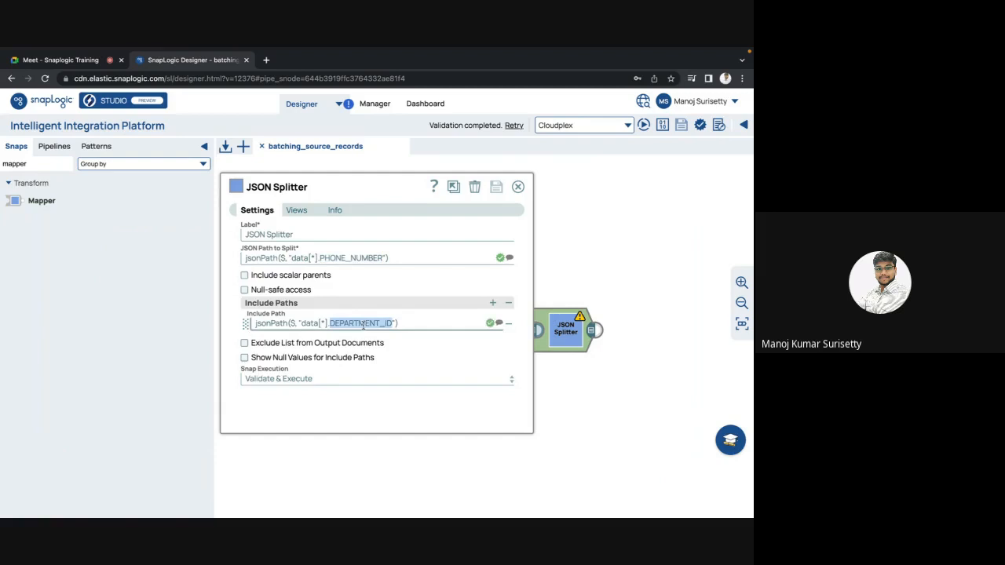
left_click(494, 305)
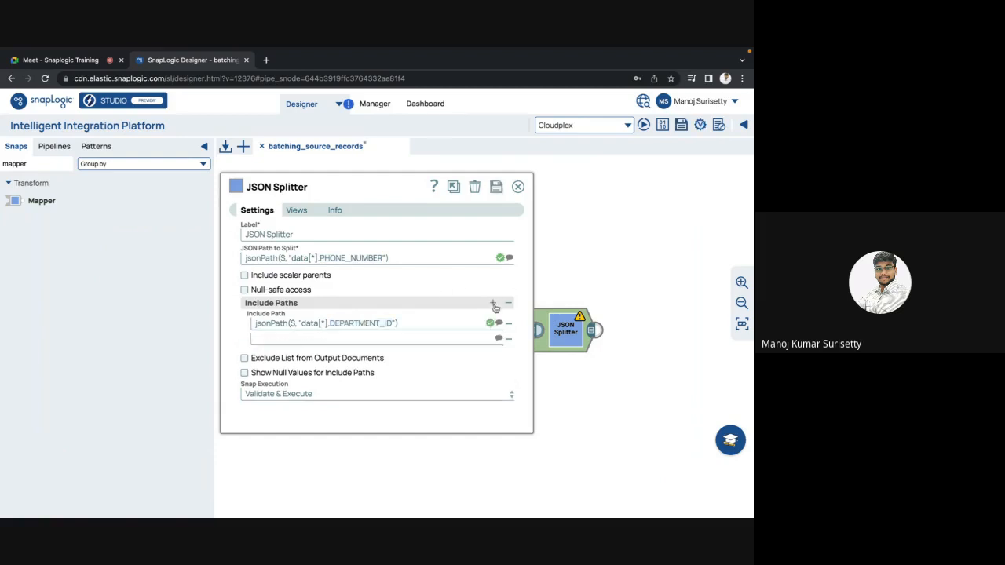
double_click(494, 304)
left_click(498, 337)
left_click(354, 364)
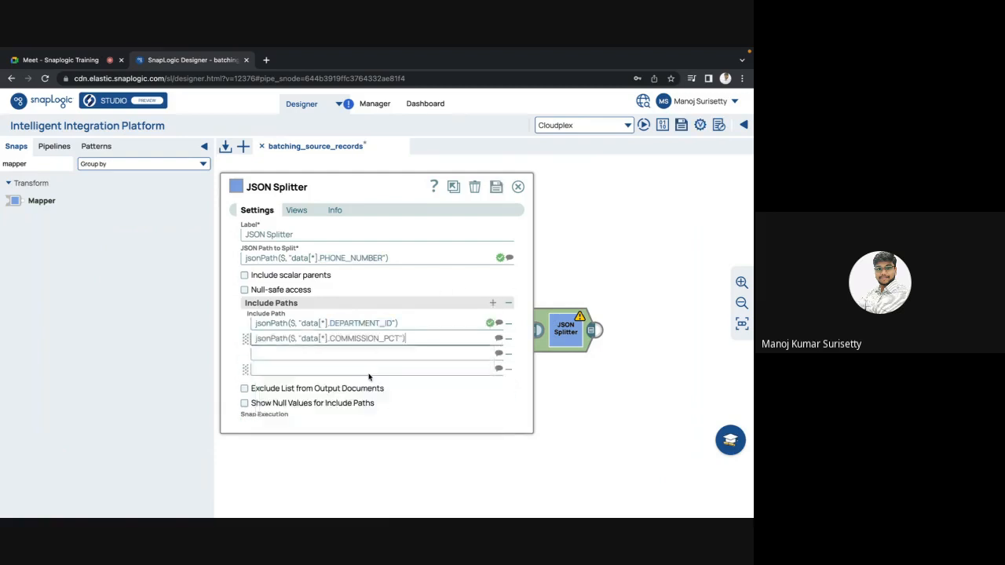
left_click(498, 353)
left_click(334, 410)
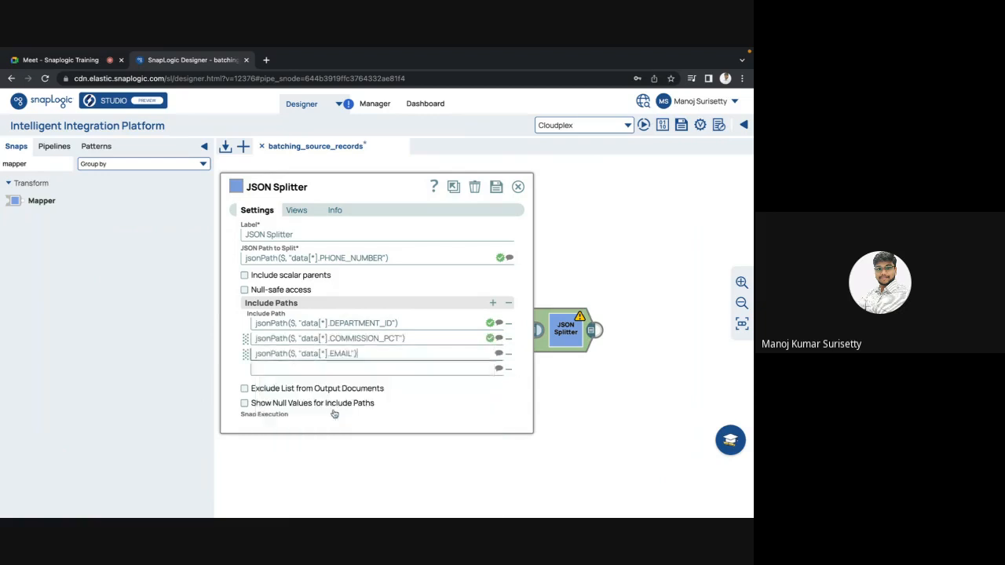
left_click(498, 369)
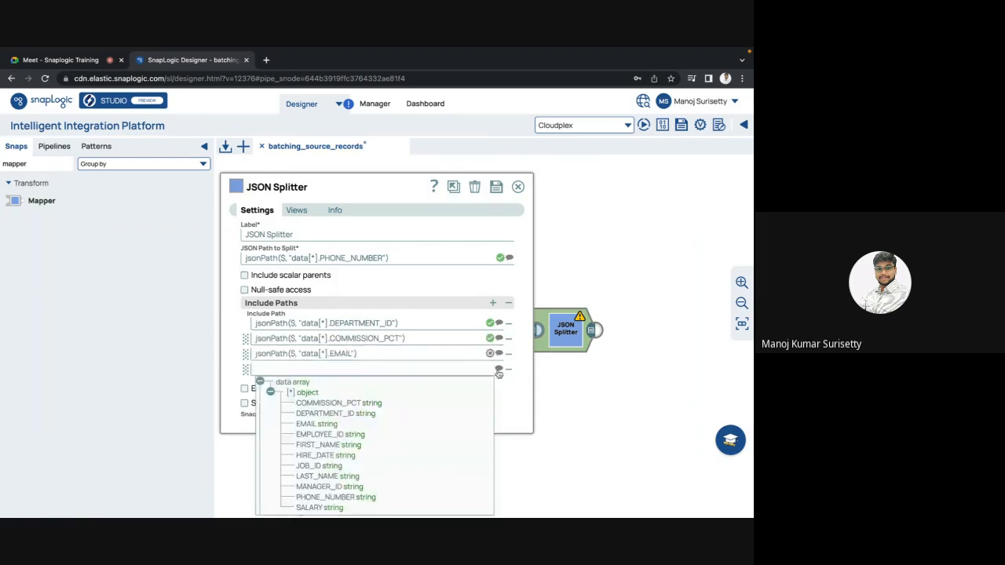
left_click(328, 445)
left_click(468, 350)
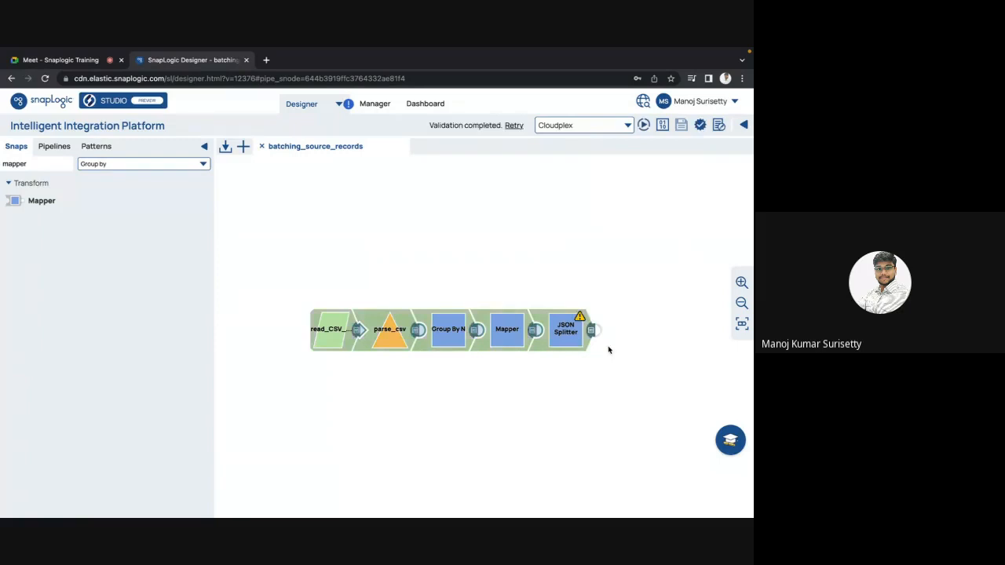
Preview the JSON Splitter output as JSON, compare the first record's included arrays, and recheck the include paths in the snap's settings.
left_click(591, 331)
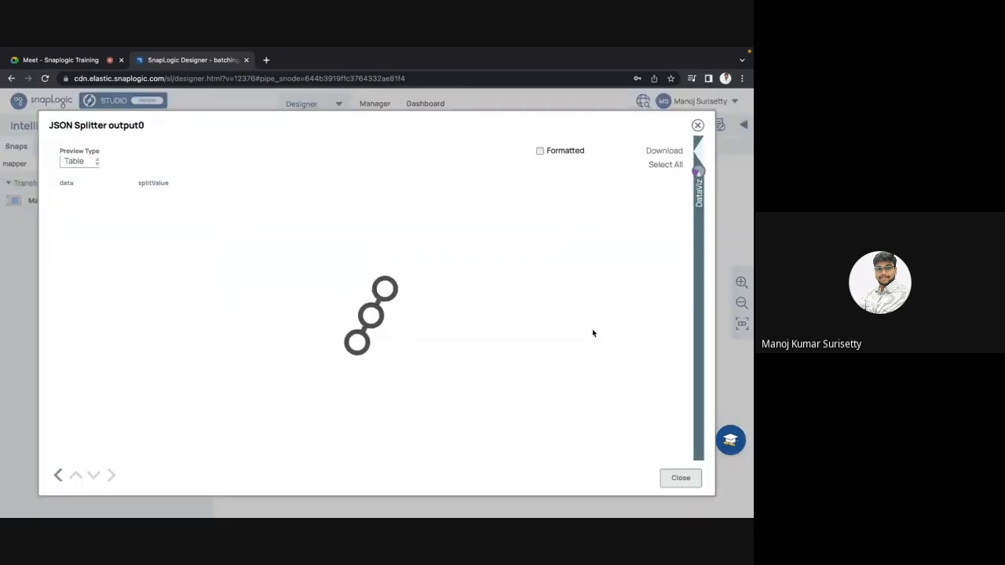
left_click(78, 162)
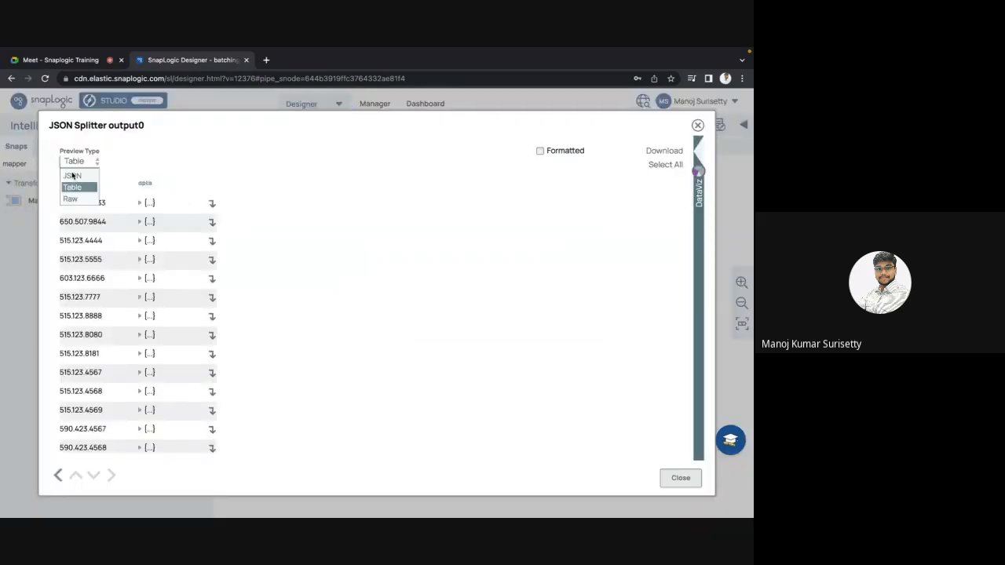
left_click(72, 176)
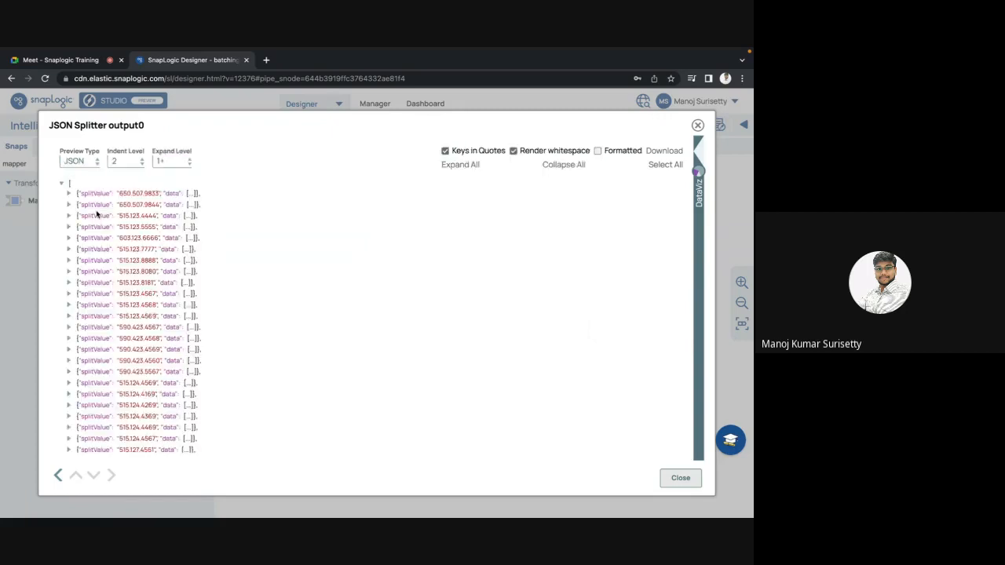
left_click(68, 194)
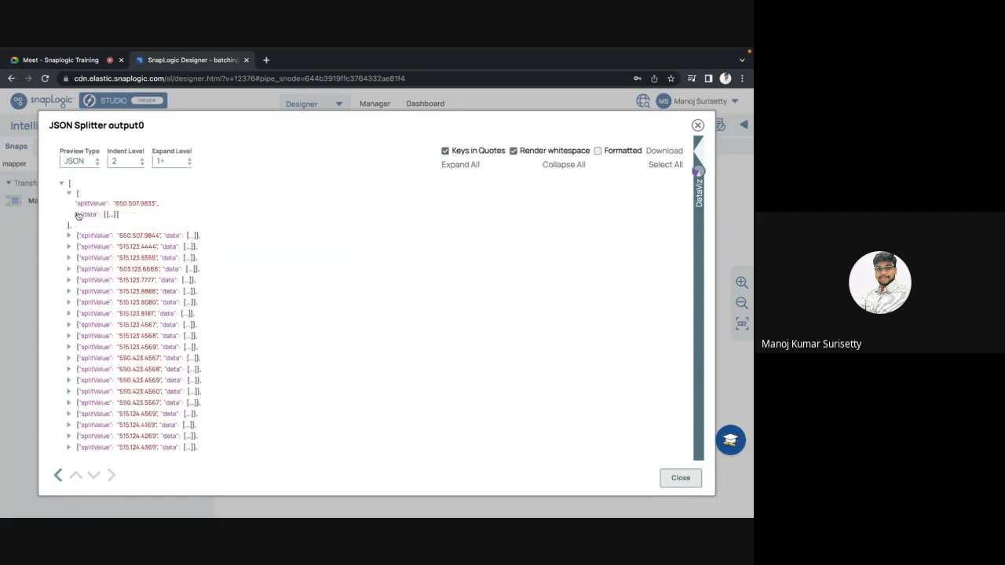
left_click(77, 214)
left_click(84, 226)
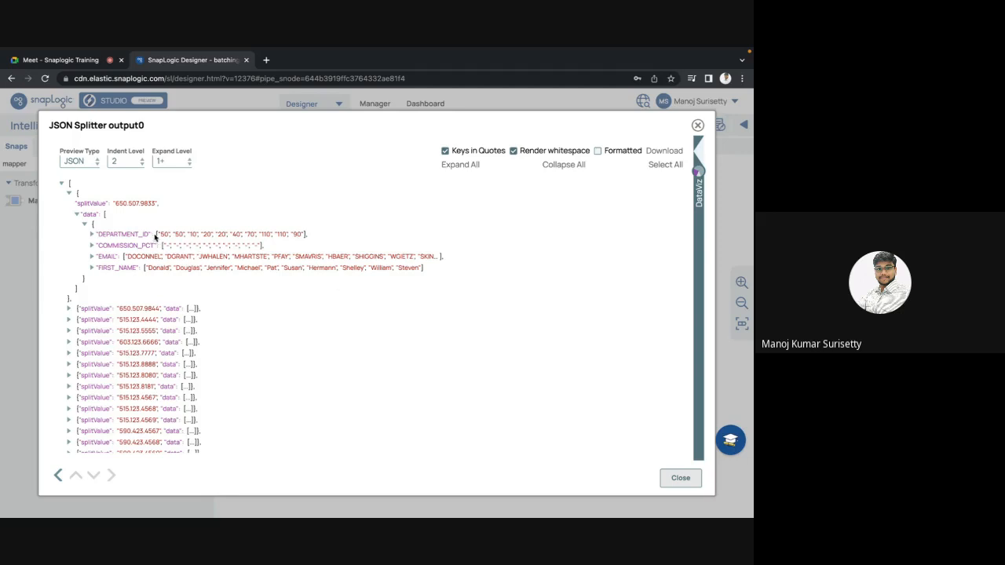
left_click_drag(156, 234, 200, 235)
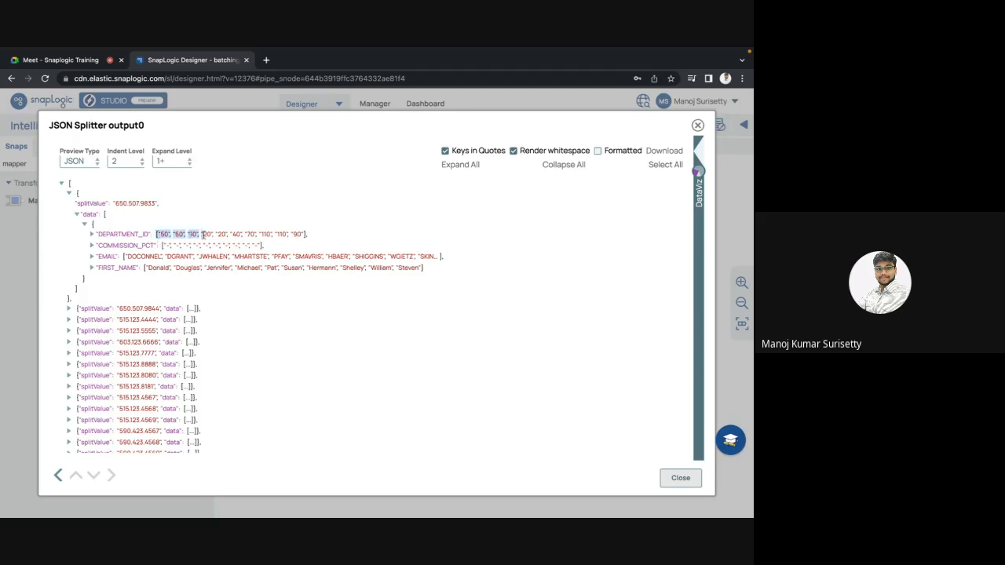
left_click_drag(124, 256, 187, 275)
left_click(149, 267)
double_click(110, 234)
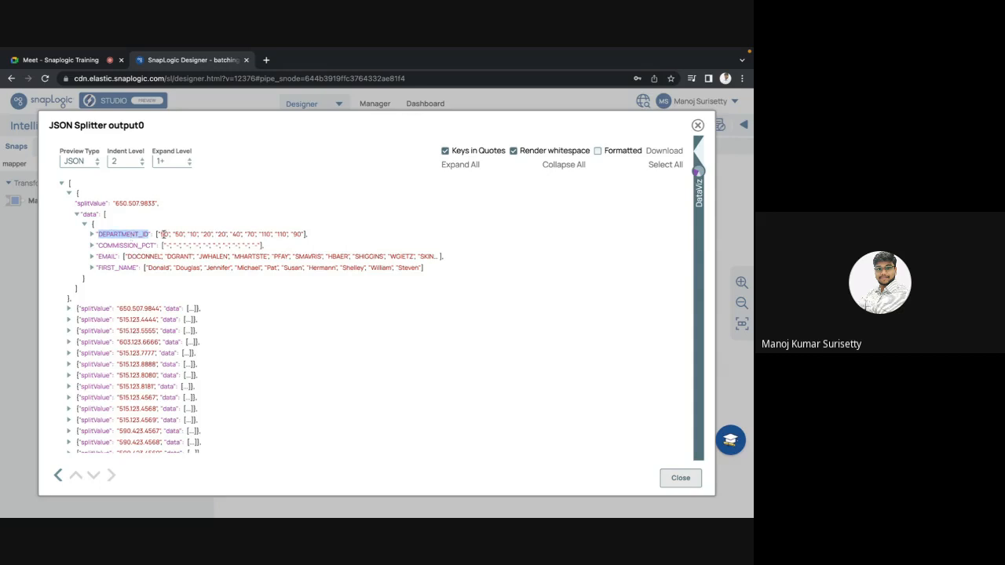
left_click(160, 234)
key("Escape")
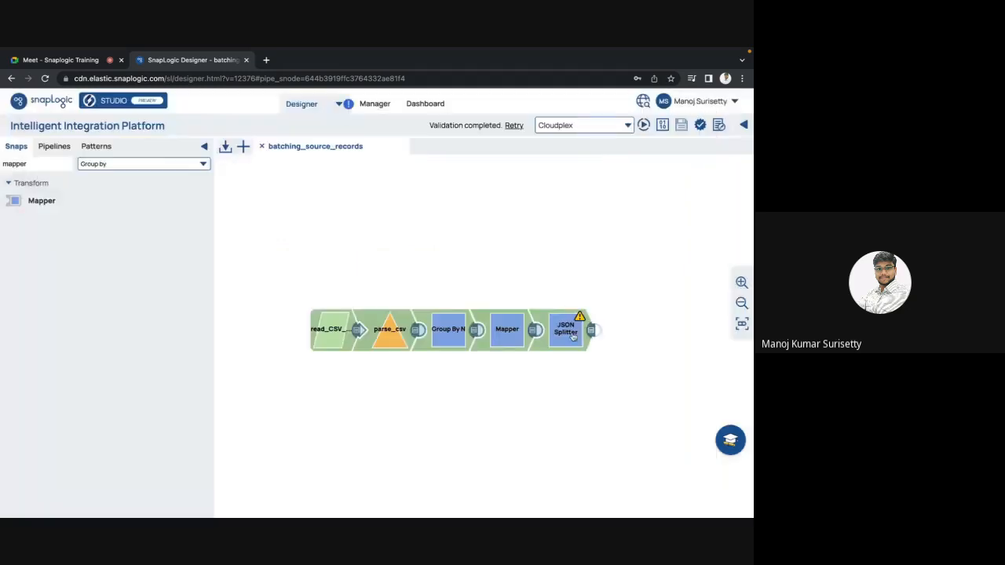
left_click(571, 334)
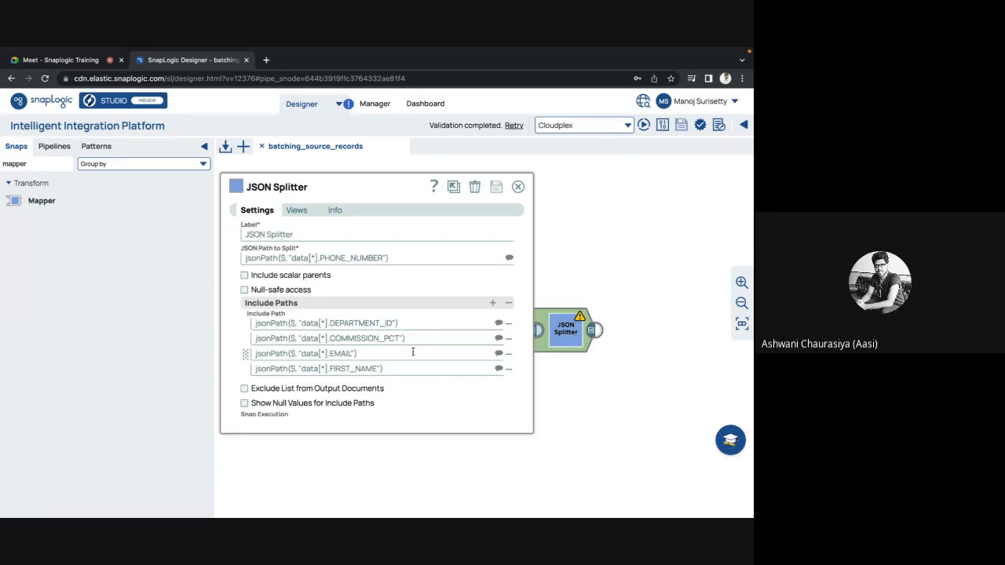
key("Escape")
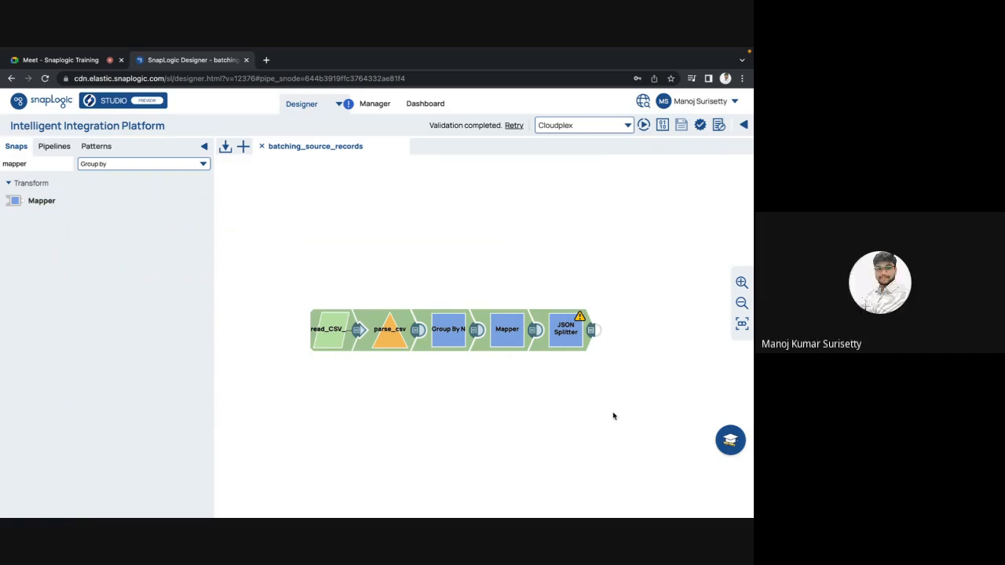
Delete all of the JSON Splitter's include paths, save the snap, and briefly preview its output.
left_click(571, 343)
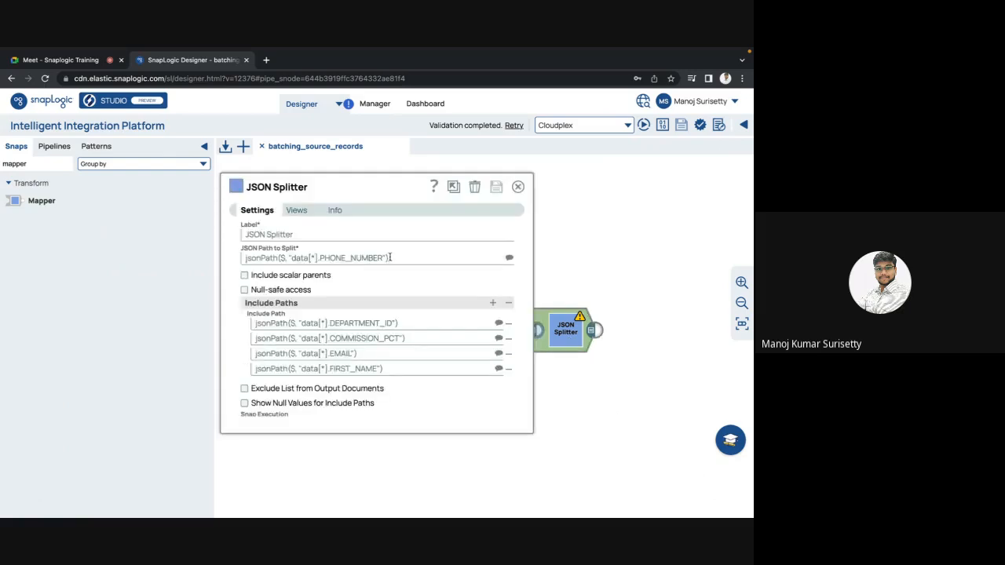
left_click(511, 304)
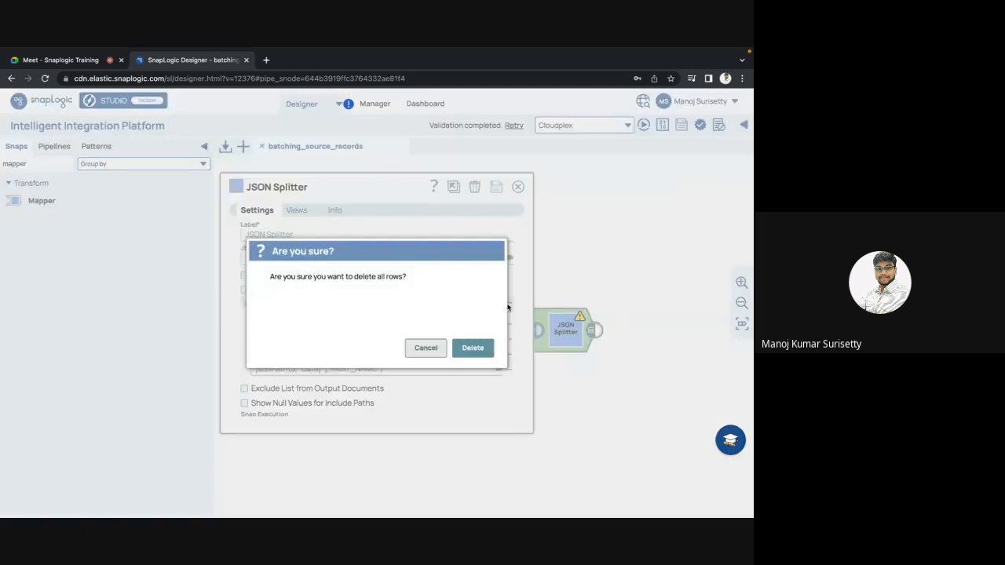
left_click(474, 348)
left_click(496, 187)
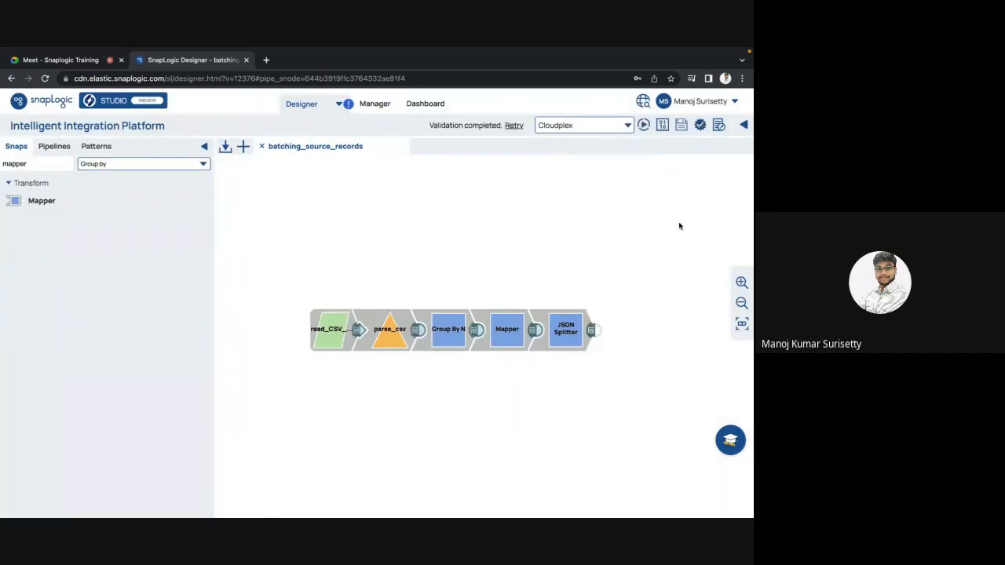
left_click(593, 332)
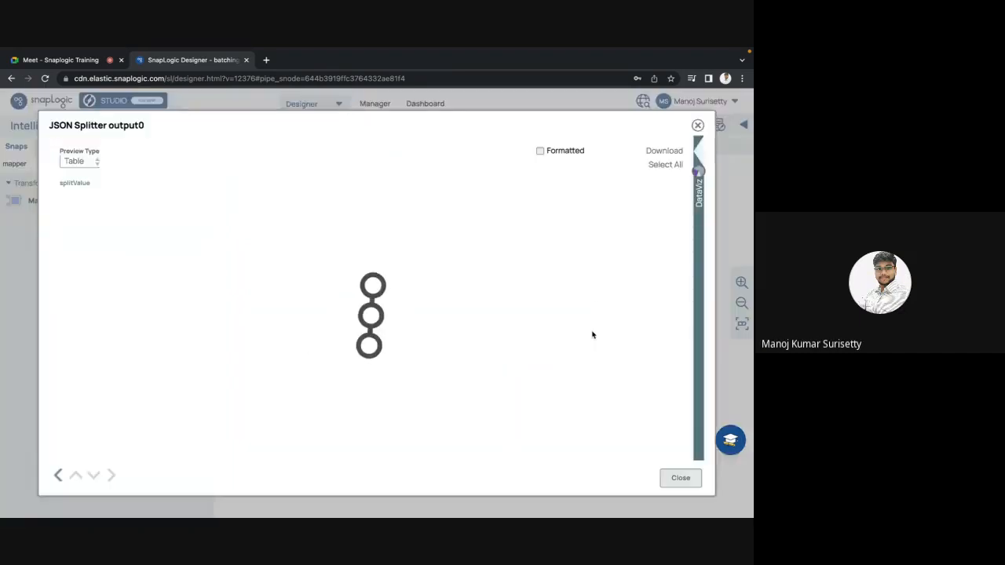
key("Escape")
Add the data[*].EMAIL include path to the JSON Splitter from the suggested schema, save the snap, and check its output preview.
left_click(565, 331)
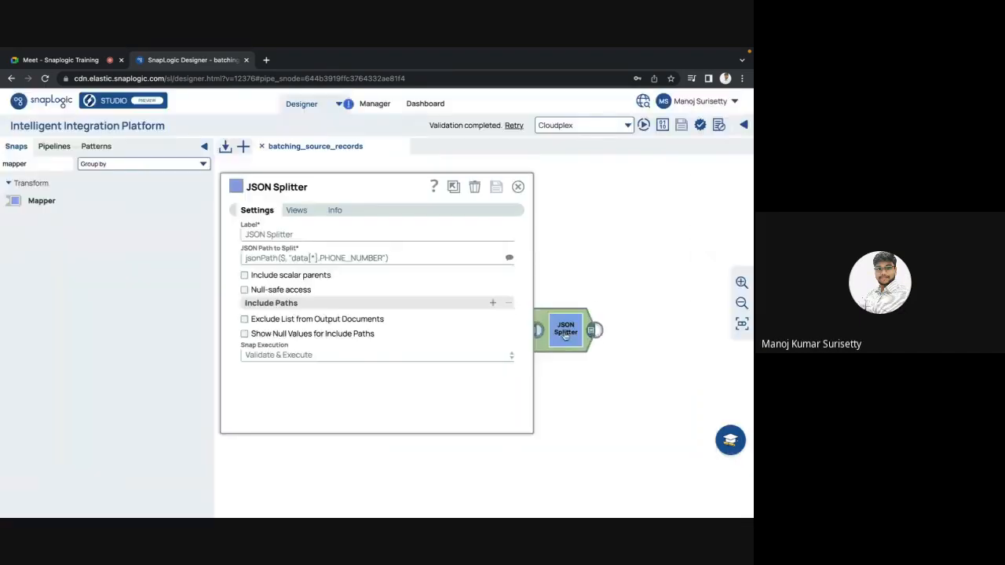
left_click(494, 304)
left_click(498, 323)
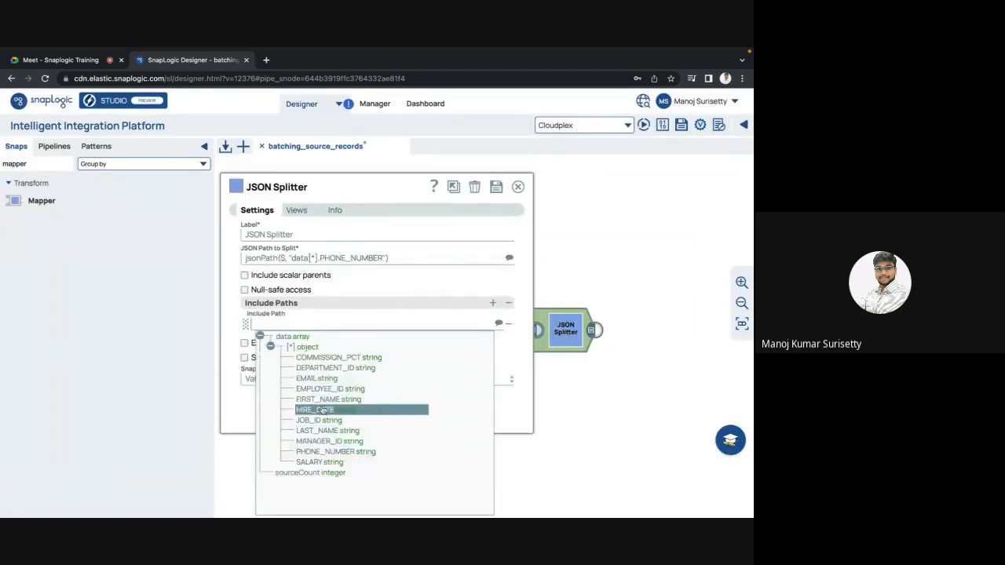
left_click(318, 379)
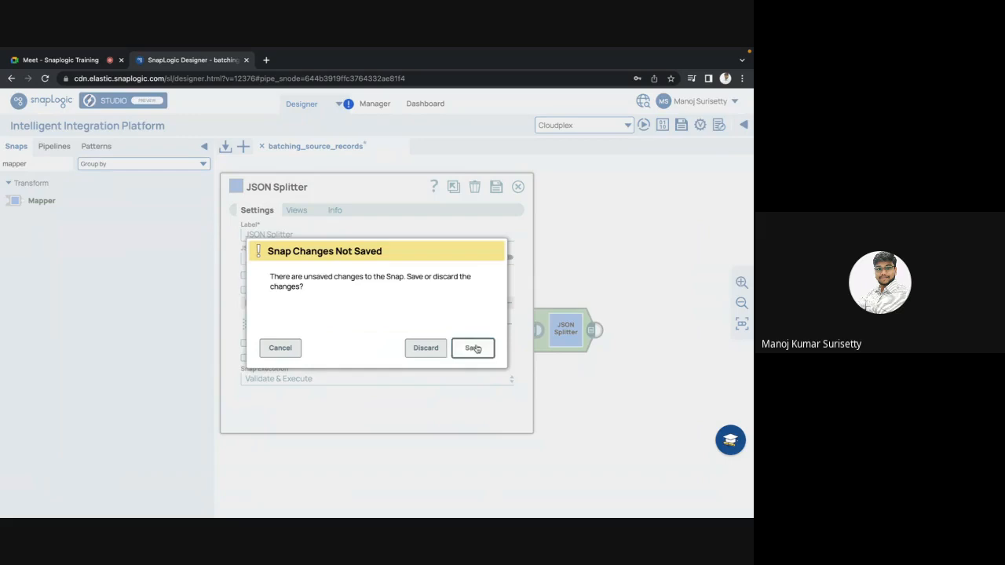
left_click(473, 348)
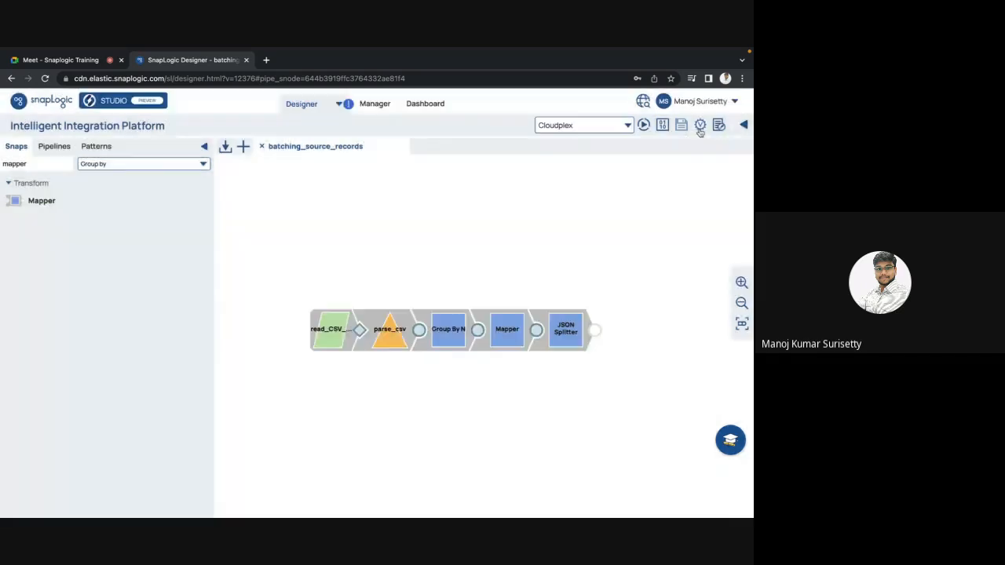
left_click(595, 331)
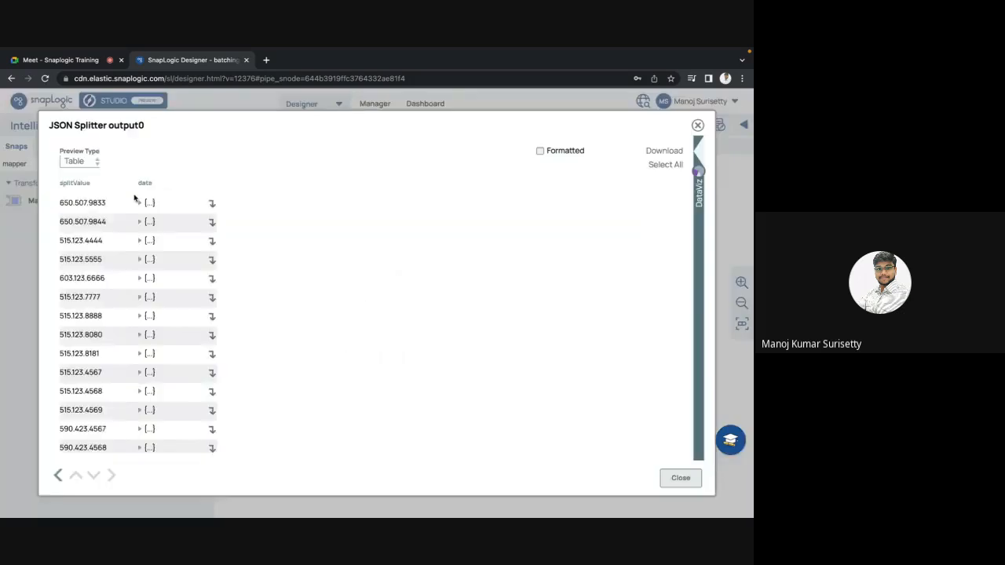
key("Escape")
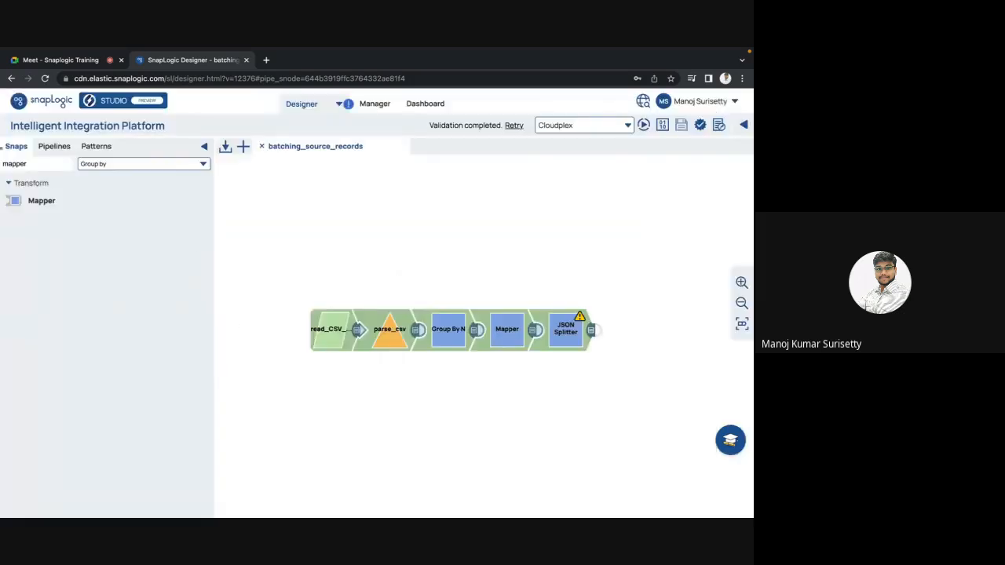
Find the Copy snap and attach it to the JSON Splitter's output.
double_click(8, 162)
type("copy")
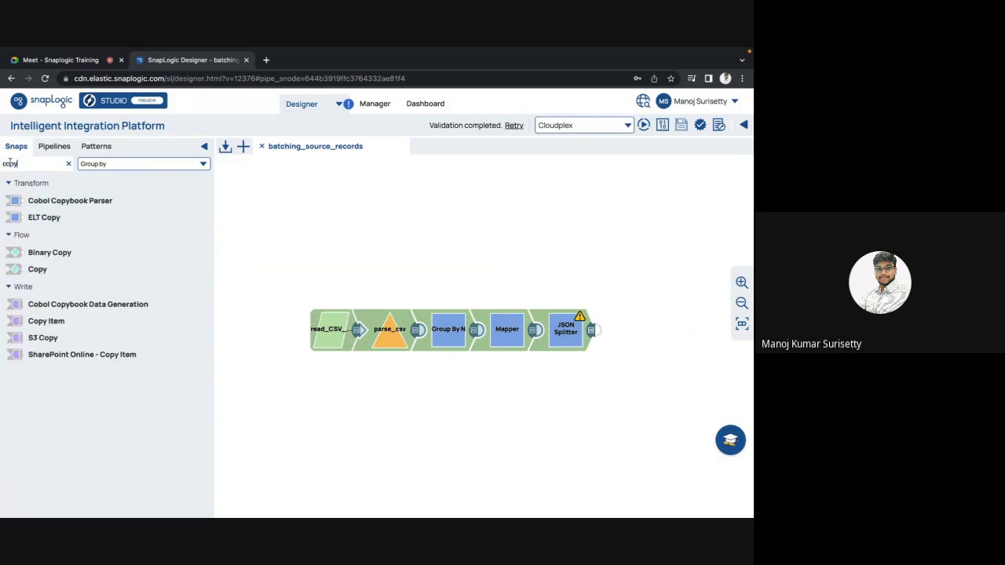
left_click_drag(46, 274, 636, 308)
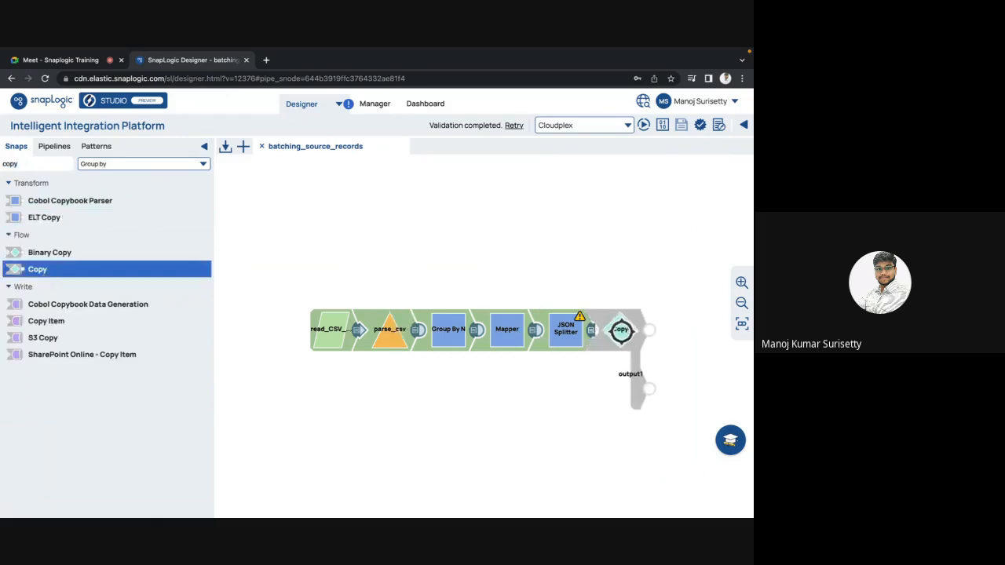
Find the Mapper snap and attach it to the Copy snap's output1.
double_click(17, 164)
type("mapper")
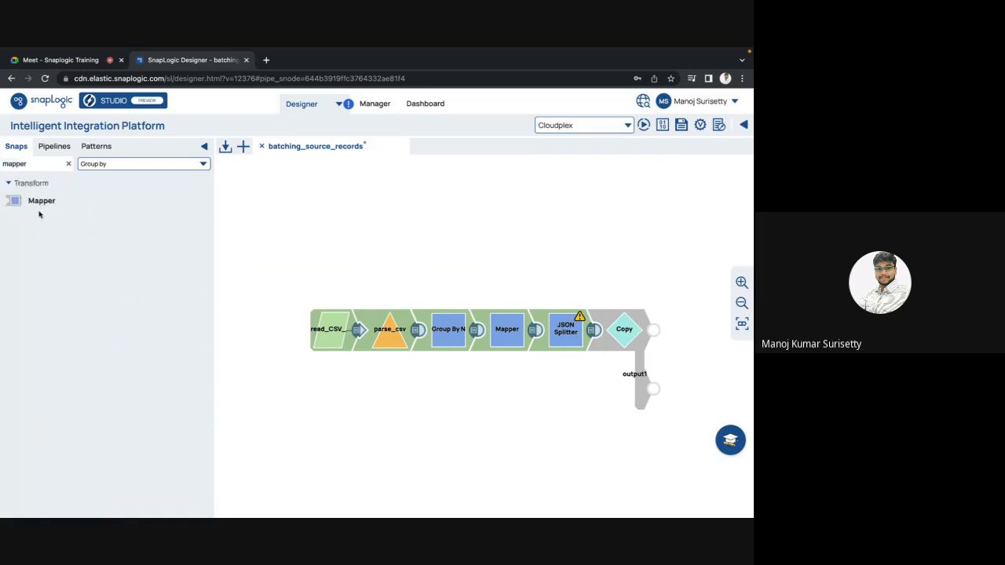
left_click_drag(39, 205, 675, 396)
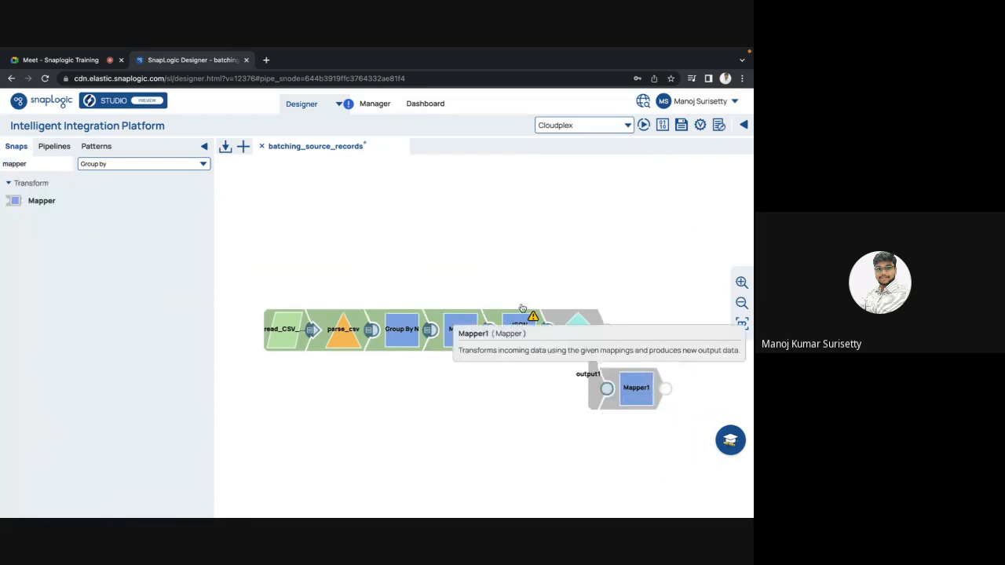
Validate the pipeline, map $data to the target path email in Mapper1, and save the snap.
left_click(699, 130)
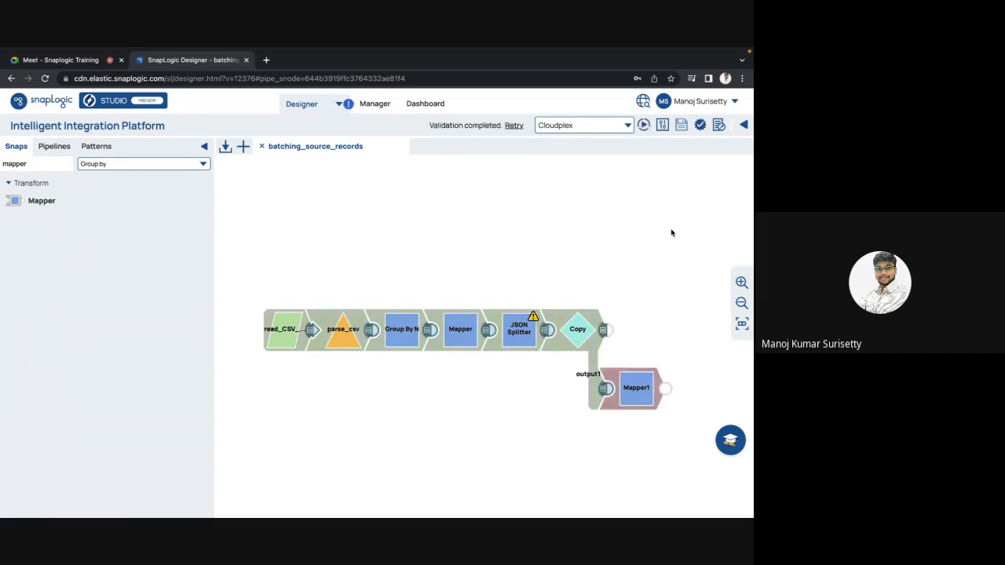
left_click(633, 397)
left_click_drag(210, 354, 348, 321)
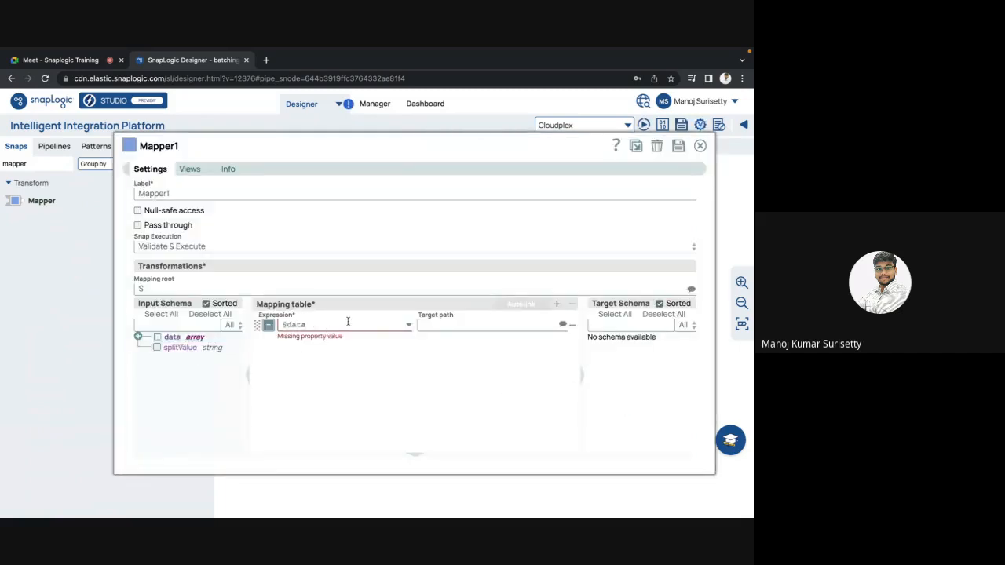
left_click(430, 326)
type("ema")
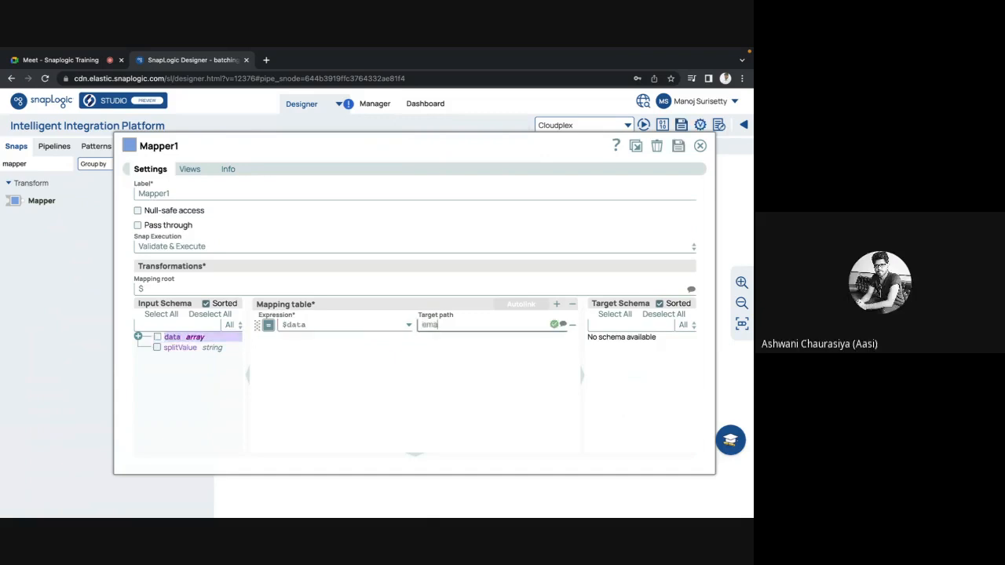
type("il")
left_click(94, 375)
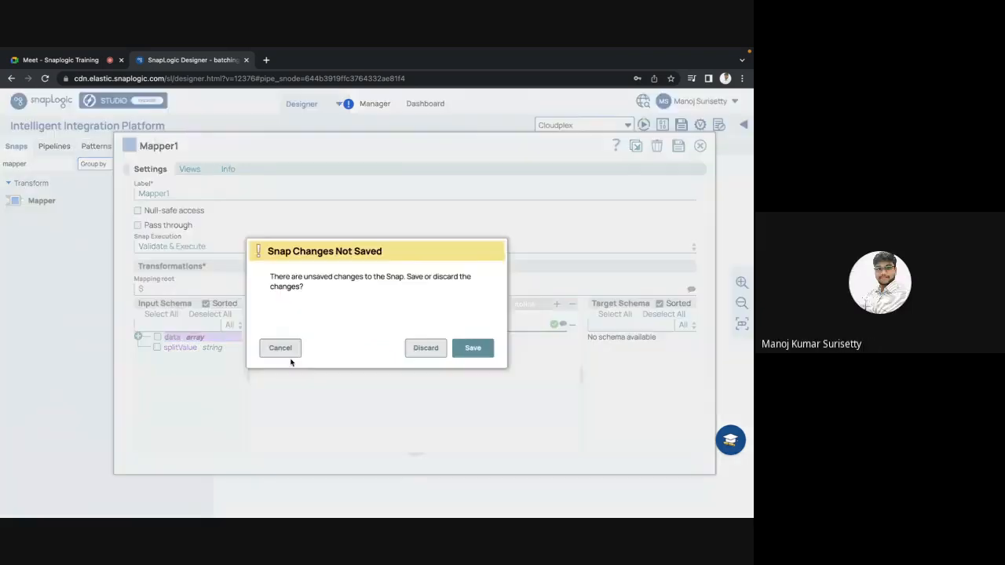
left_click(474, 347)
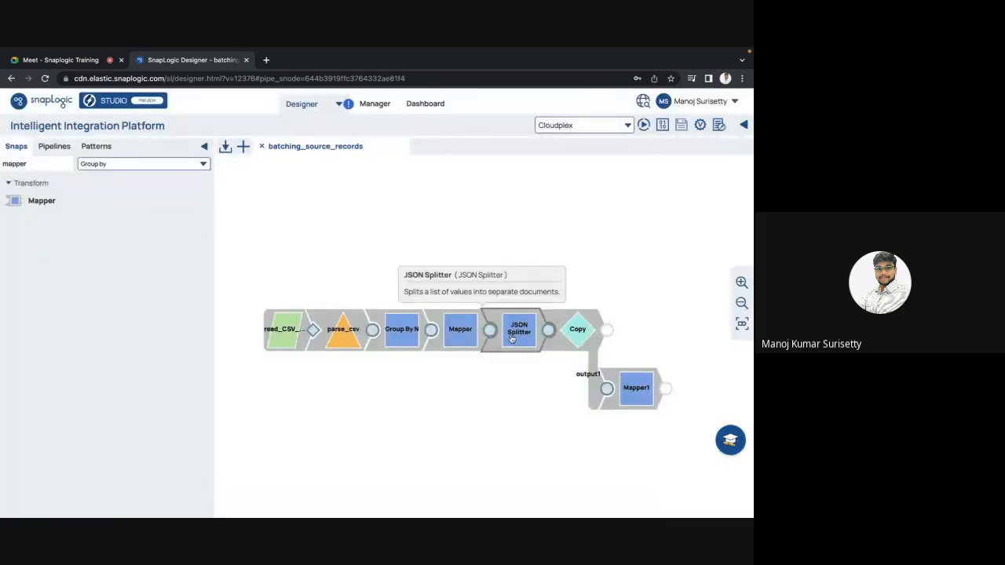
Duplicate the JSON Splitter, attach the copy to Mapper1's output, and open its settings.
key("ctrl+c")
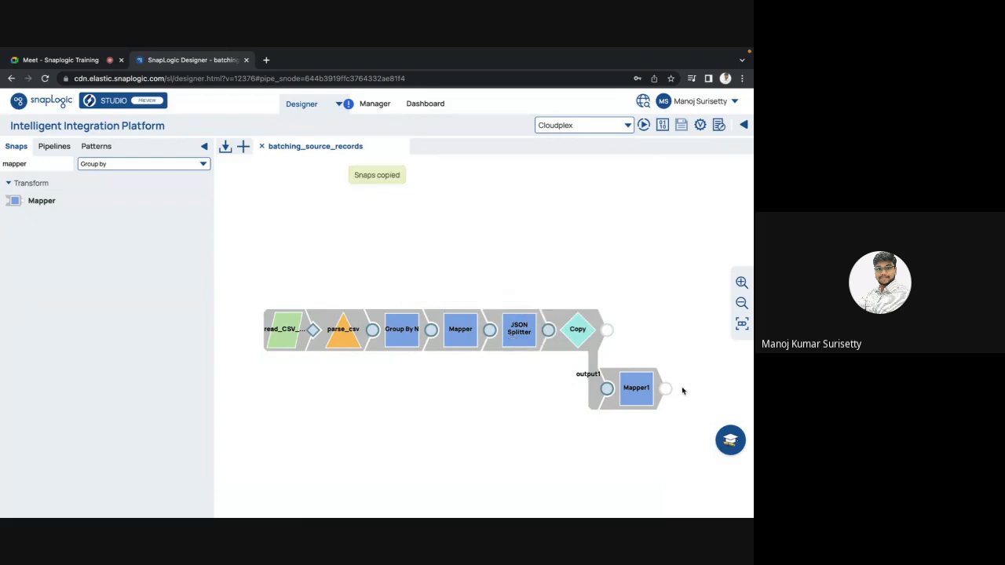
key("ctrl+v")
left_click(632, 402)
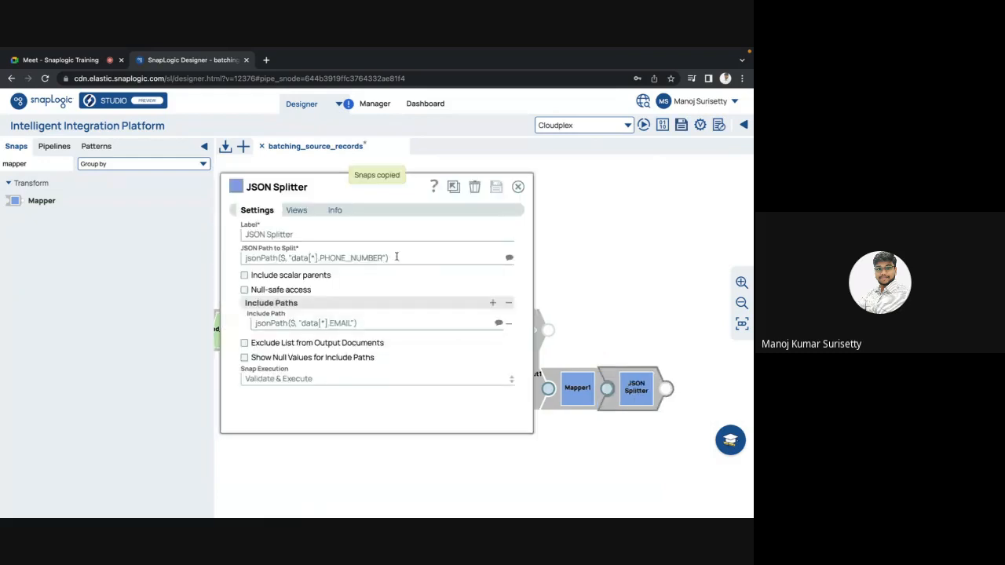
Set the copied JSON Splitter's path to split to $email, delete its include path, and save the snap.
left_click_drag(396, 257, 231, 260)
key("BackSpace")
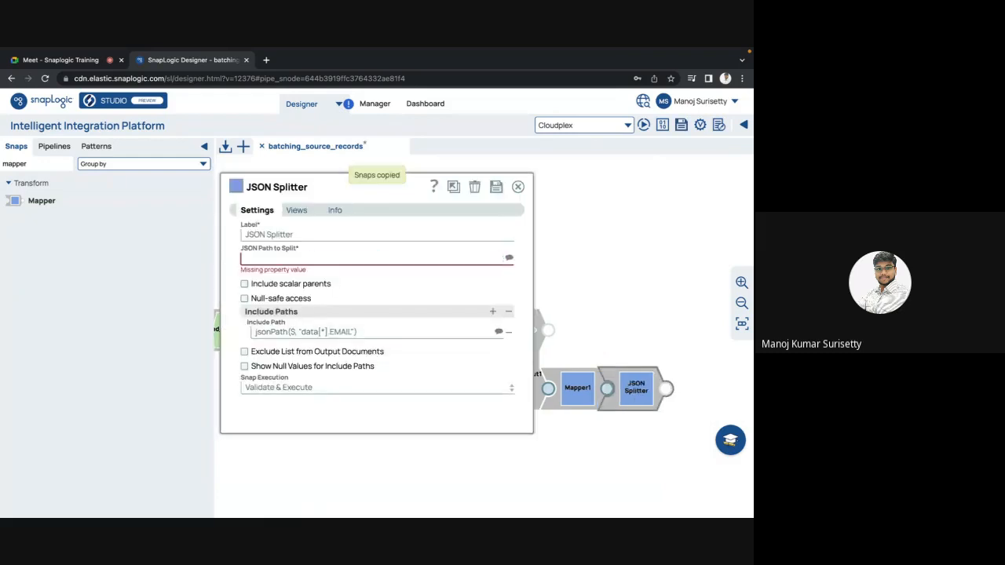
type("$data")
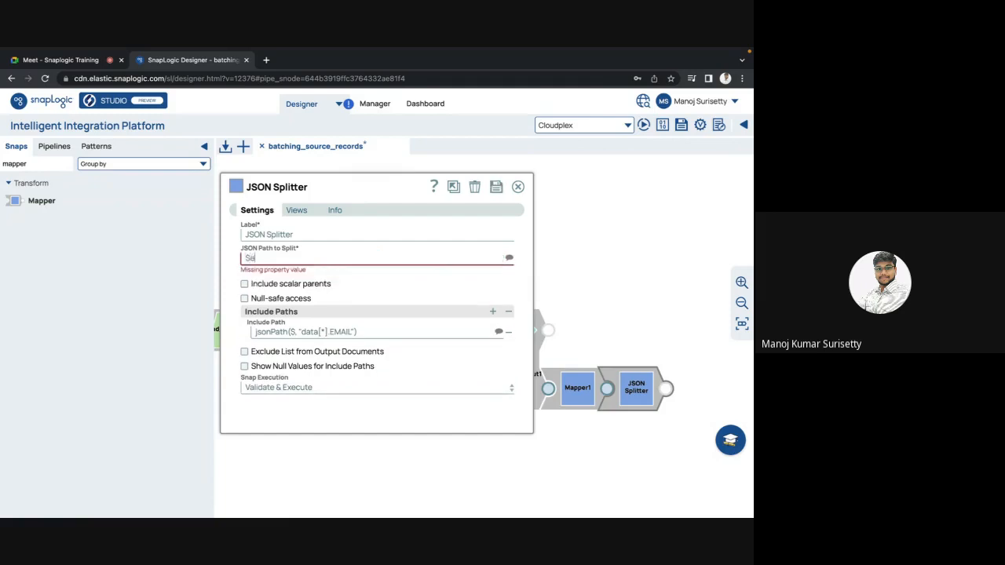
key("Escape")
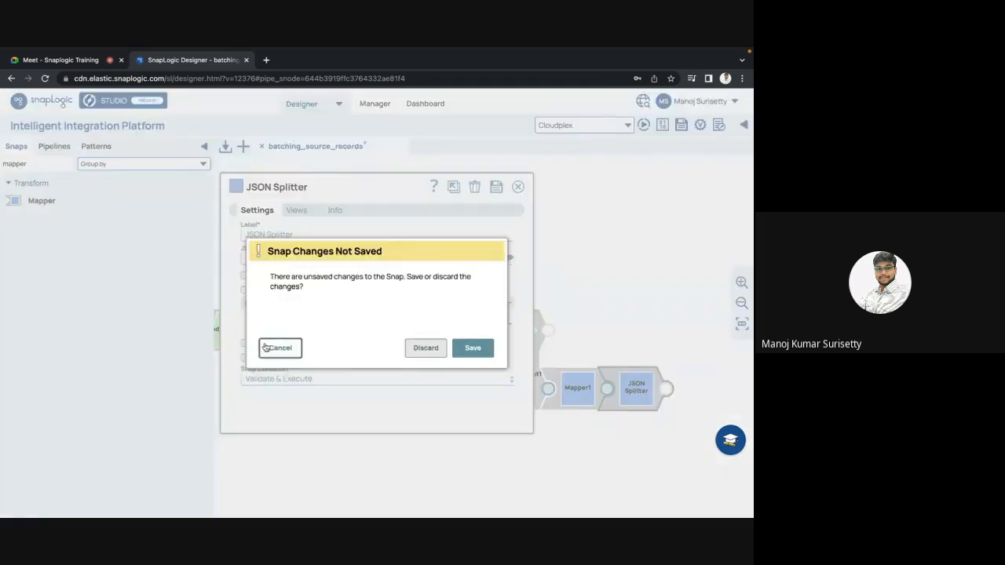
left_click(280, 348)
left_click(508, 328)
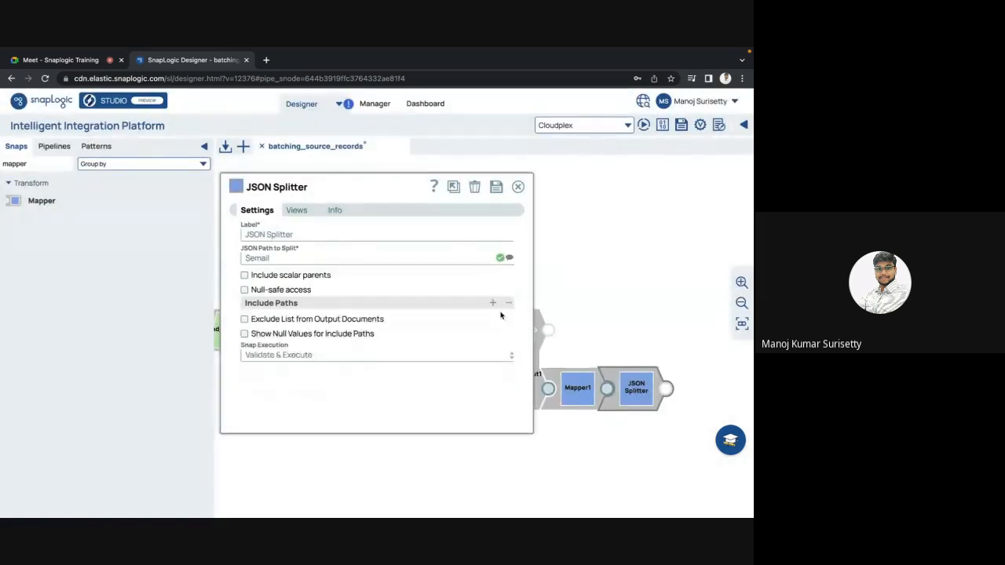
left_click(496, 188)
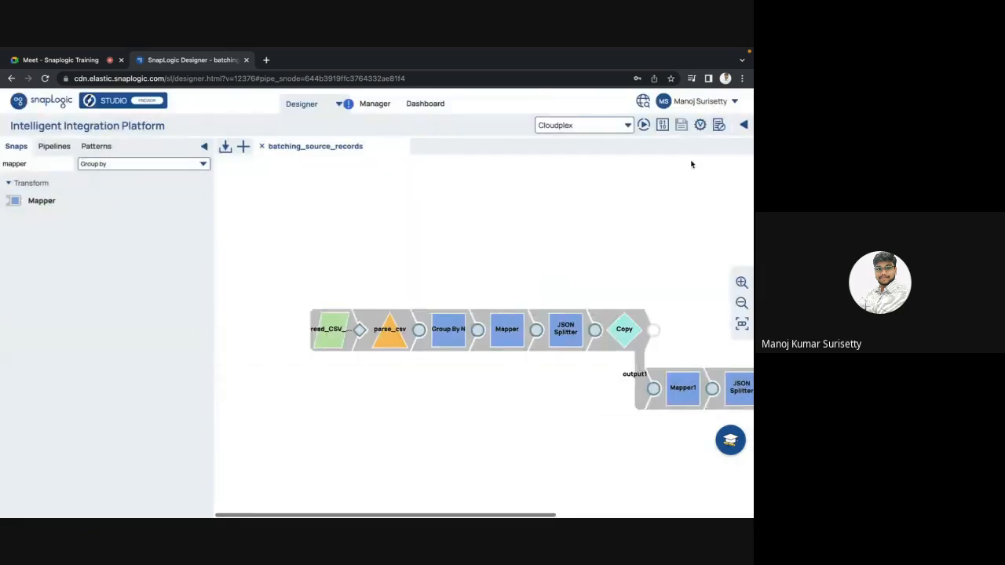
Preview the copied JSON Splitter's output in JSON format and examine the first EMAIL record.
left_click(741, 323)
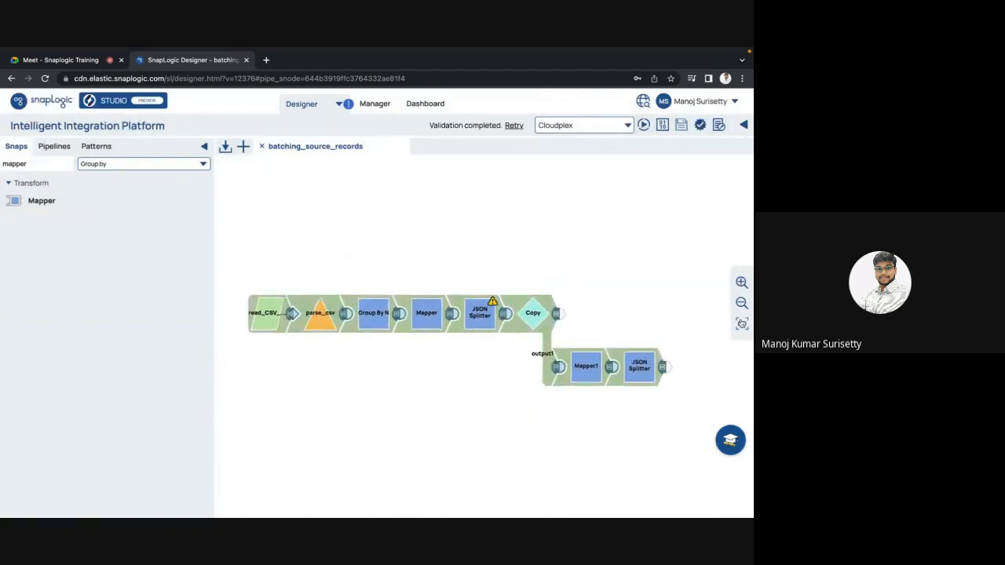
left_click(664, 368)
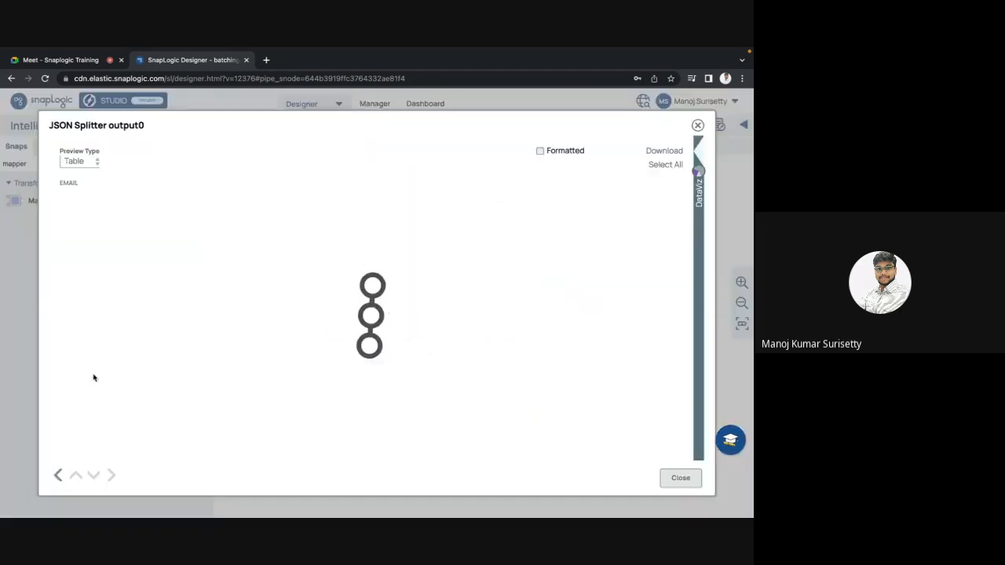
left_click(79, 161)
left_click(75, 178)
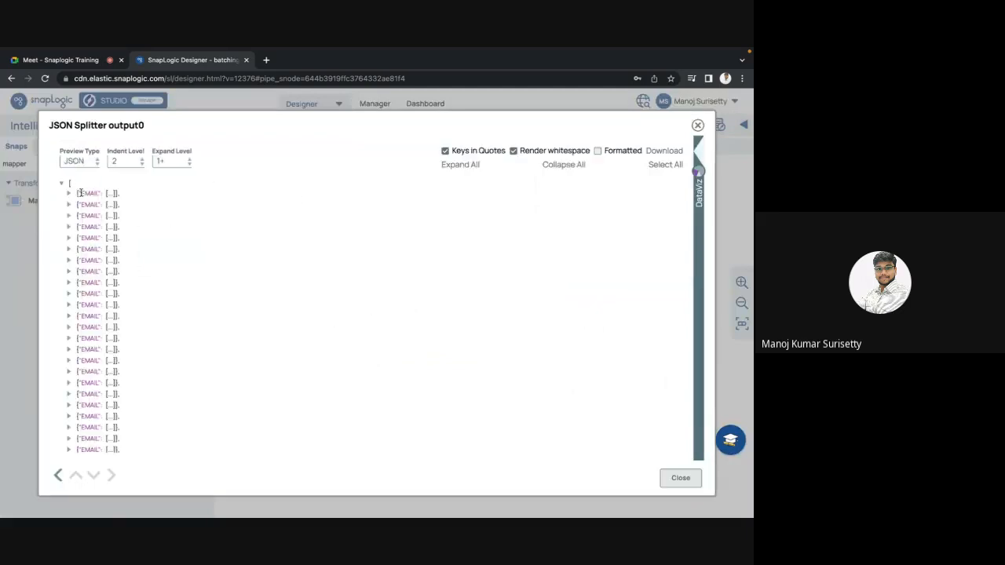
left_click(71, 194)
key("Escape")
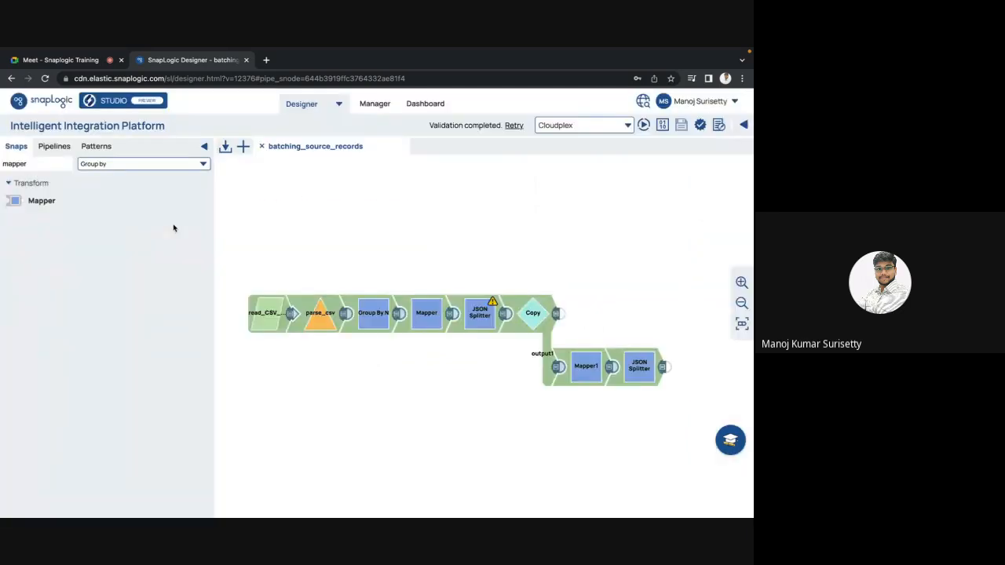
Replace the path to split in the JSON Splitter after Mapper1 with the EMAIL path from the suggested schema, and save the snap.
left_click(639, 367)
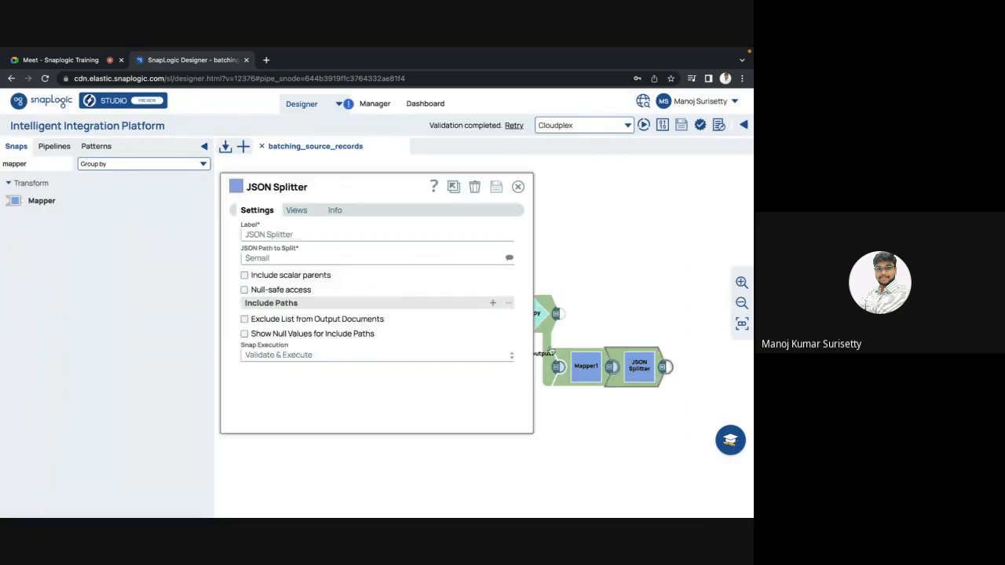
left_click(511, 260)
key("Escape")
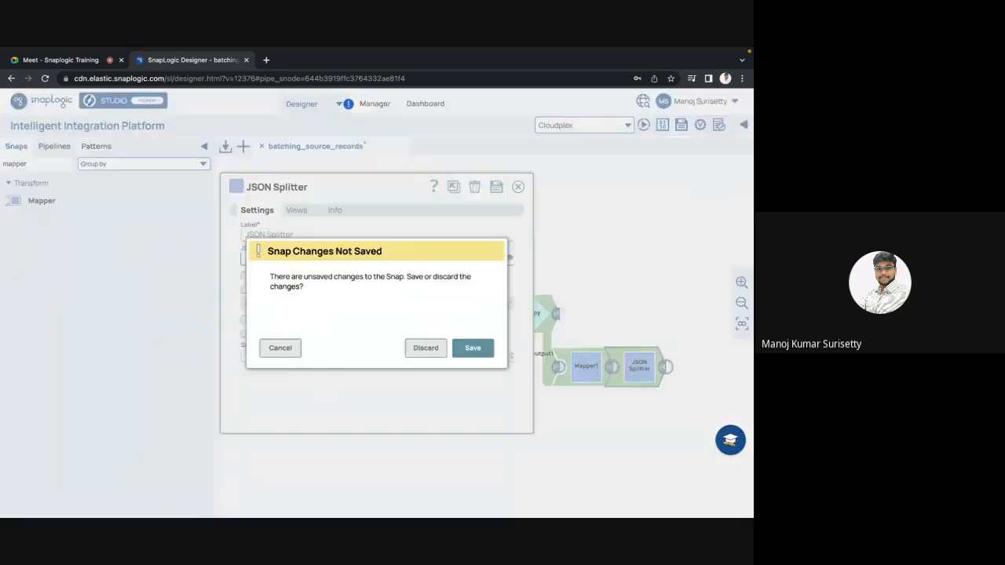
left_click(473, 348)
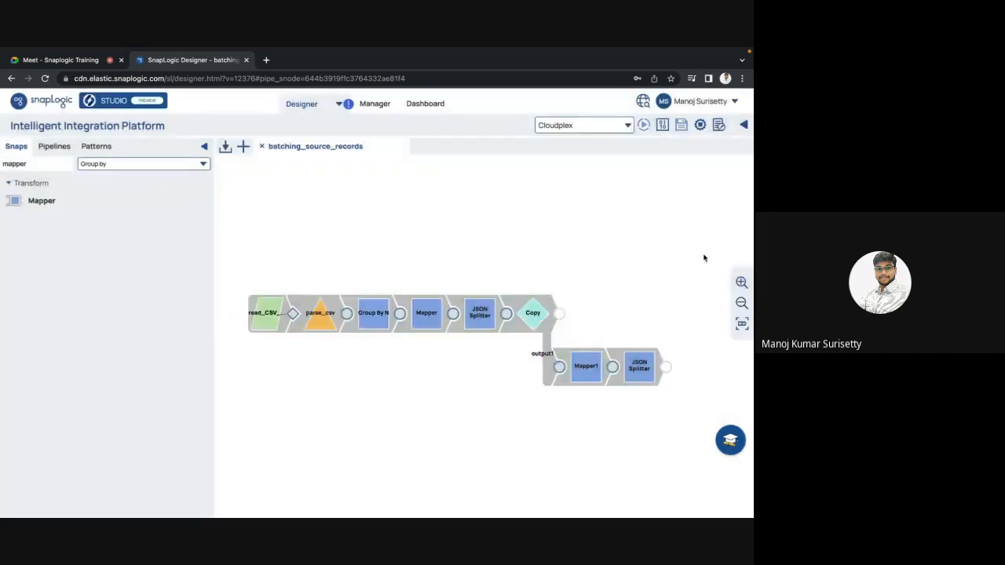
Preview the output of the JSON Splitter after Mapper1 and look through its splitValue rows.
left_click(663, 368)
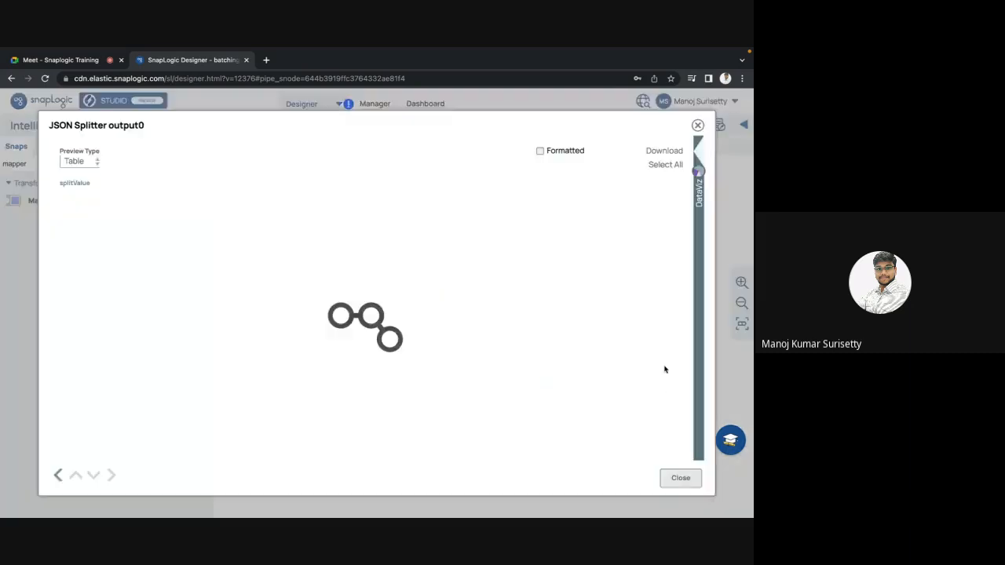
scroll(115, 397, "down", 10)
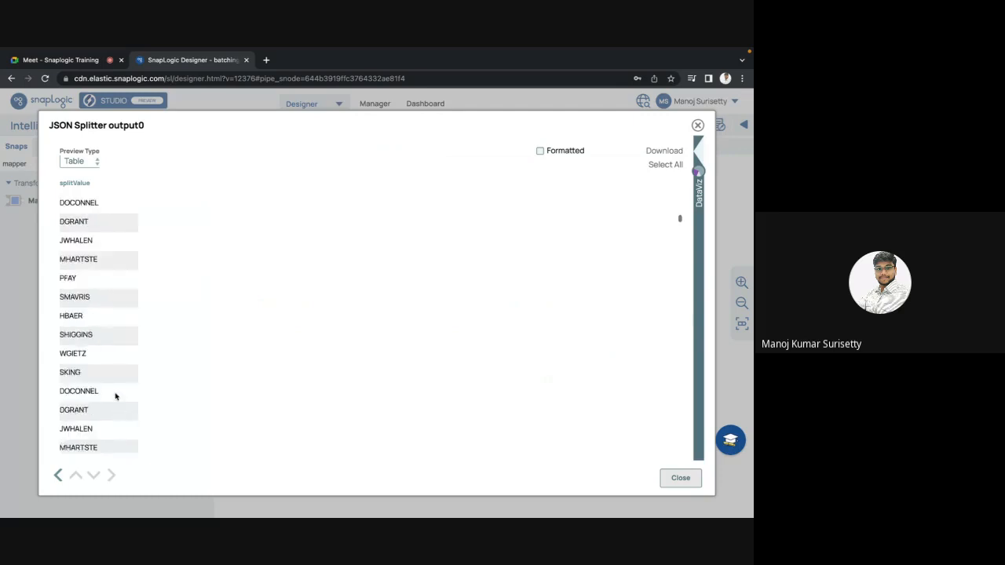
scroll(116, 397, "down", 15)
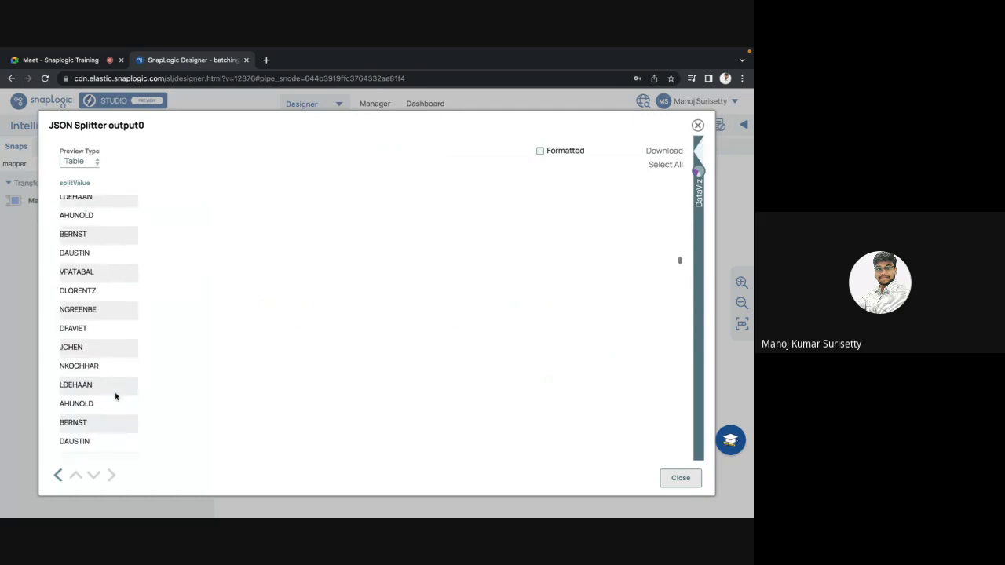
key("Escape")
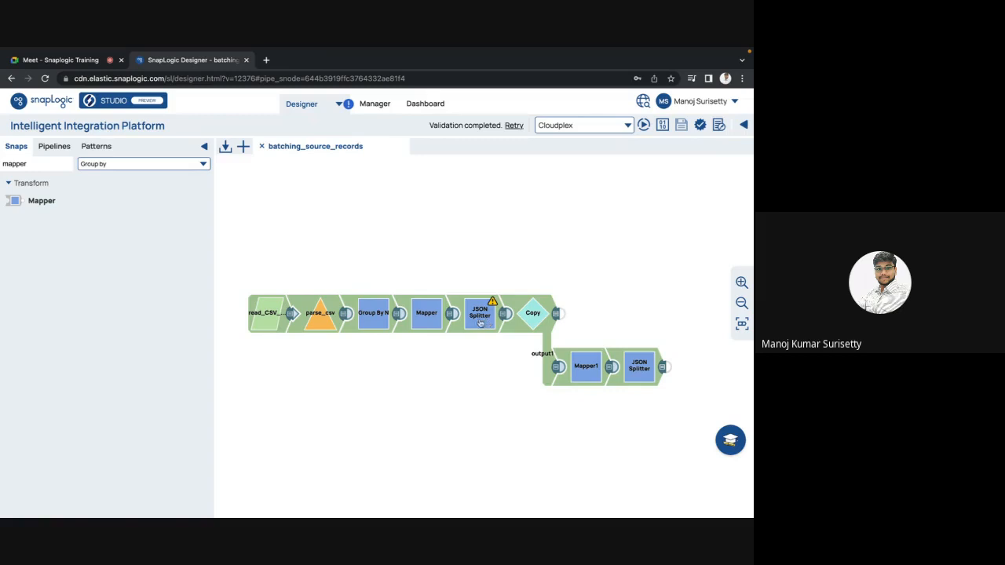
Try removing the first JSON Splitter's include path and toggling its Exclude List and Show Null Values options, discarding the changes.
left_click(510, 317)
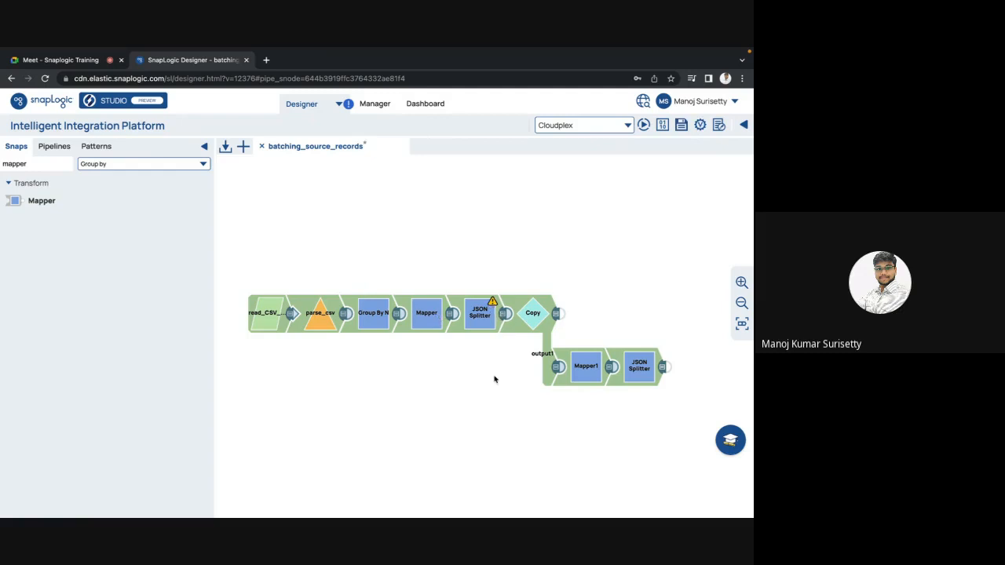
left_click(475, 322)
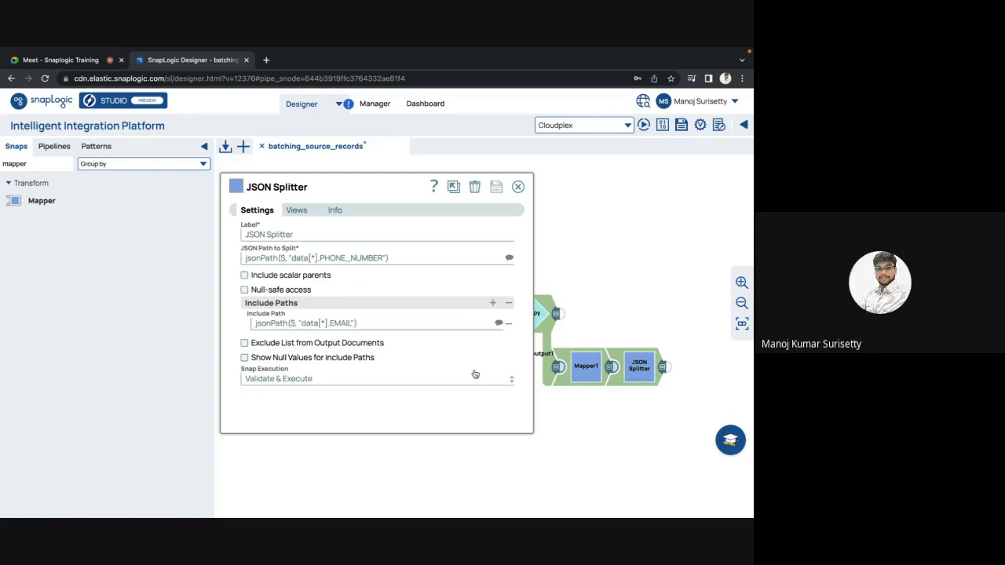
left_click(511, 327)
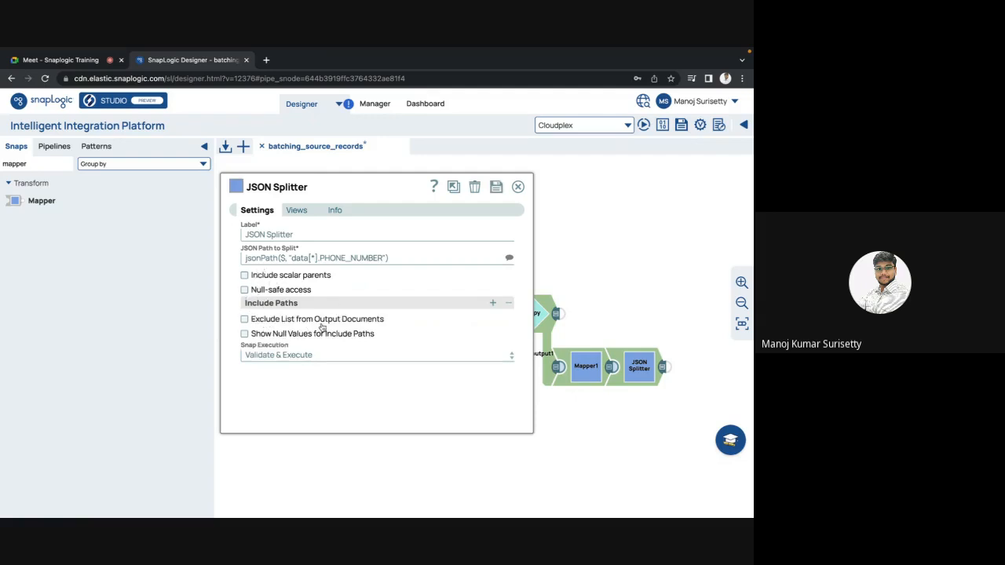
mouse_move(337, 325)
mouse_move(264, 323)
left_click(244, 319)
left_click(245, 335)
left_click(518, 186)
left_click(411, 350)
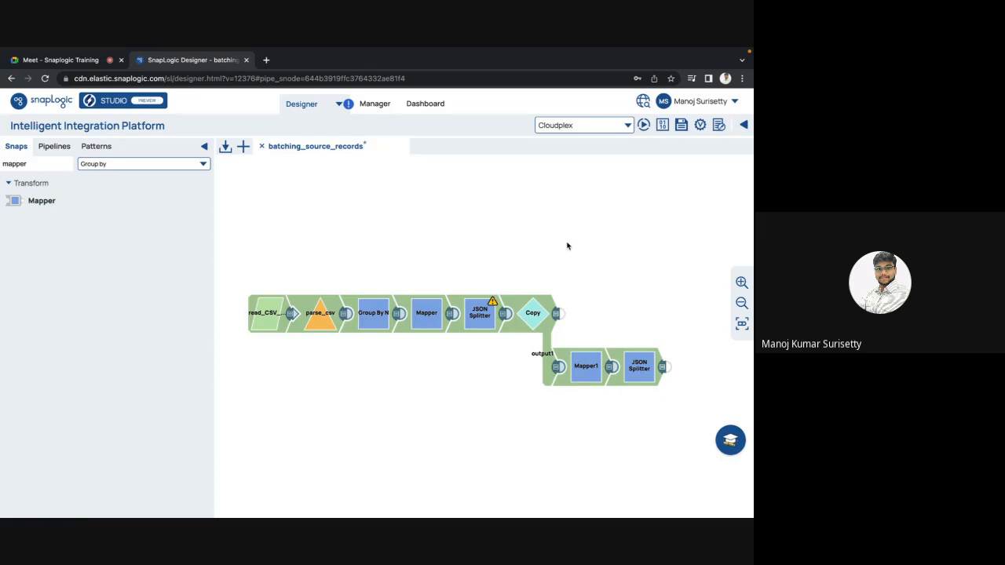
Detach the Mapper and its downstream snaps from Group By N, and preview Group By N's output.
left_click_drag(422, 316, 370, 422)
left_click(397, 316)
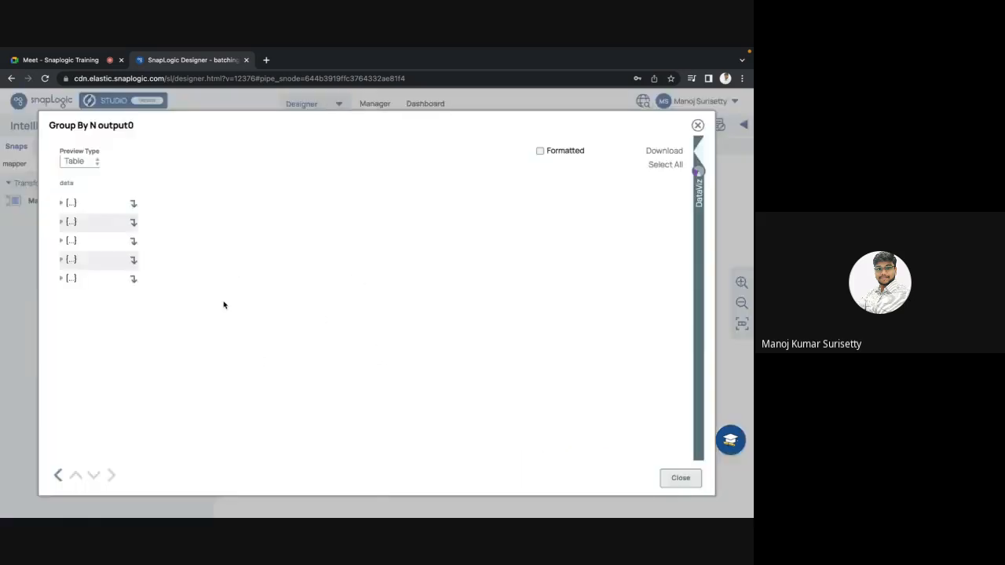
key("Escape")
Find the CSV Formatter snap and attach it to Group By N's output.
left_click_drag(30, 163, 1, 164)
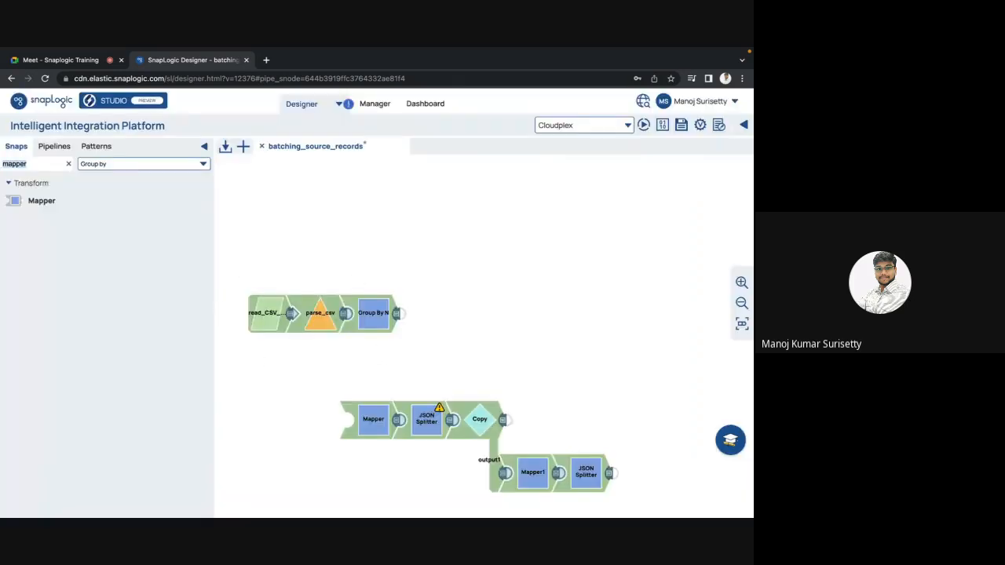
type("csv")
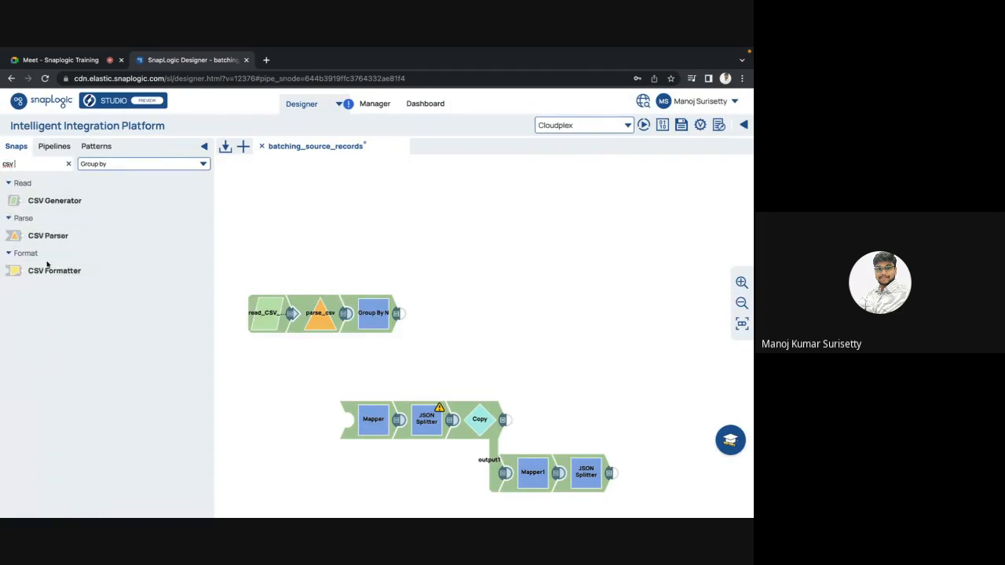
left_click_drag(48, 269, 432, 318)
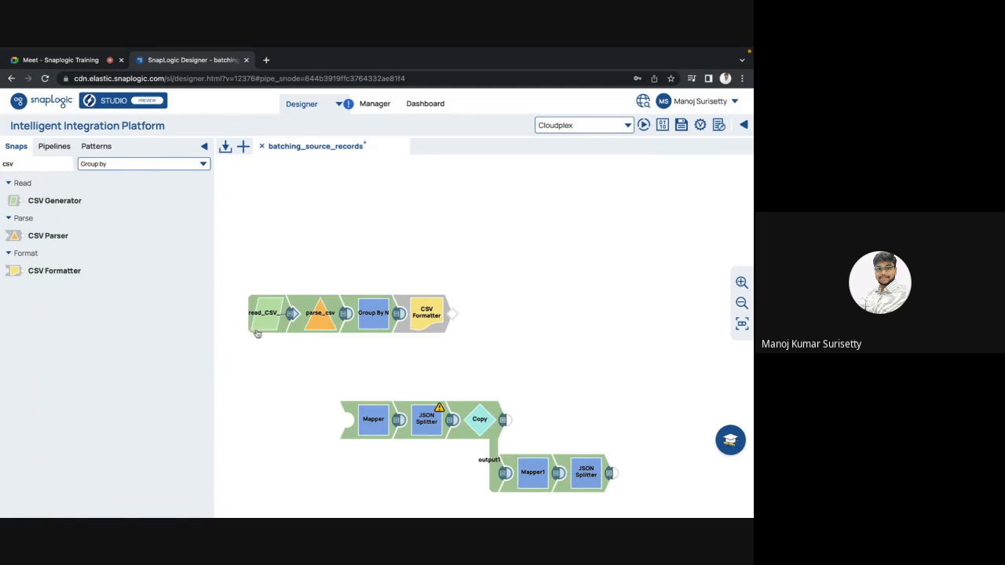
Set the detached Mapper's snap execution to Disabled and save the snap.
left_click(366, 431)
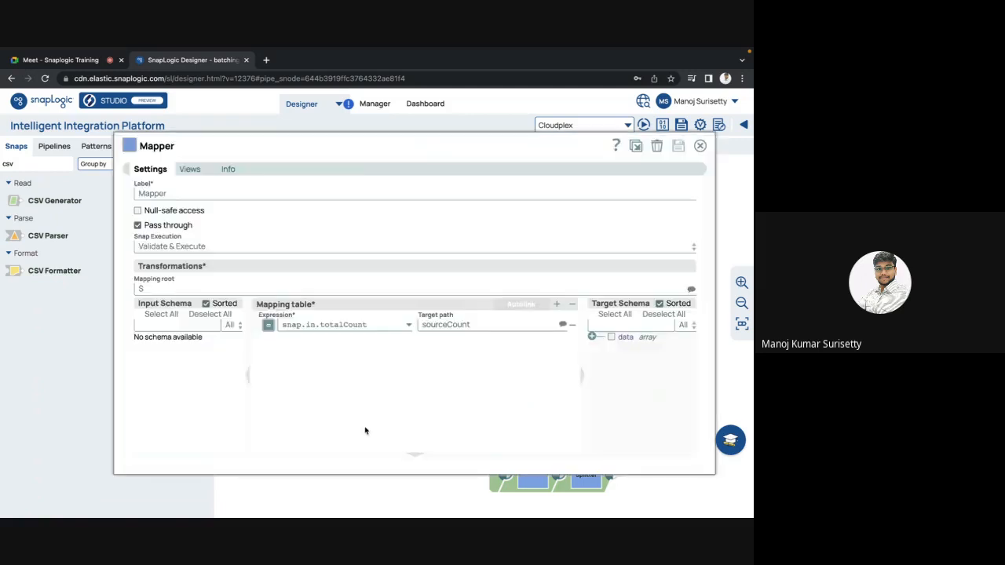
left_click(180, 249)
left_click(167, 285)
key("Escape")
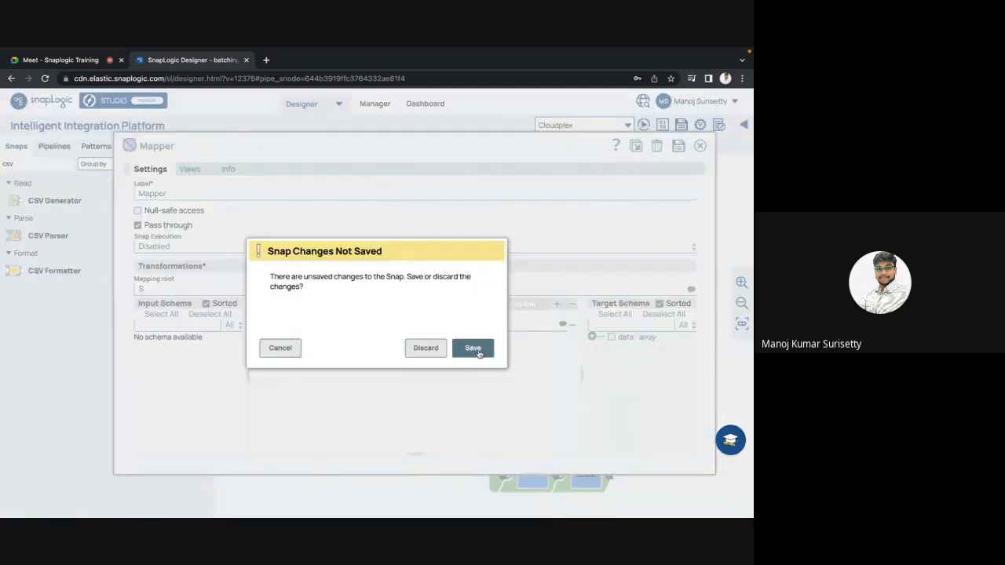
left_click(474, 348)
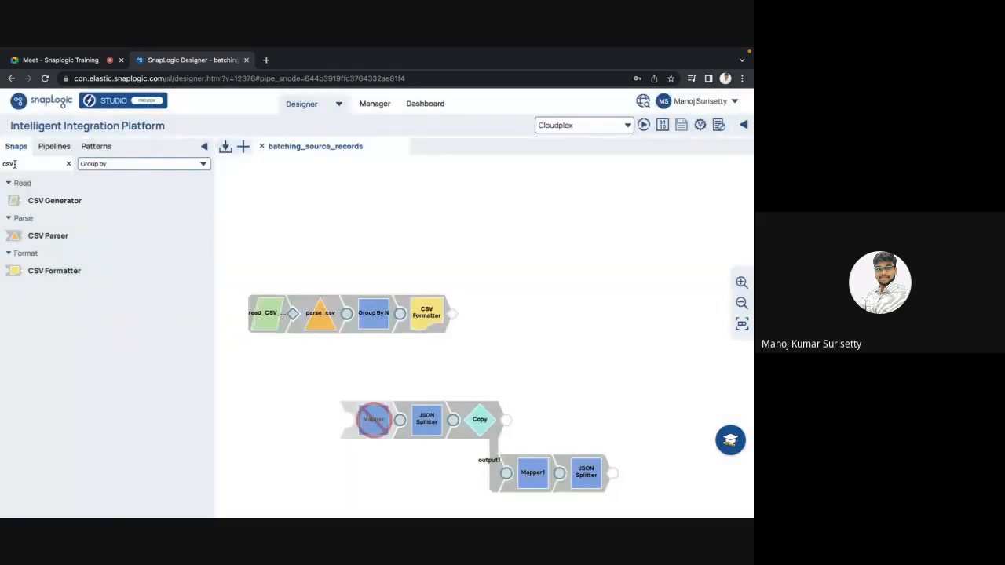
Find the File Writer snap and attach it to the CSV Formatter's output.
key("BackSpace")
key("BackSpace")
key("BackSpace")
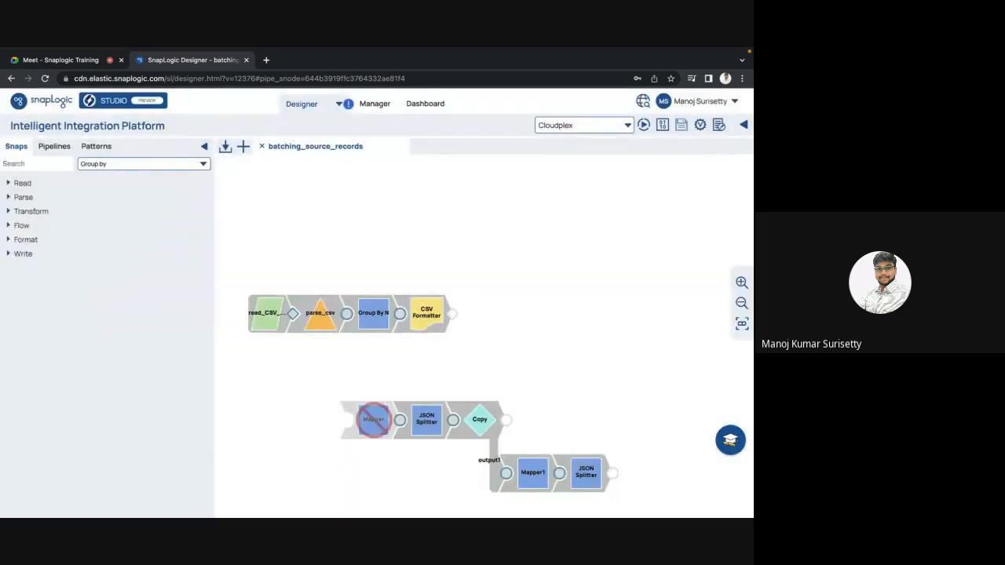
type("file writer")
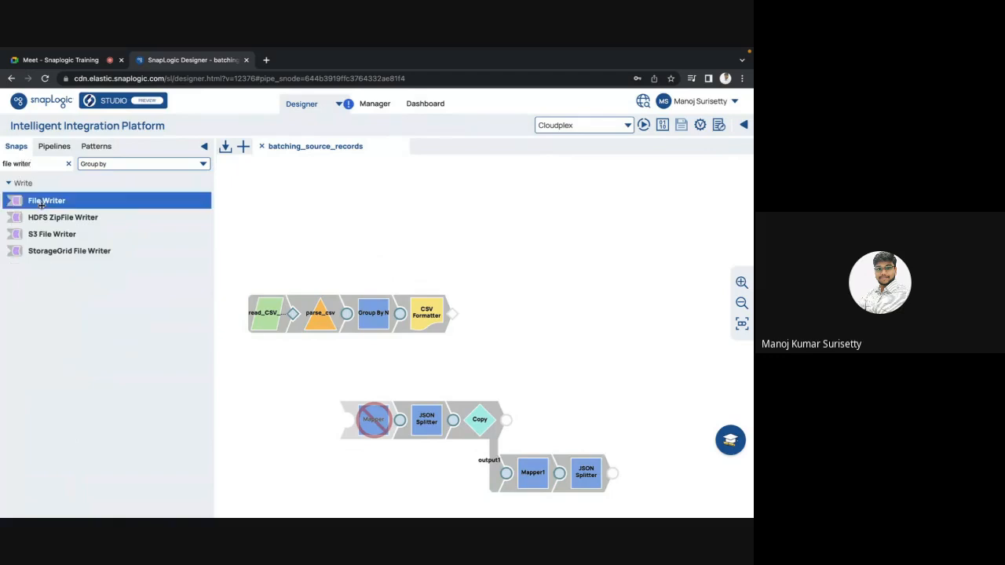
left_click_drag(40, 202, 481, 320)
Set the File Writer's file name to with_array.json and save the snap.
left_click(293, 260)
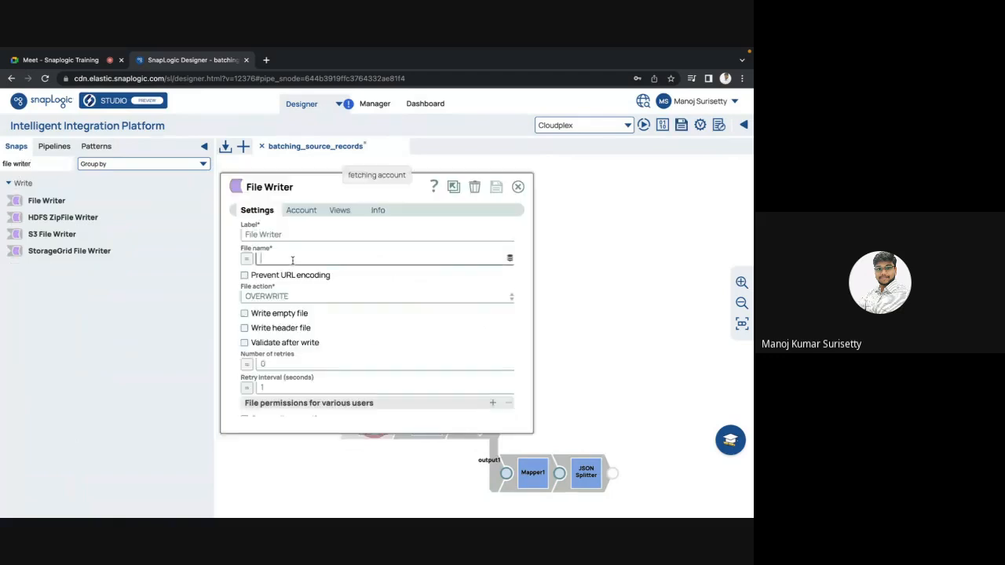
type("with_array")
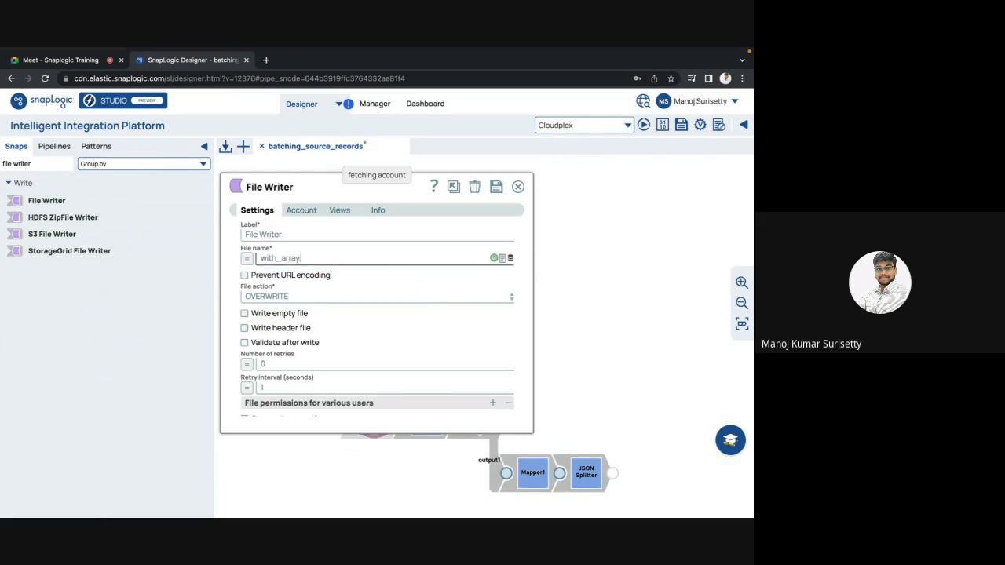
type(".json")
key("Escape")
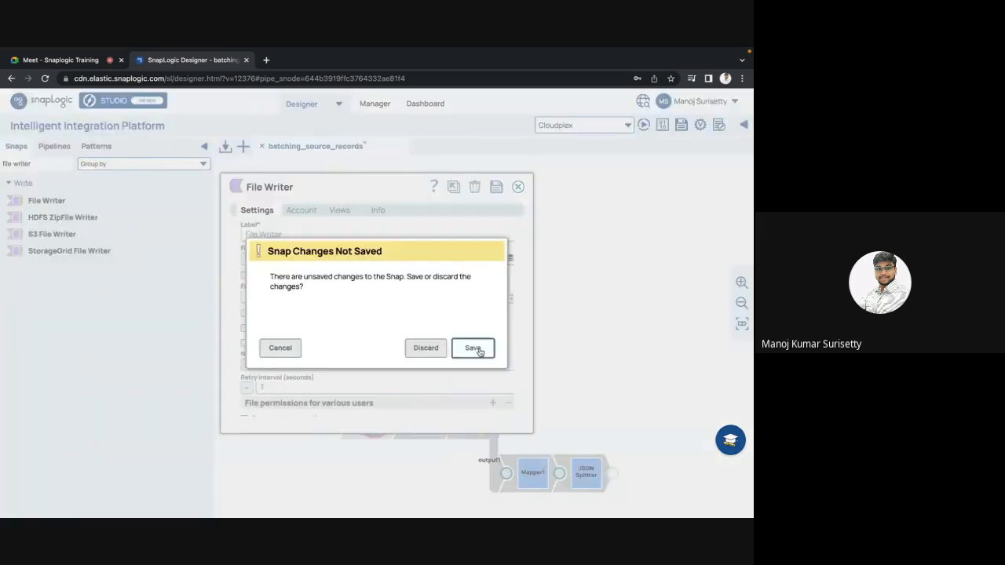
left_click(476, 349)
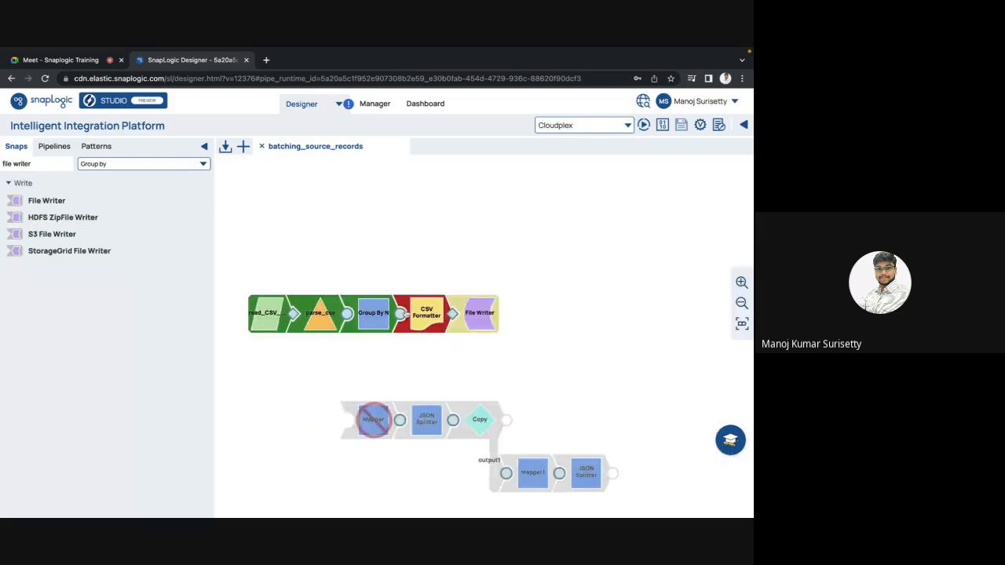
Check the pipeline execution statistics for the CSV Formatter's error, resolution and reason, and close them.
left_click(662, 125)
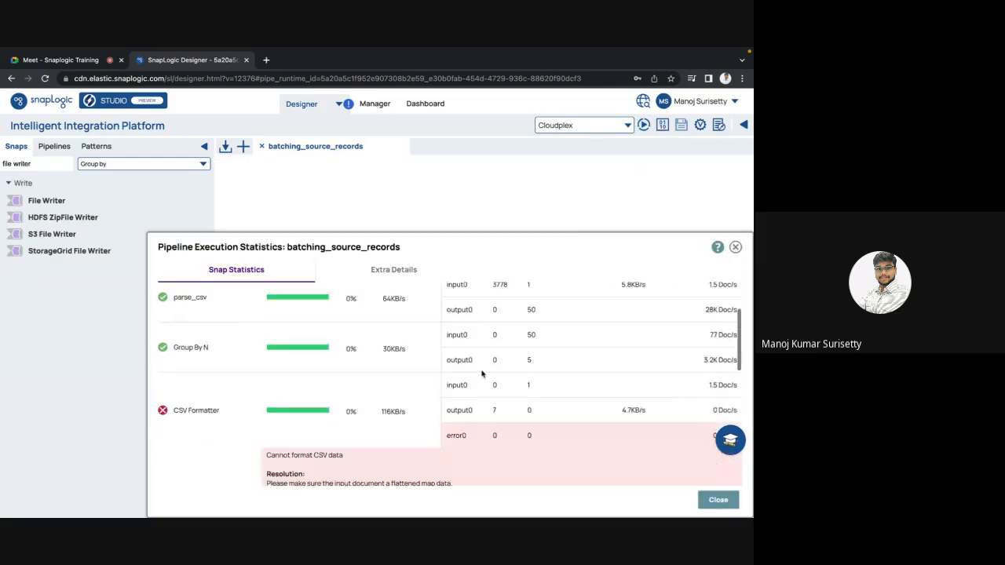
scroll(482, 372, "down", 5)
scroll(310, 349, "up", 3)
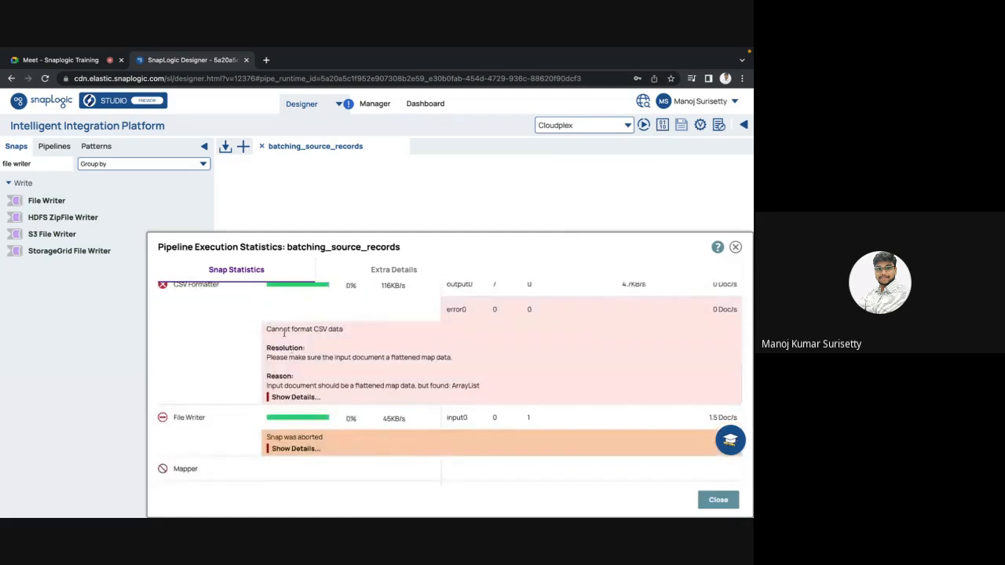
left_click_drag(341, 329, 250, 333)
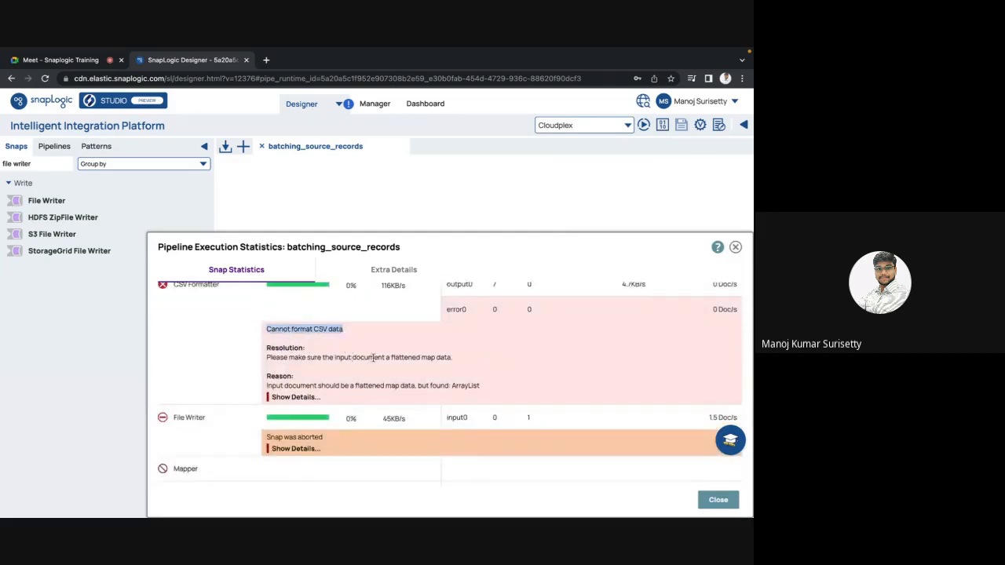
double_click(398, 357)
double_click(432, 357)
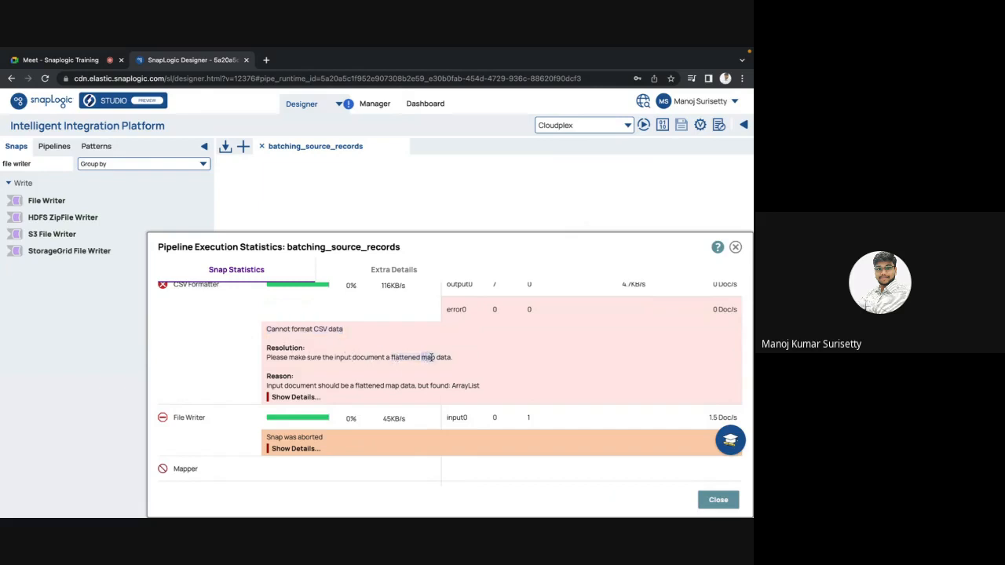
double_click(444, 358)
double_click(461, 385)
key("Escape")
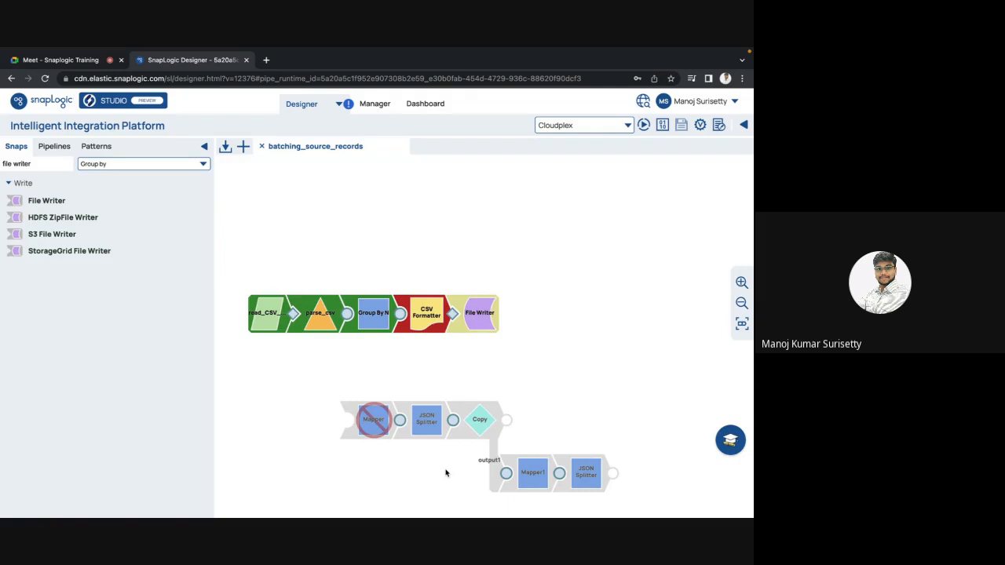
Review the settings of the last JSON Splitter, CSV Formatter, Mapper1 and disabled Mapper, plus Group By N's view statistics.
left_click(600, 481)
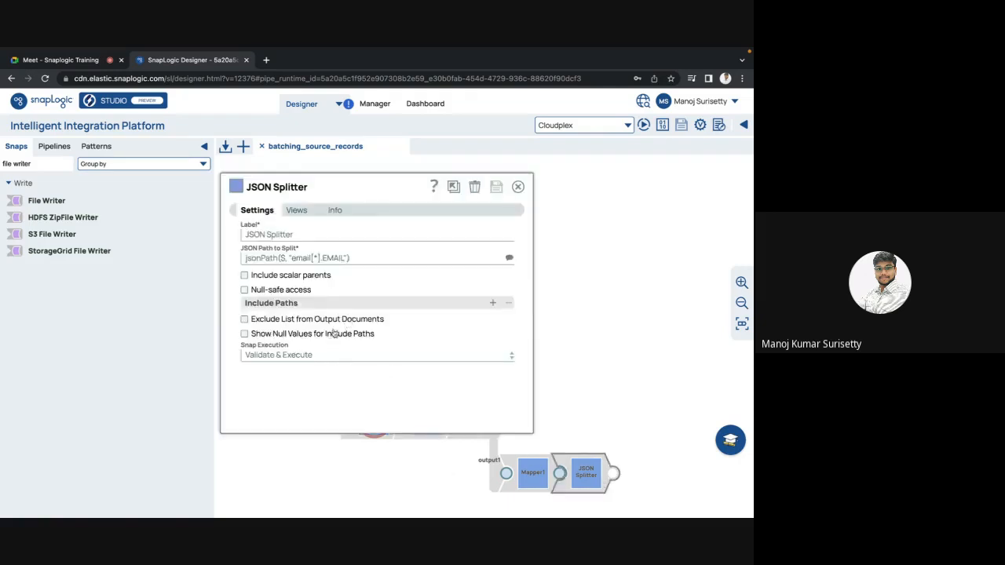
left_click(518, 188)
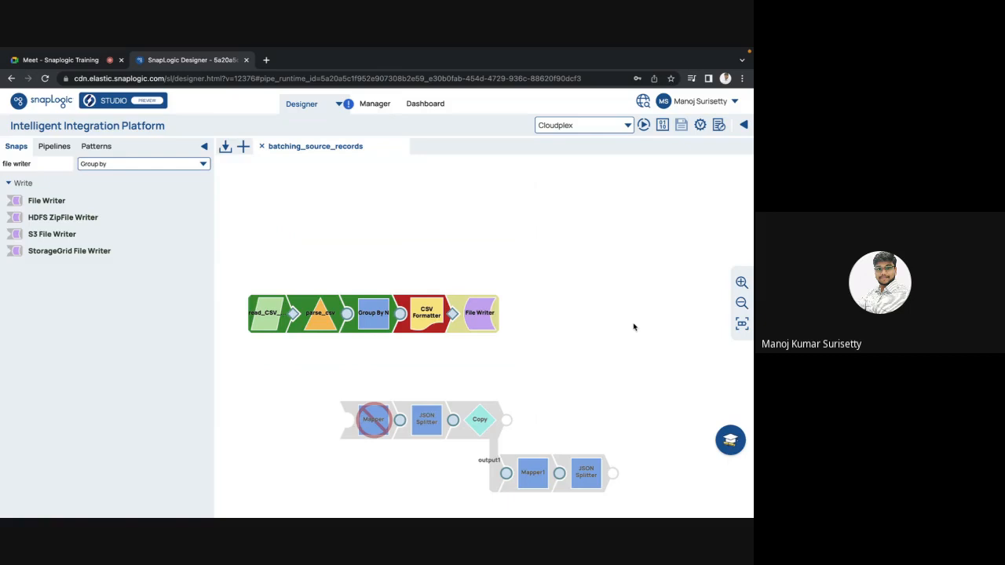
left_click(428, 320)
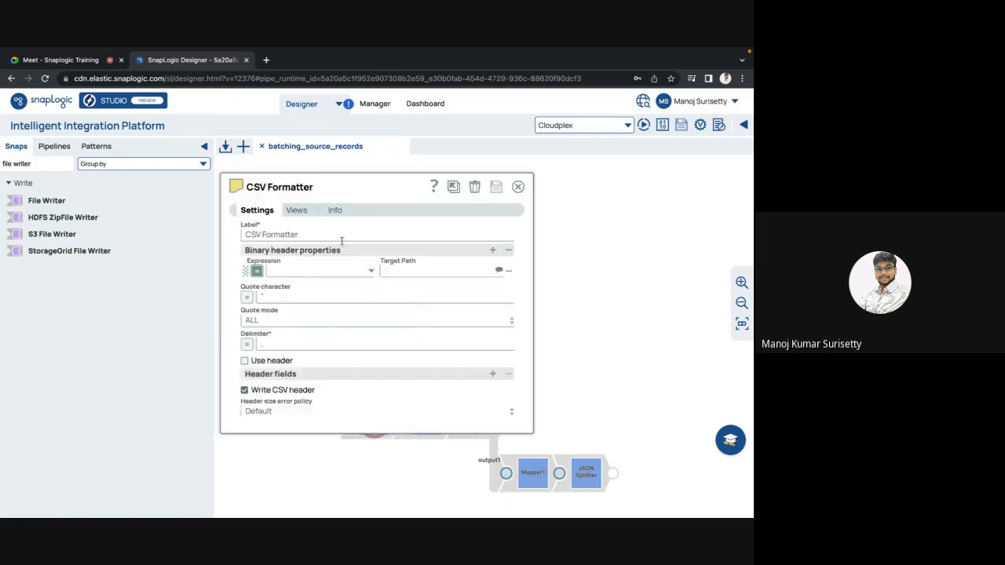
left_click(518, 186)
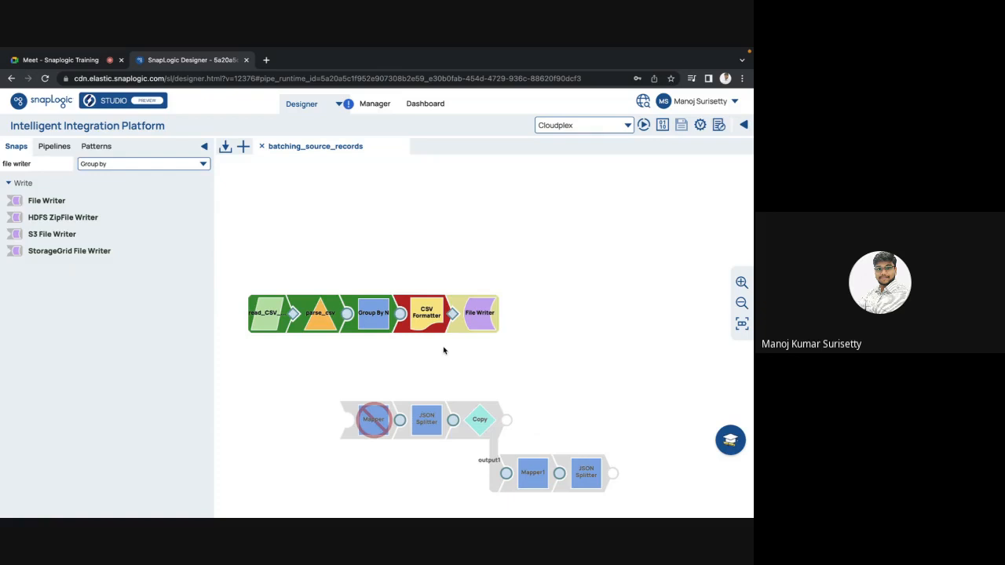
left_click(536, 475)
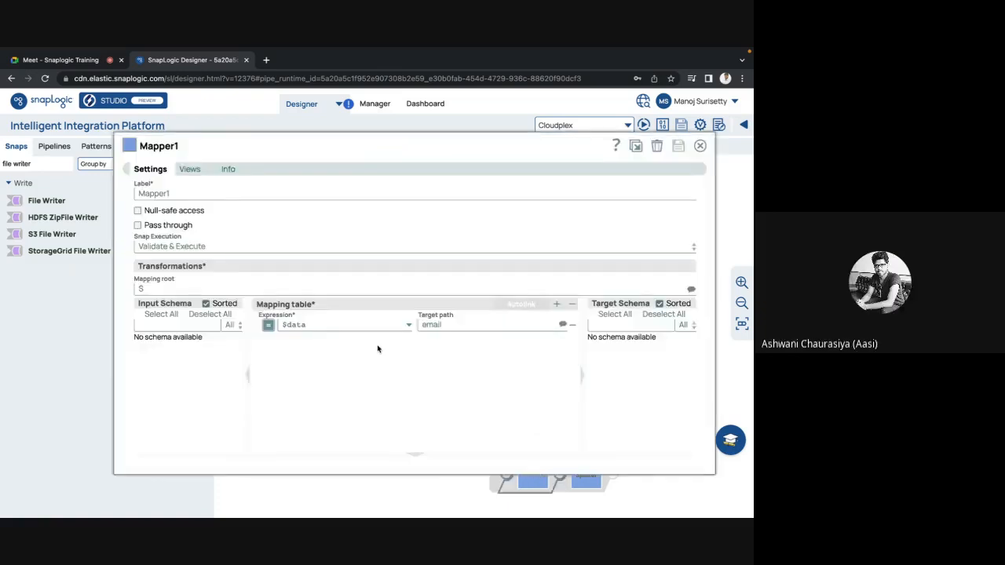
key("Escape")
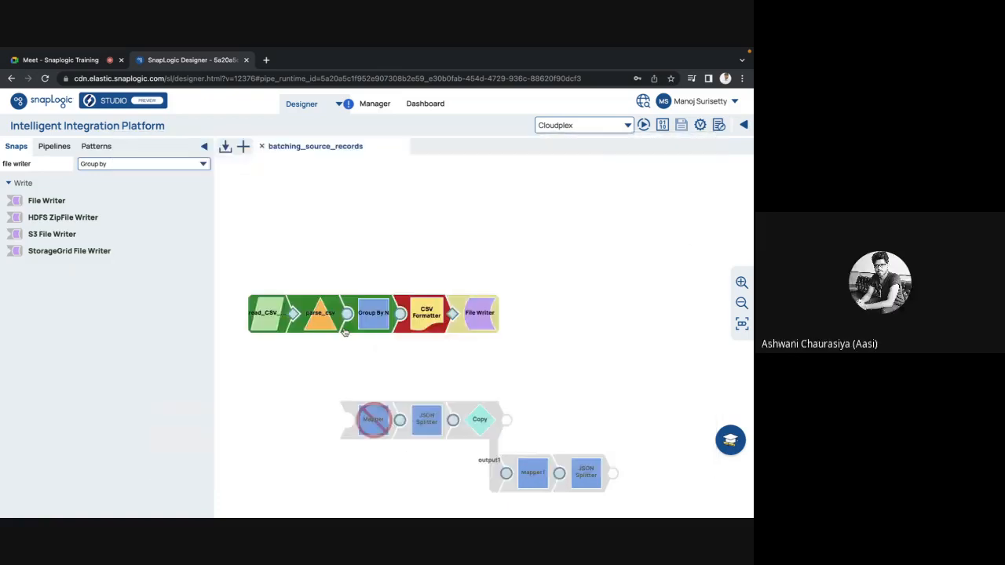
left_click(374, 422)
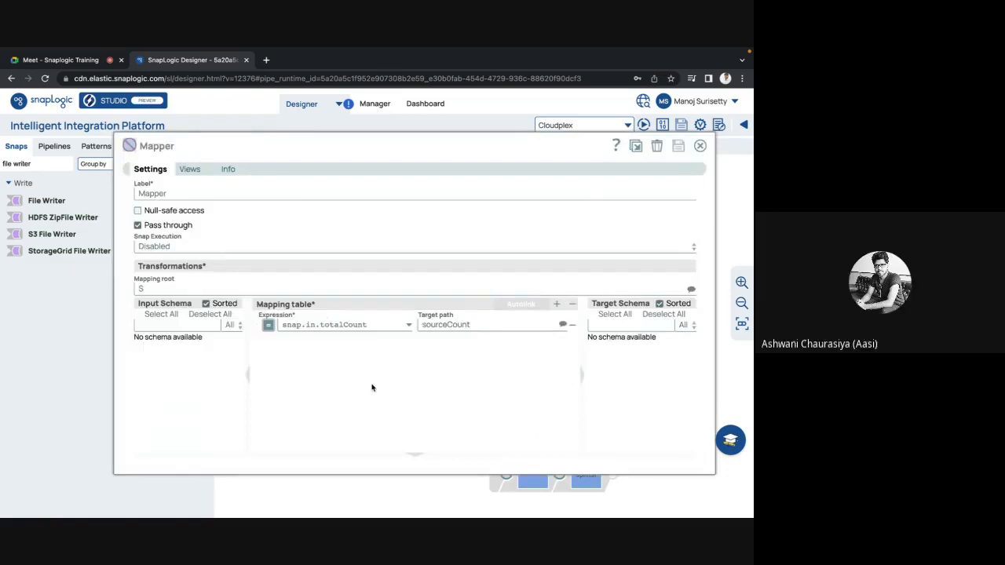
key("Escape")
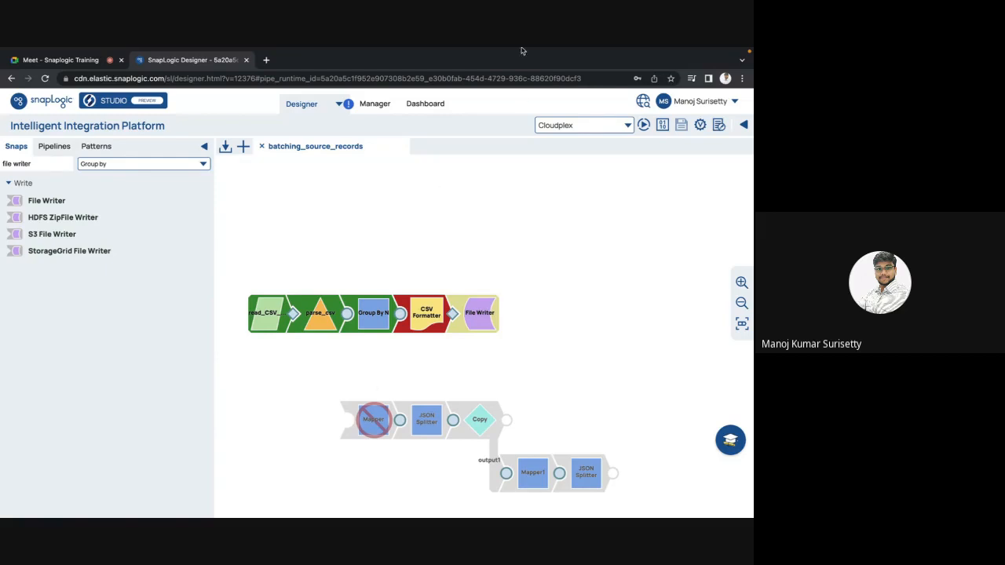
mouse_move(530, 49)
mouse_move(316, 310)
mouse_move(365, 322)
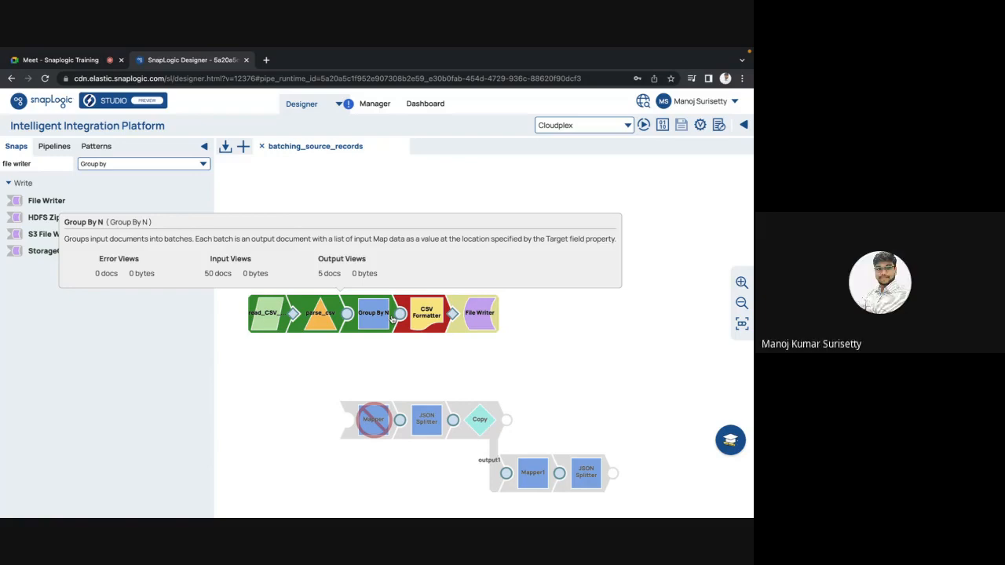
Switch to the Google Meet call and stop presenting the screen.
left_click(38, 63)
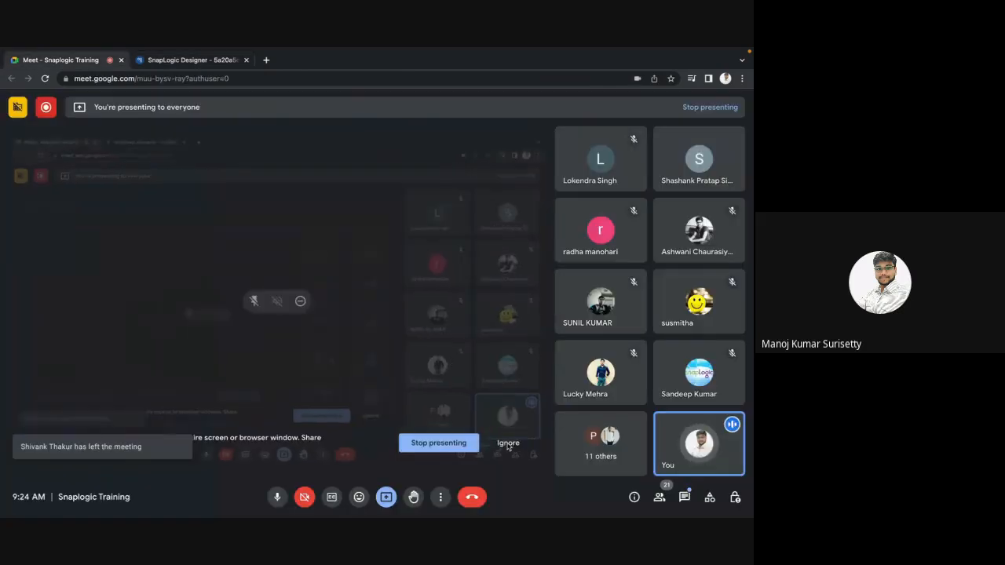
left_click(444, 445)
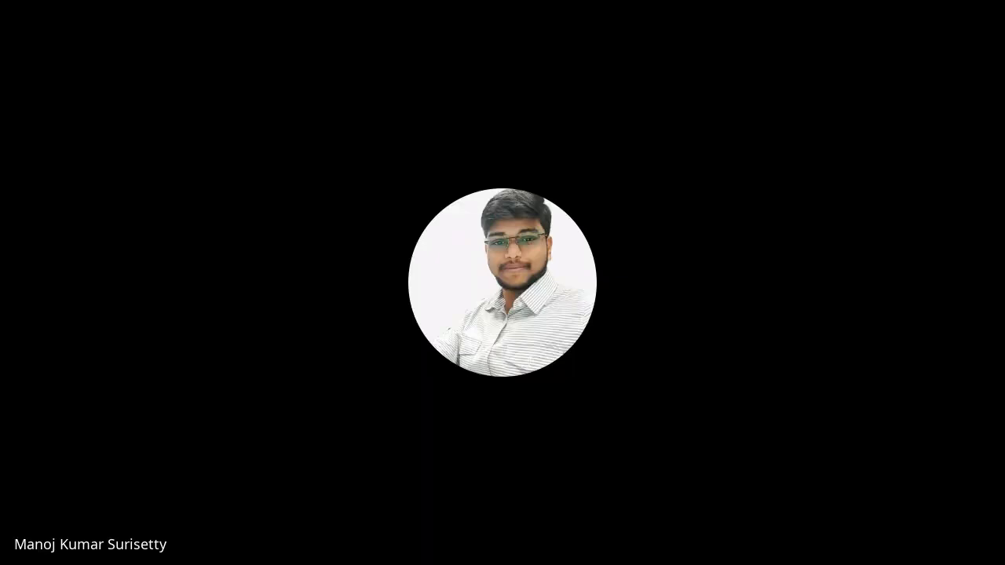